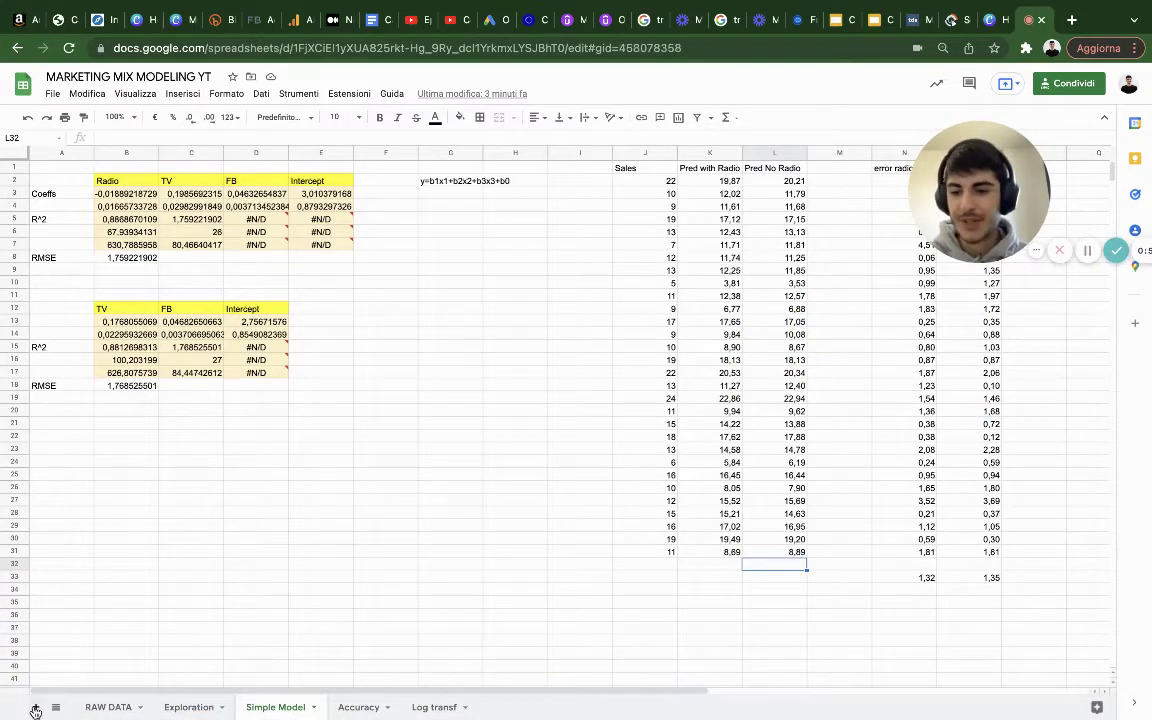
Step: Add a new sheet after Simple Model and name it "Lin. Regr. Transformed"
double_click(352, 707)
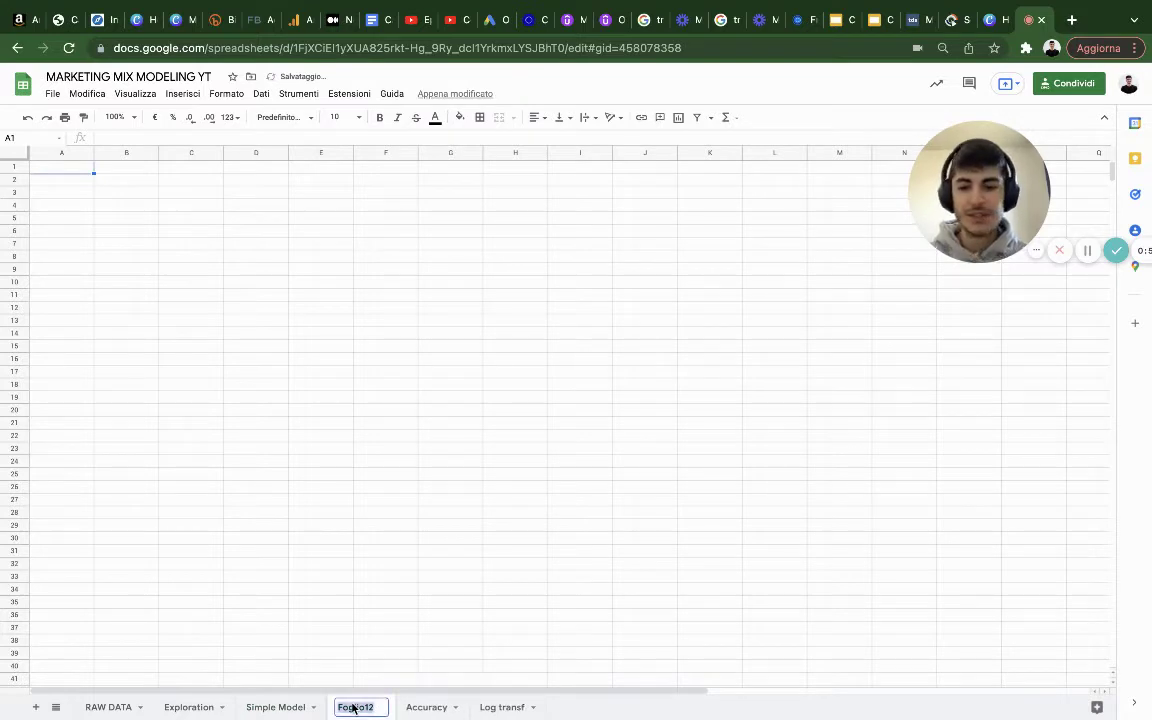
type("Lin. Regr. ")
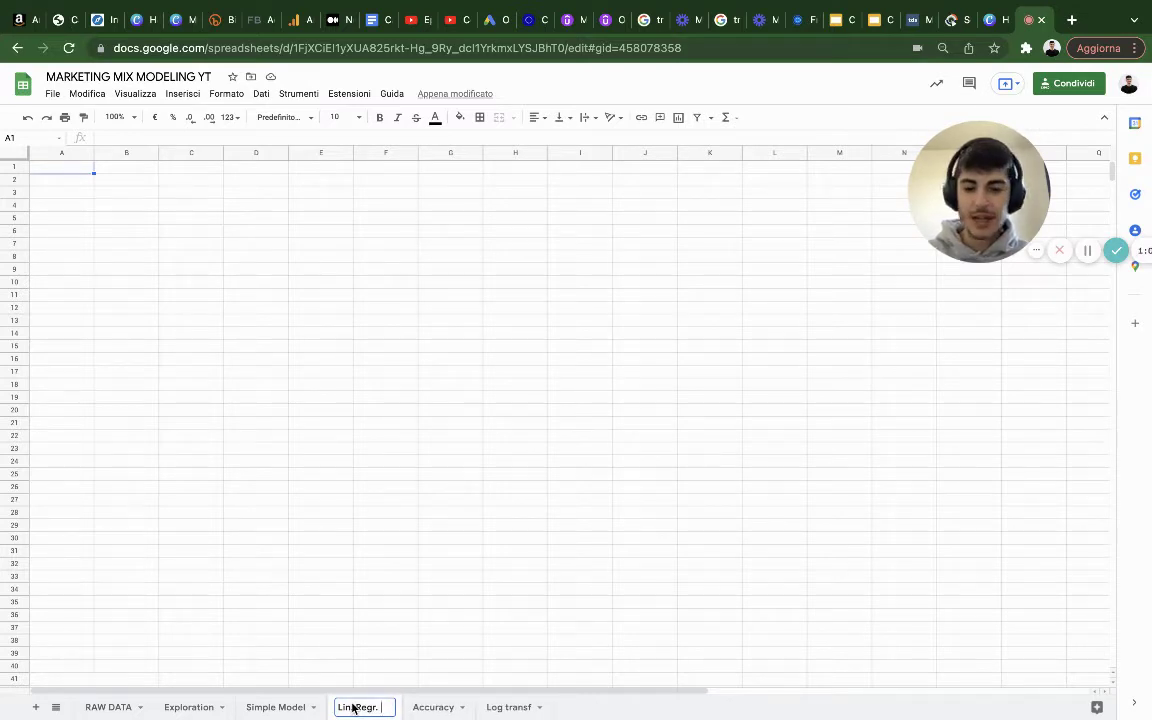
type("Transformed")
left_click(262, 450)
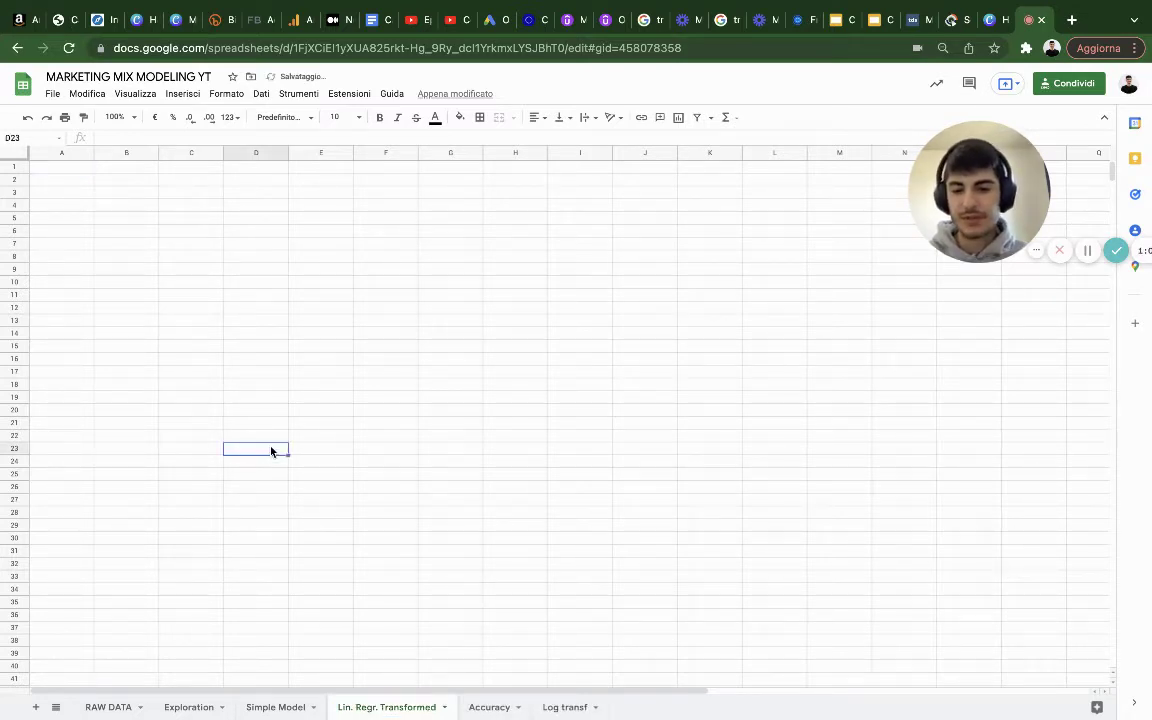
Step: Link cell A2 to cell A1 of the RAW DATA sheet and fill the reference across A2:E33
left_click(75, 180)
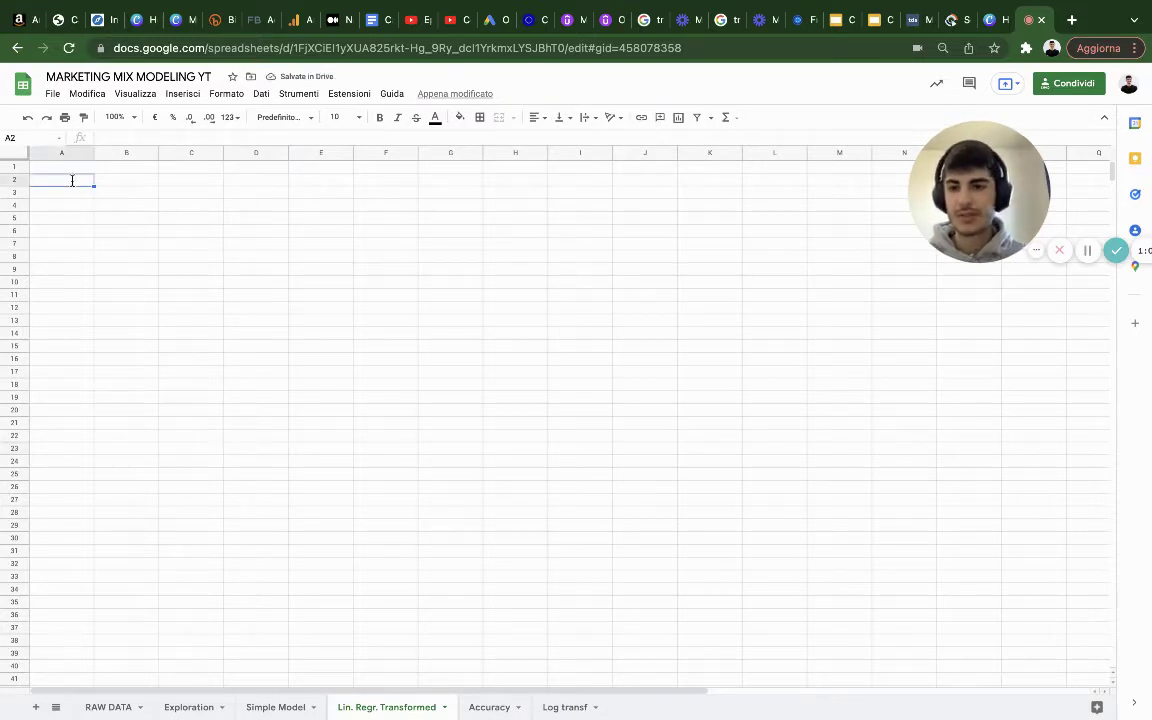
type("=")
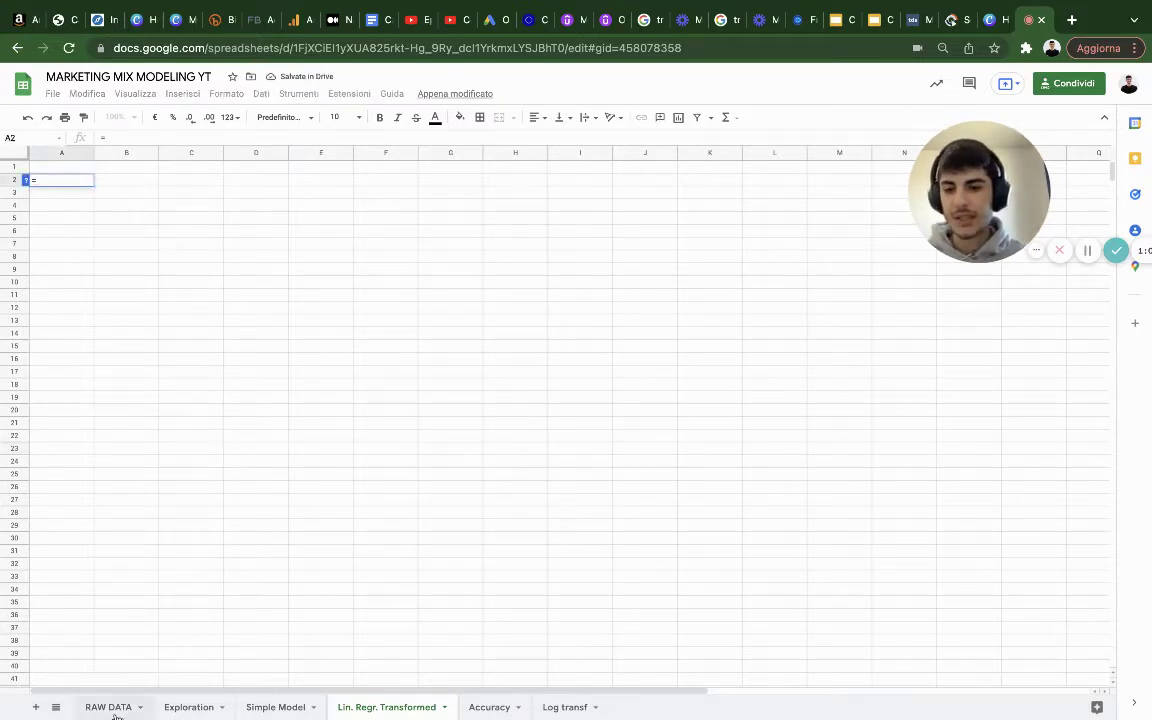
left_click(112, 709)
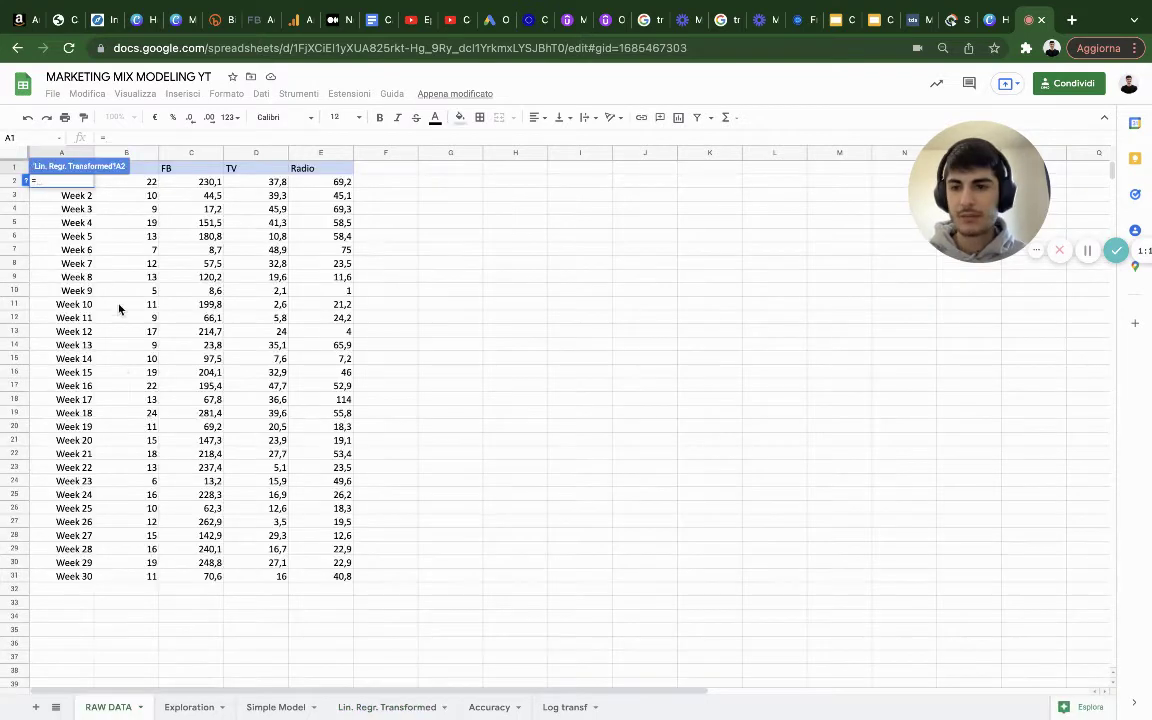
left_click(80, 207)
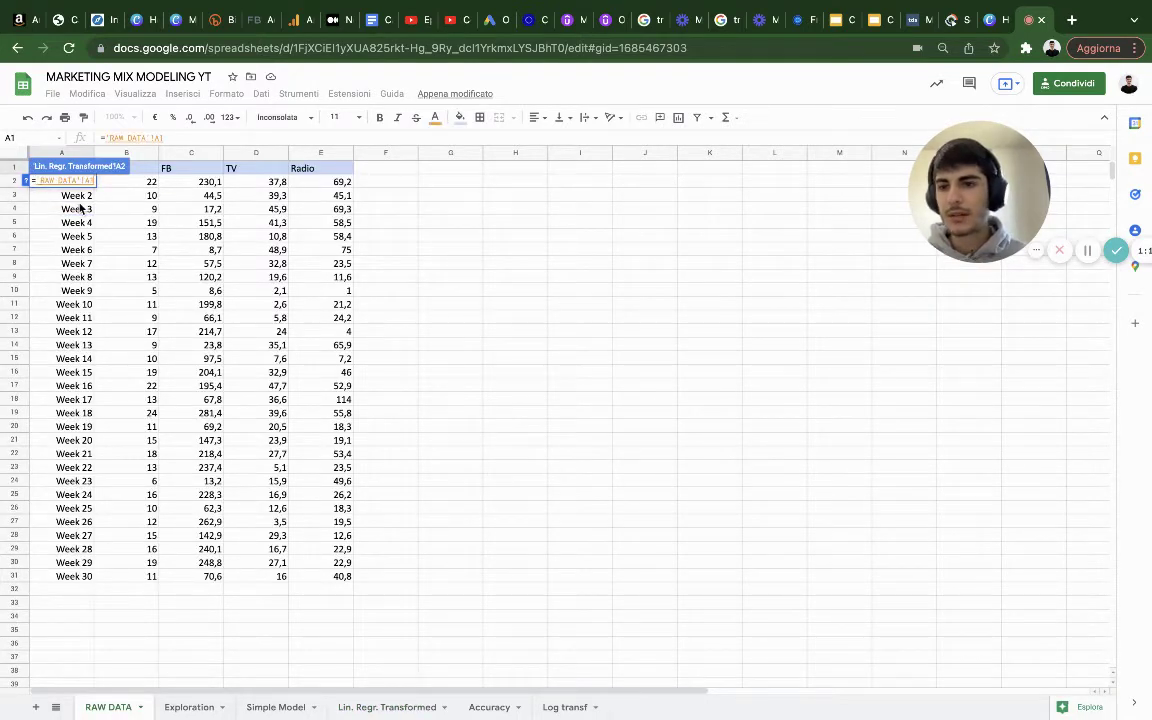
key("Return")
left_click_drag(94, 187, 324, 583)
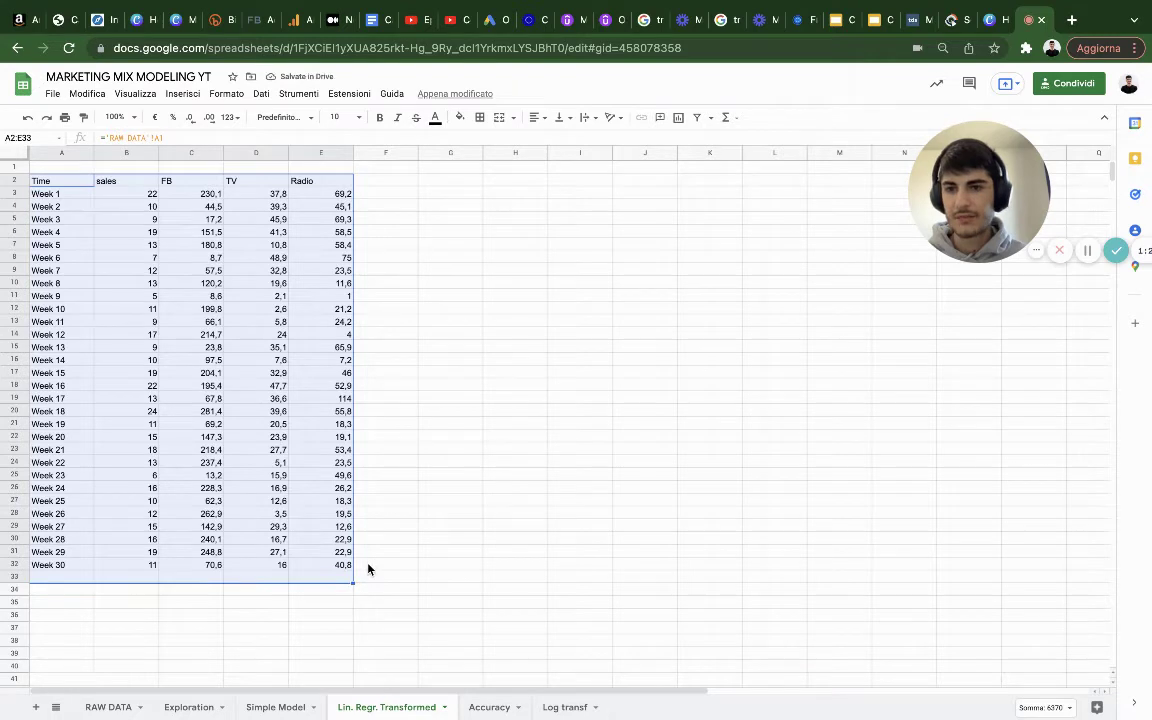
left_click(369, 566)
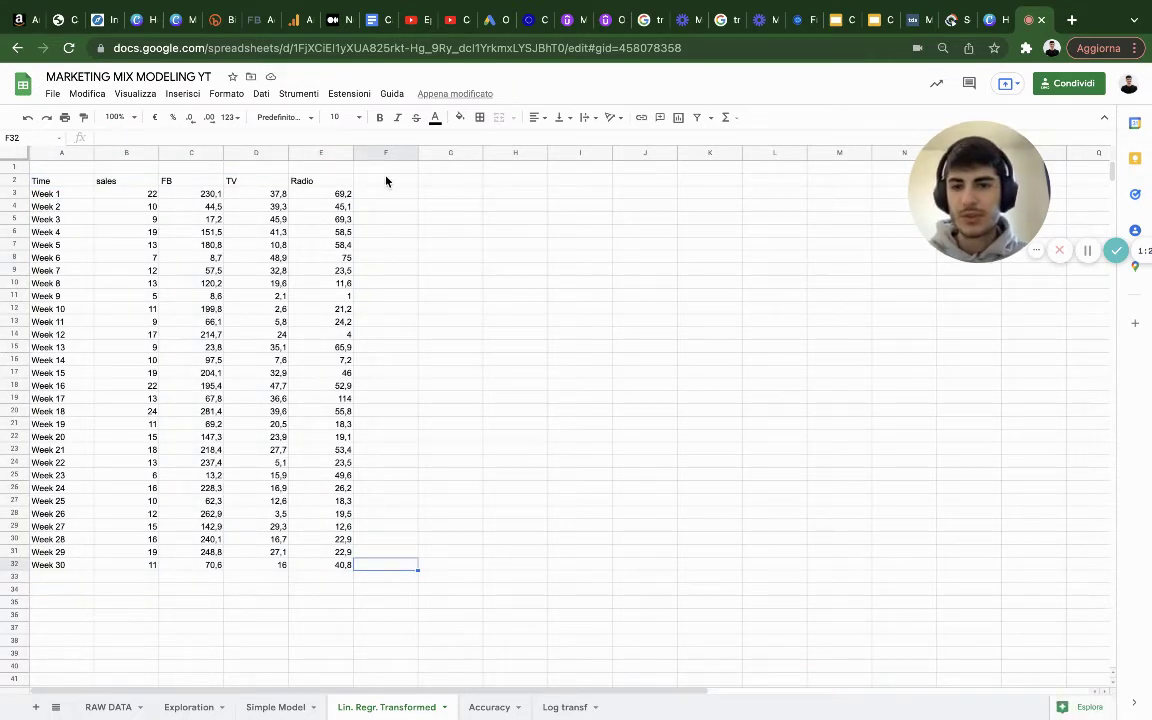
Step: Insert one empty row above row 1 of the sheet
left_click(15, 166)
right_click(15, 166)
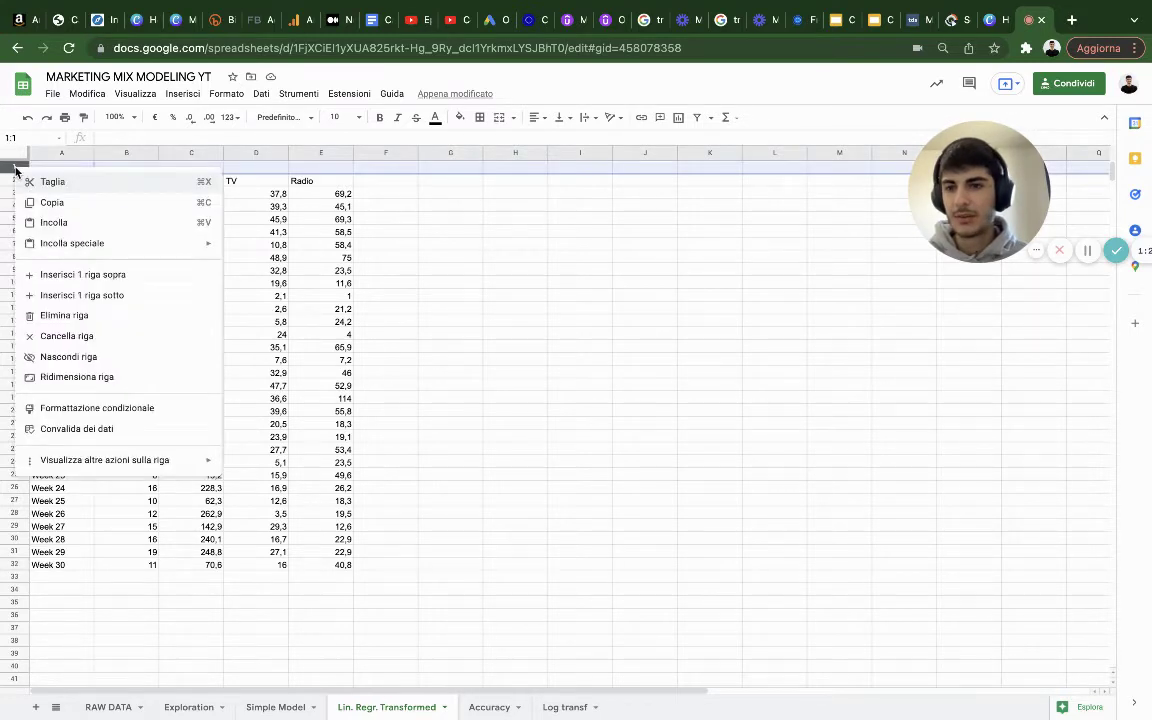
left_click(42, 276)
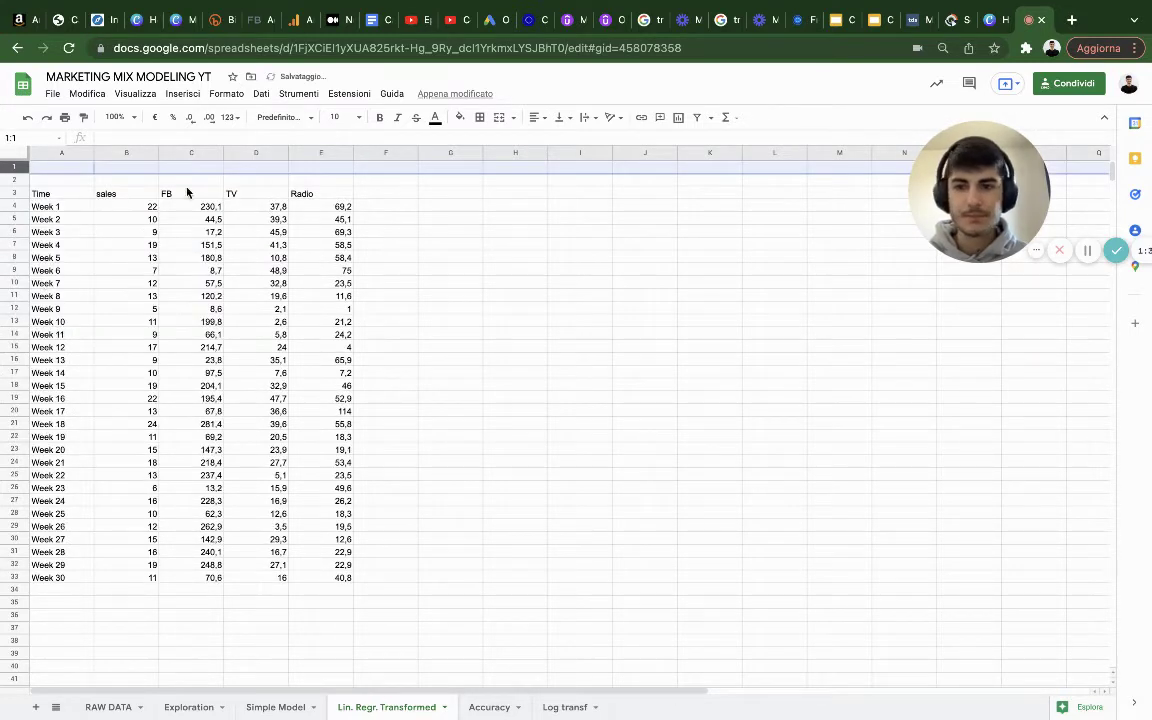
left_click(62, 193)
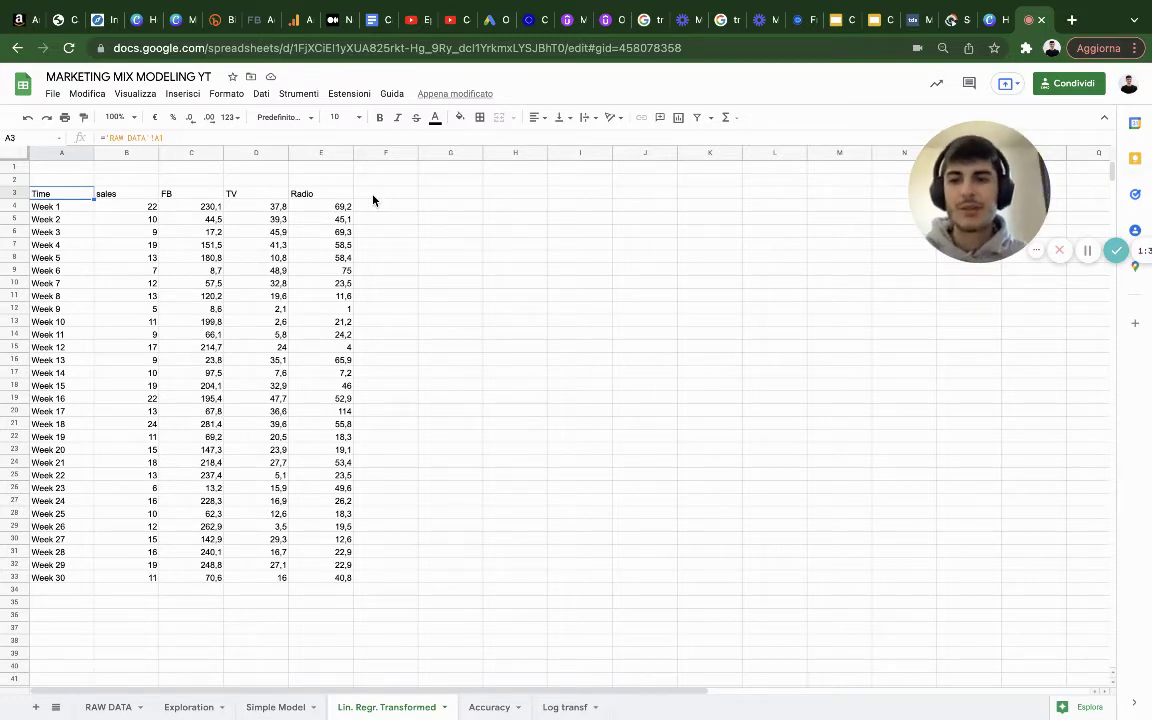
left_click(190, 206)
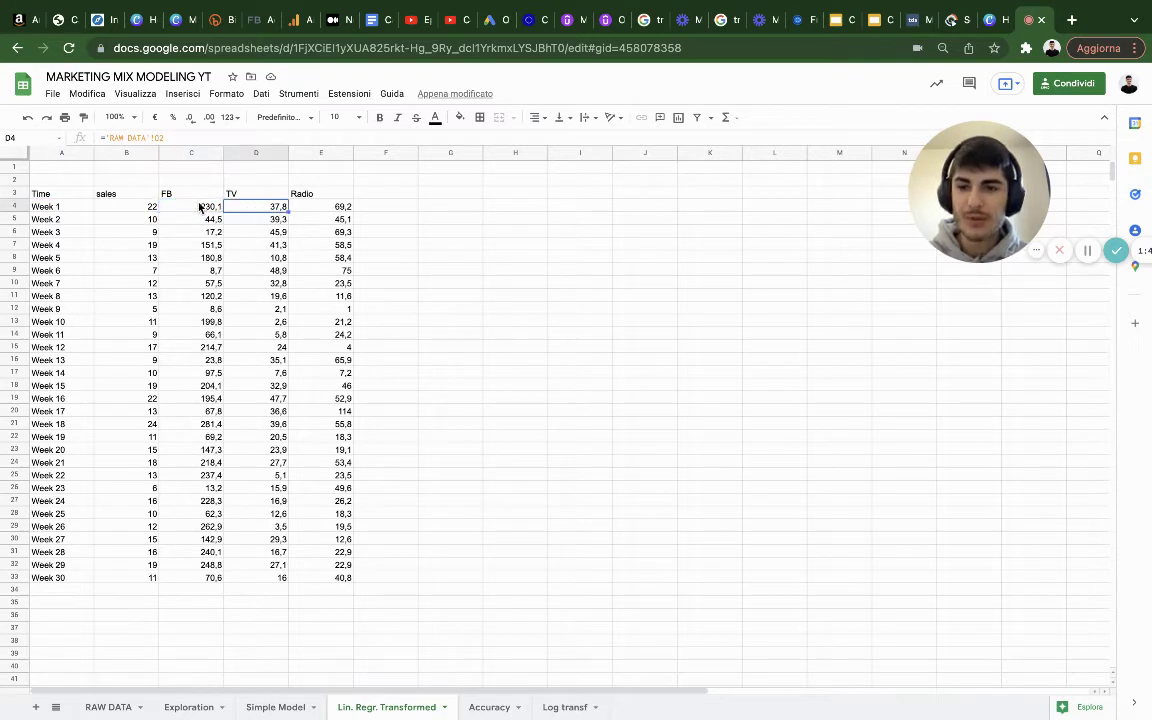
Step: Write the adstock formula note "Adstock= Adstock (t-1)*beta+ Spent(t)" in cell F2
double_click(395, 179)
type("Adstock")
key("BackSpace")
key("BackSpace")
key("BackSpace")
key("BackSpace")
type("stock=")
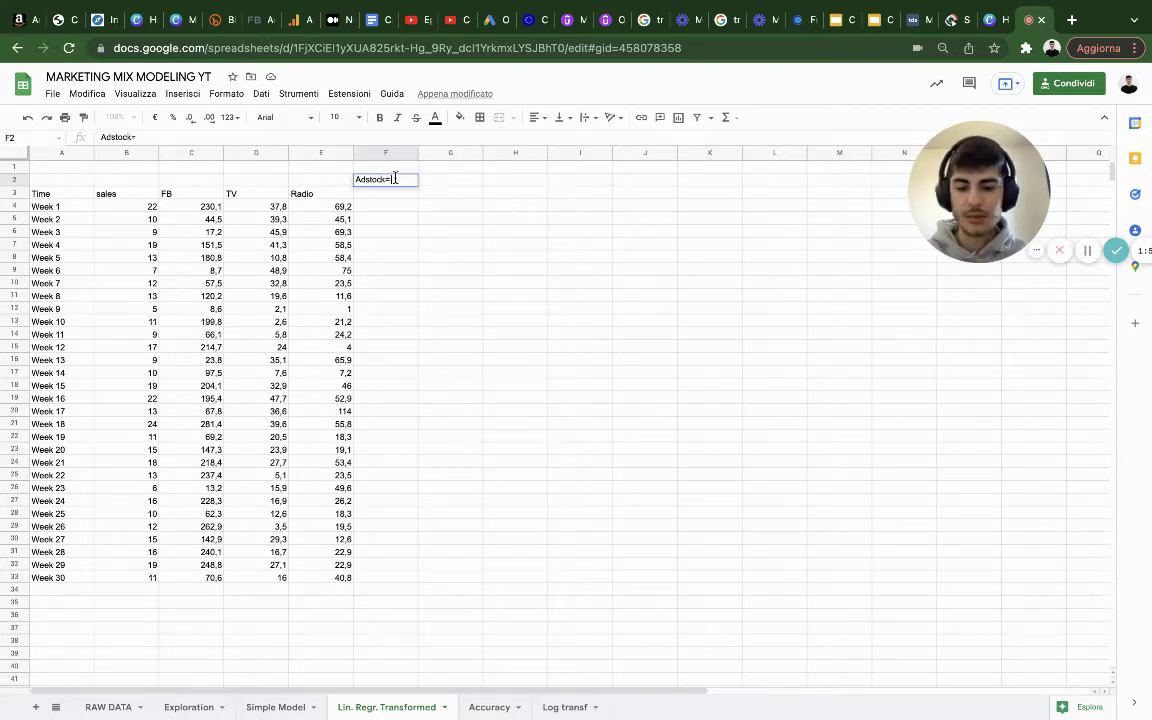
type(" Adstock")
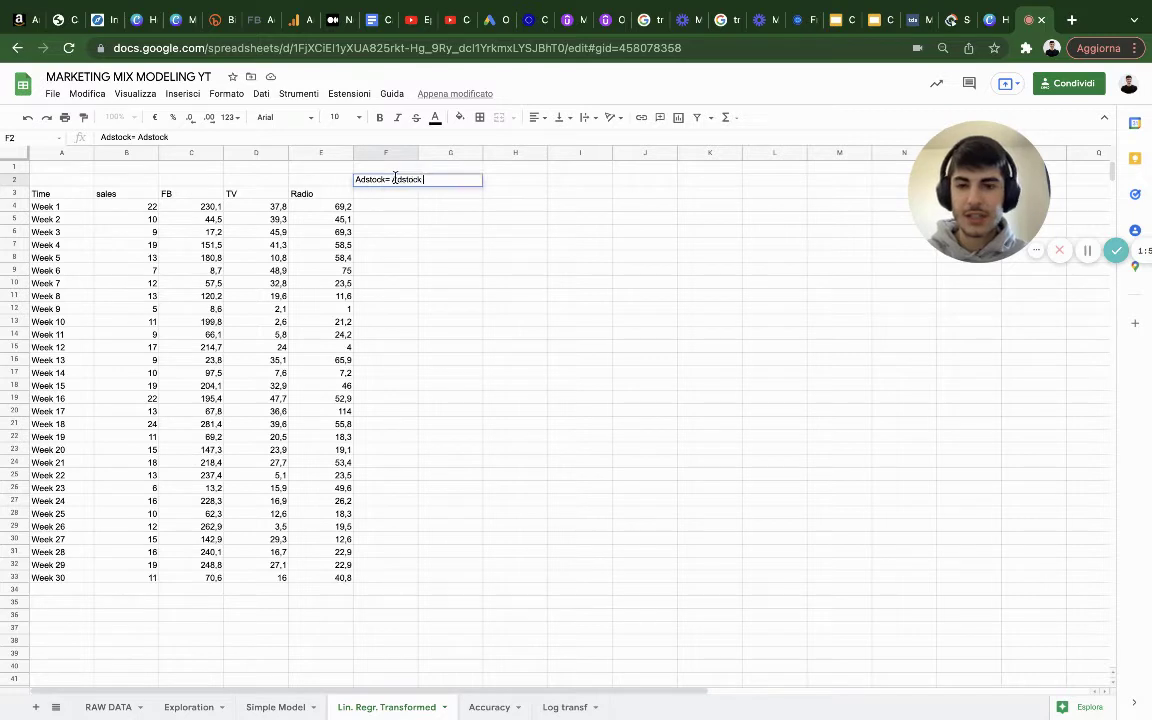
type(" (t-1")
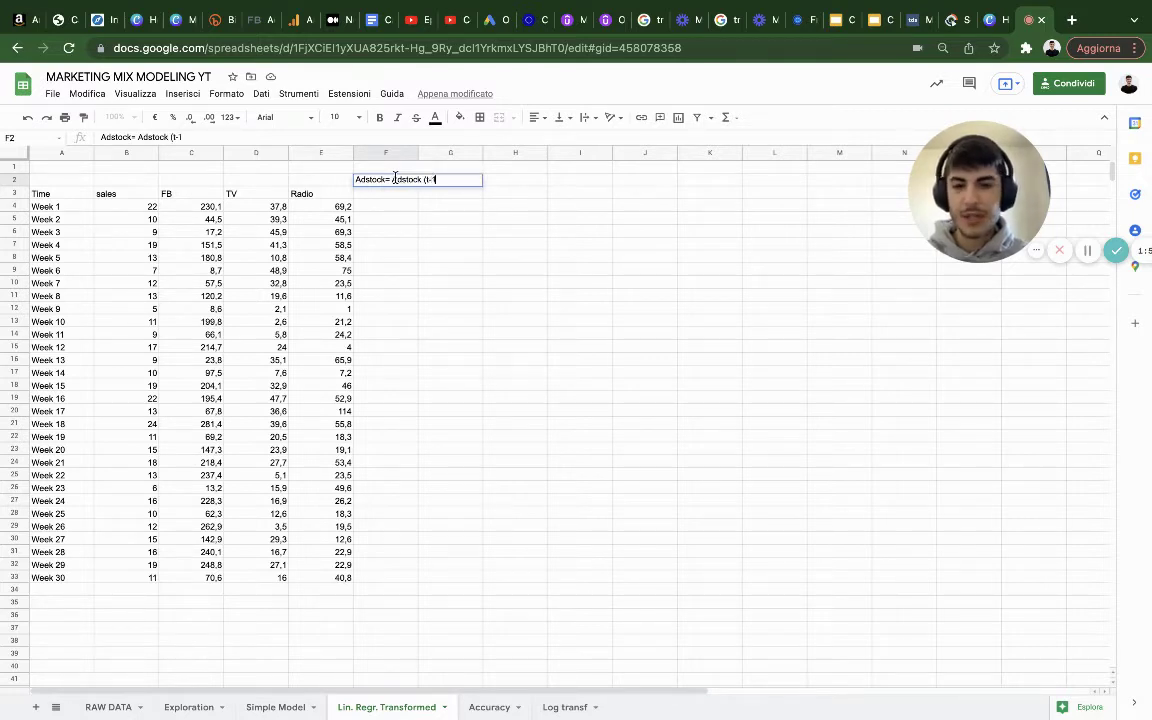
type(")*")
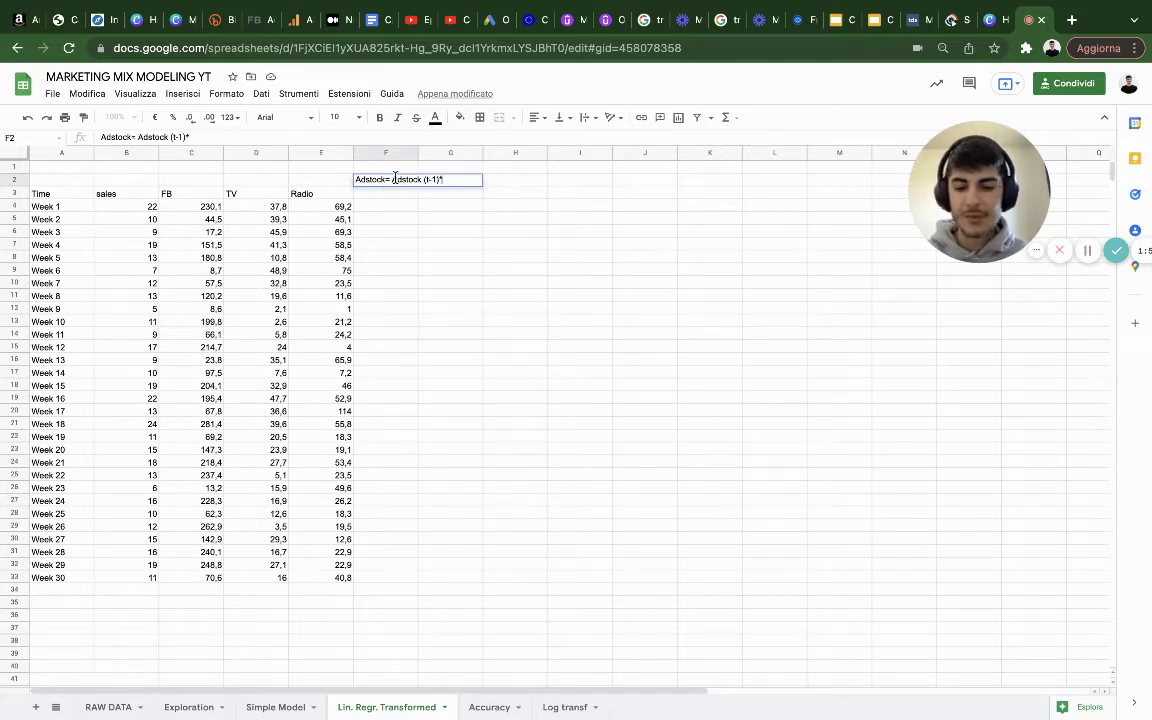
type("beta+")
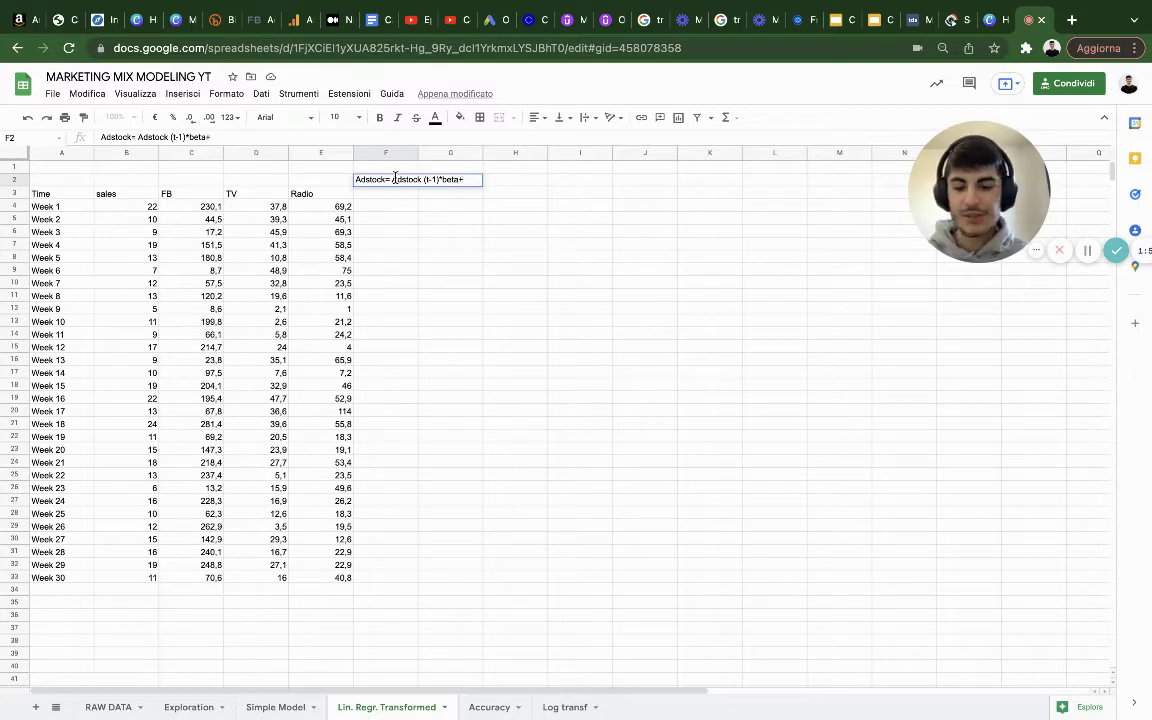
type(" Spent(t")
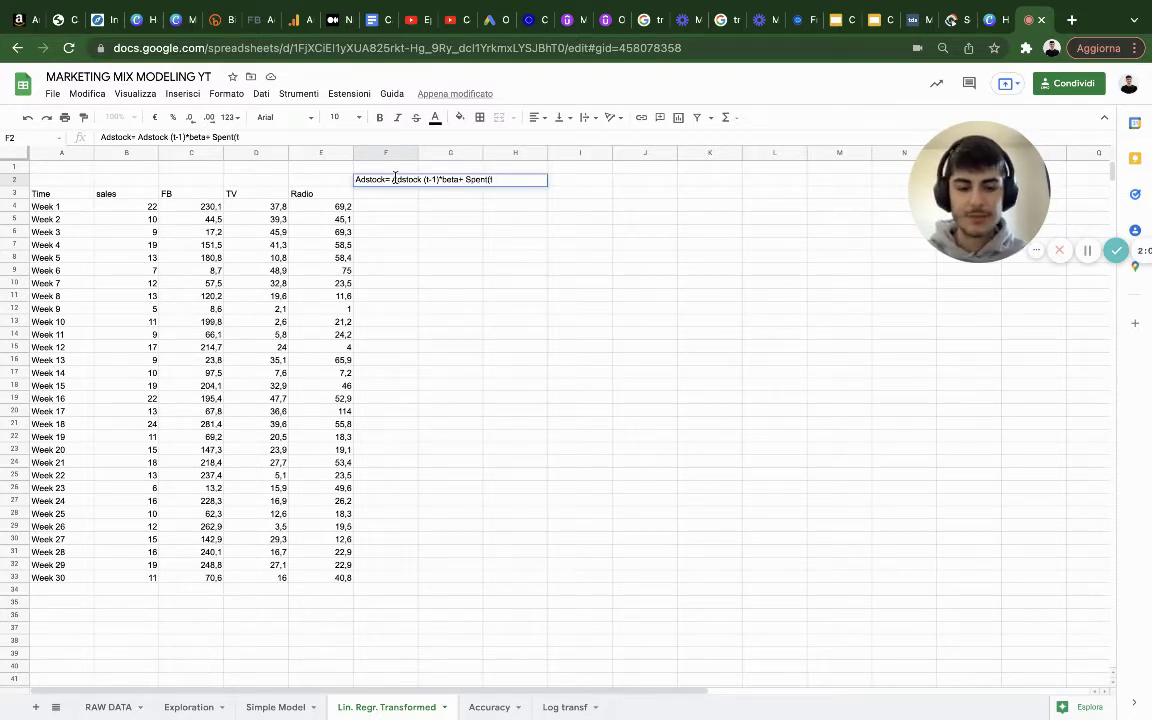
type(")")
Step: Start the diminishing-returns note in cell I2 with "Dim Ret = Adstock"
left_click(569, 183)
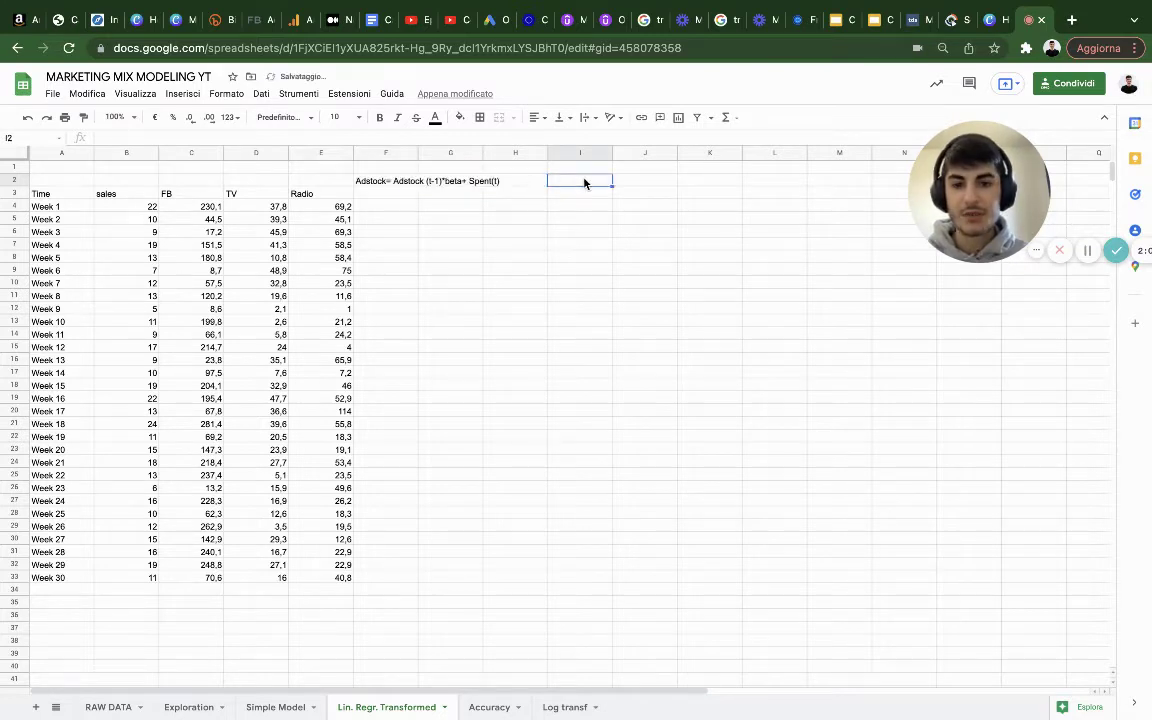
type("Dim Ret =")
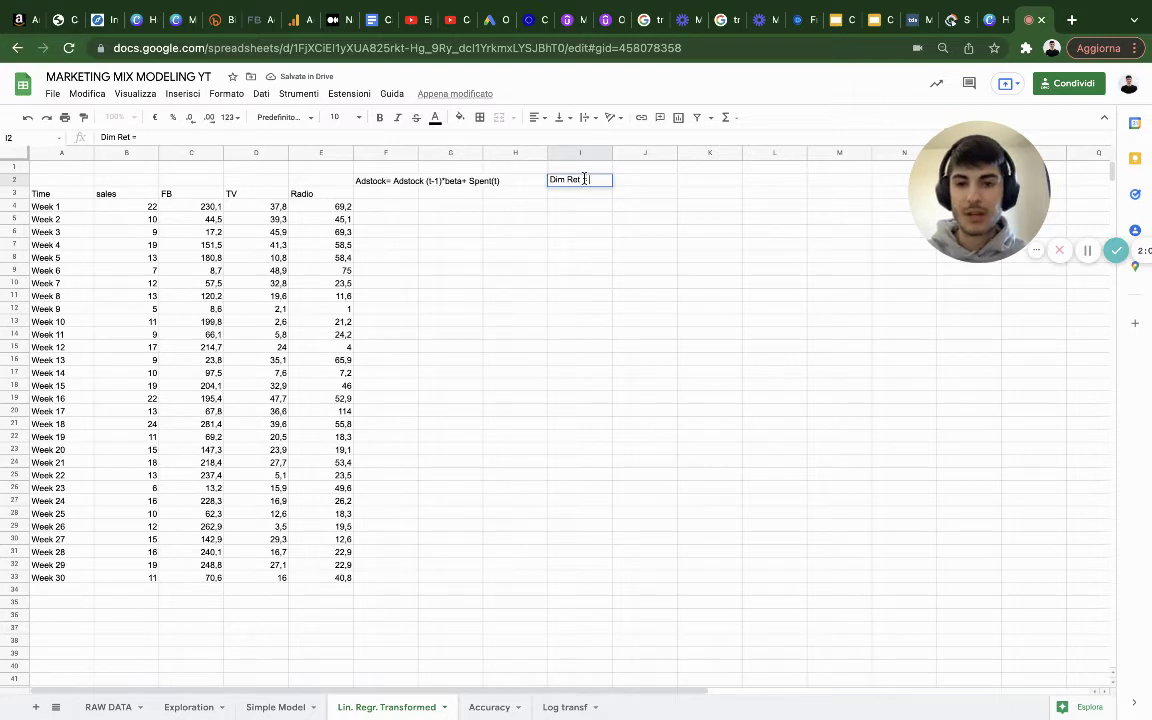
type(" Adstock")
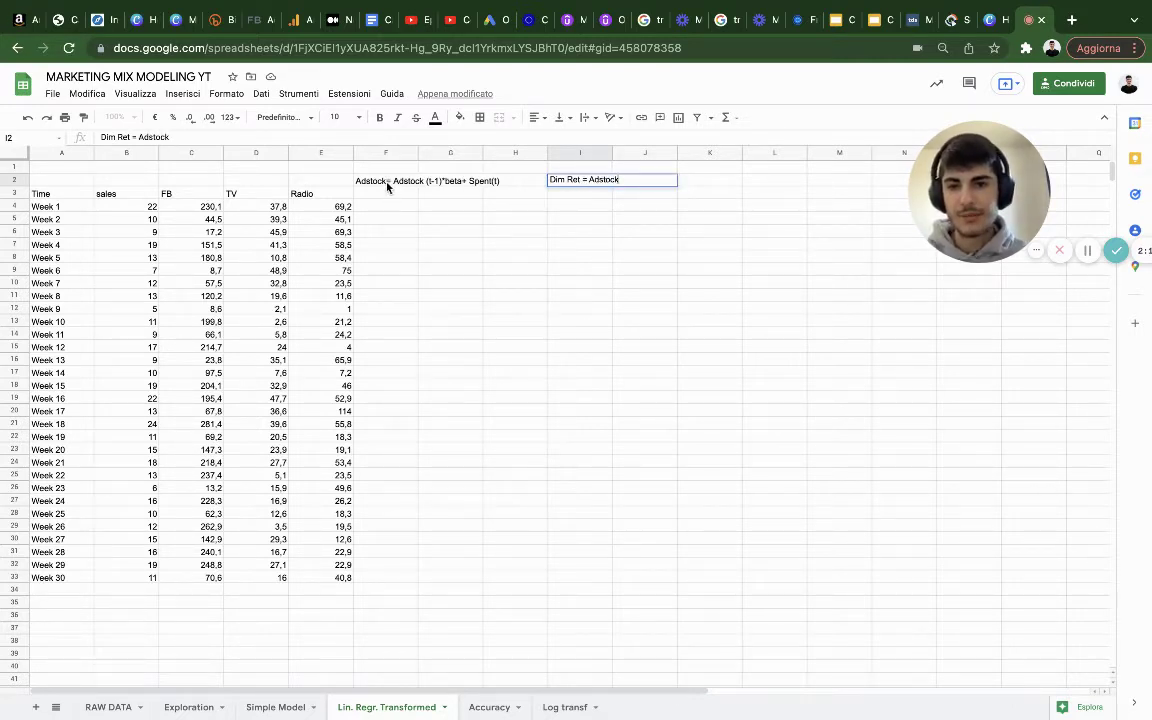
Step: Change the start of the F2 note to "Adstock(t)=" and complete the I2 note as "Dim Ret = Adstock(t) ^Alpha"
left_click(387, 185)
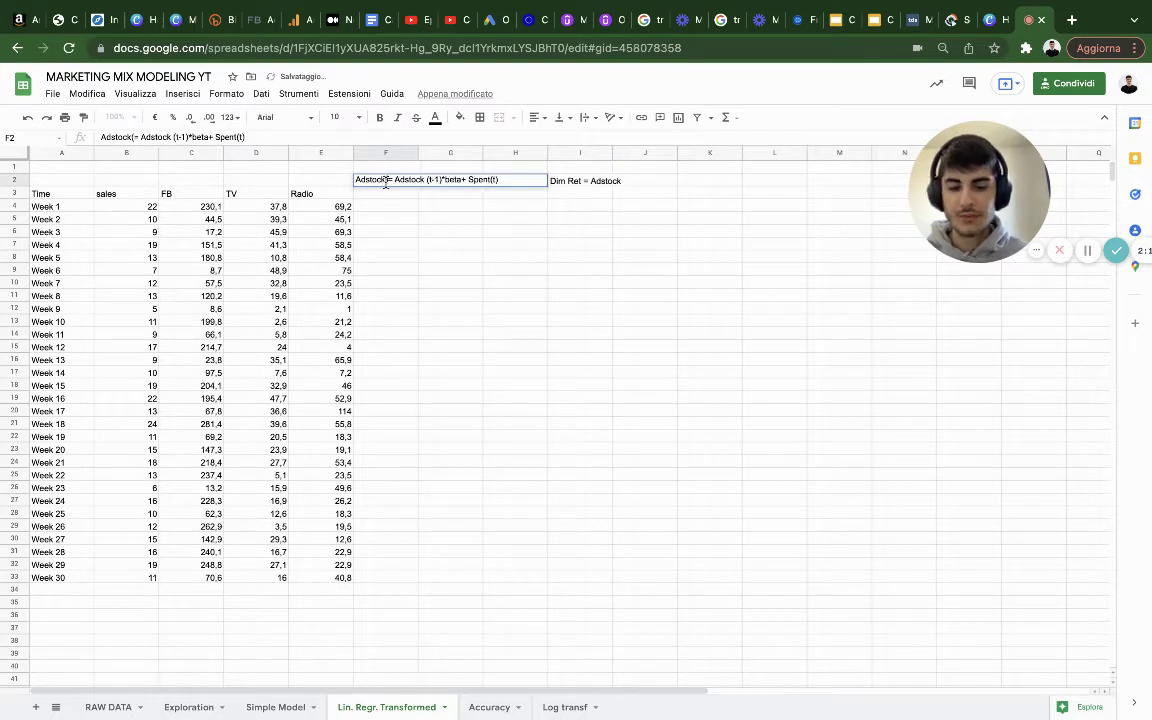
type("t)")
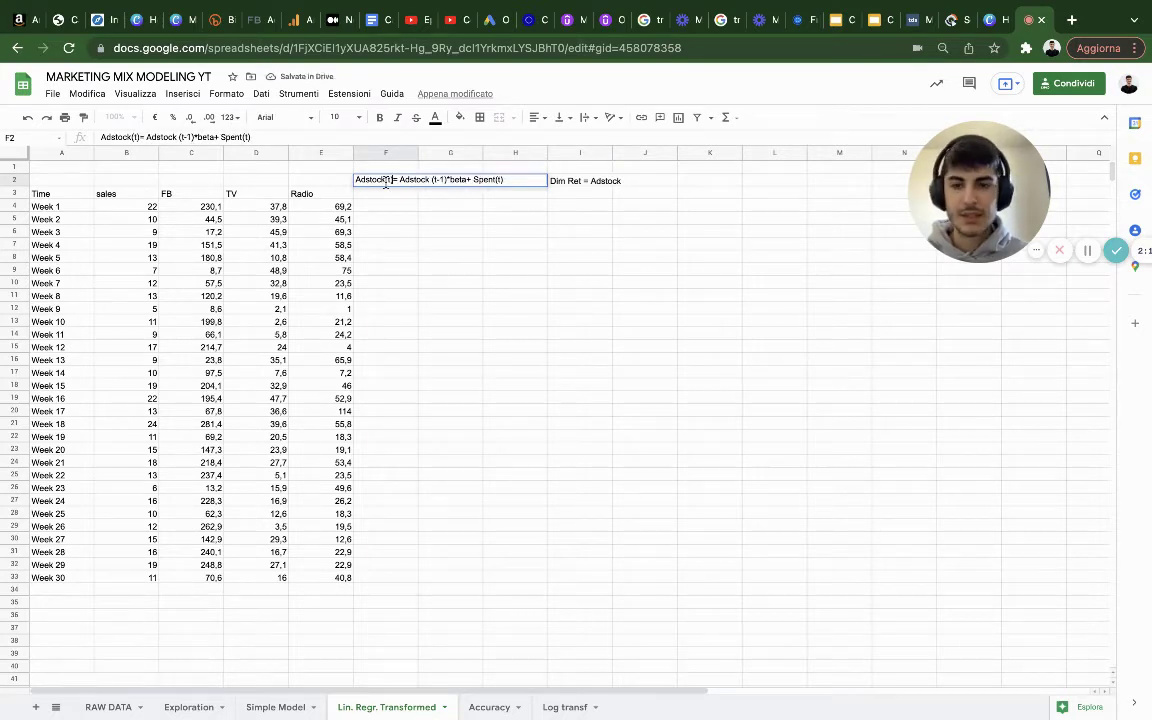
double_click(600, 181)
type("(t)")
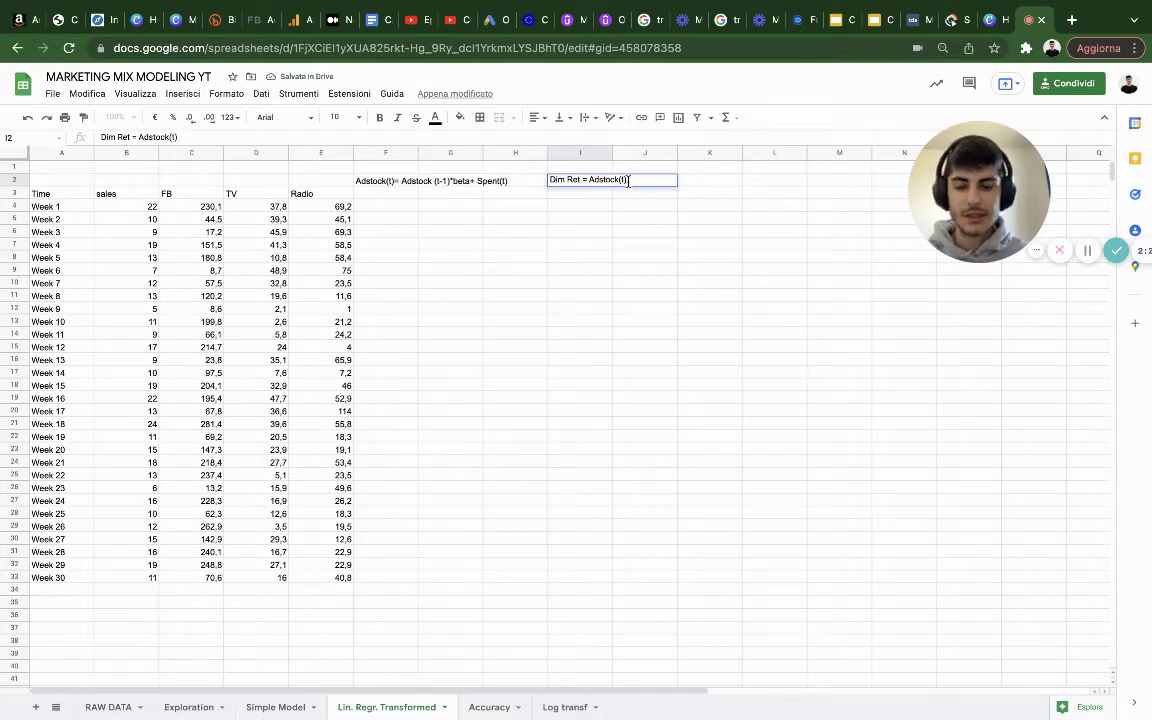
type(" *")
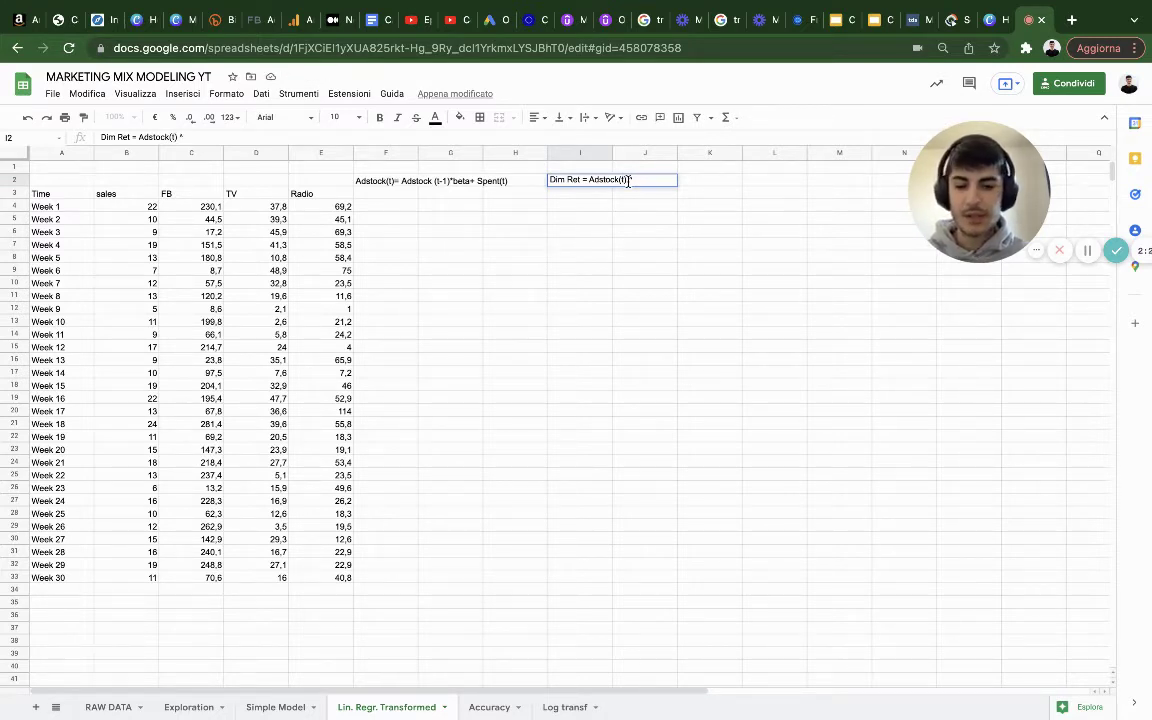
type("Alpha")
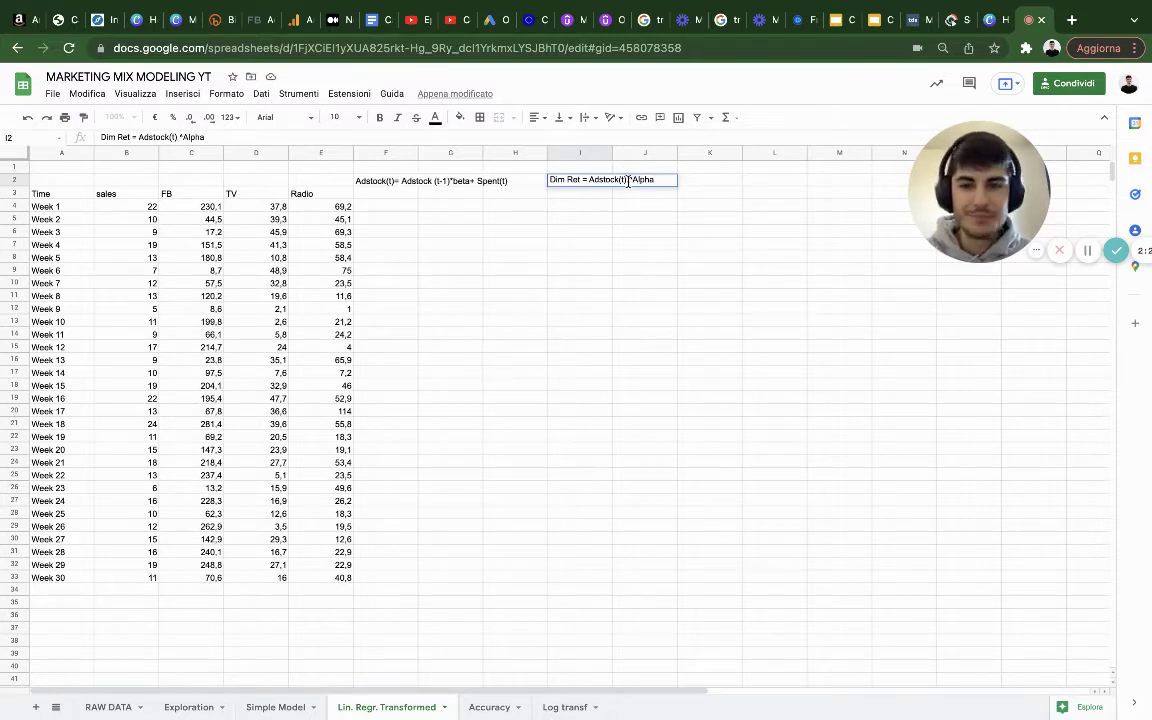
left_click(388, 193)
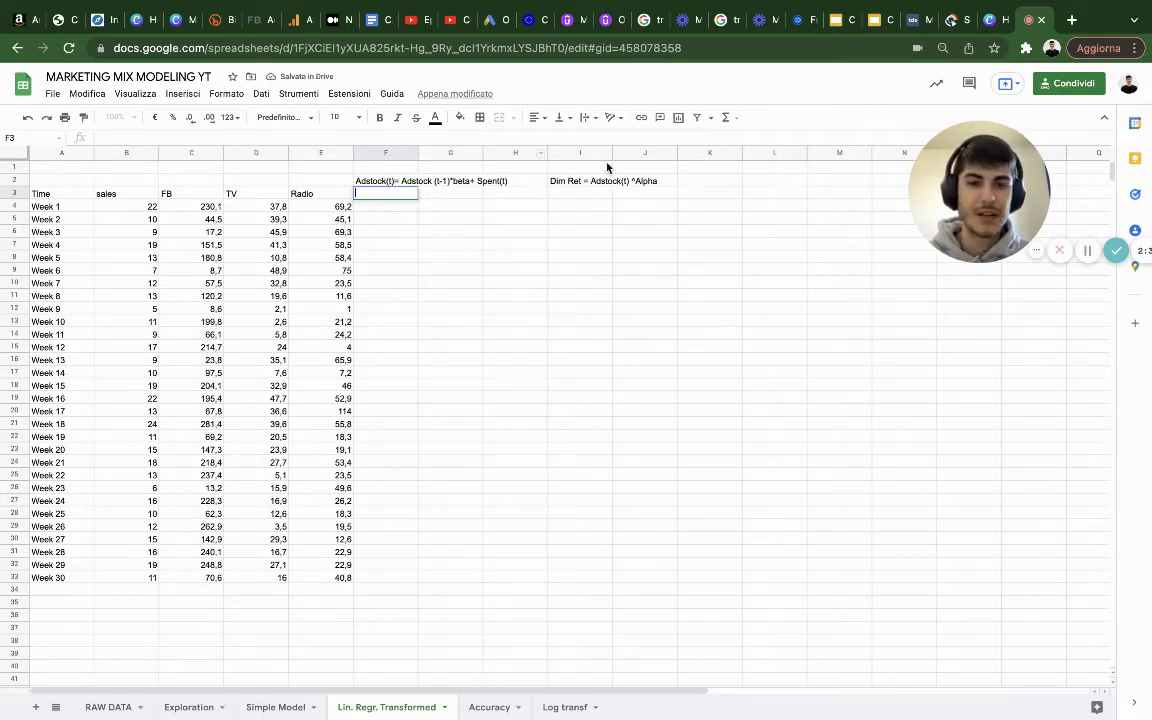
double_click(373, 193)
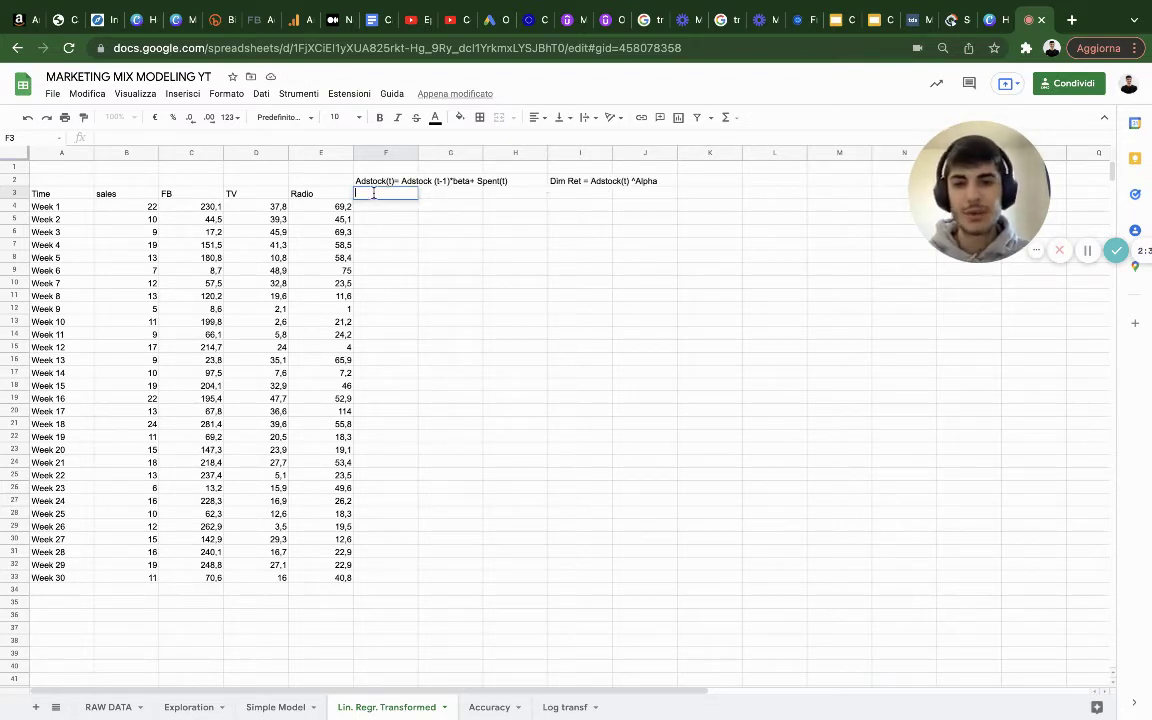
Step: Write the combined transformation note "Transf. = (adstock(t-1)*beta+spent(t))^alpha" in cell K2
double_click(726, 180)
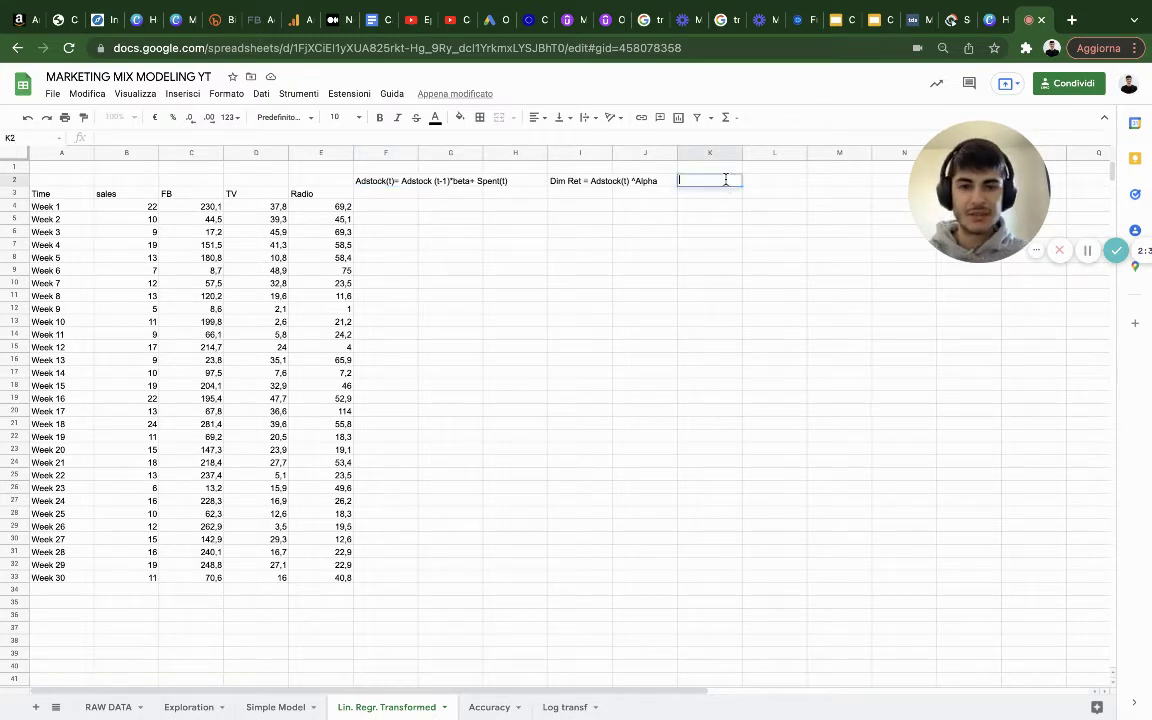
type("Dim")
key("BackSpace")
key("BackSpace")
key("BackSpace")
type("Transf. =")
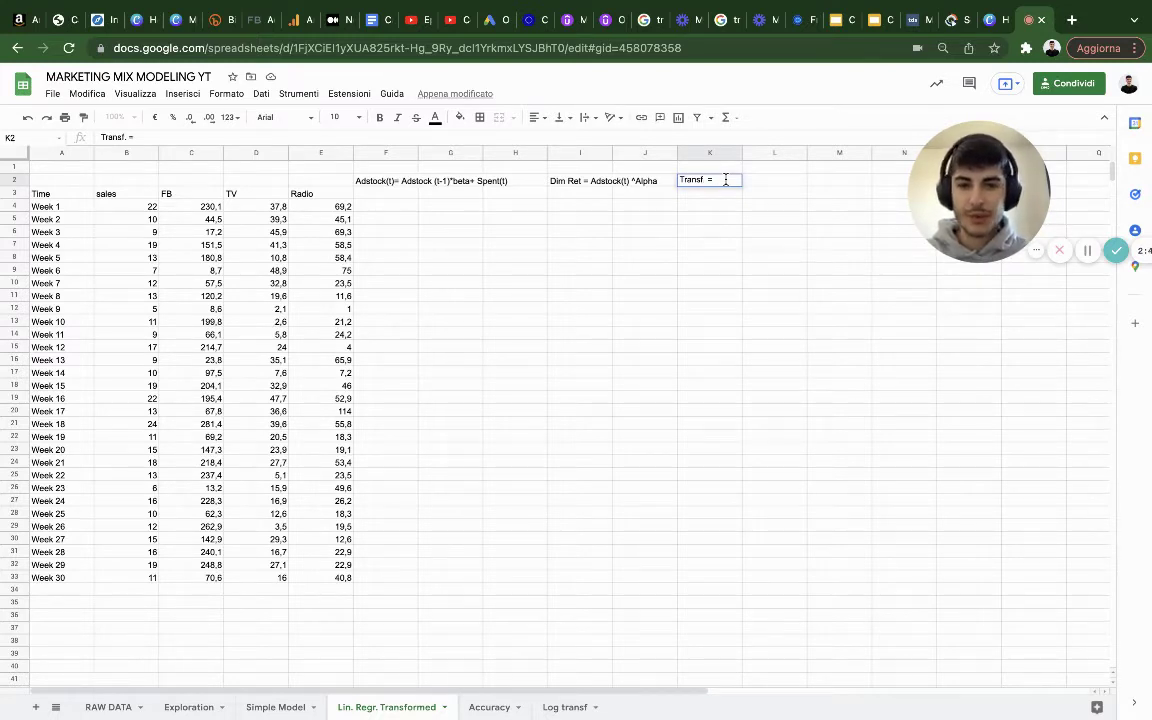
type(" (")
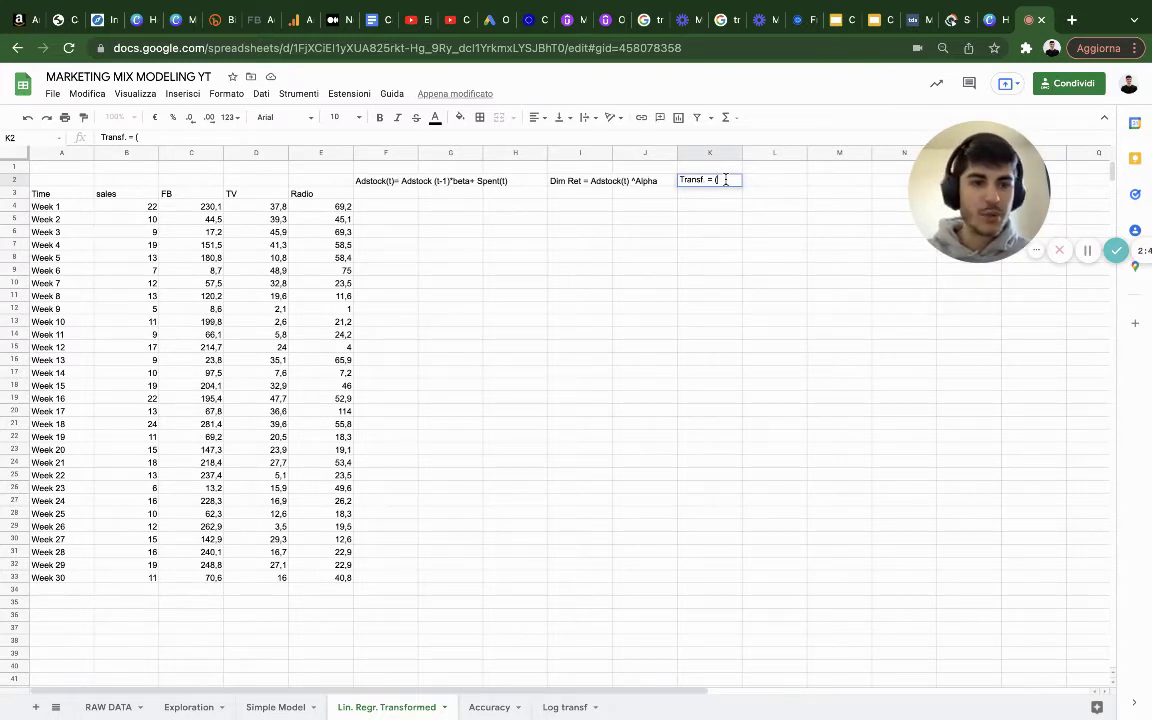
type("adstock")
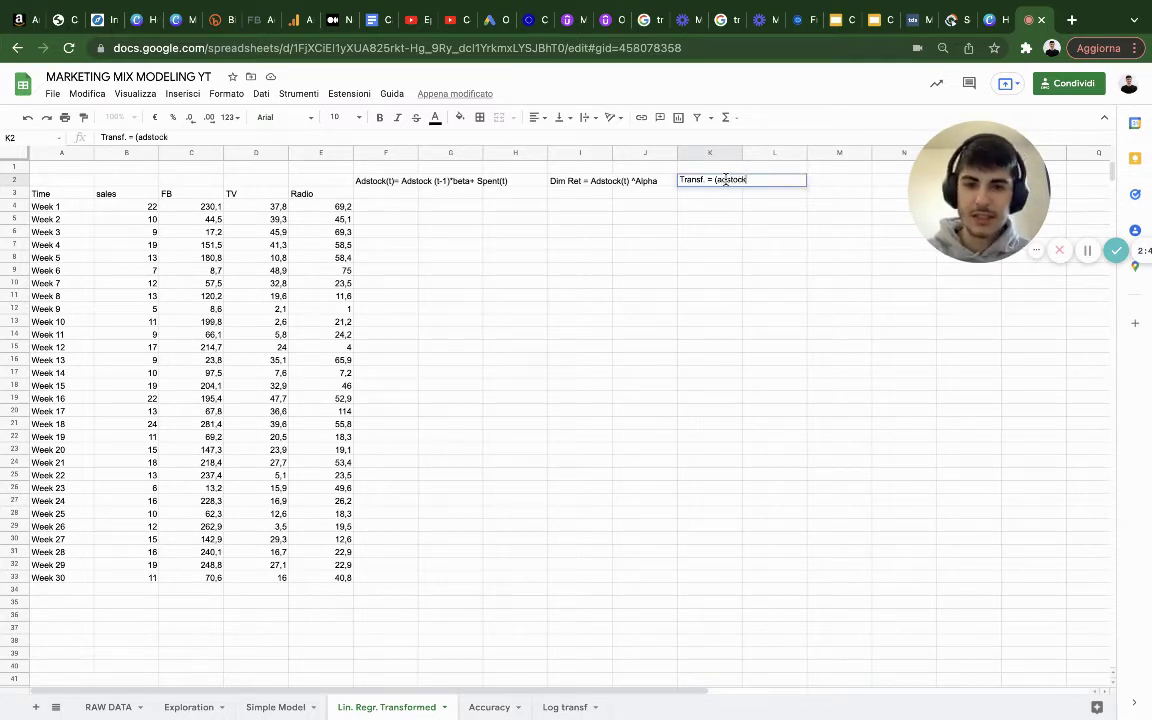
type("(t-1")
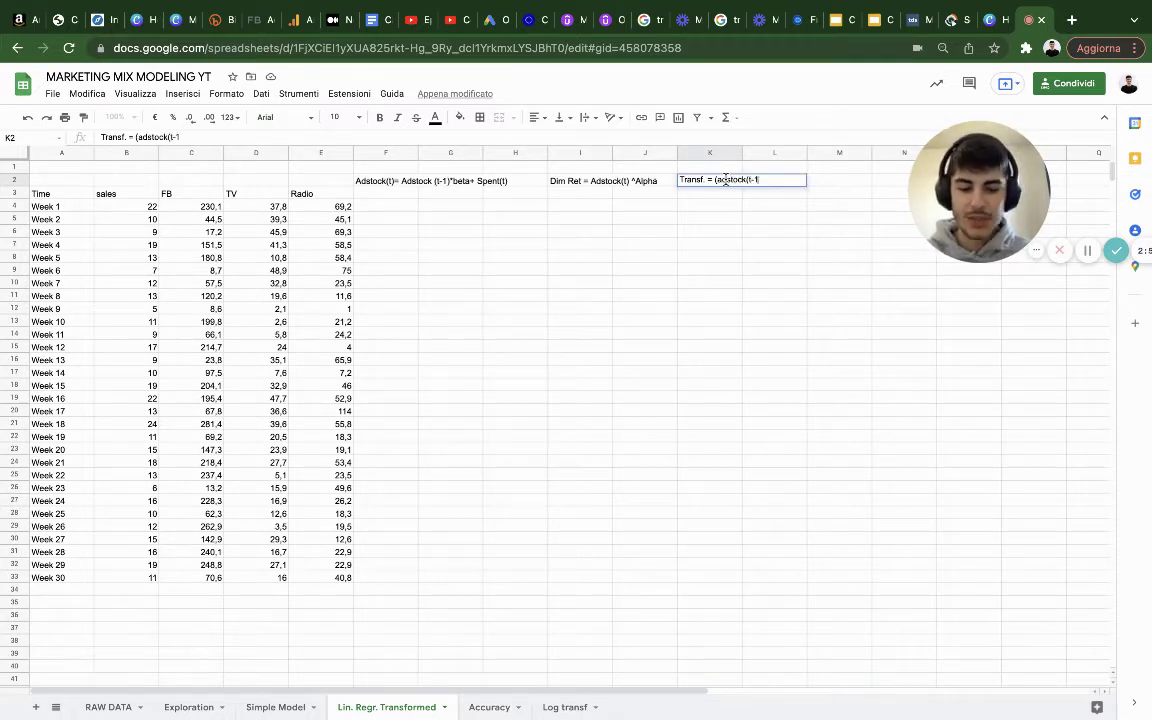
type(")*beta")
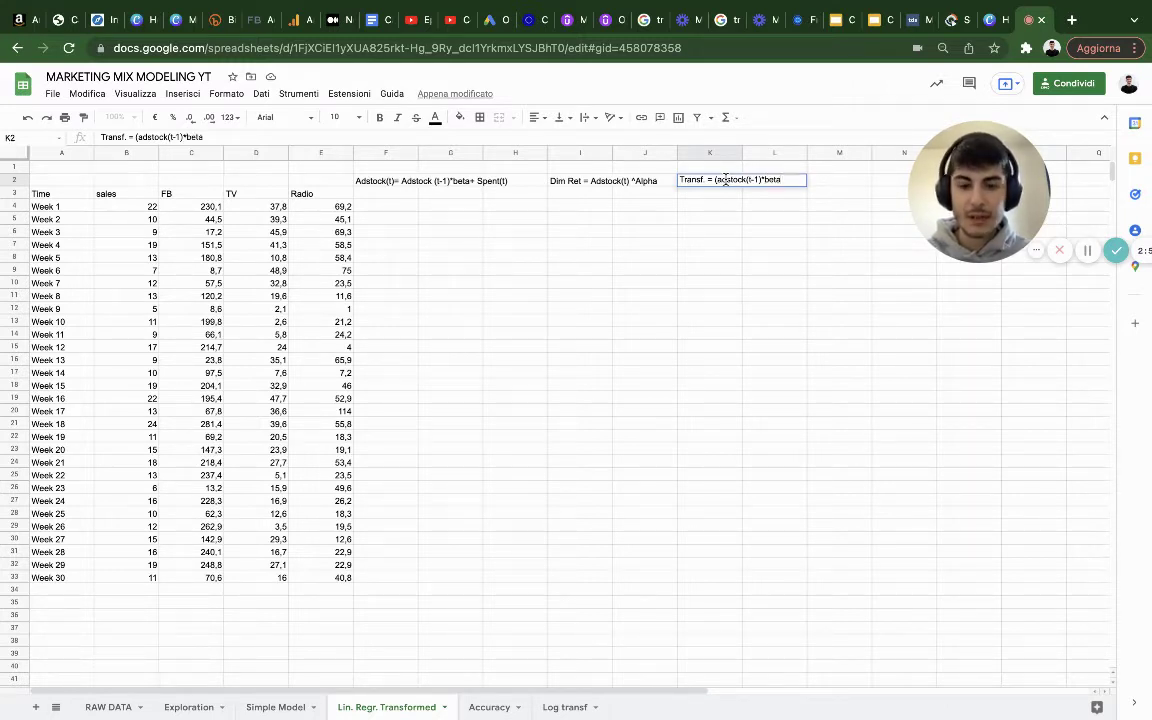
type("+spent")
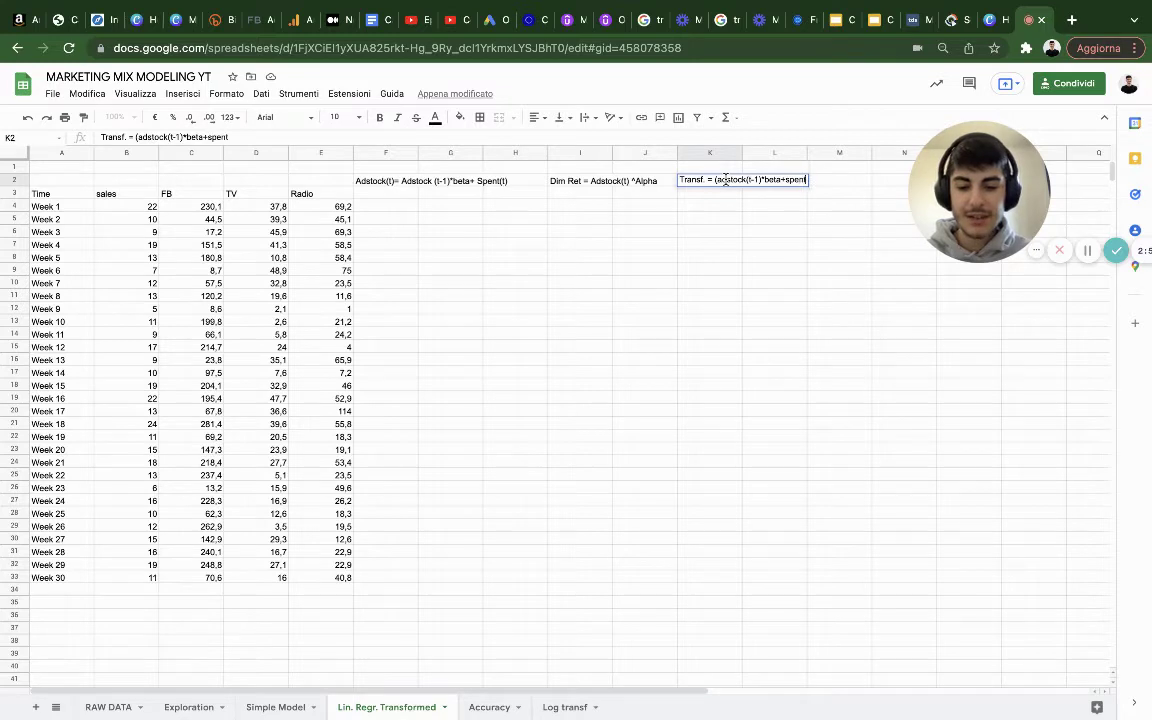
type("(t)")
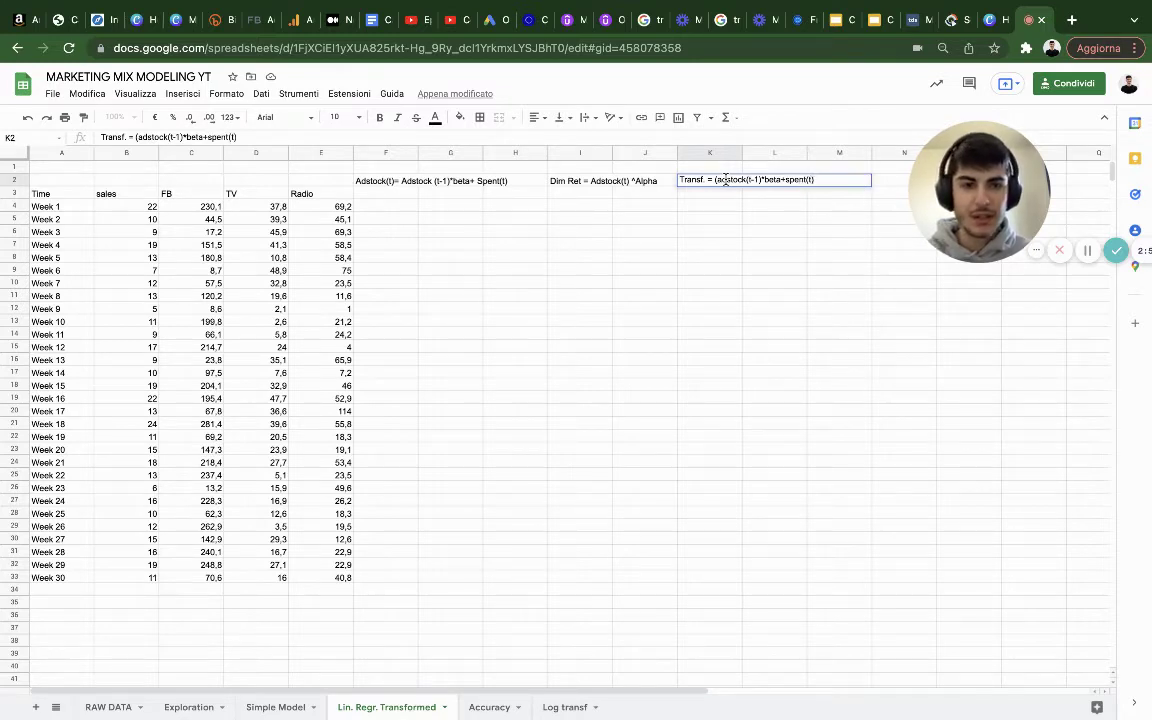
type(")")
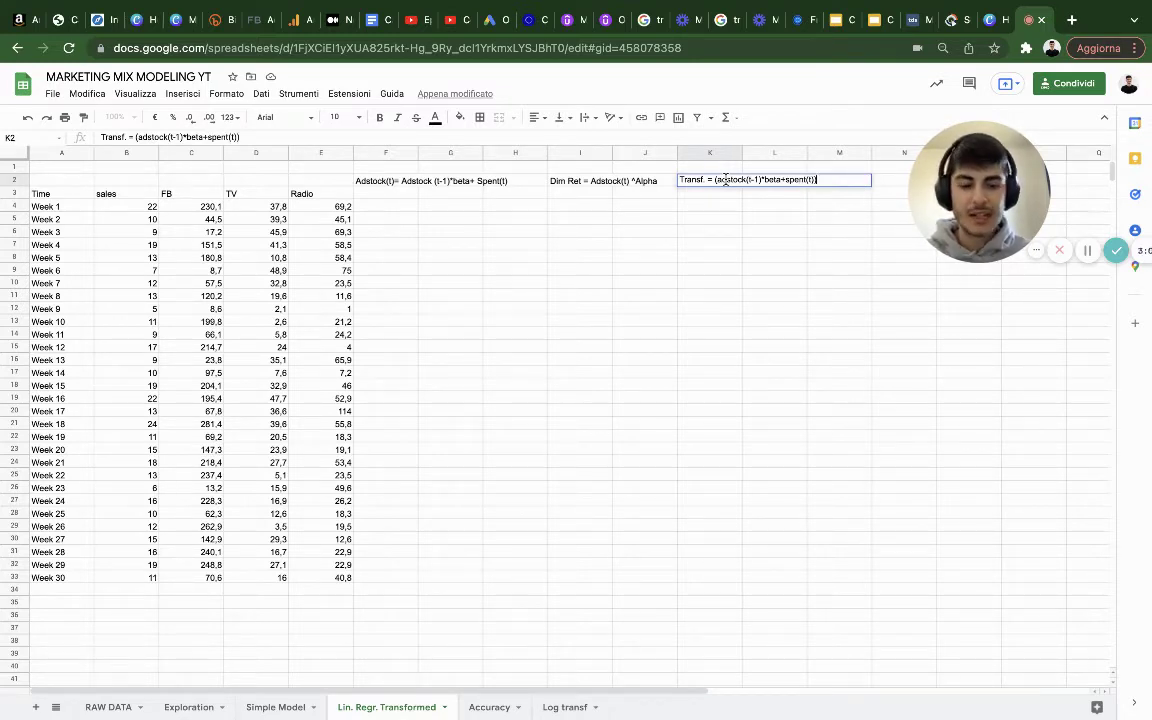
type("^alpha")
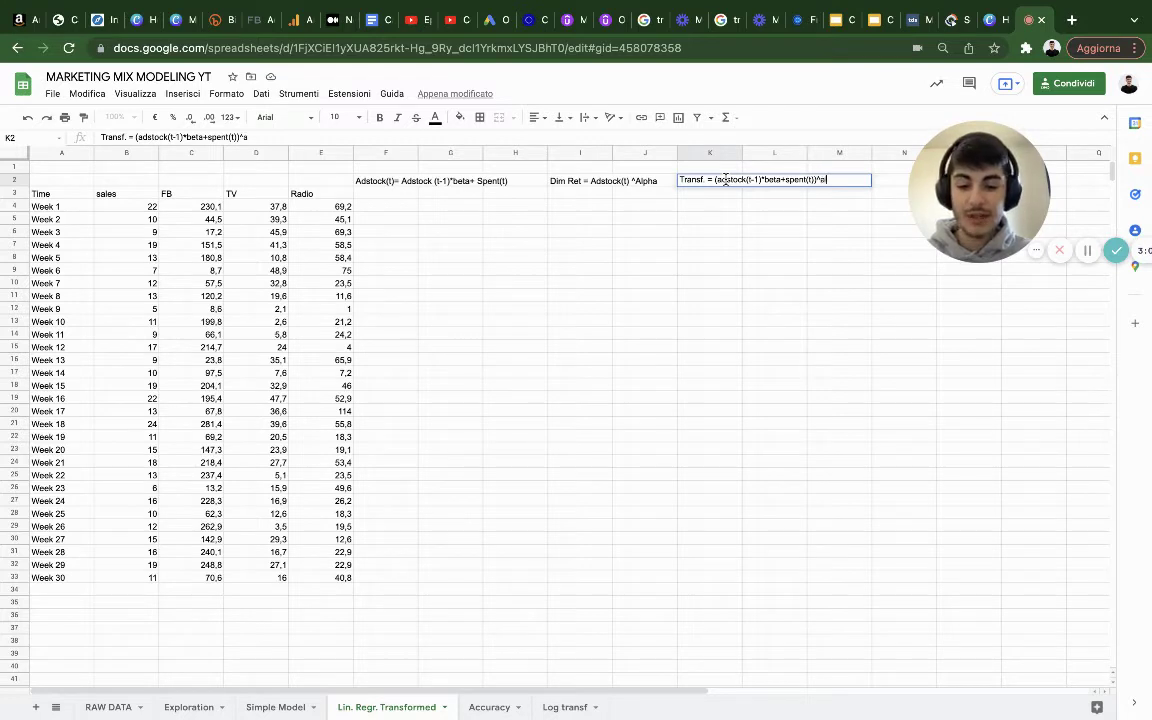
key("BackSpace")
key("BackSpace")
type("ha")
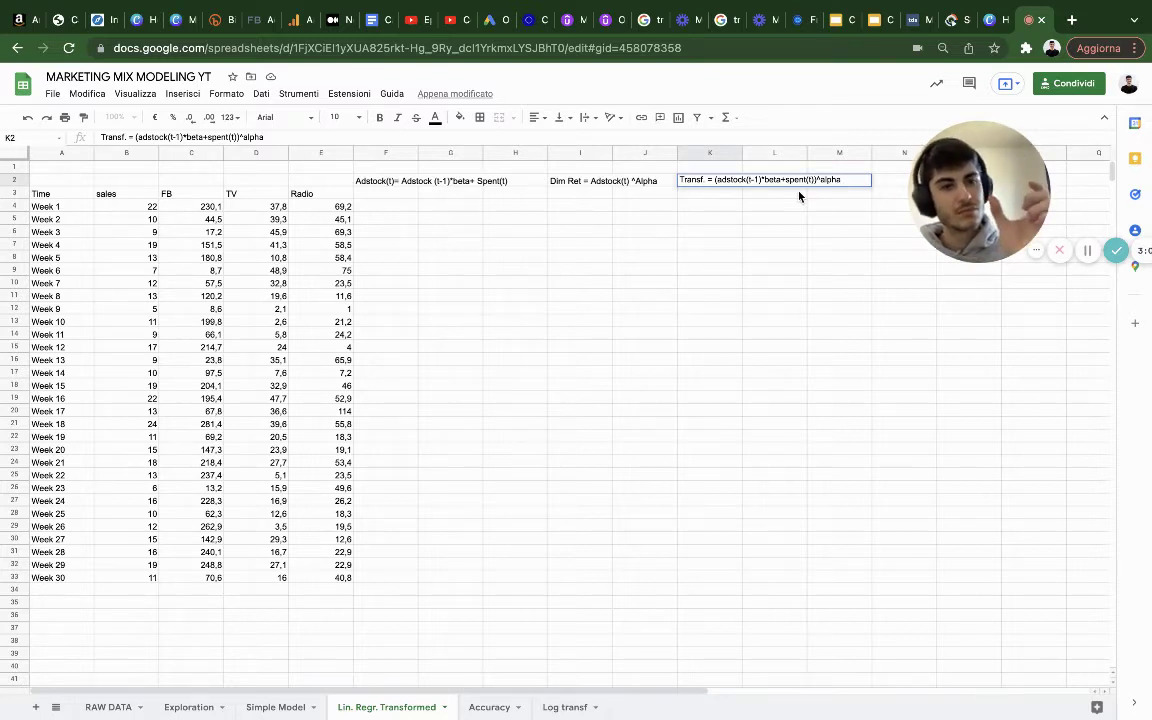
Step: Enter the parameter labels "alpha" in cell E1 and "Beta" in cell E2
left_click(337, 166)
type("alpha")
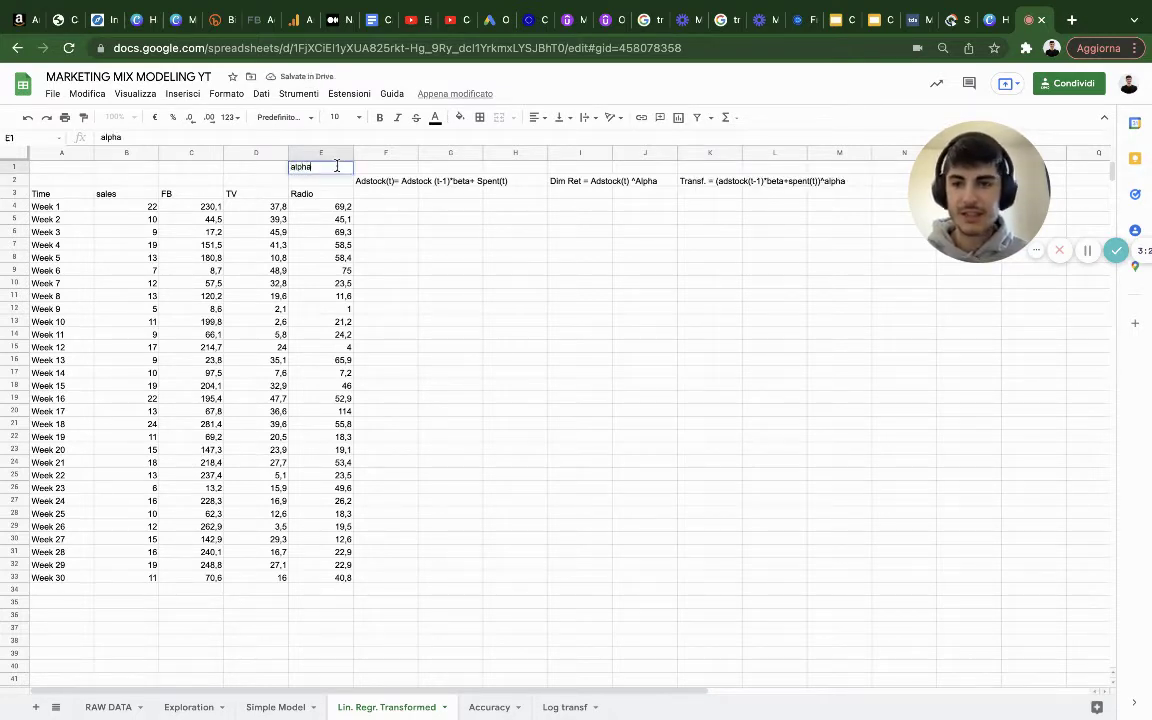
key("Return")
type("Beta")
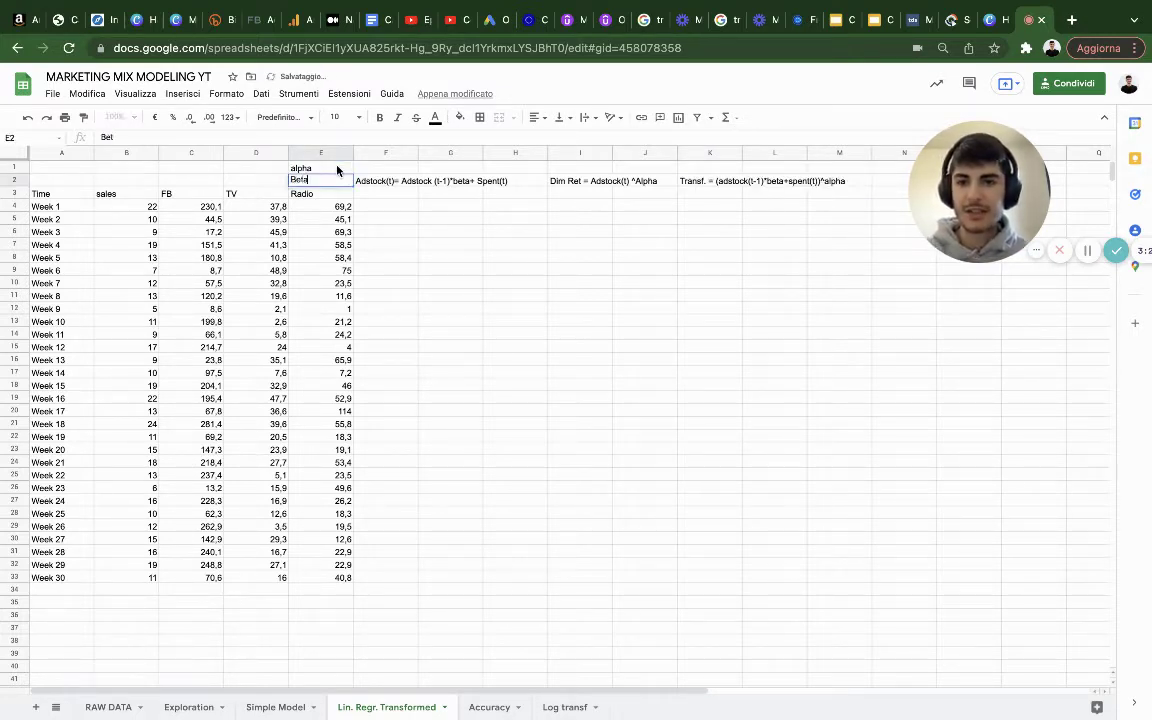
left_click(424, 192)
Step: Move the three formula notes from row 2 to row 38 below the data, starting in cell A38
left_click_drag(386, 182, 465, 182)
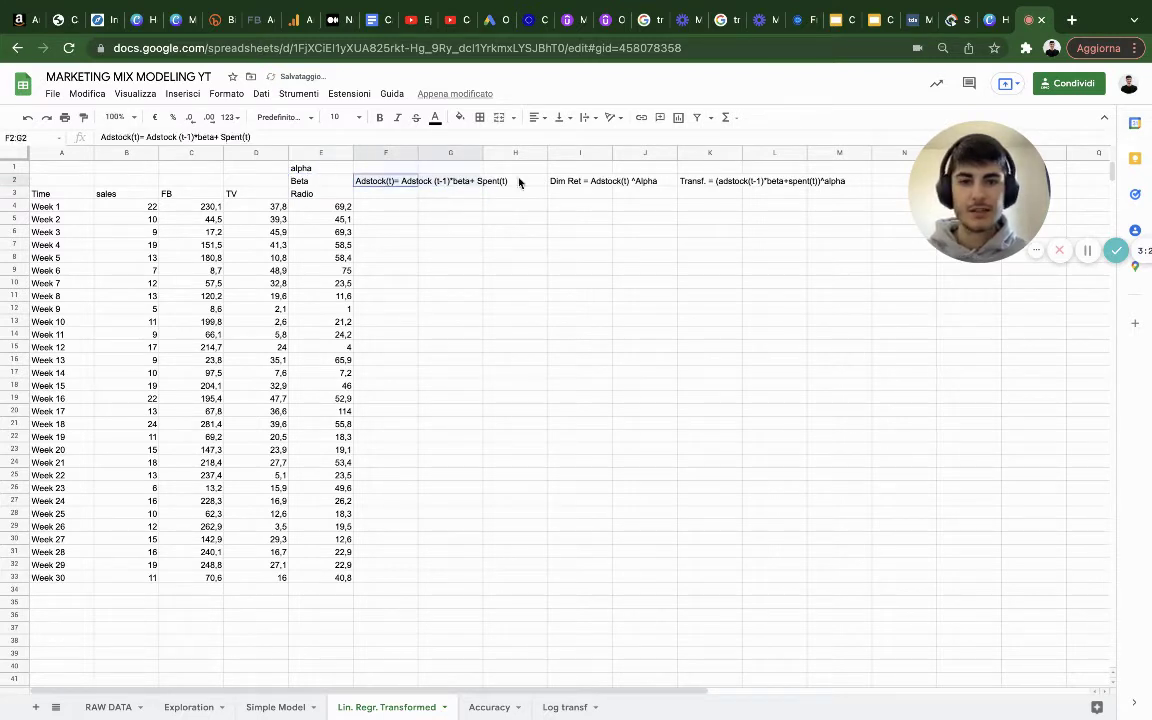
left_click(795, 188)
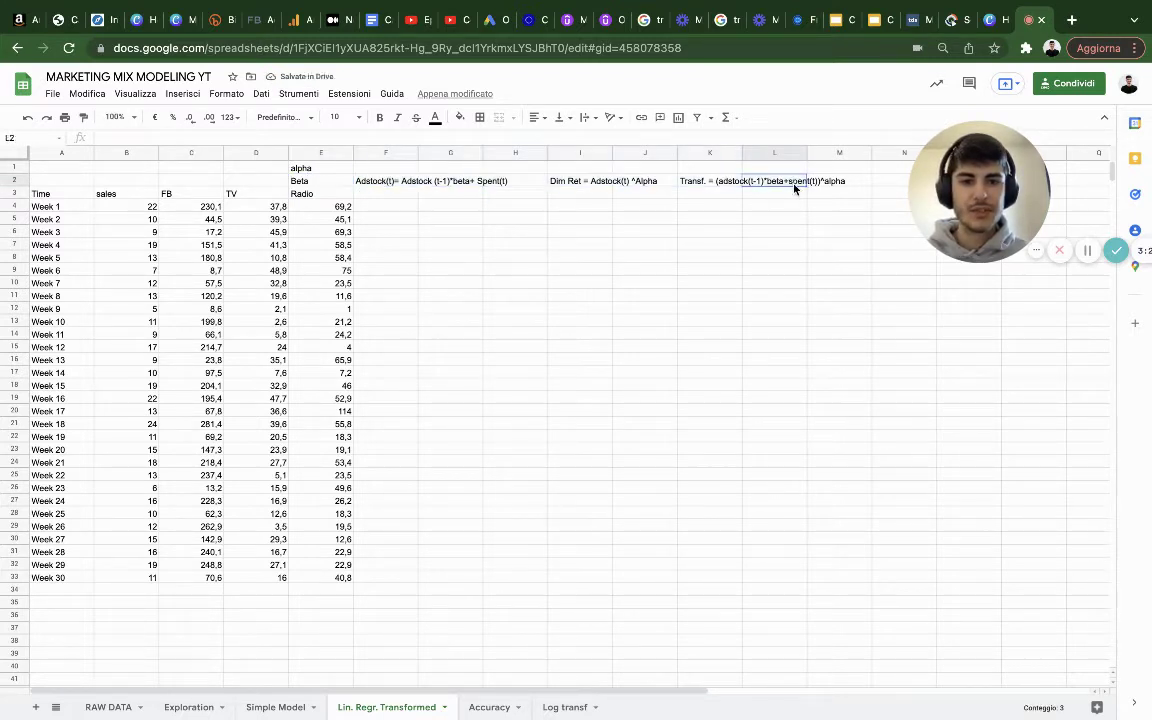
left_click_drag(396, 185, 792, 183)
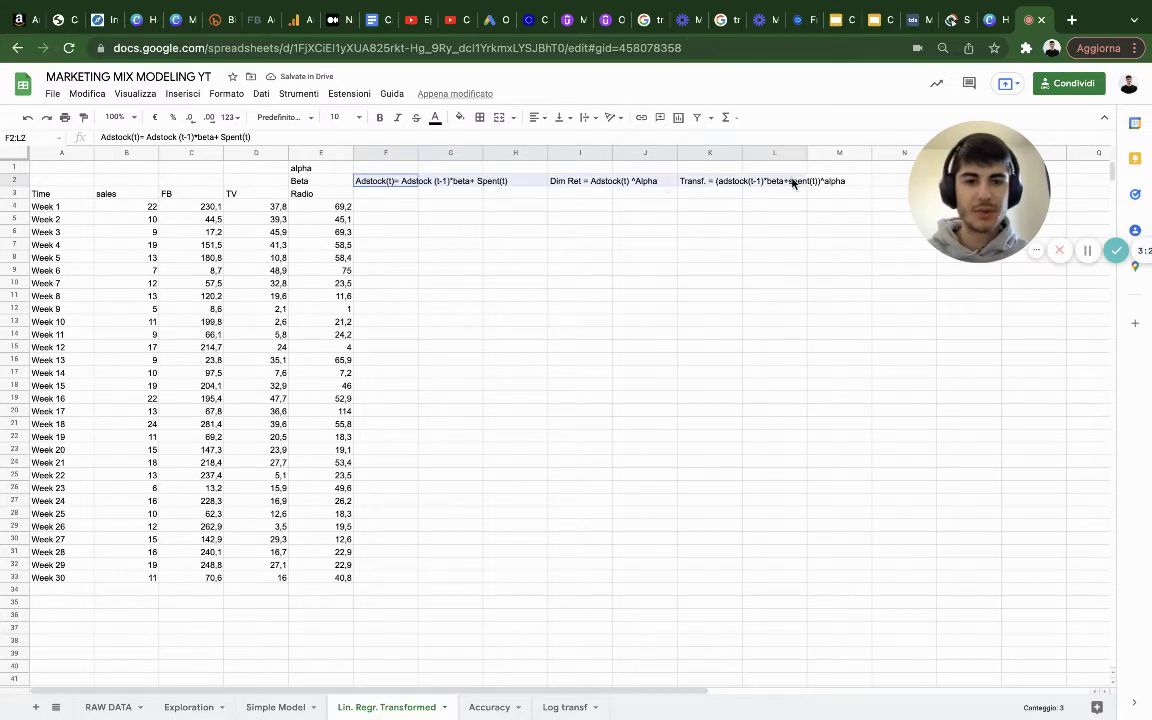
left_click_drag(699, 174, 320, 641)
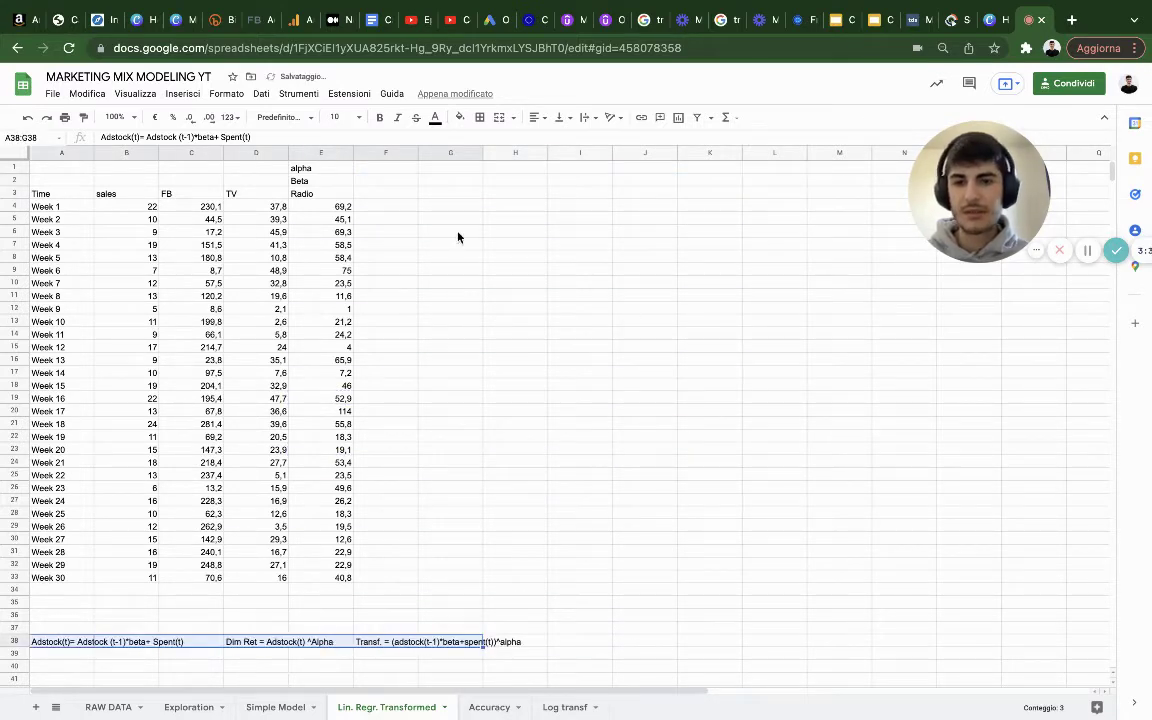
Step: Move the alpha and Beta labels to F1:F2 and enter their values, 1 in G1 and 0,1 in G2
left_click_drag(314, 168, 382, 190)
left_click(450, 168)
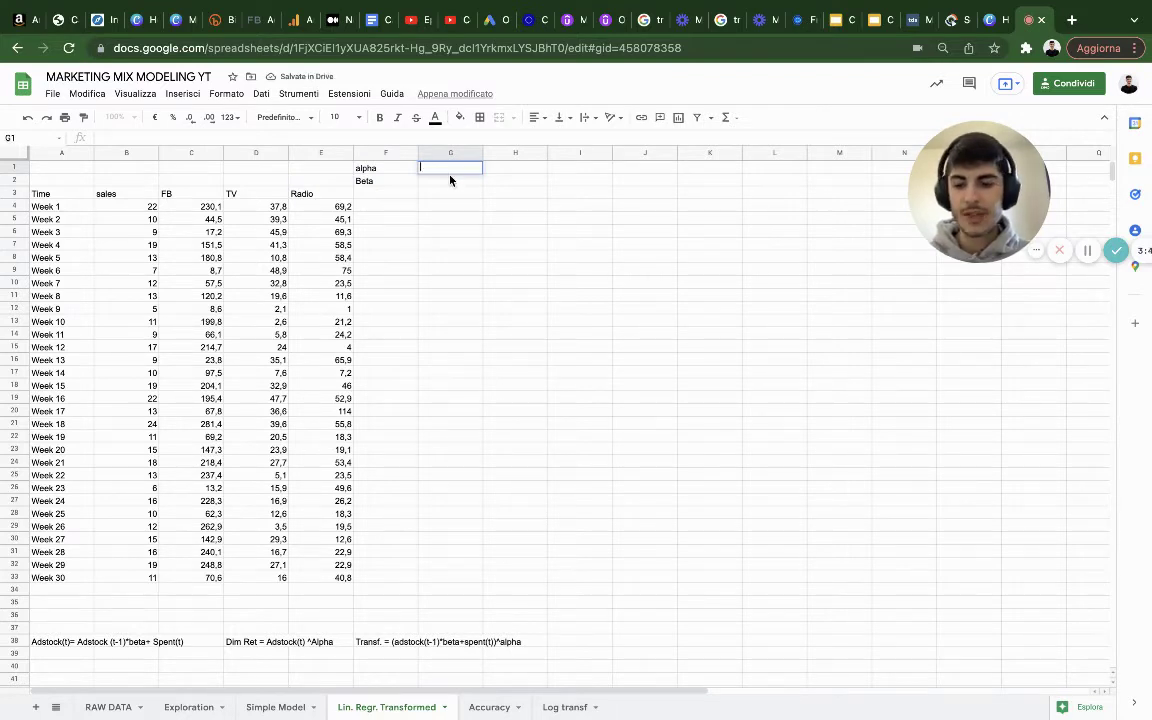
type("1")
key("Return")
type("0,1")
key("Return")
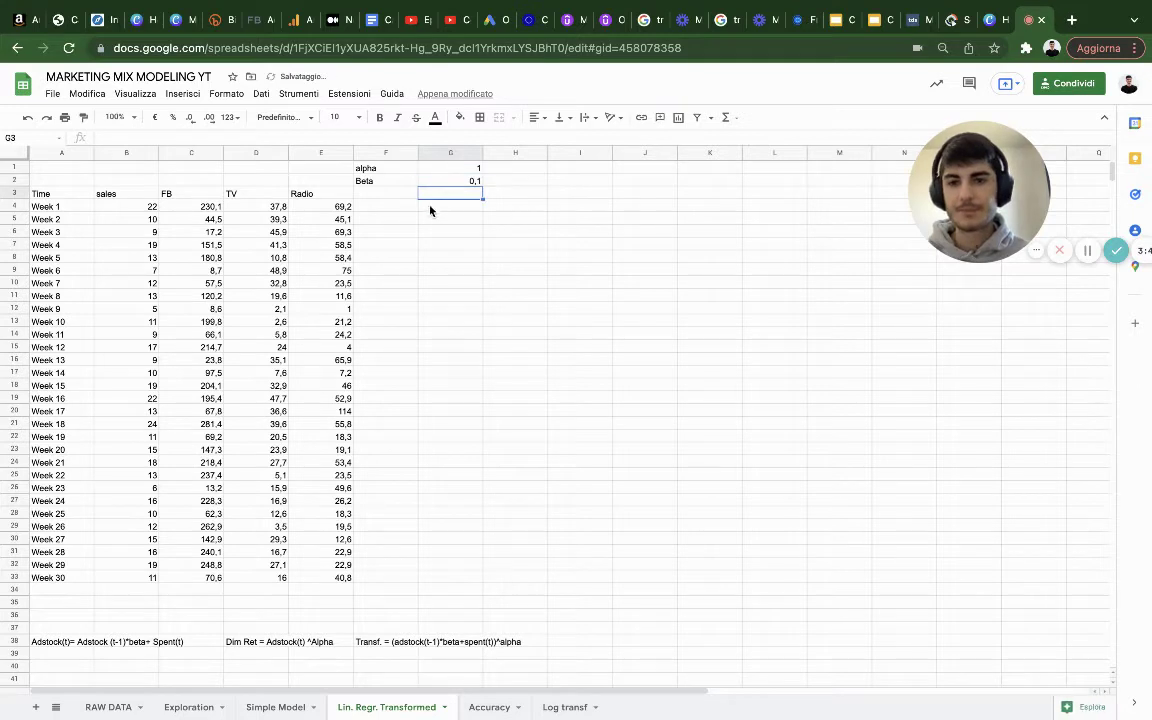
Step: Enter the column headers "FB_Transf" in G3 and "TV_Transf" in H3
double_click(461, 194)
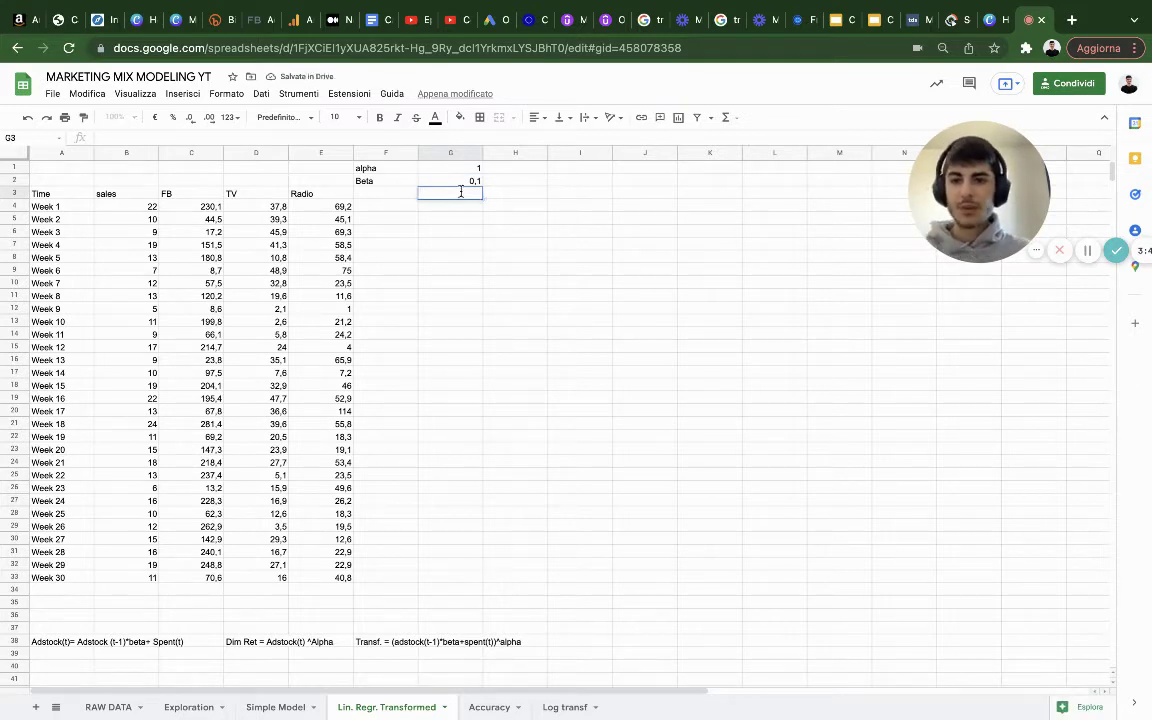
type("FB_Trans")
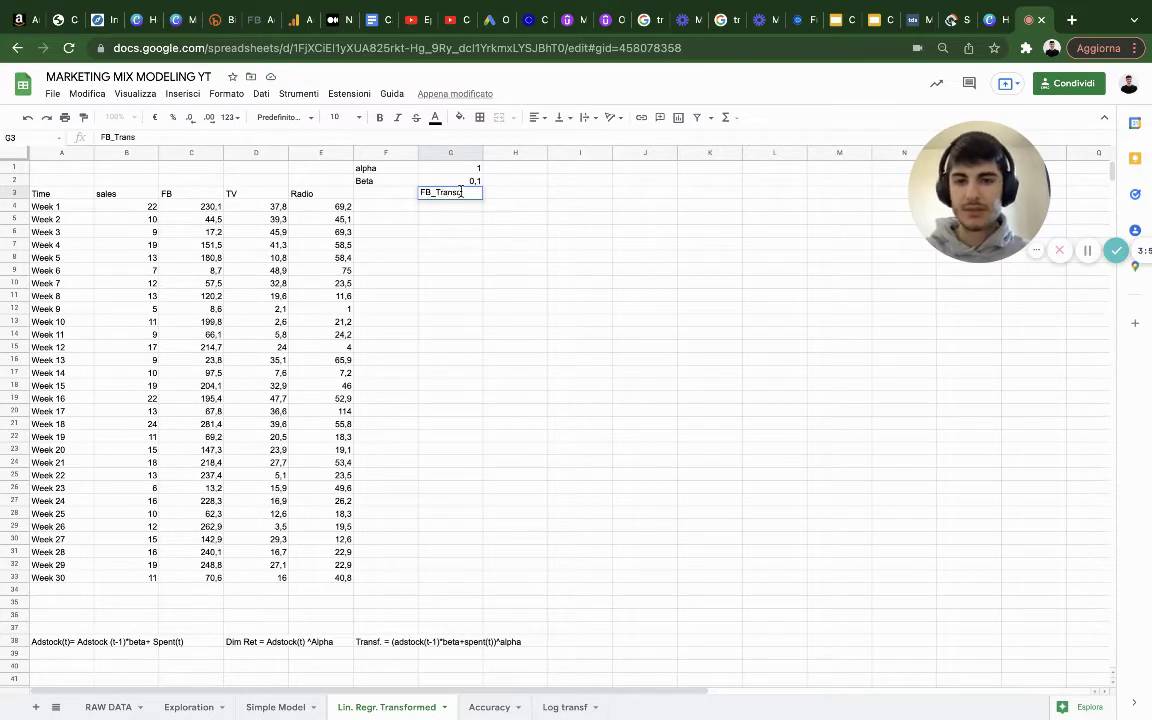
type("f")
double_click(521, 192)
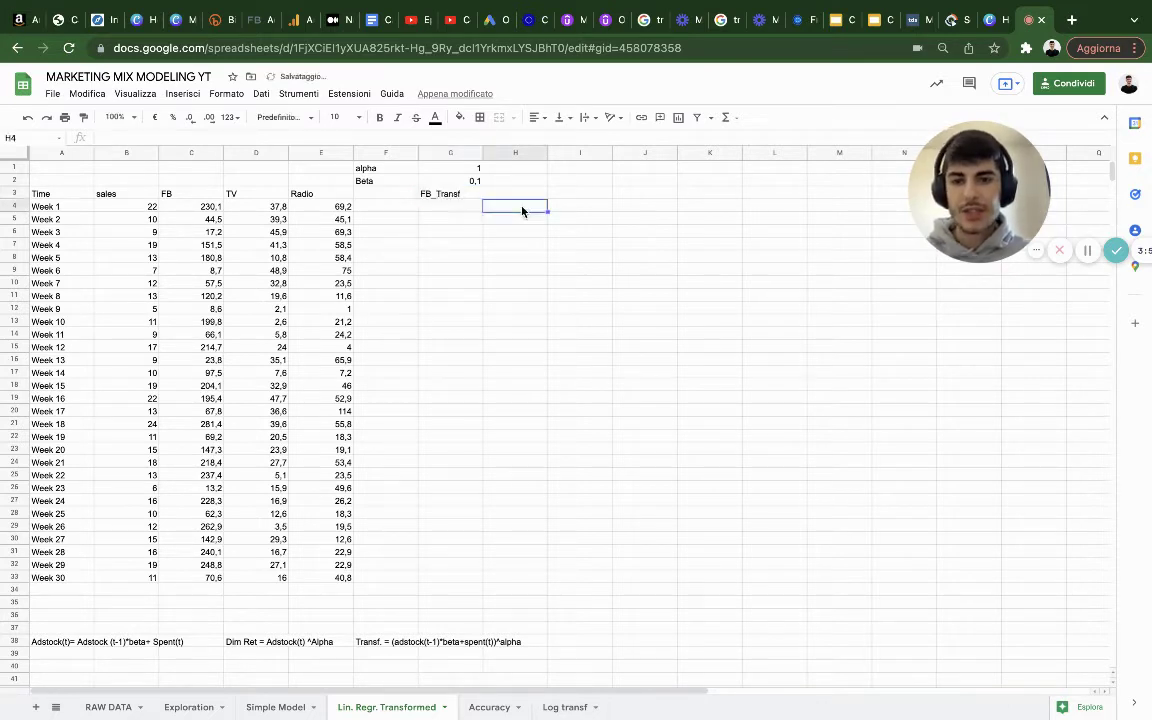
type("TV")
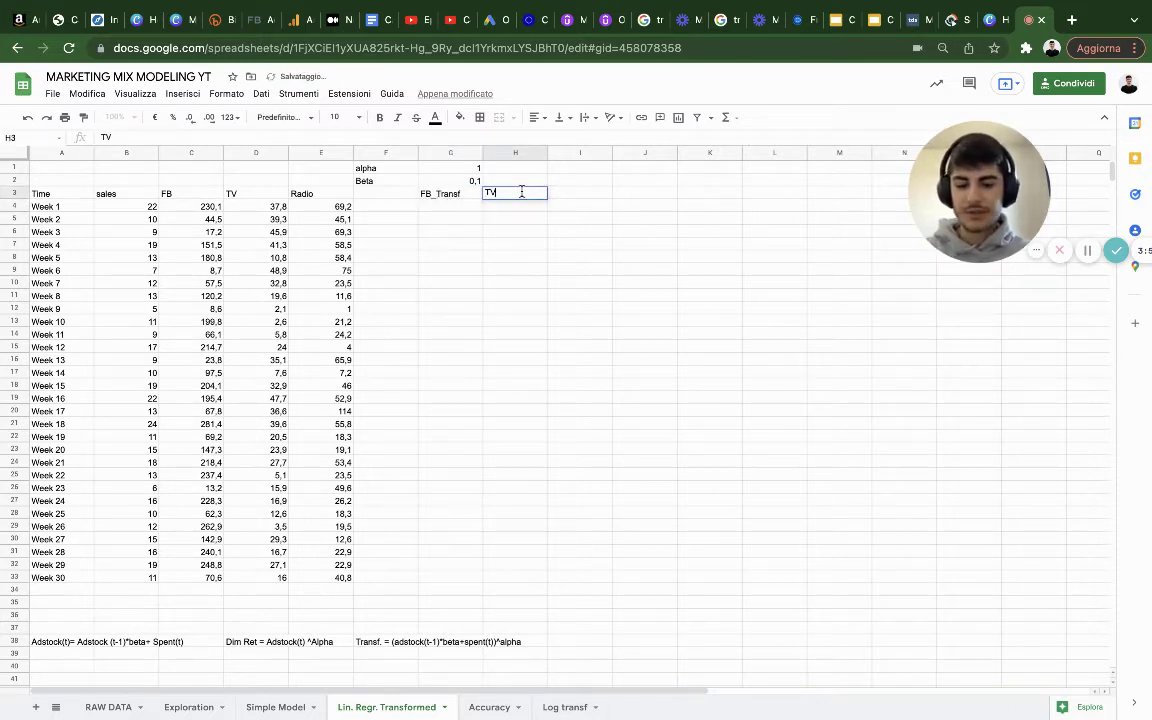
type("_Transf")
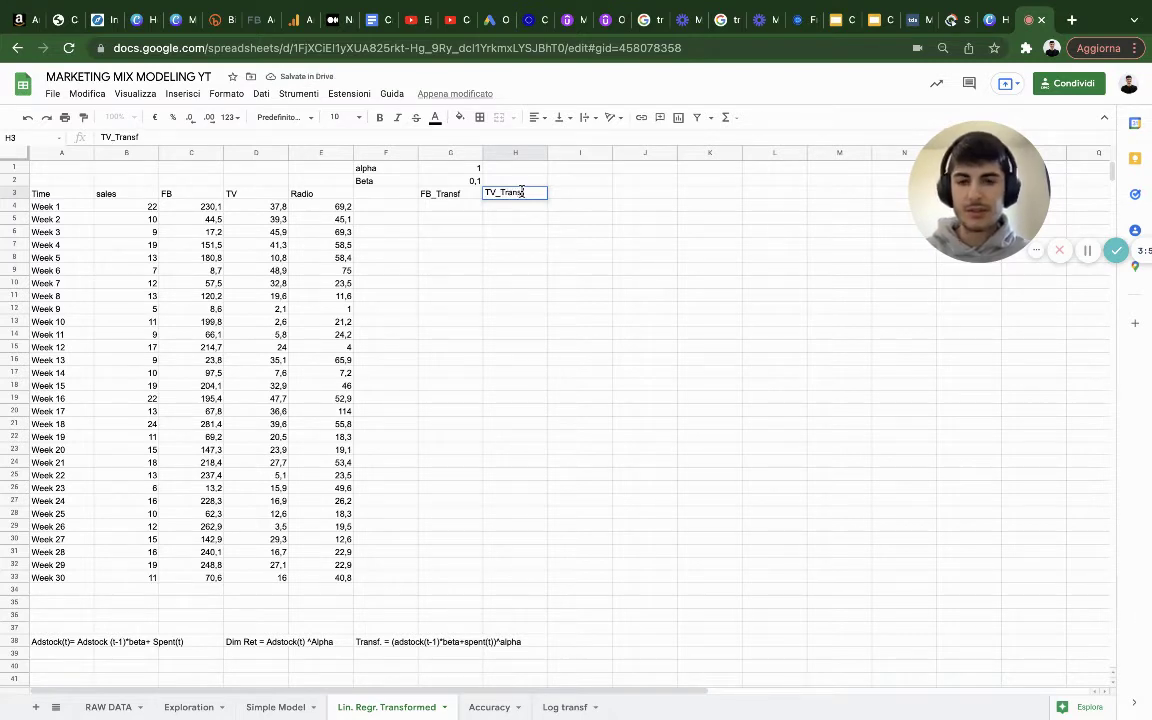
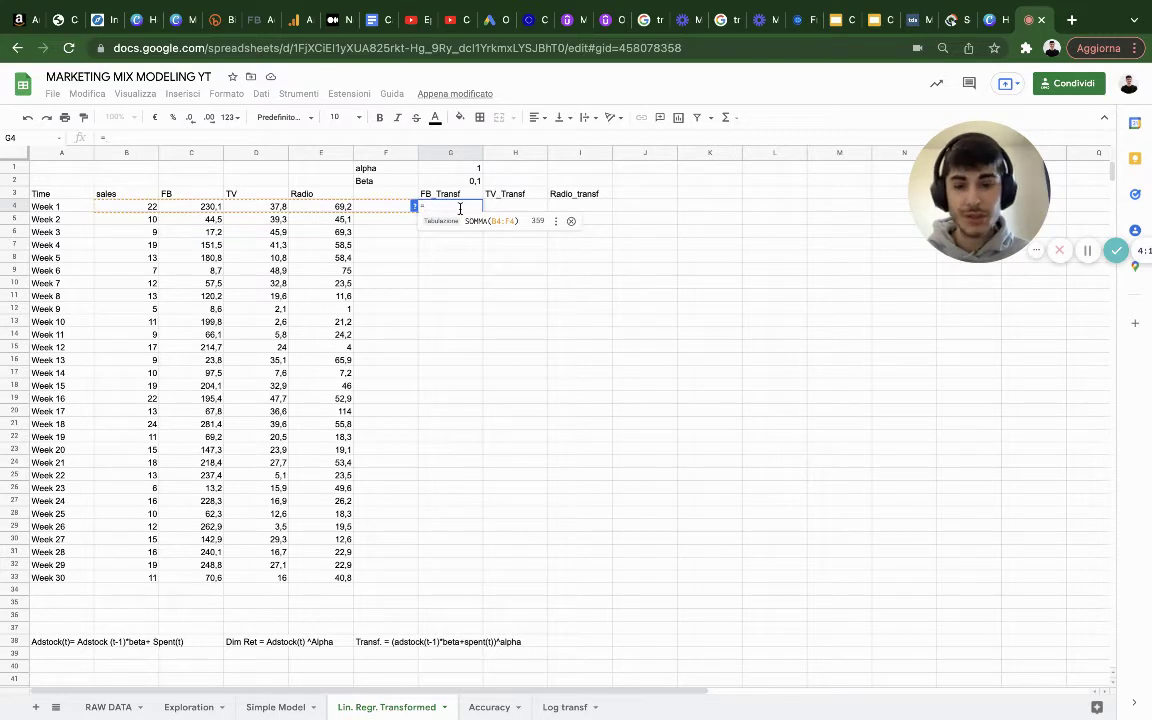
Step: Enter the Week 1 formula =C4^G1 in G4, decline the suggested autofill, and fill the formula across to H4:I4
left_click(197, 208)
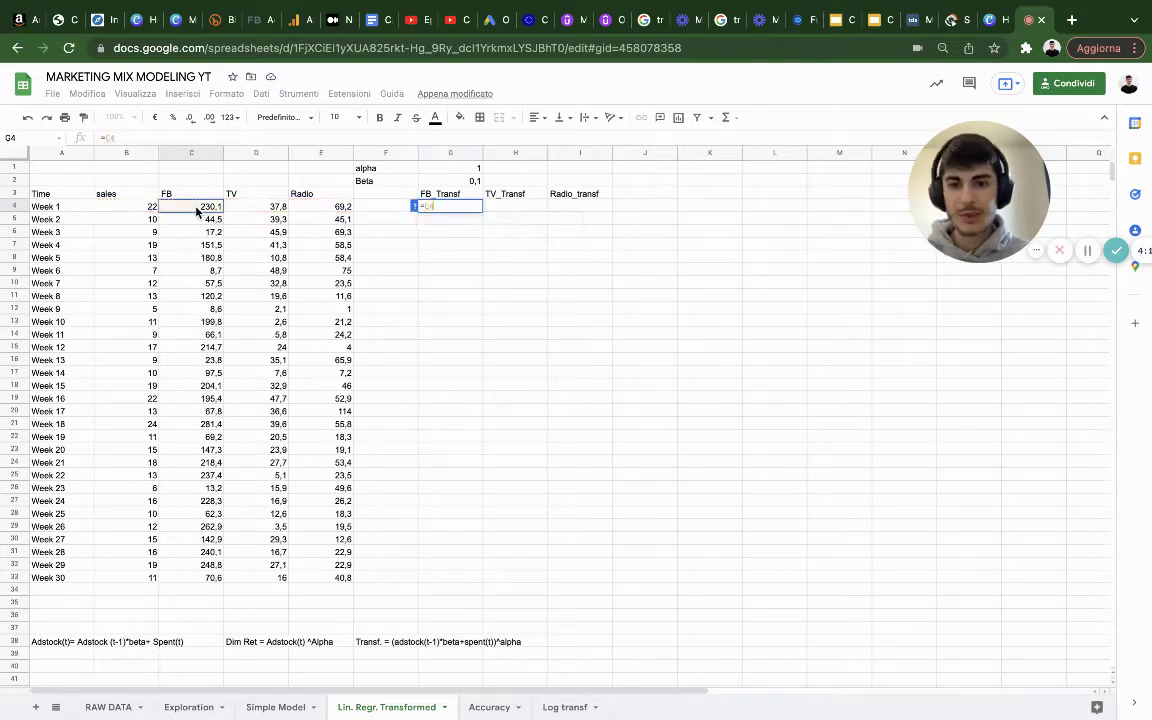
type("*")
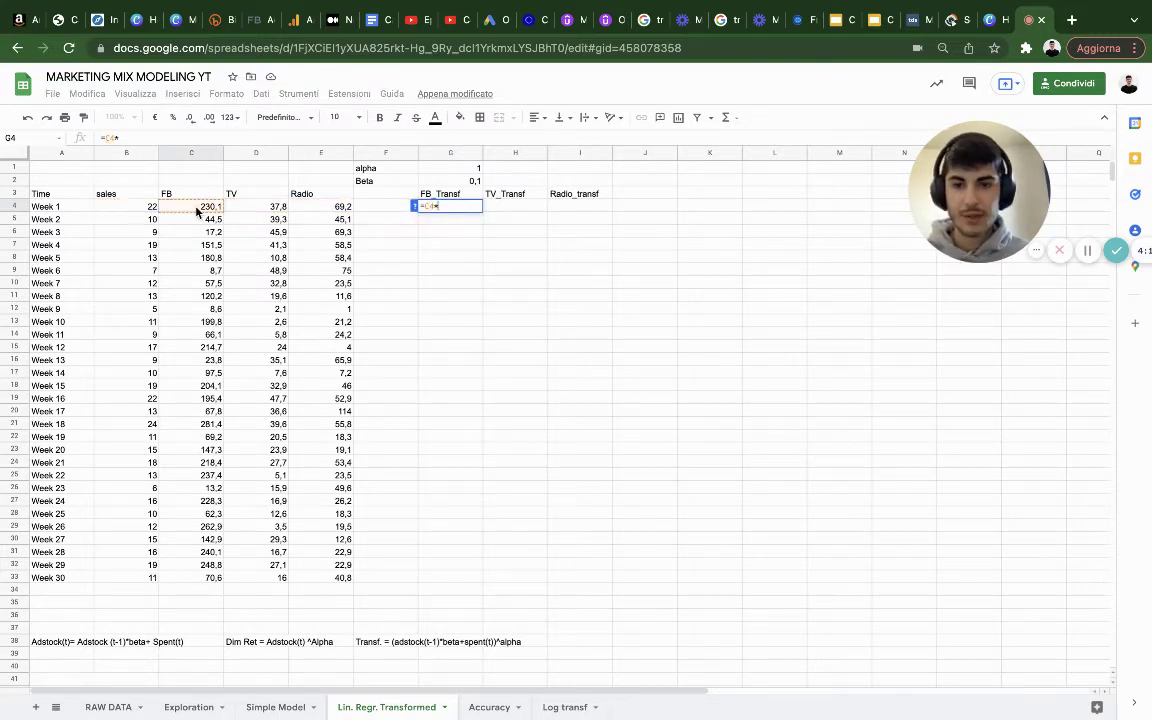
key("BackSpace")
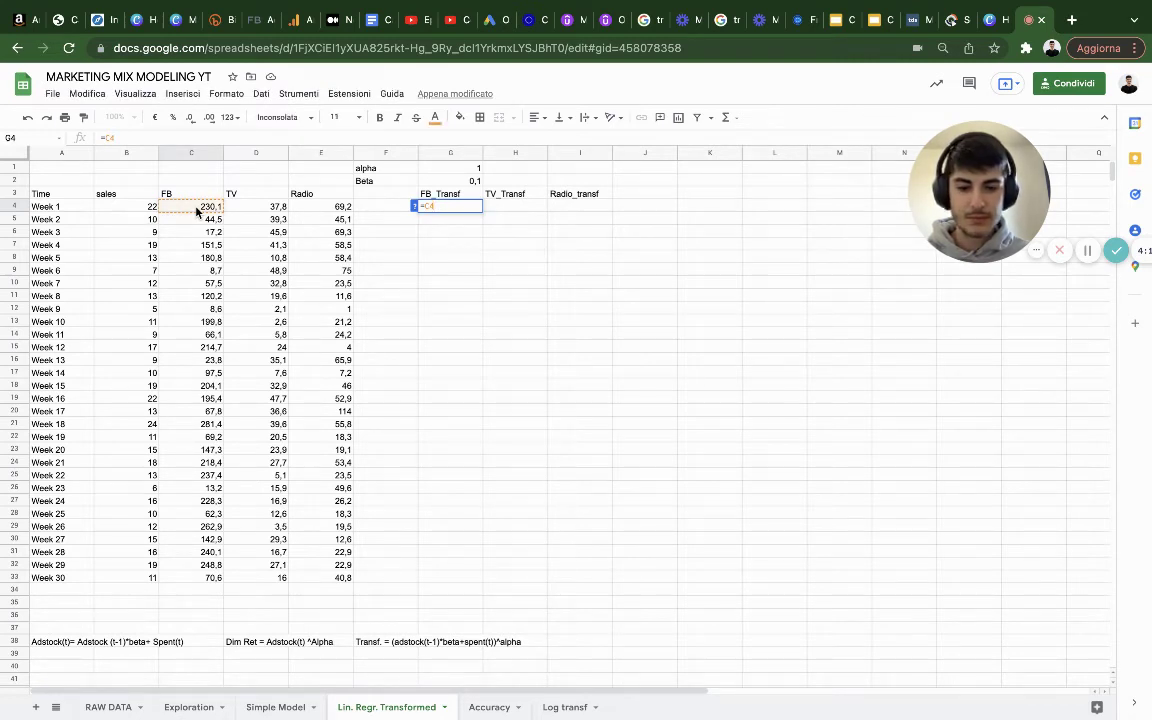
type("^")
left_click(460, 170)
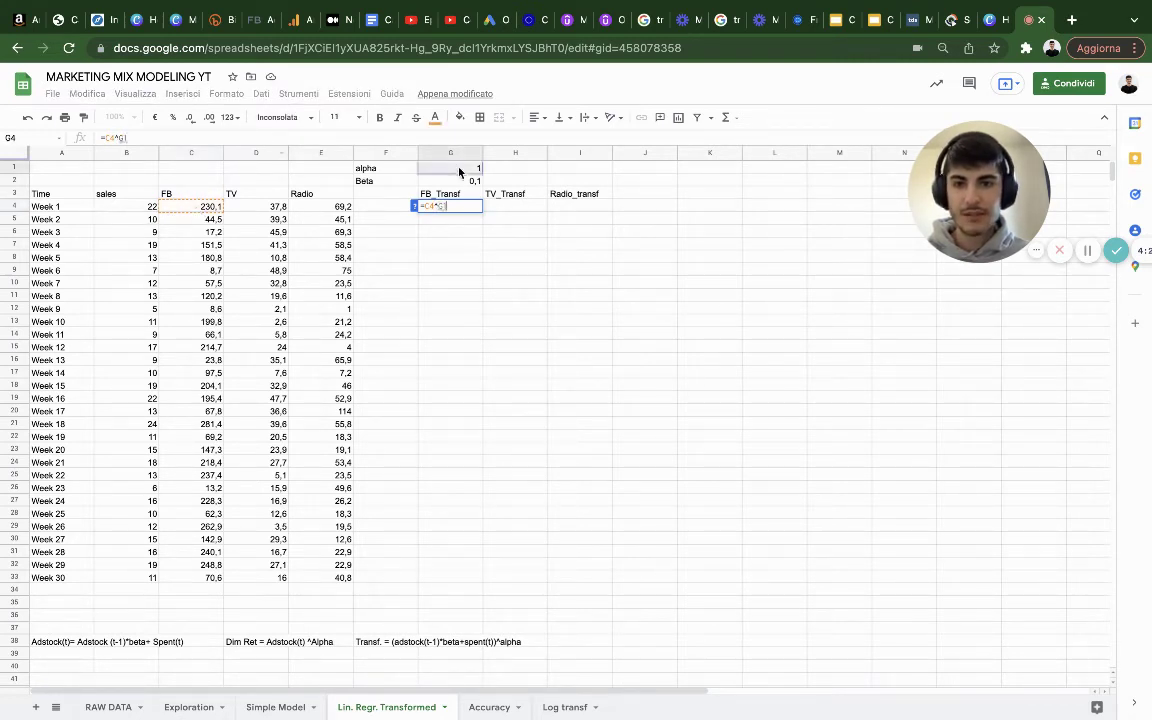
key("Return")
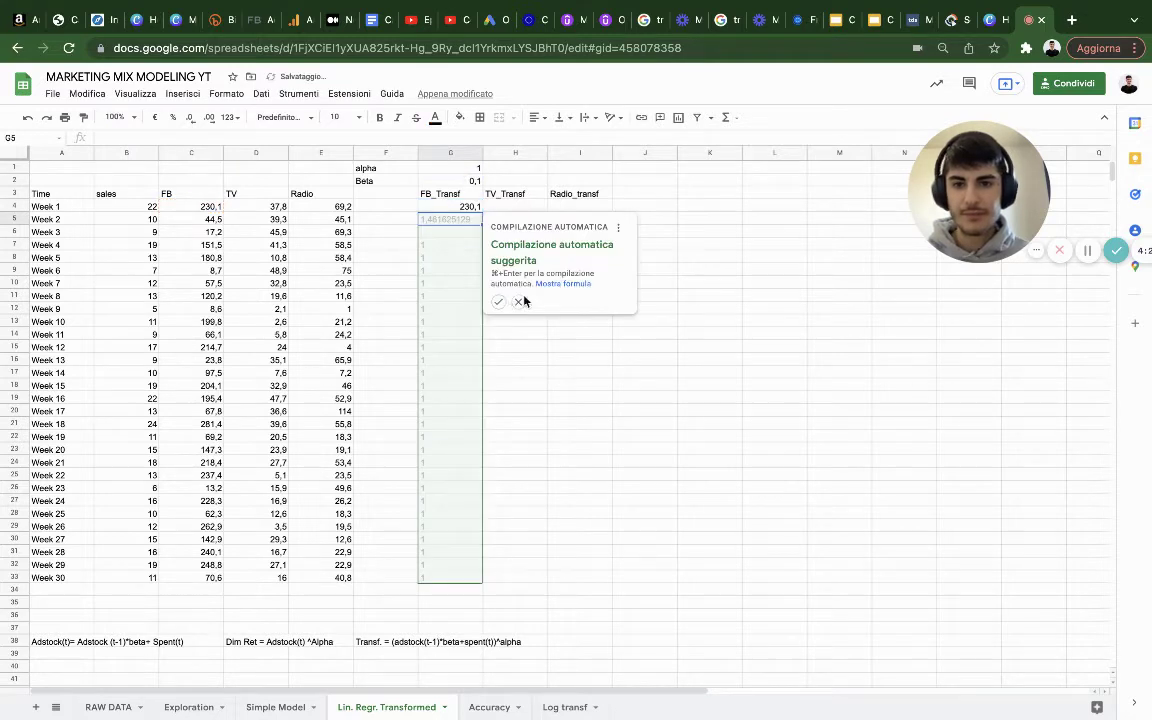
left_click(519, 301)
left_click(468, 206)
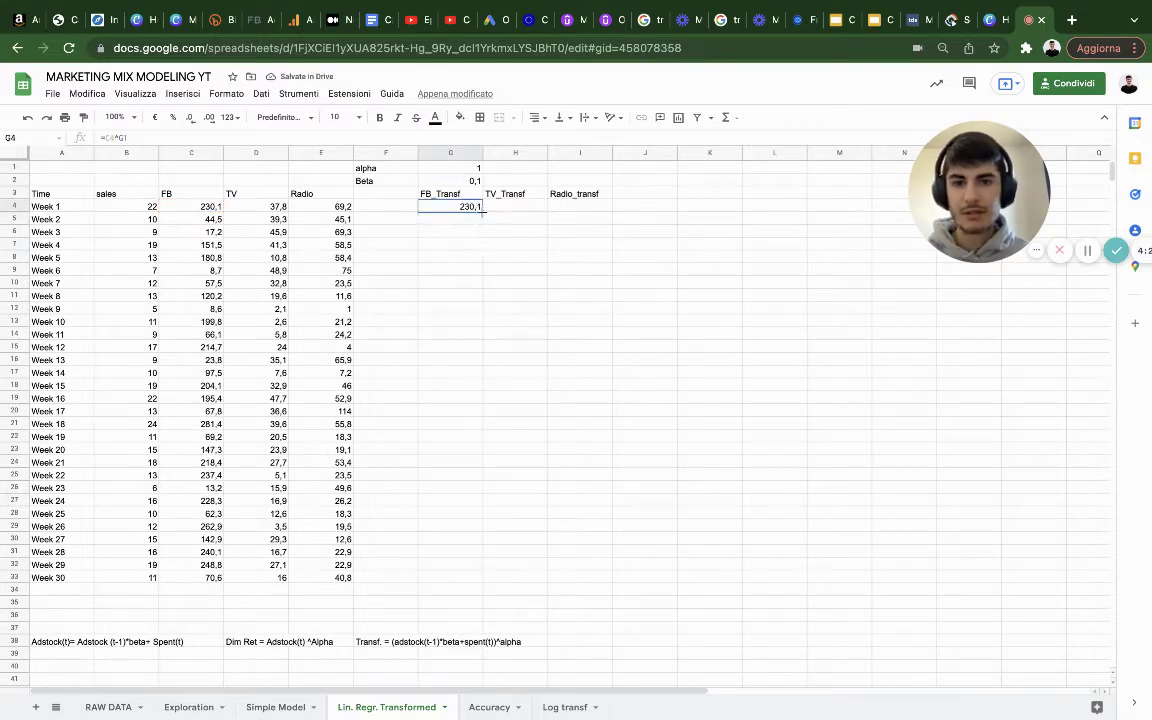
left_click_drag(482, 212, 573, 206)
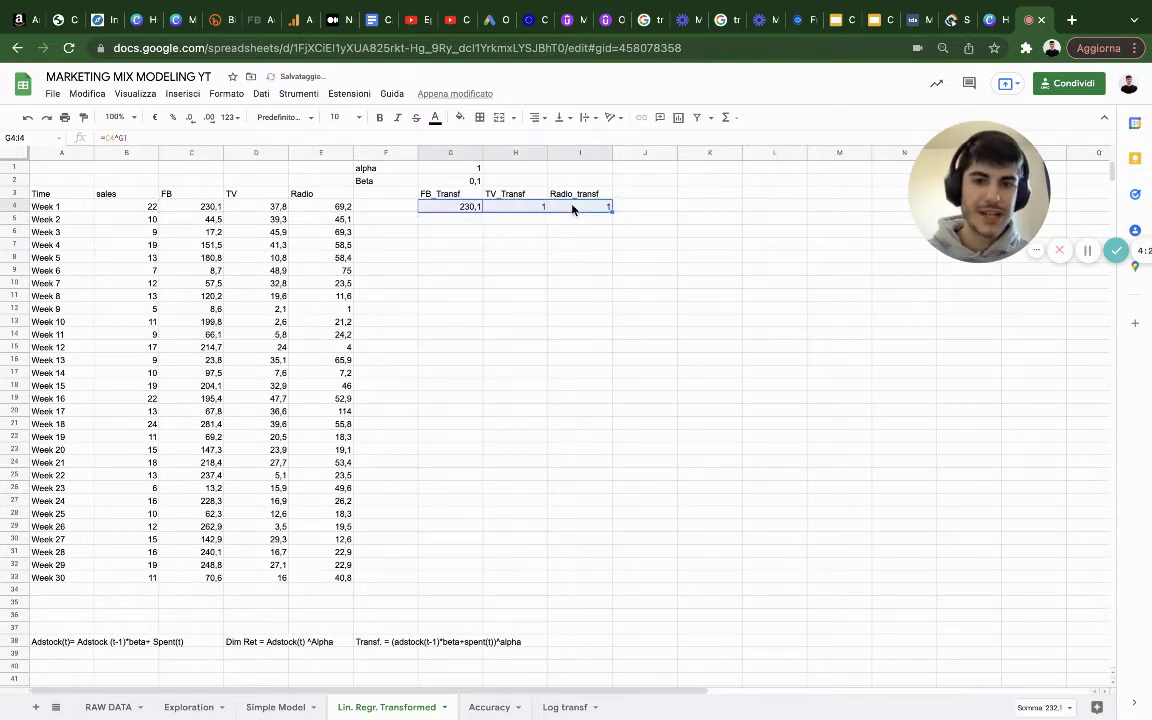
Step: Start the Week 2 FB_Transf formula in G5 with the adstock part =(G4*G$2+C5)
left_click(454, 219)
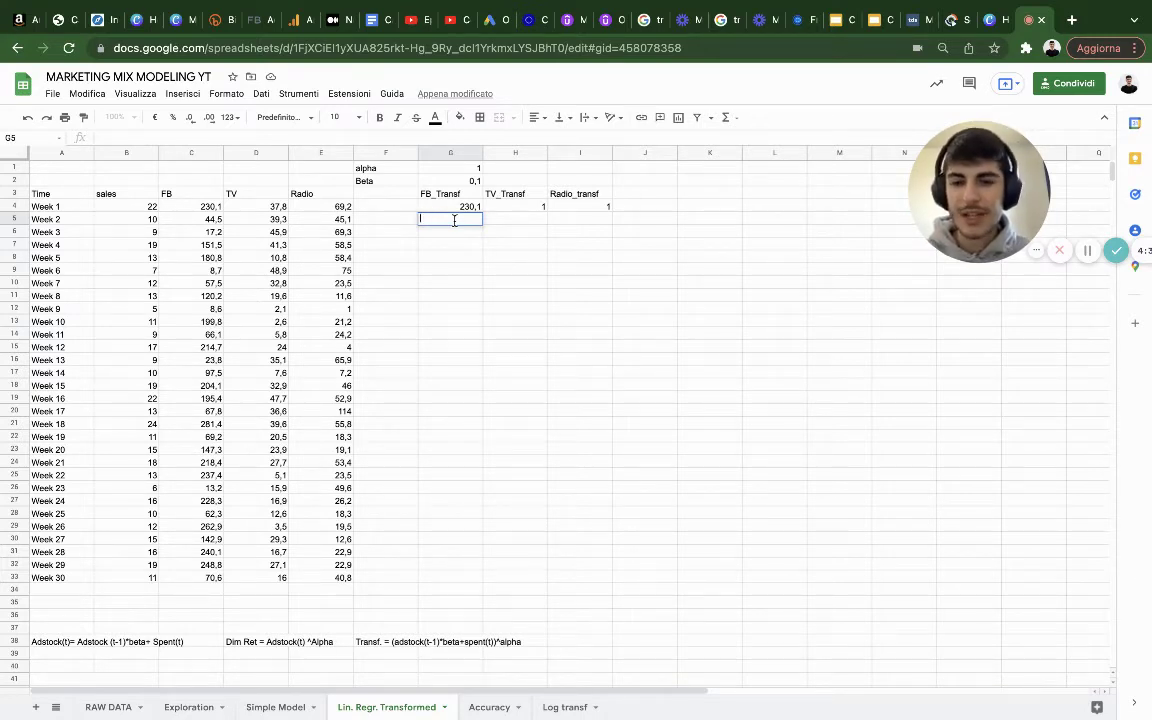
type("=")
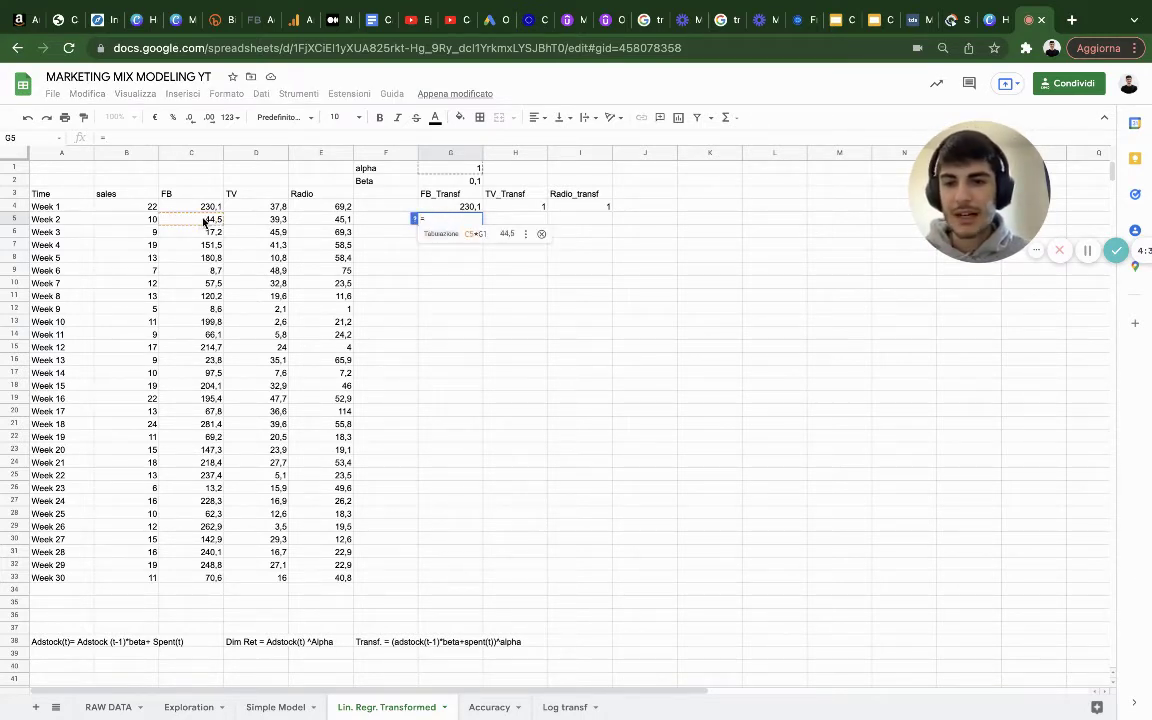
type("(")
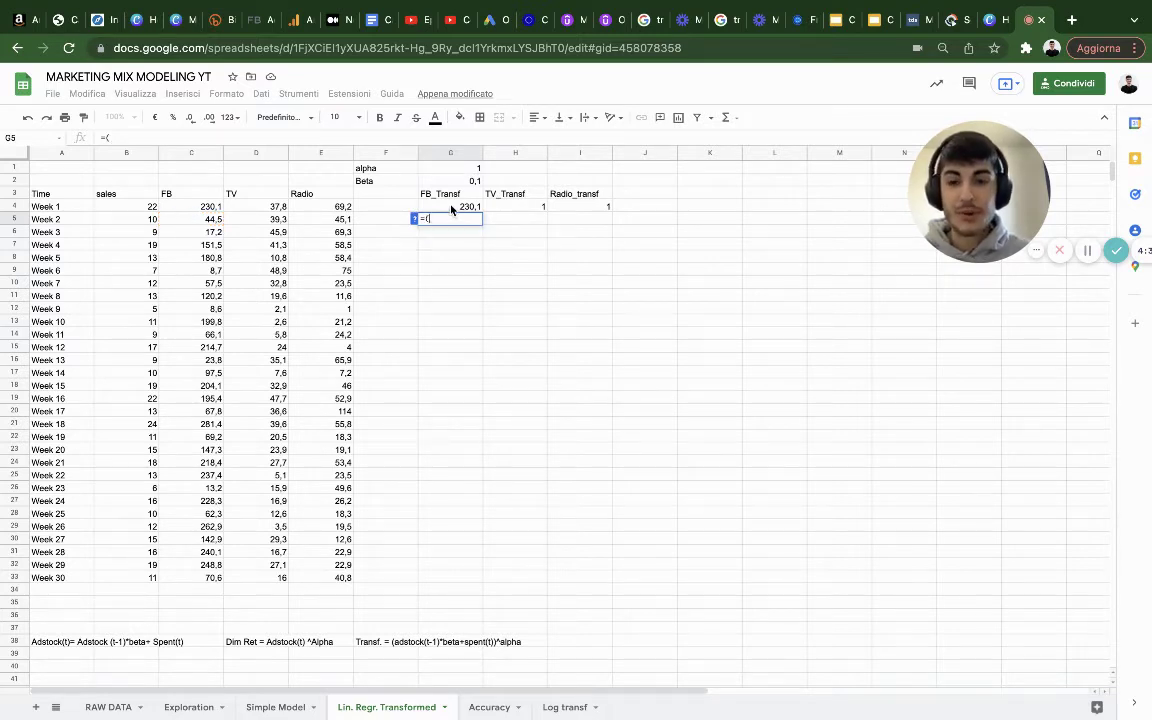
left_click(456, 208)
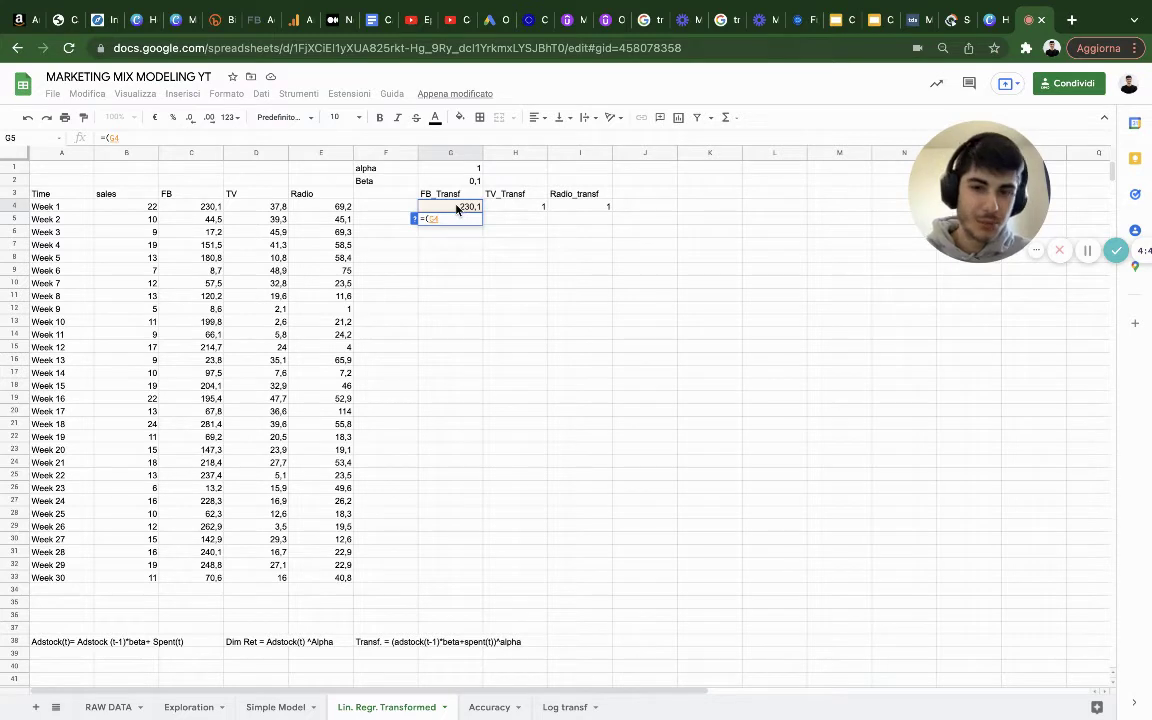
type("*")
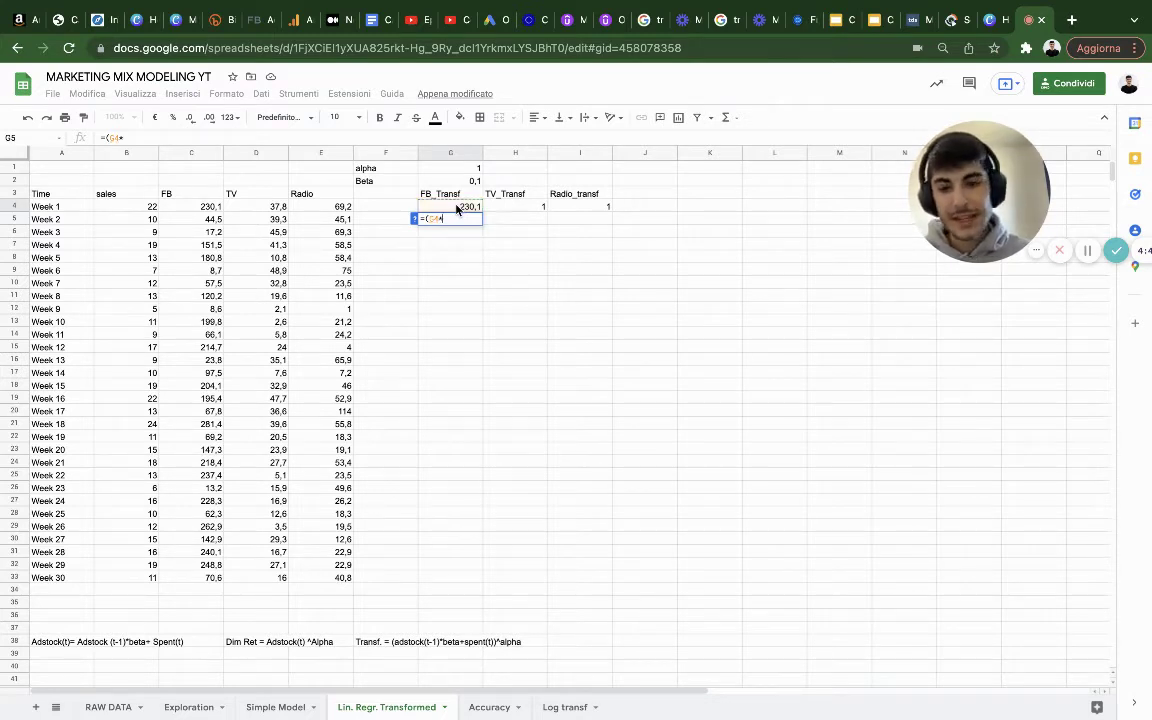
left_click(462, 181)
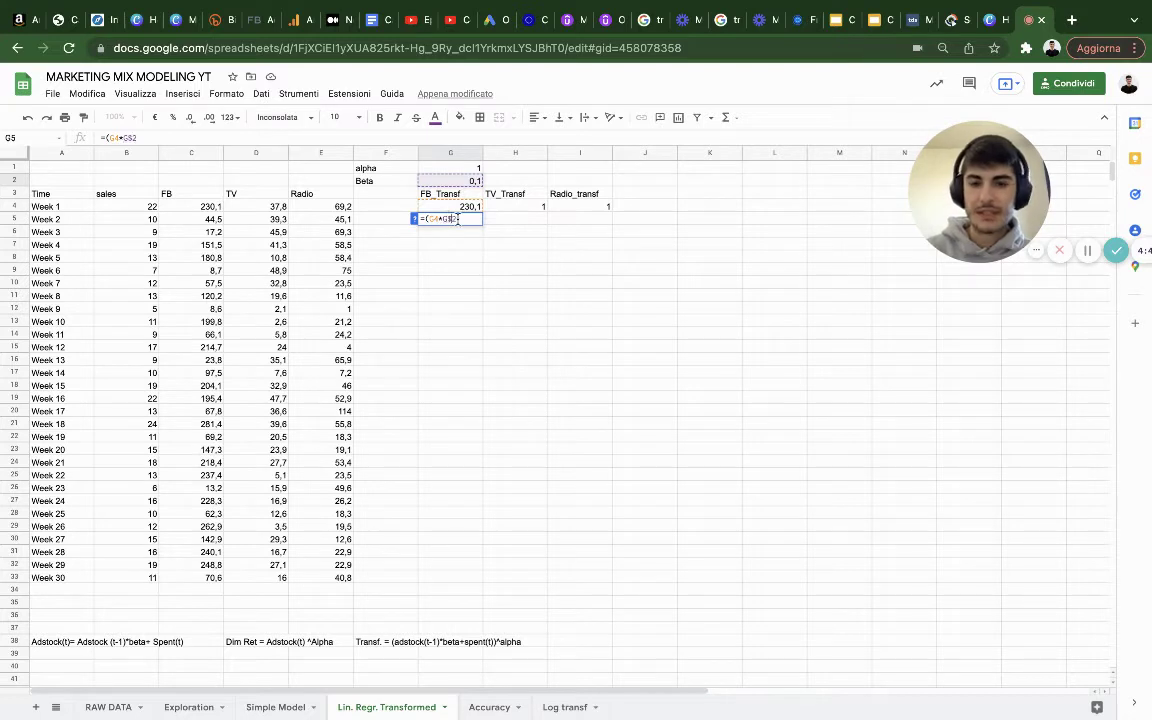
key("Left")
type("$")
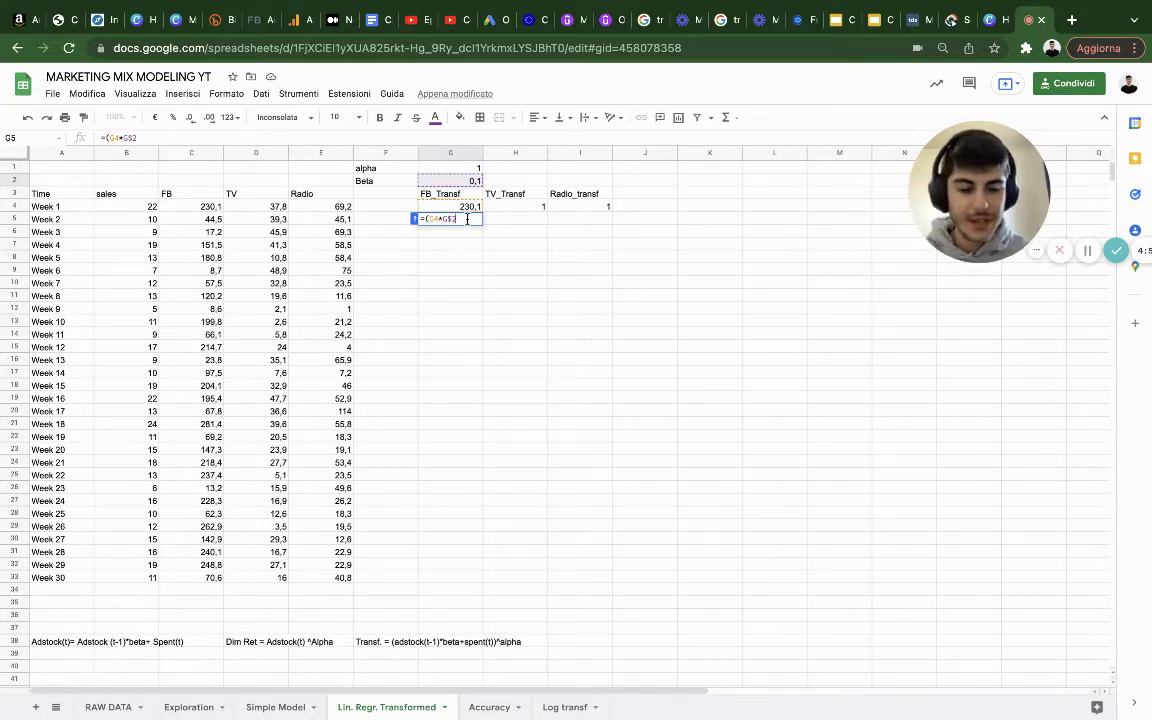
key("Right")
type("+")
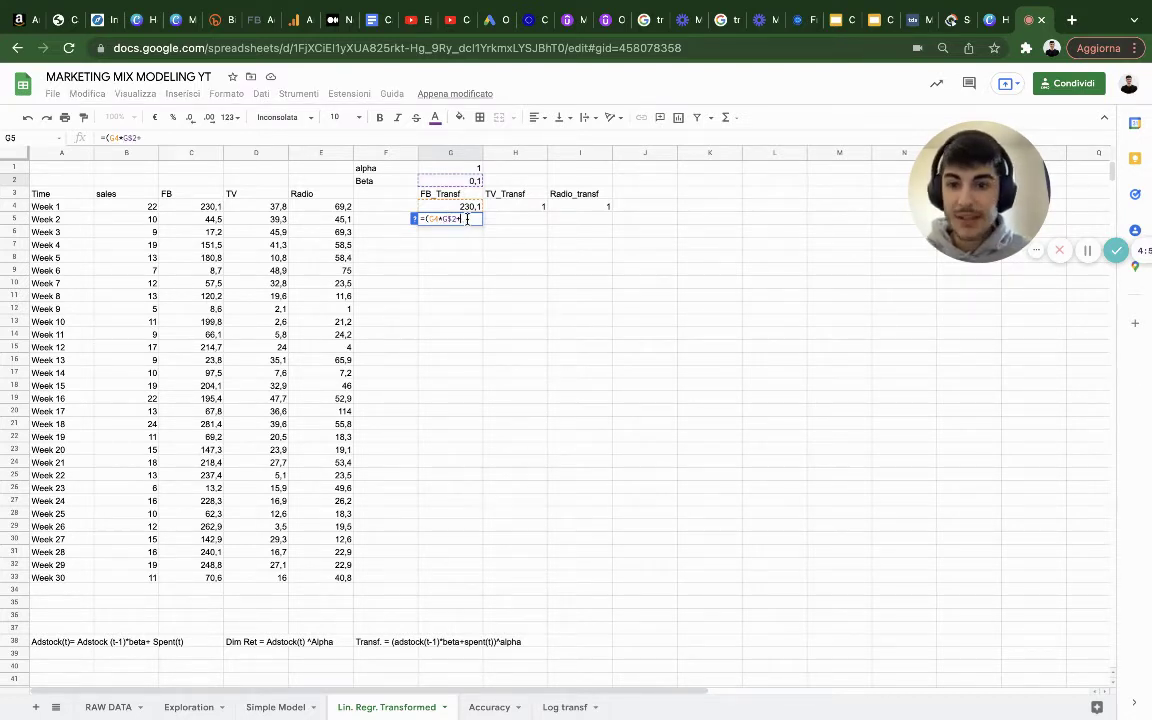
left_click(211, 221)
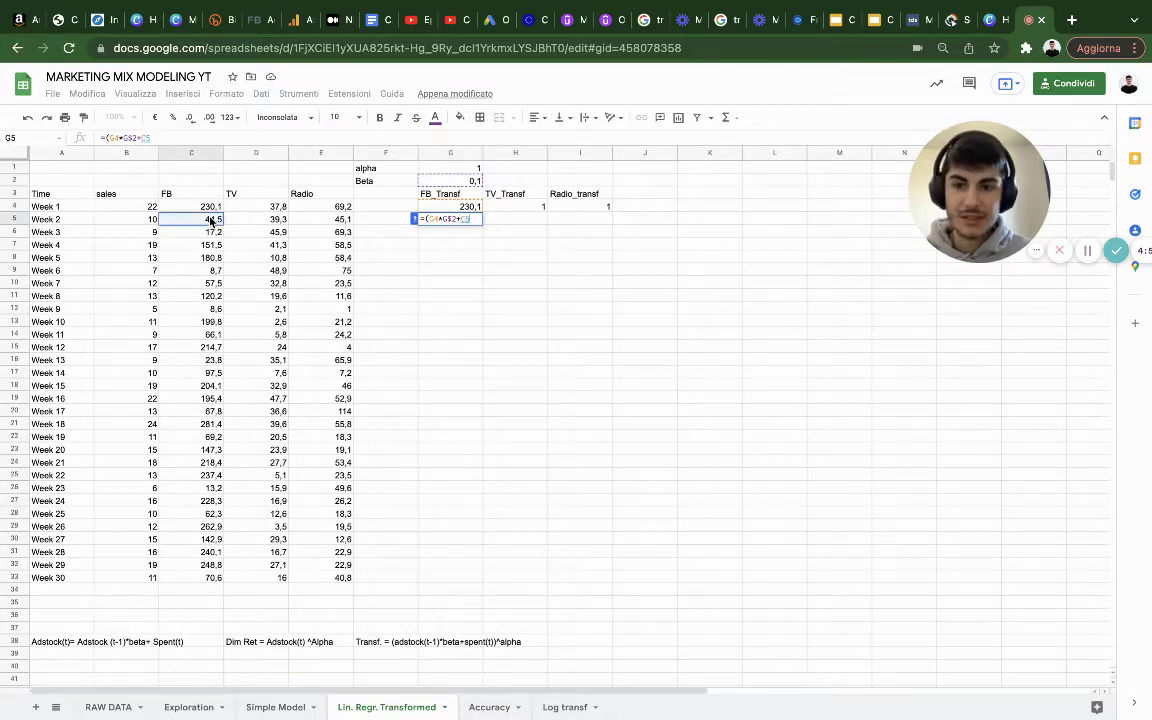
type(")")
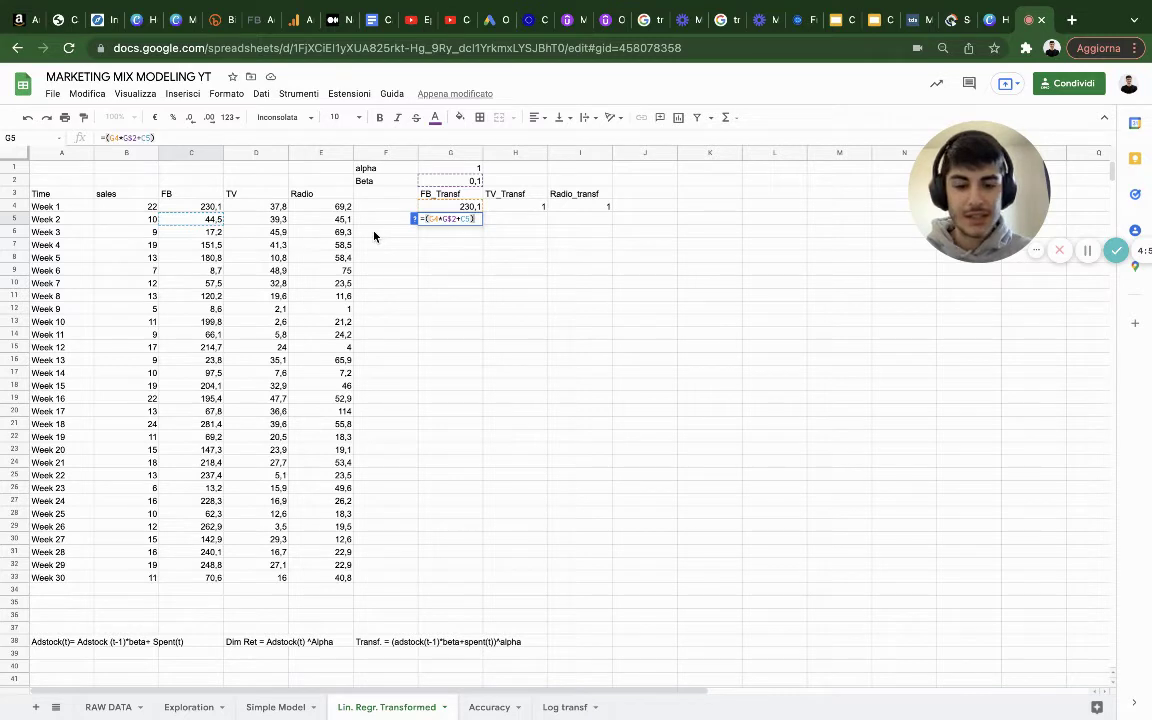
Step: Raise the G5 adstock expression to alpha and make both parameter references absolute, giving =(G4*$G$2+C5)^$G$1
type("^")
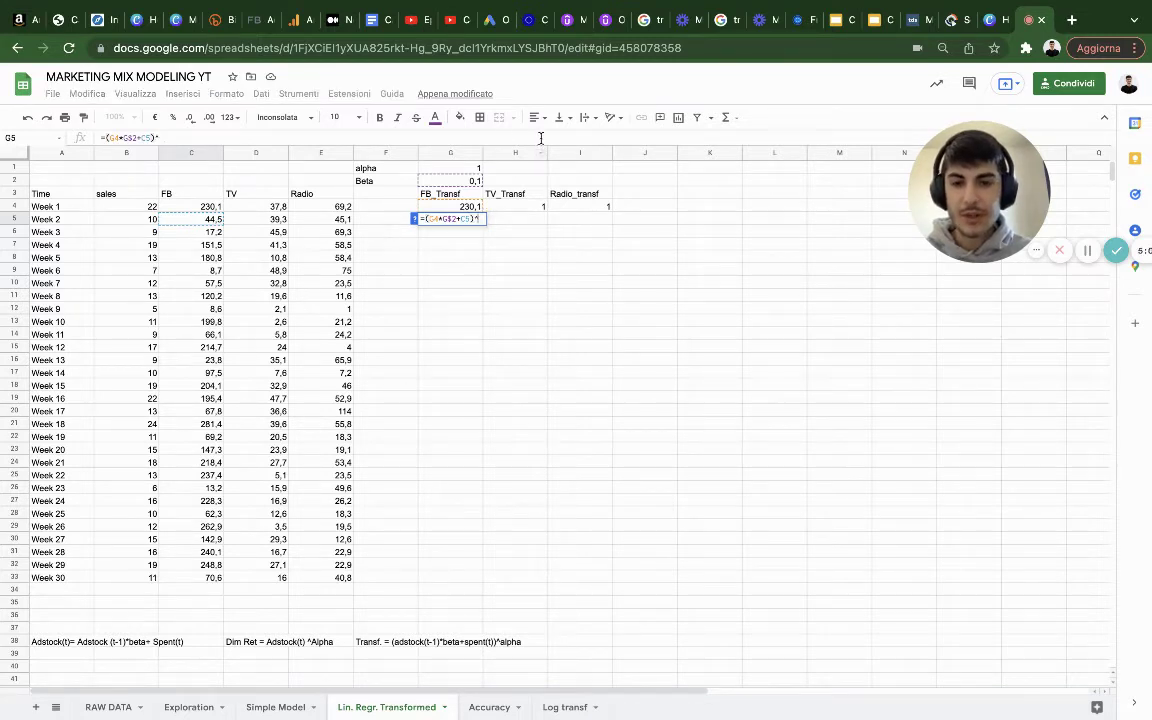
type("G1")
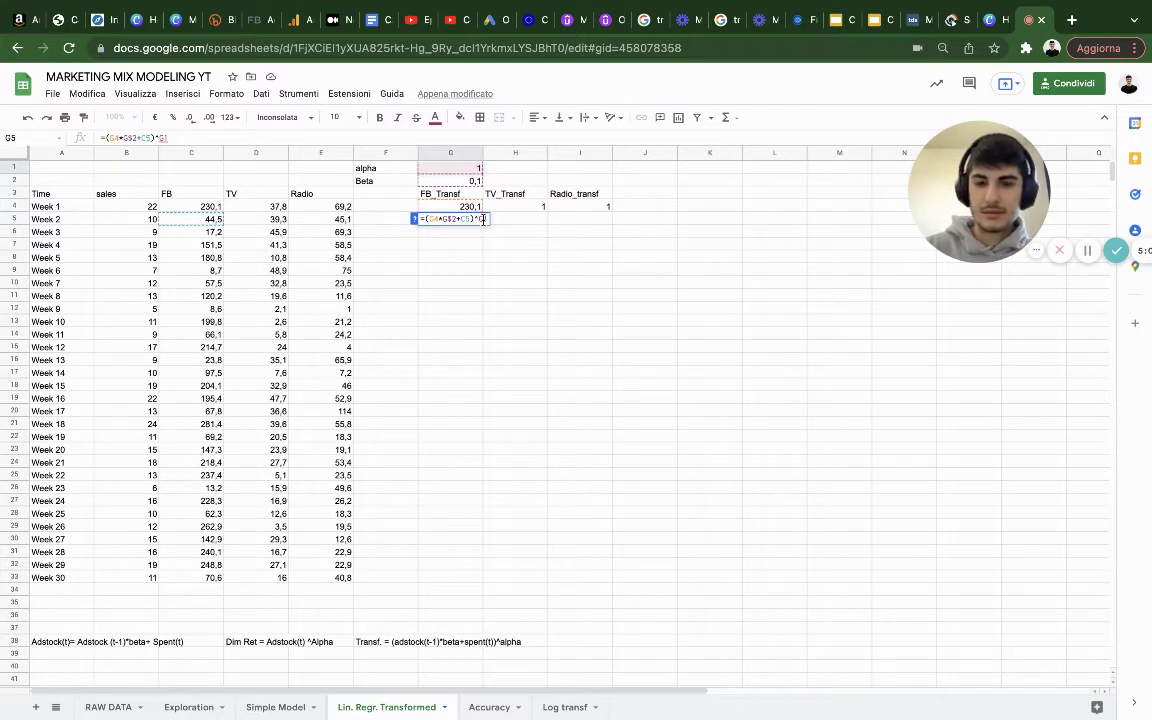
left_click(483, 219)
type("$")
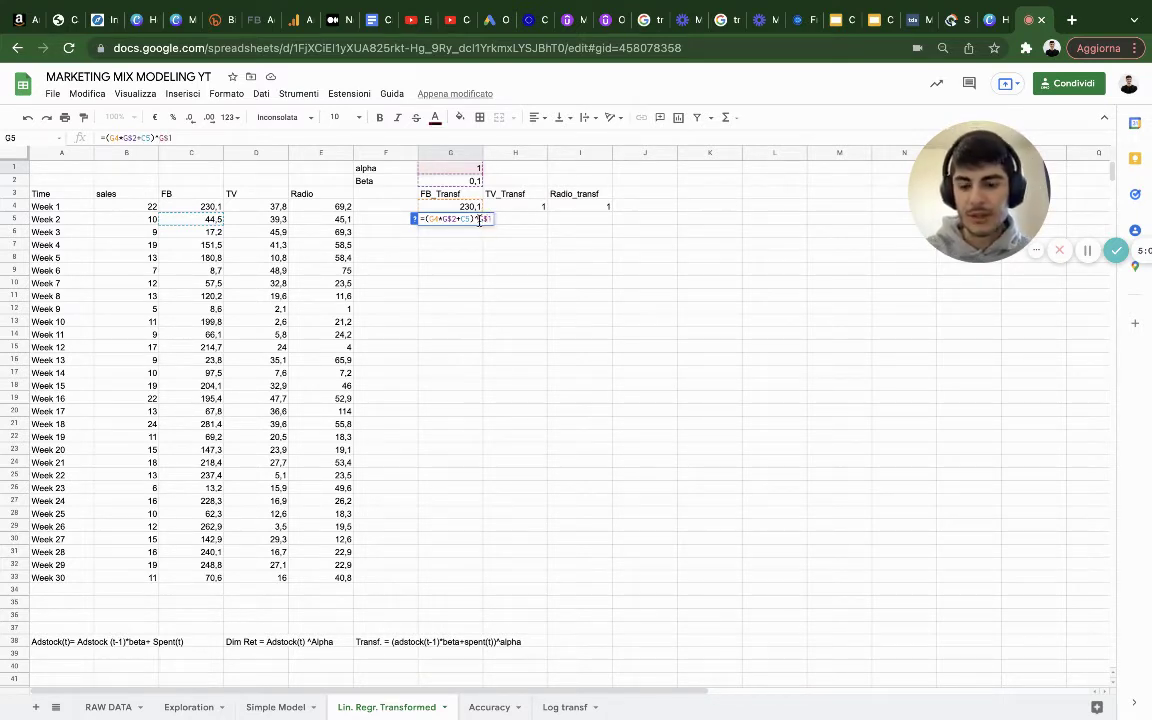
left_click(481, 219)
type("$")
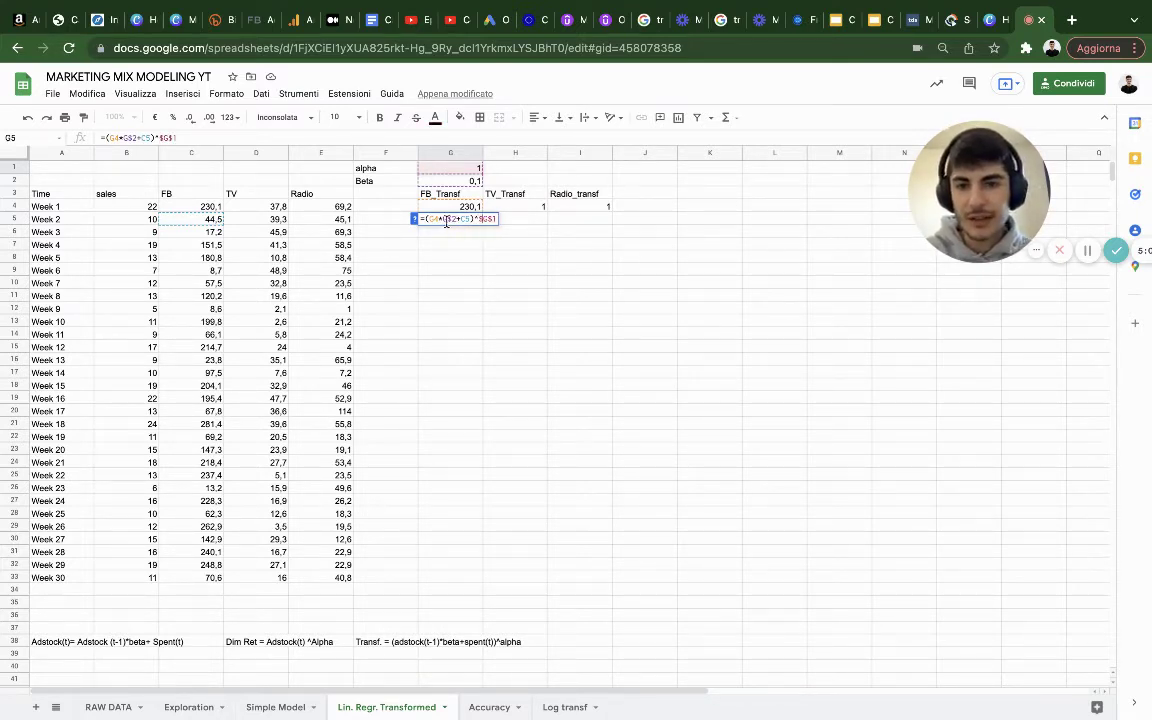
left_click(444, 219)
type("$")
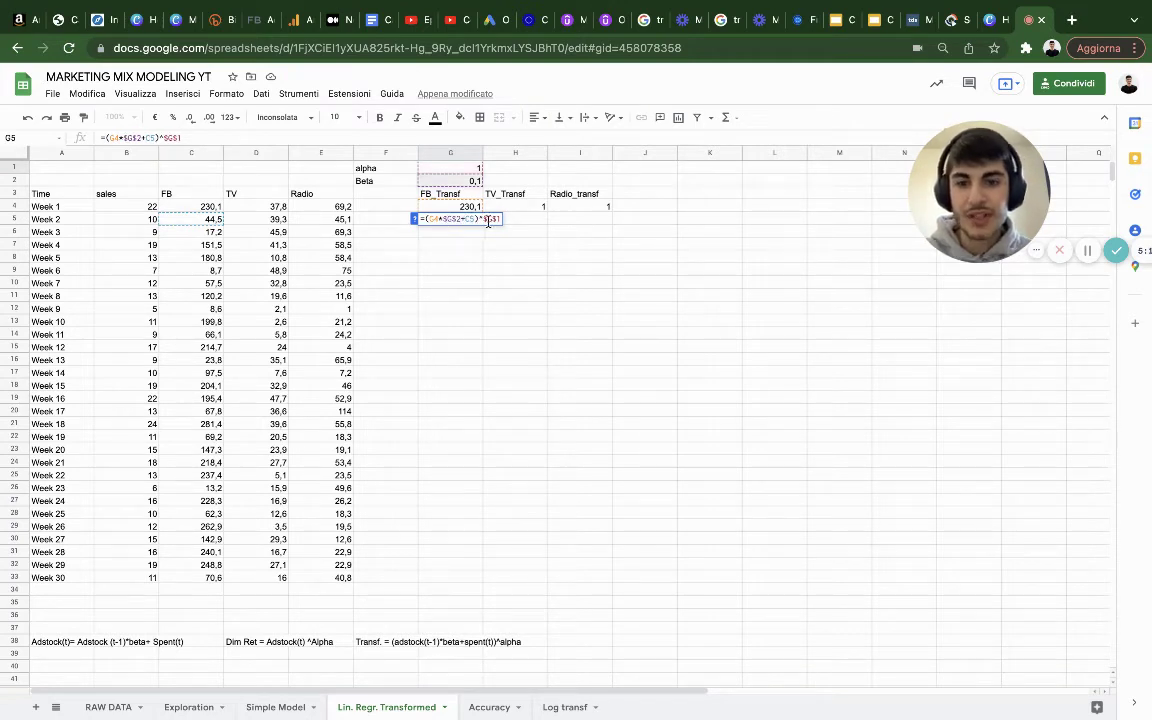
key("Return")
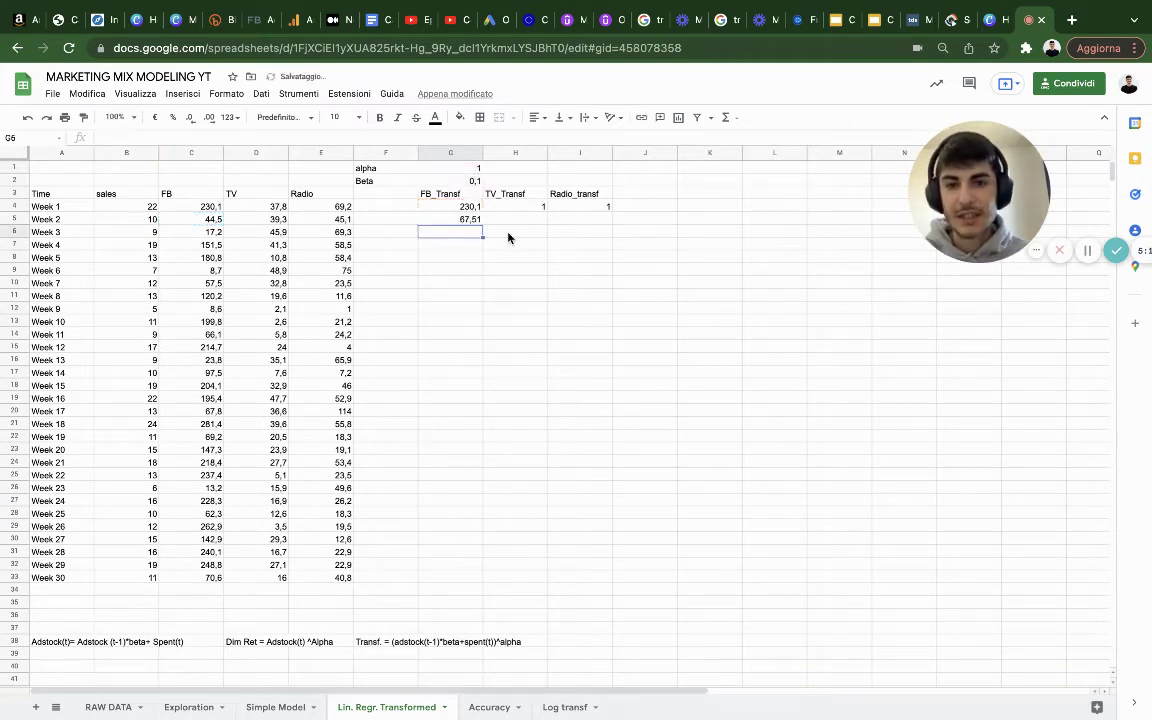
Step: Fill the Week 2 FB_Transf formula from G5 down to Week 30 in G33
key("Up")
left_click_drag(482, 225, 472, 575)
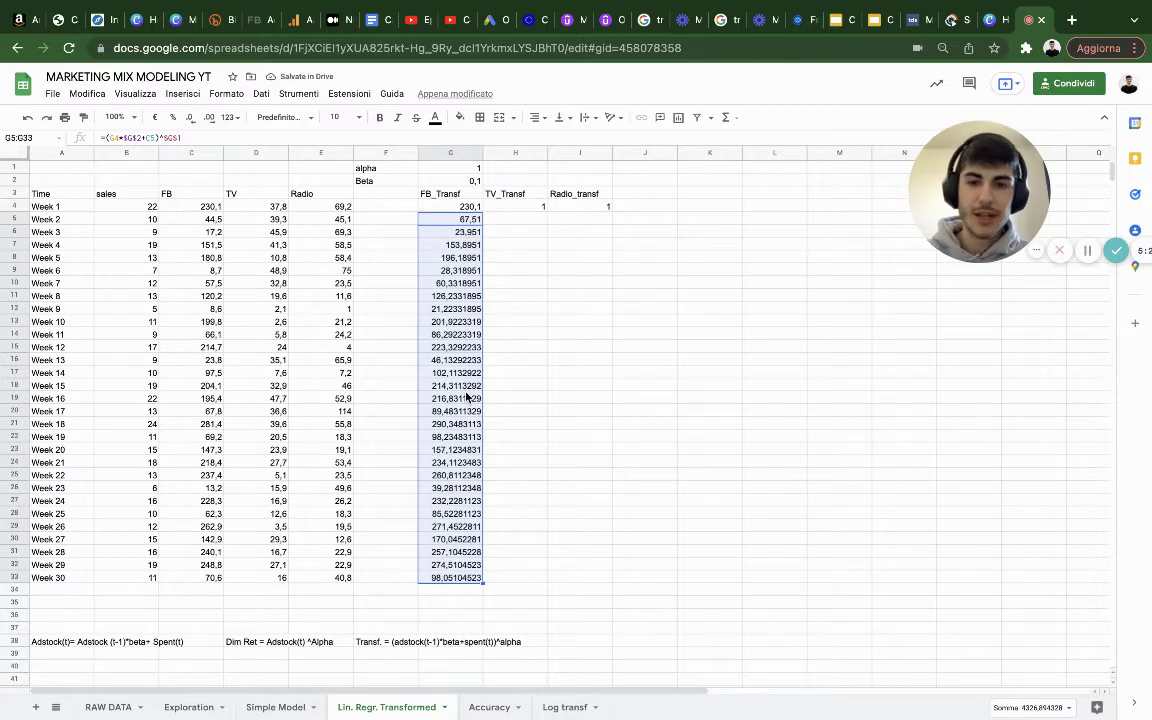
left_click(496, 321)
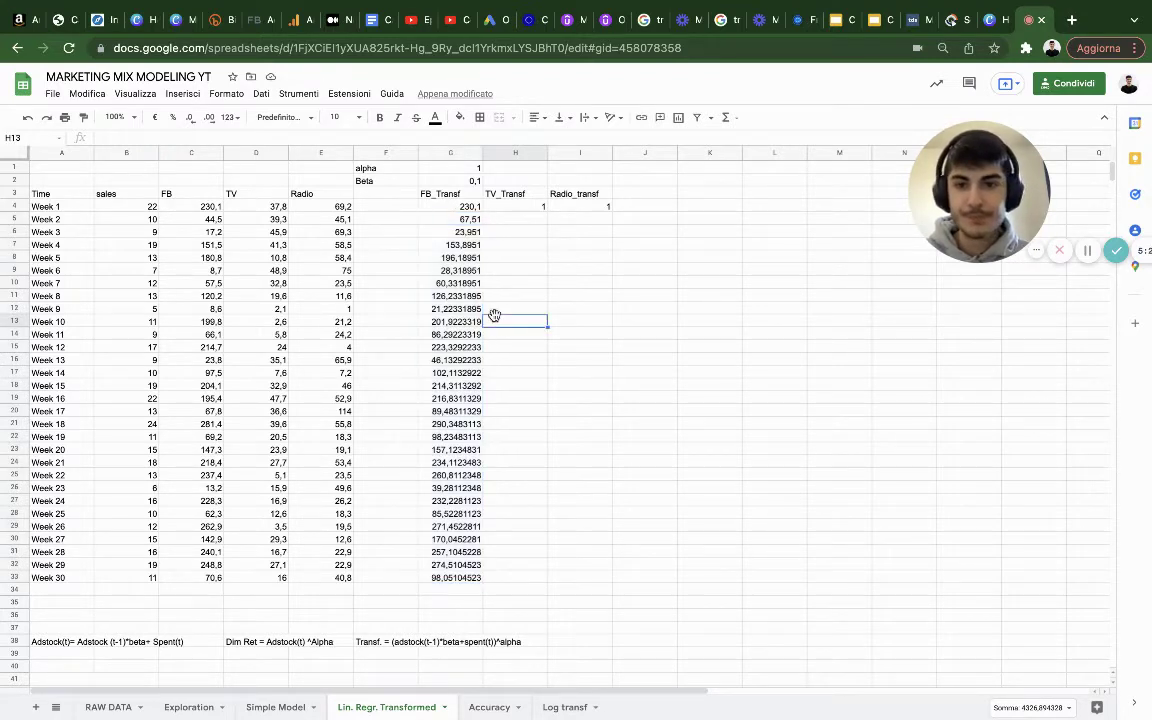
Step: Copy the alpha value in G1 and the Beta value in G2 across to columns H and I
left_click(472, 169)
left_click_drag(482, 173, 604, 173)
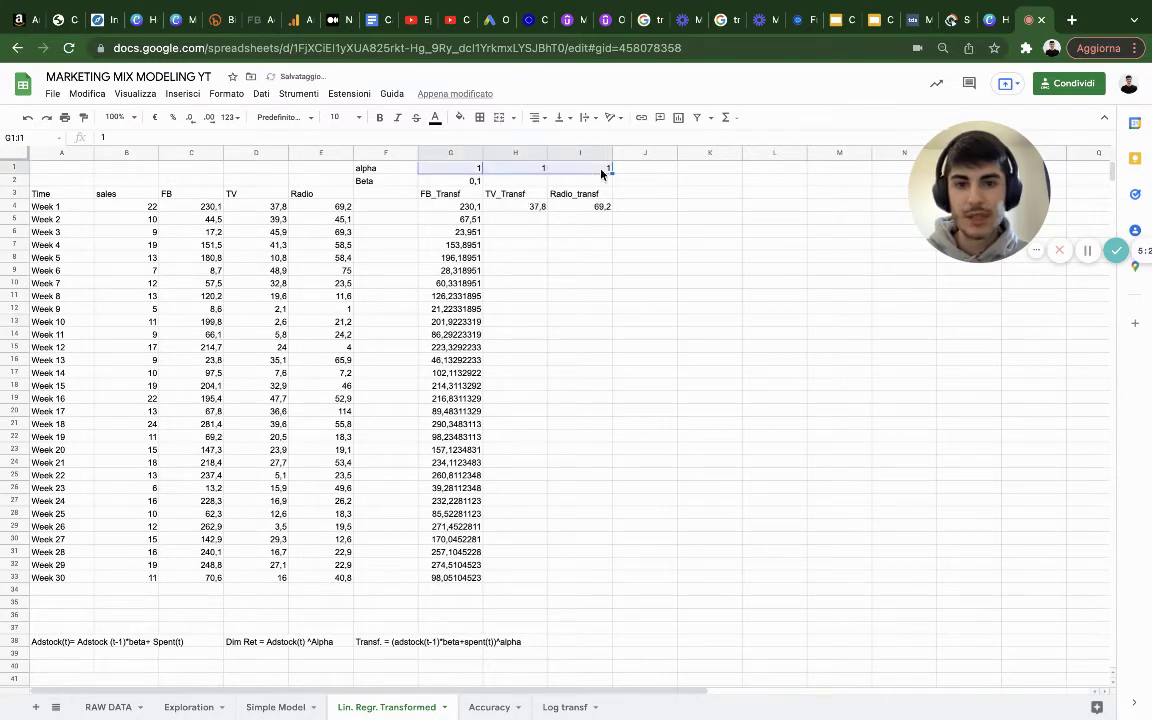
left_click(440, 181)
left_click_drag(482, 187, 593, 186)
Step: Change the G5 formula to =(G4*G$2+C5)^G$1 so only the parameter rows are locked
left_click(462, 221)
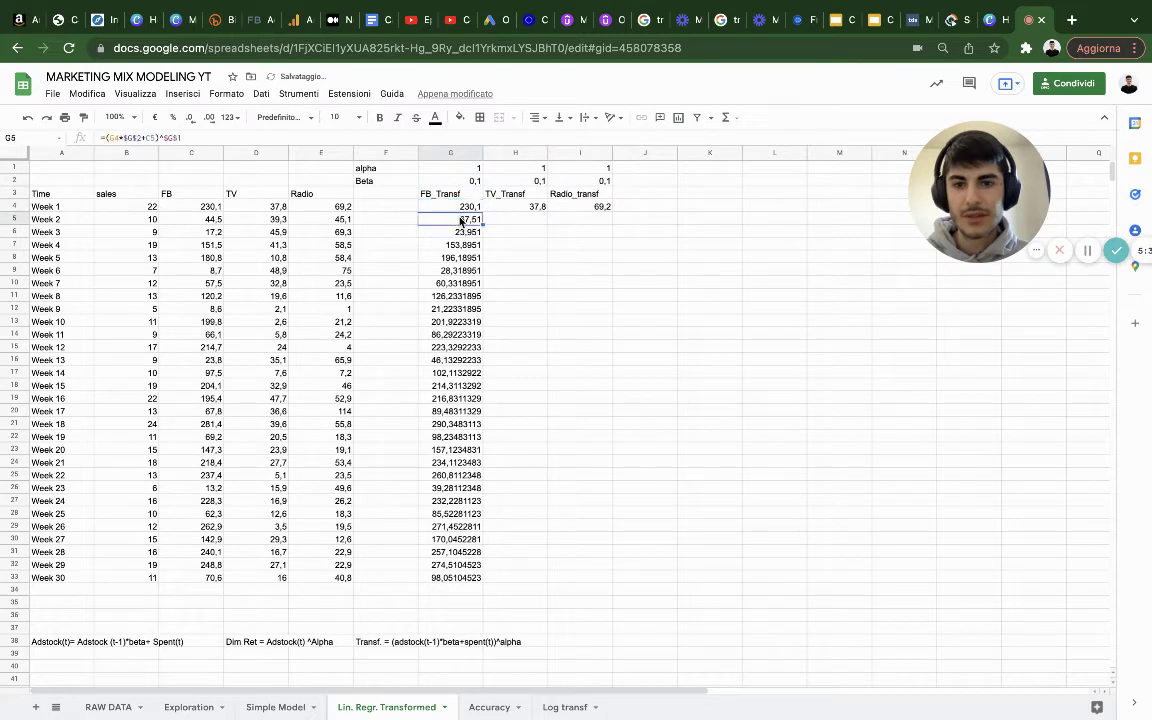
double_click(462, 221)
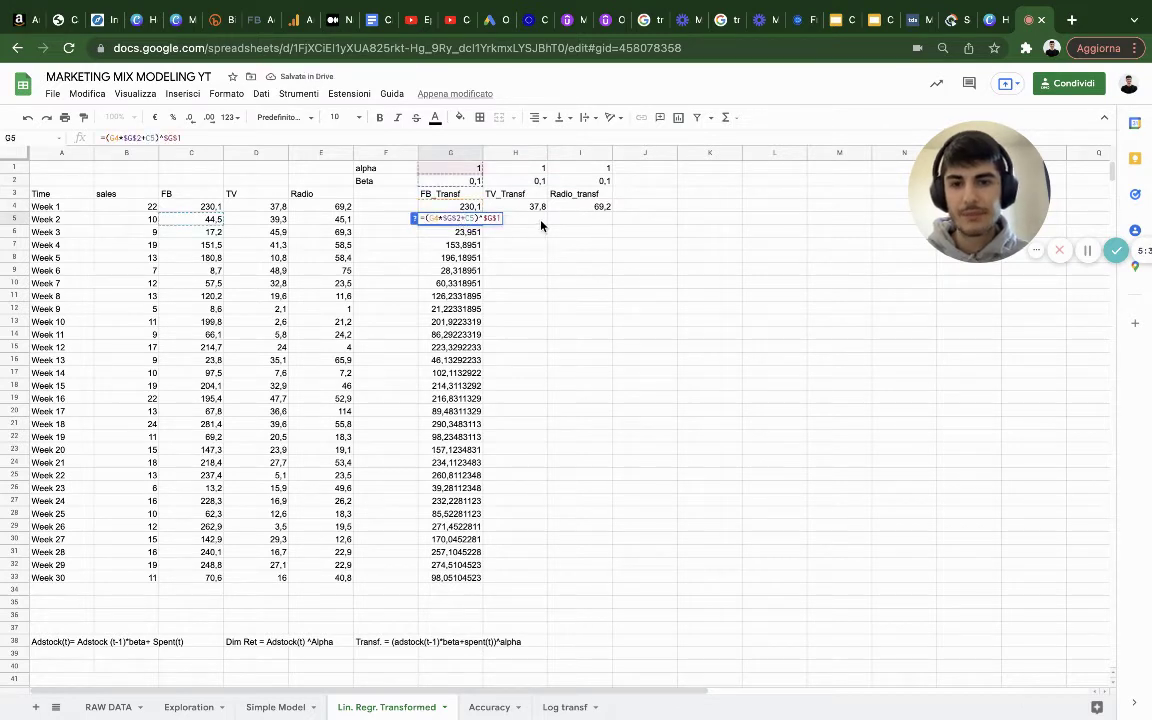
key("Left")
key("Left")
key("Left")
key("BackSpace")
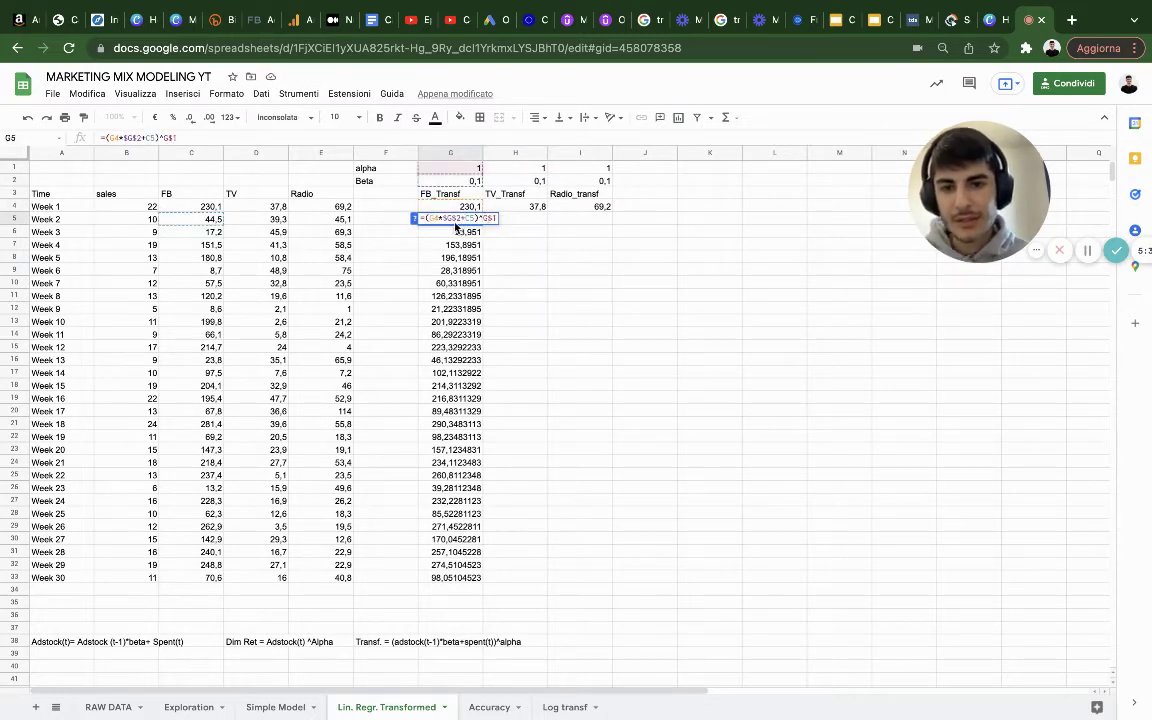
key("Return")
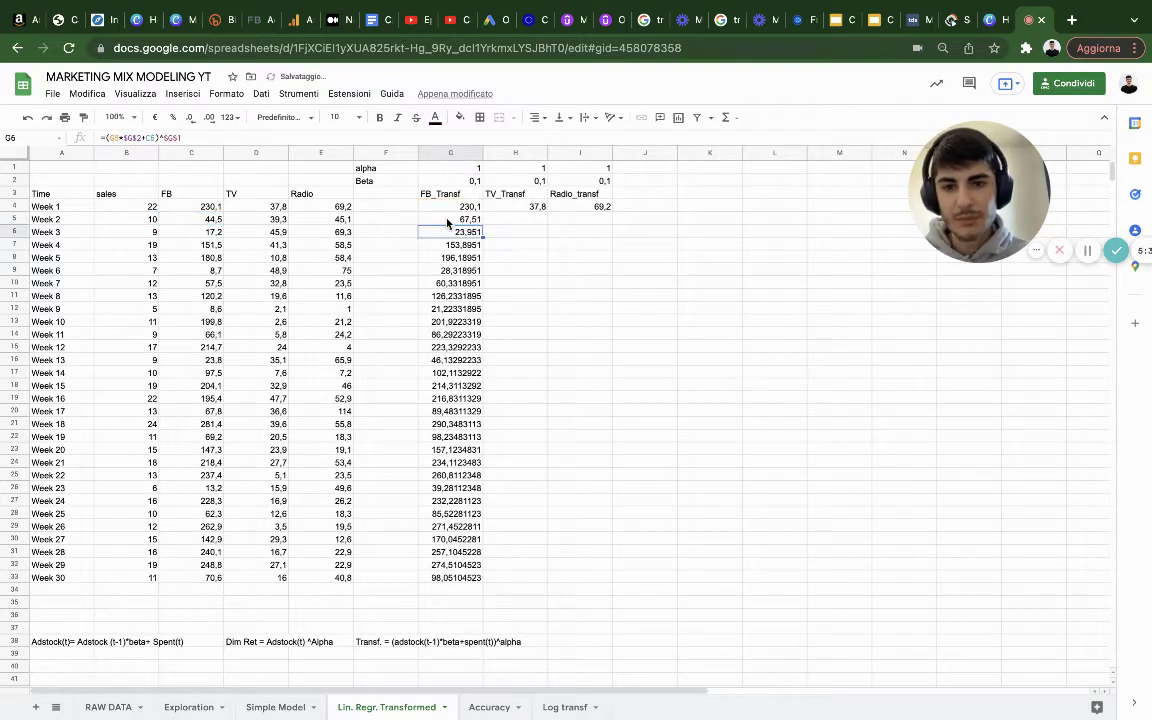
Step: Fill the G5 formula across to H5:I5 and check the references of the copied formula in H5
left_click(465, 220)
left_click_drag(483, 225, 590, 224)
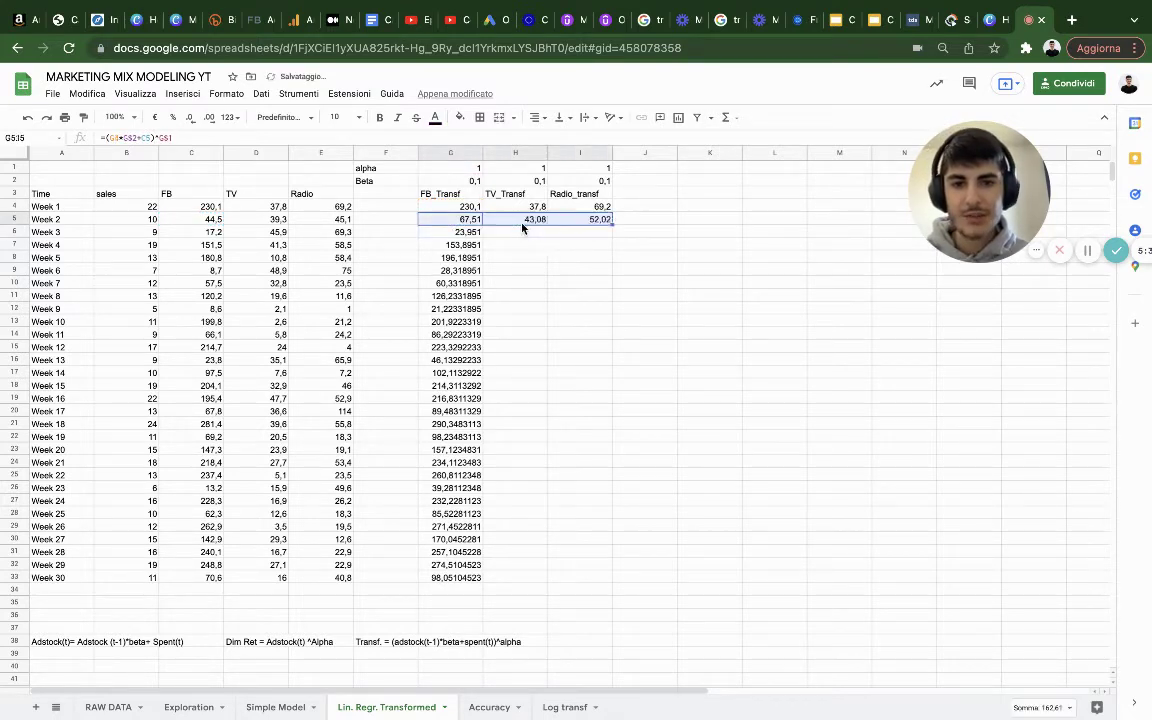
double_click(518, 220)
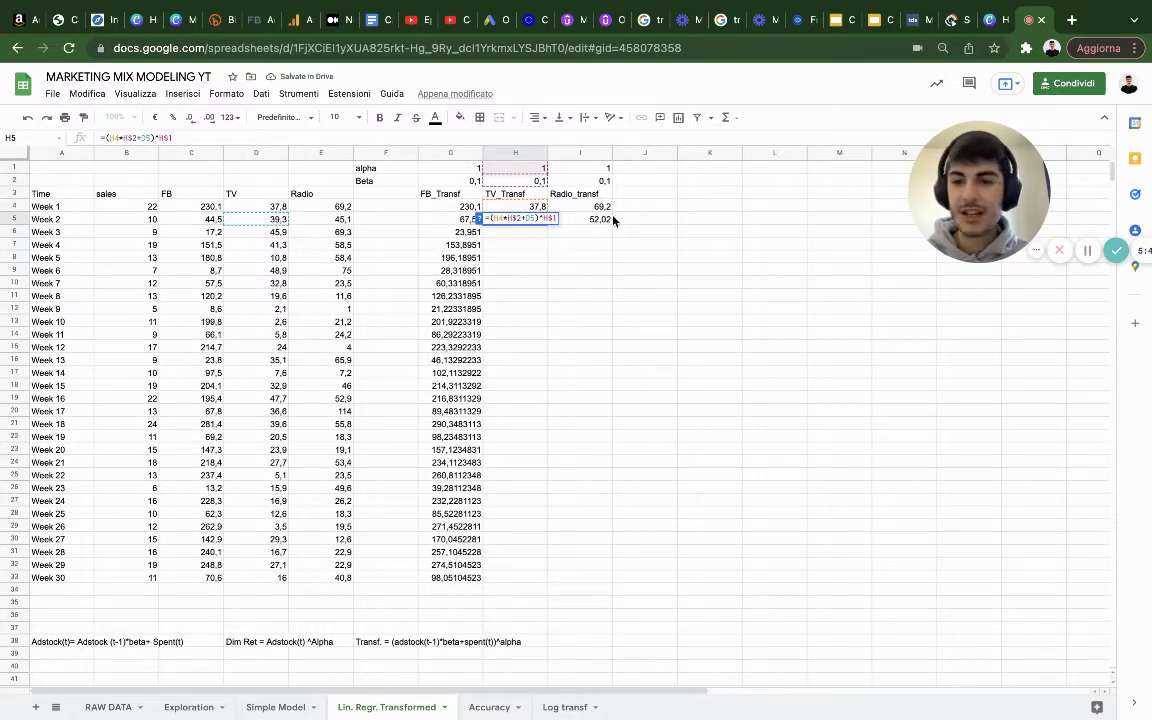
key("Escape")
left_click_drag(543, 223, 586, 226)
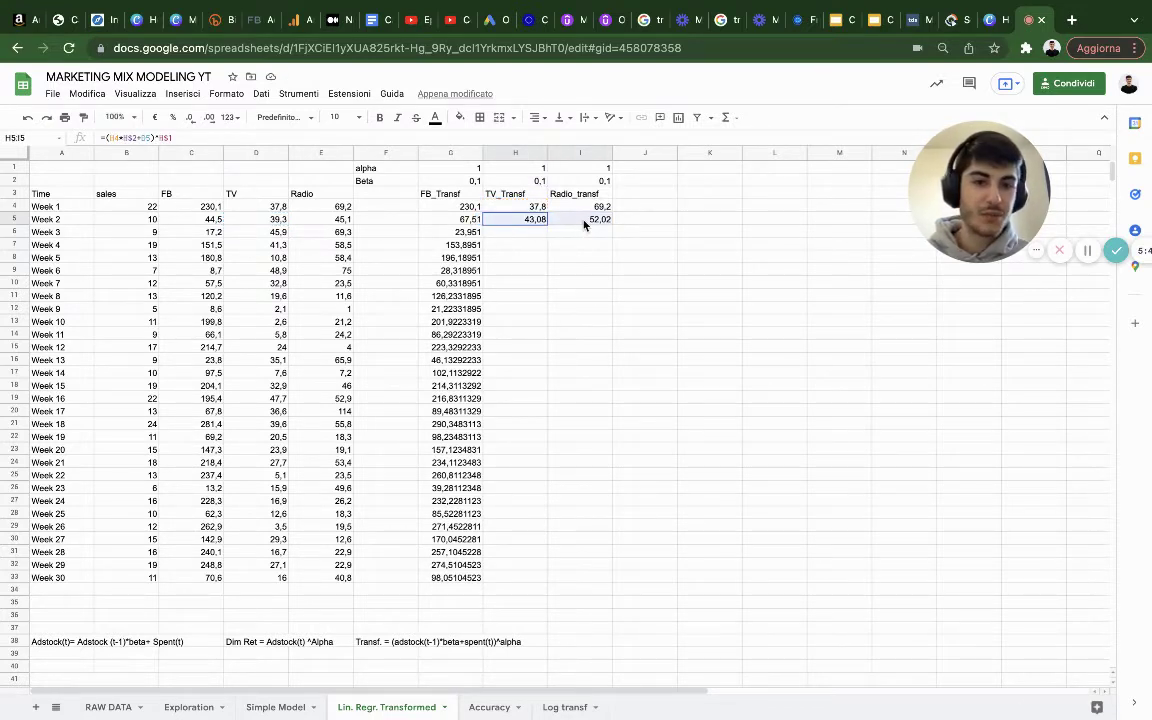
Step: Rebuild the Week 2 TV_Transf formula in H5 as =(H4*H$2+D5)^H$1, locking only the parameter rows
double_click(521, 219)
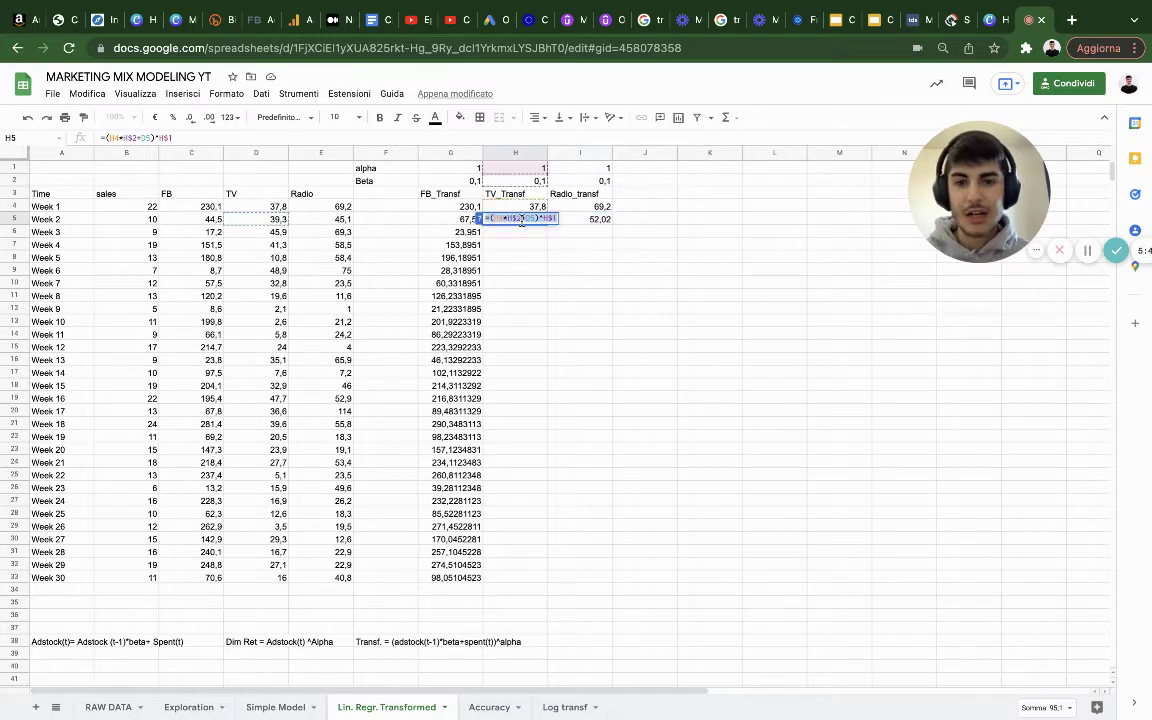
type("=")
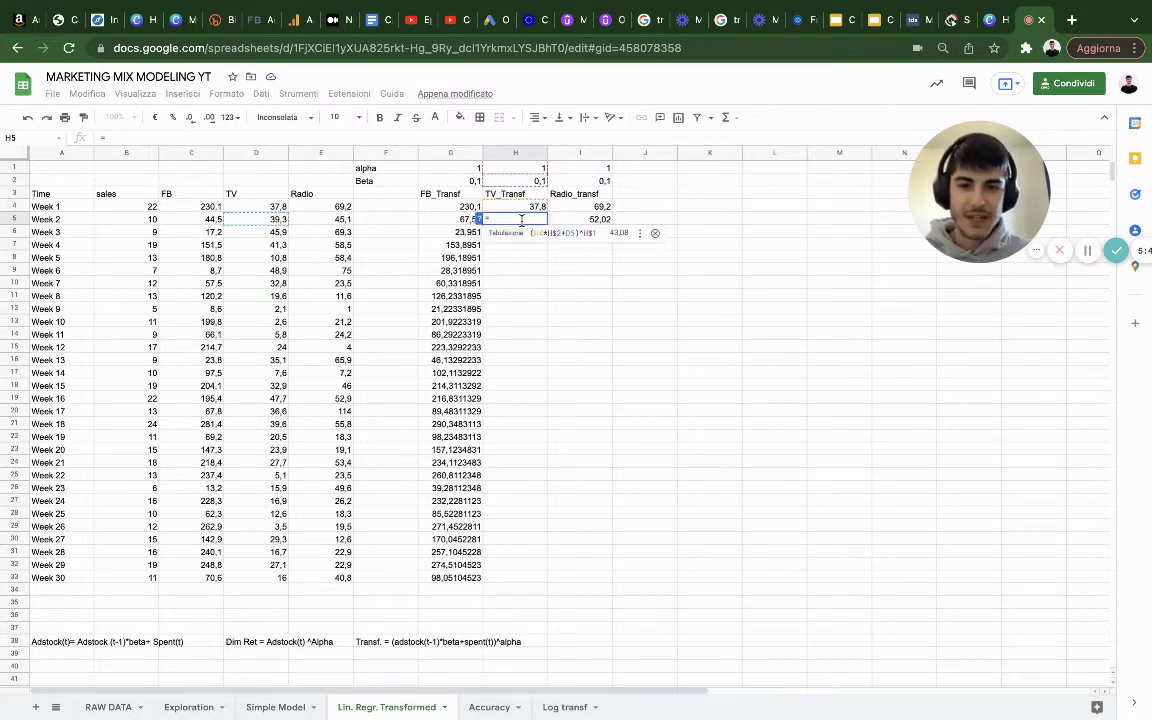
type("(")
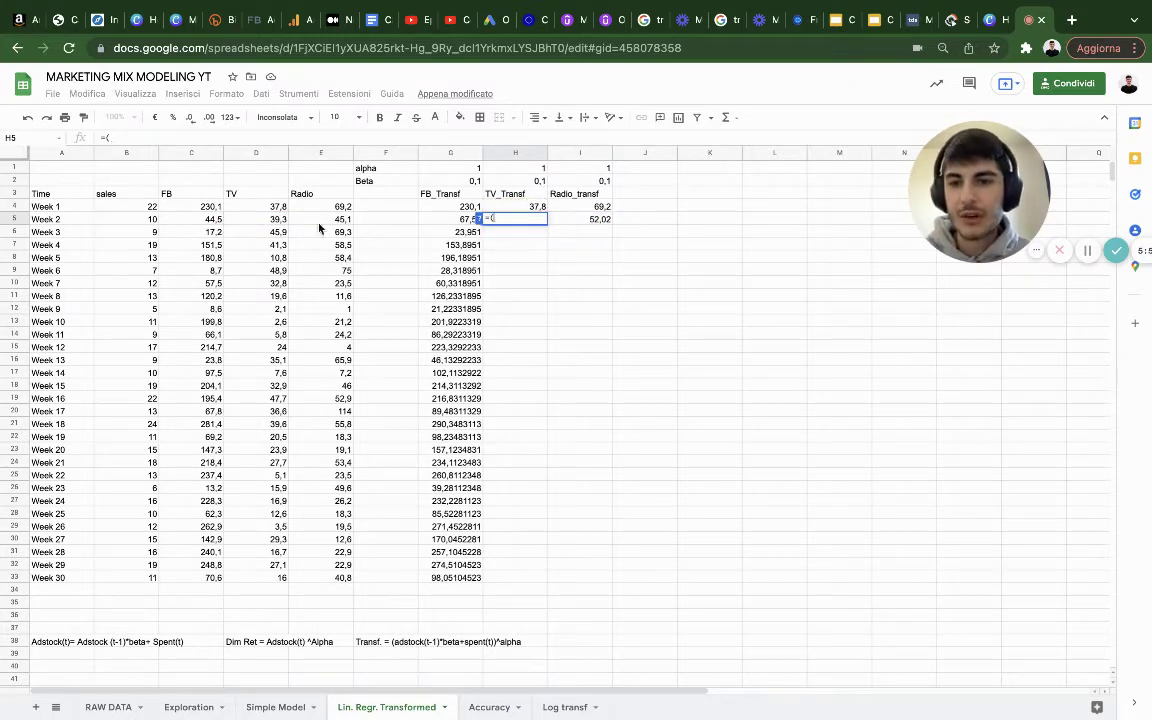
left_click(514, 207)
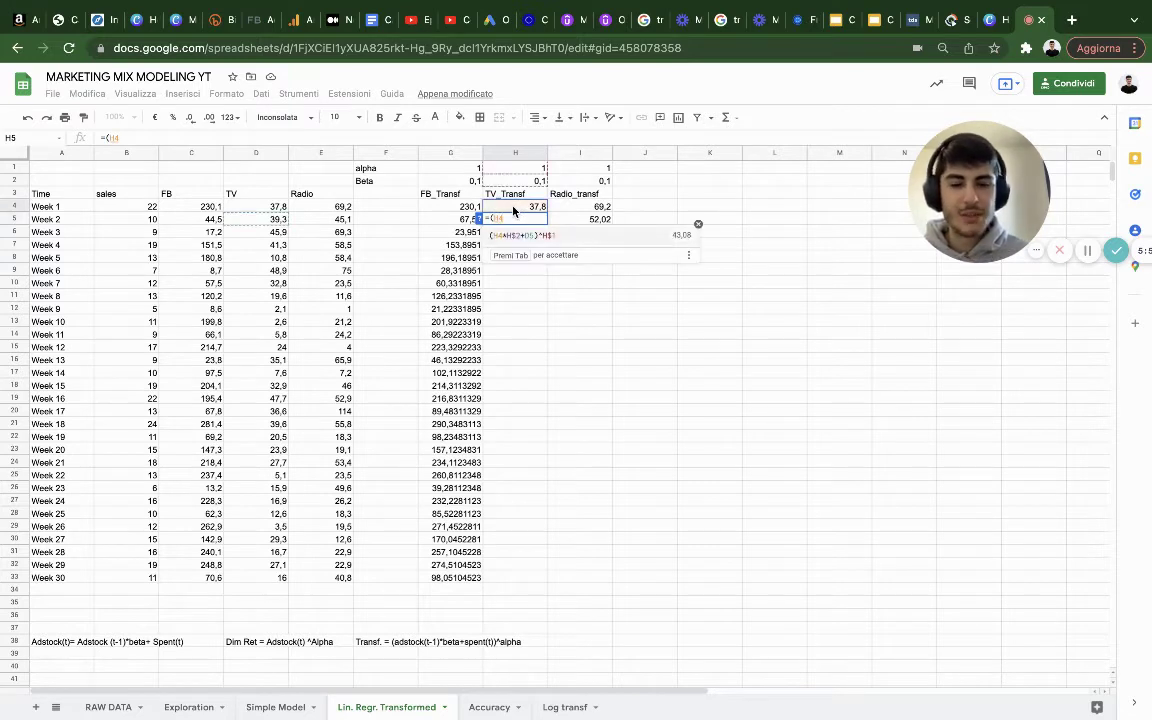
type("*")
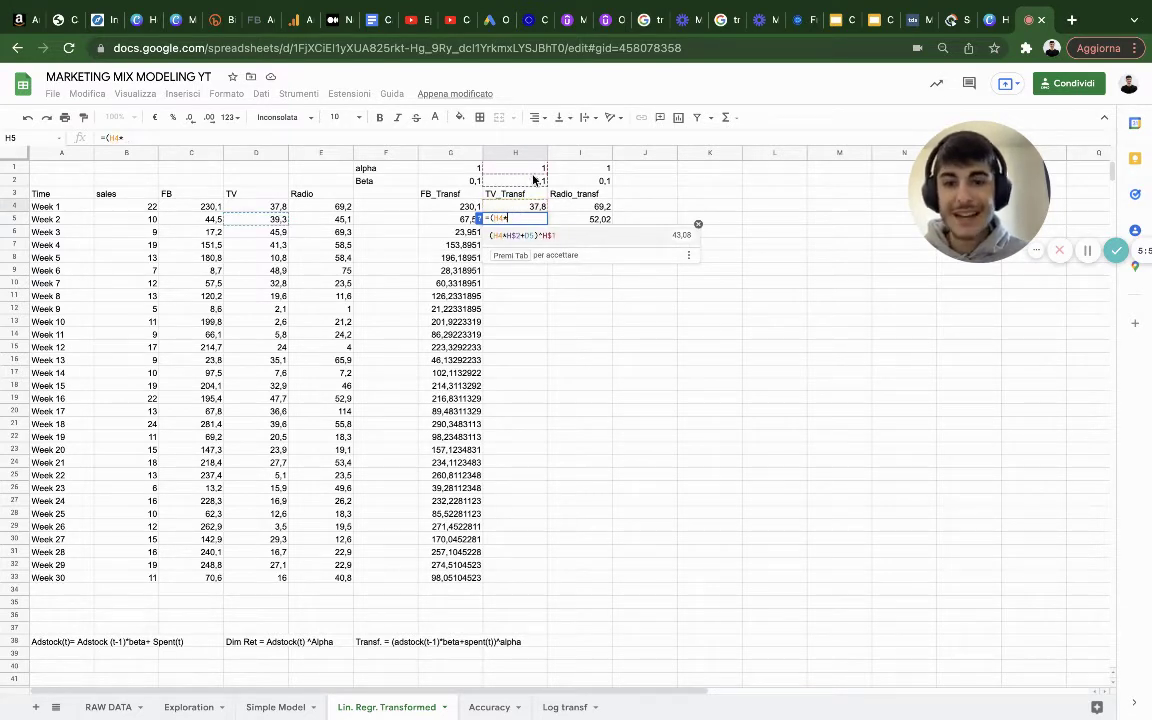
left_click(530, 180)
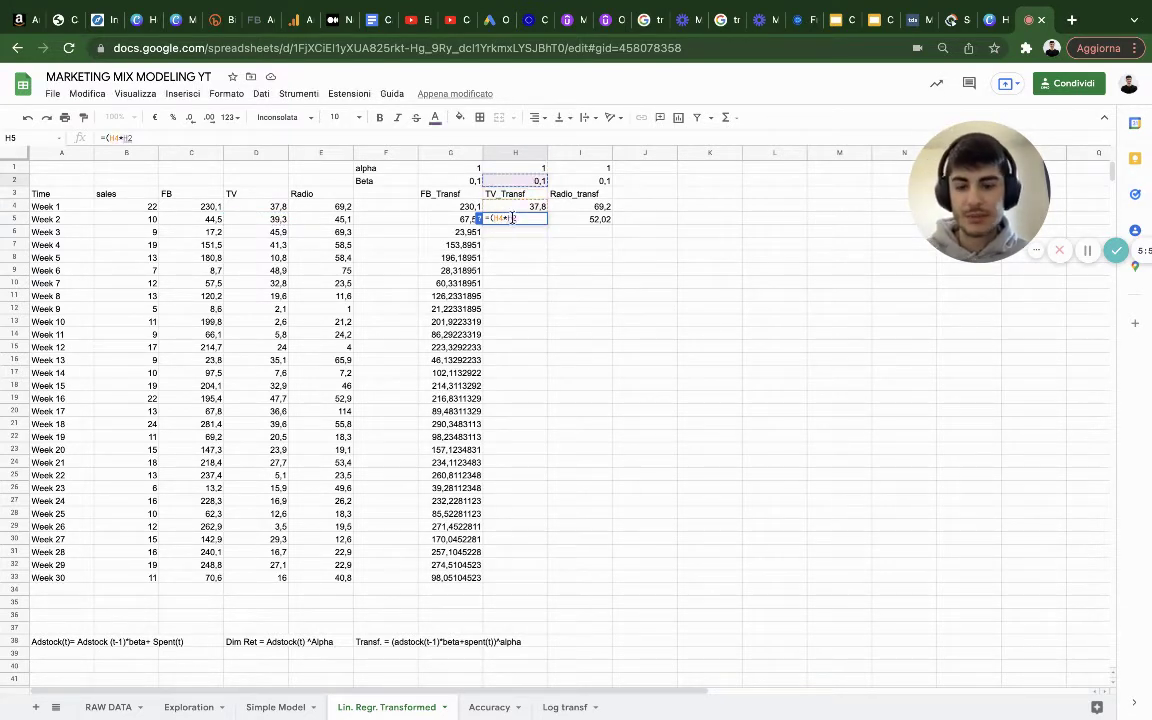
key("F4")
key("F4")
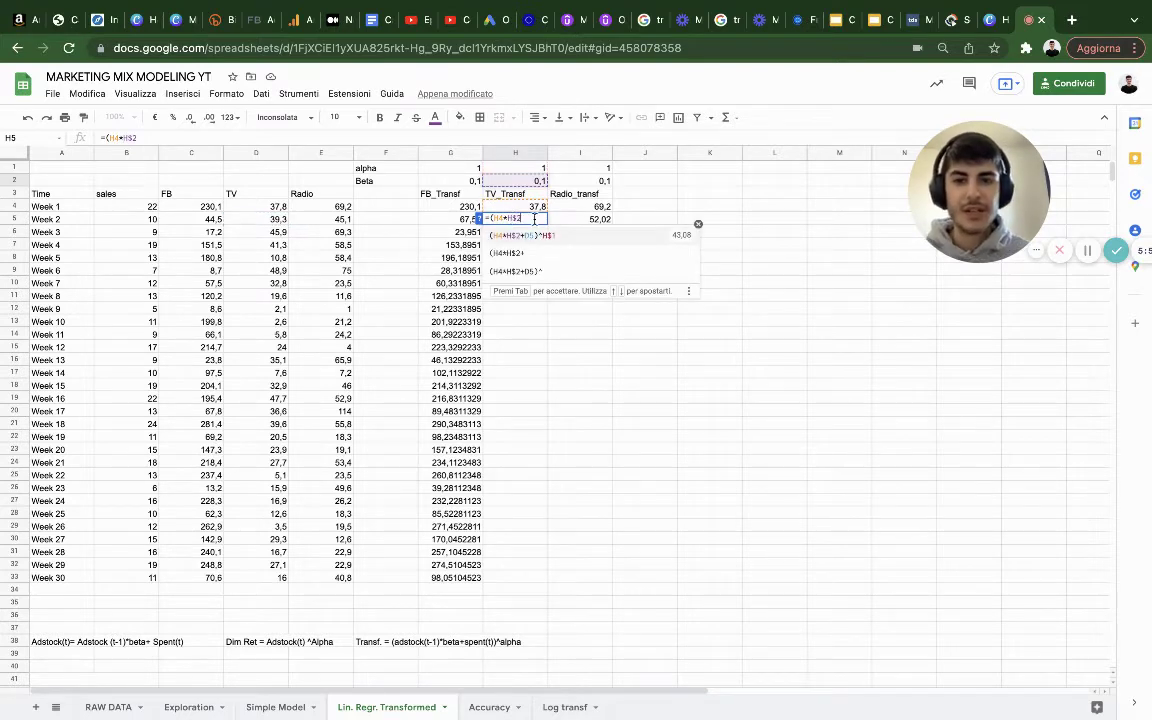
type("+")
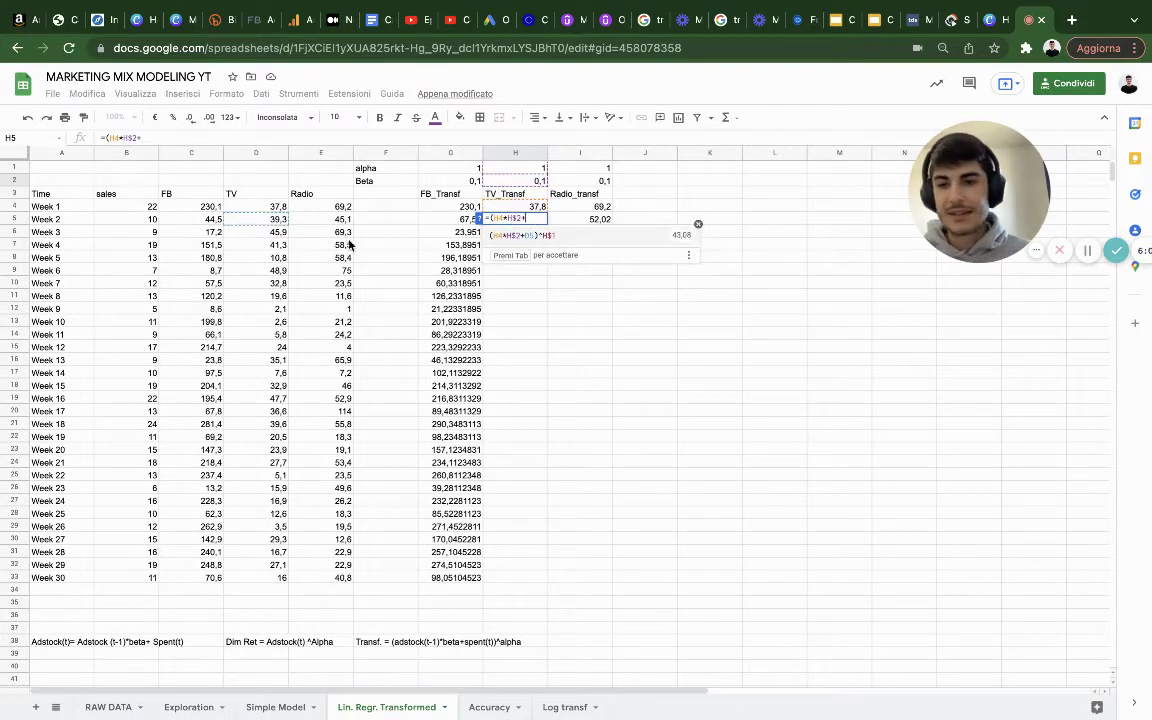
left_click(256, 221)
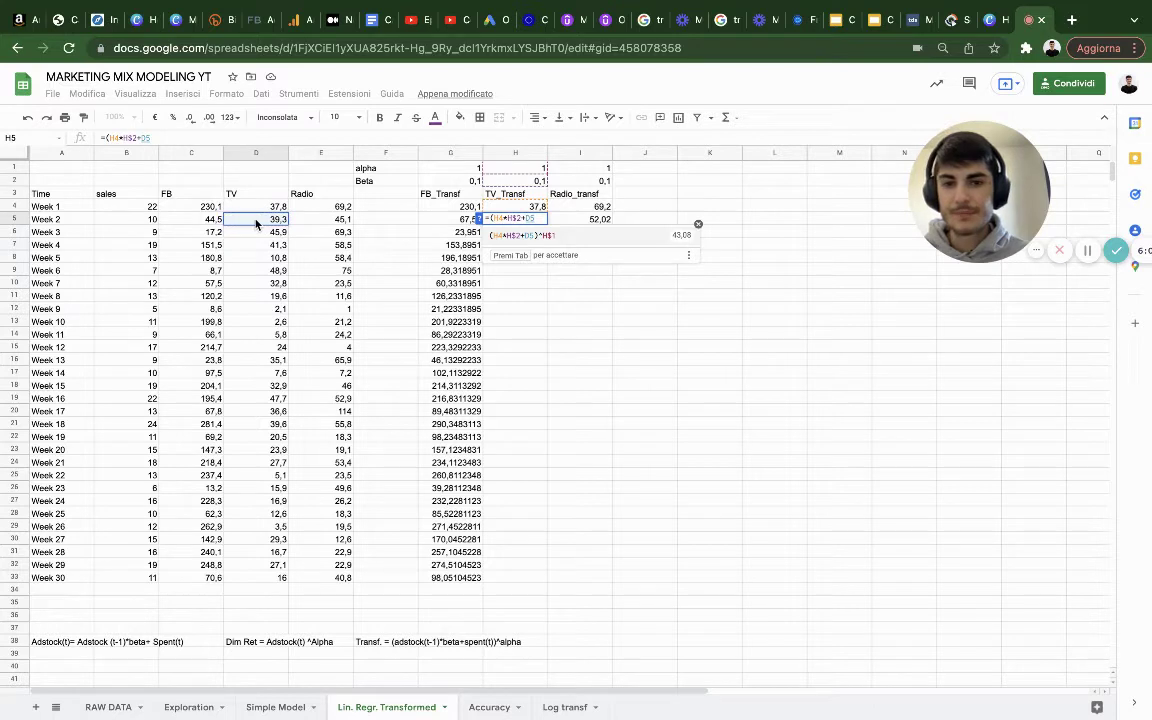
type(")^")
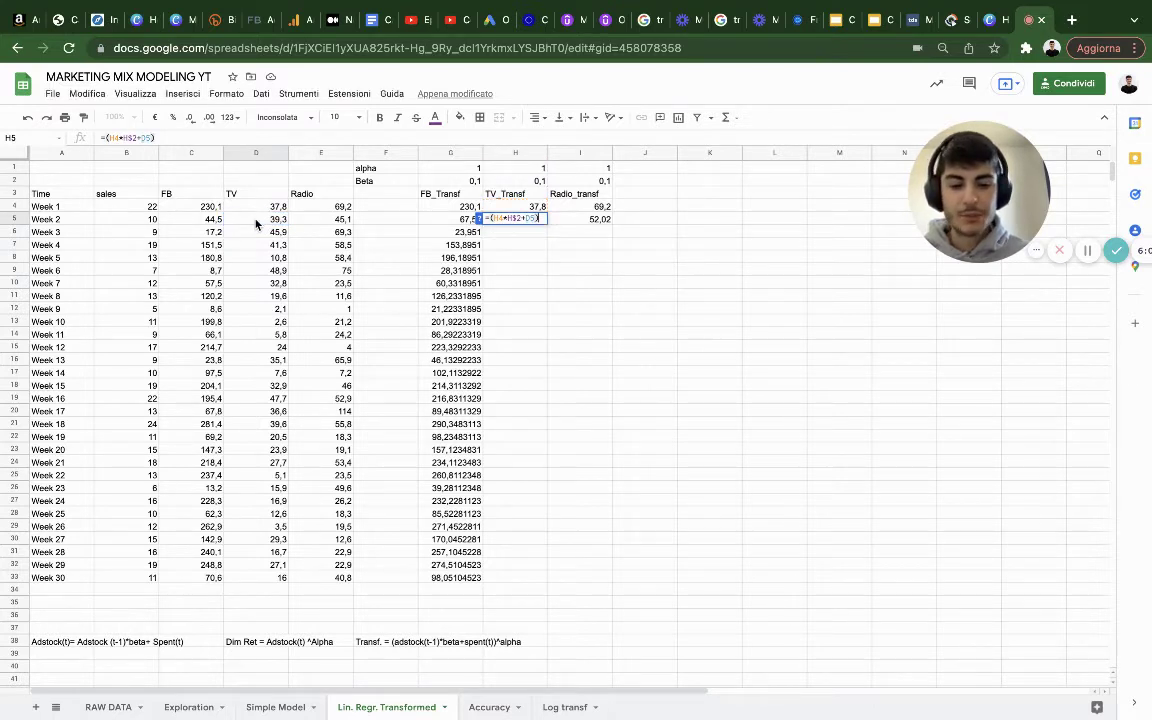
left_click(520, 170)
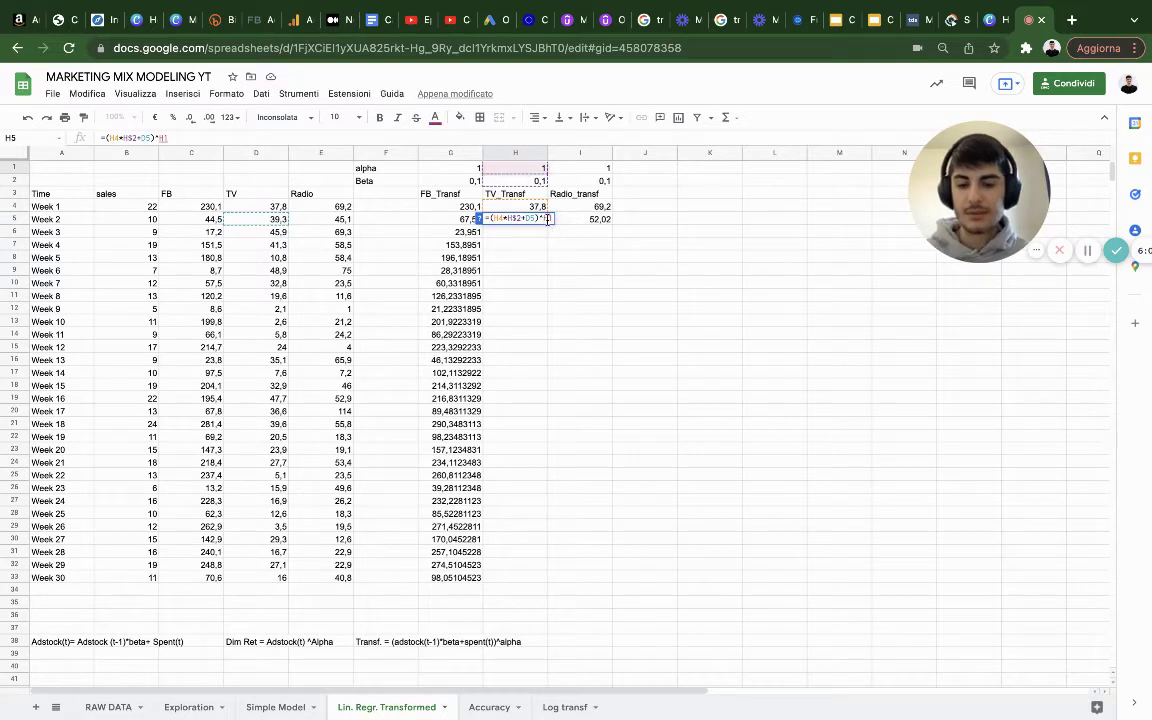
key("F4")
key("F4")
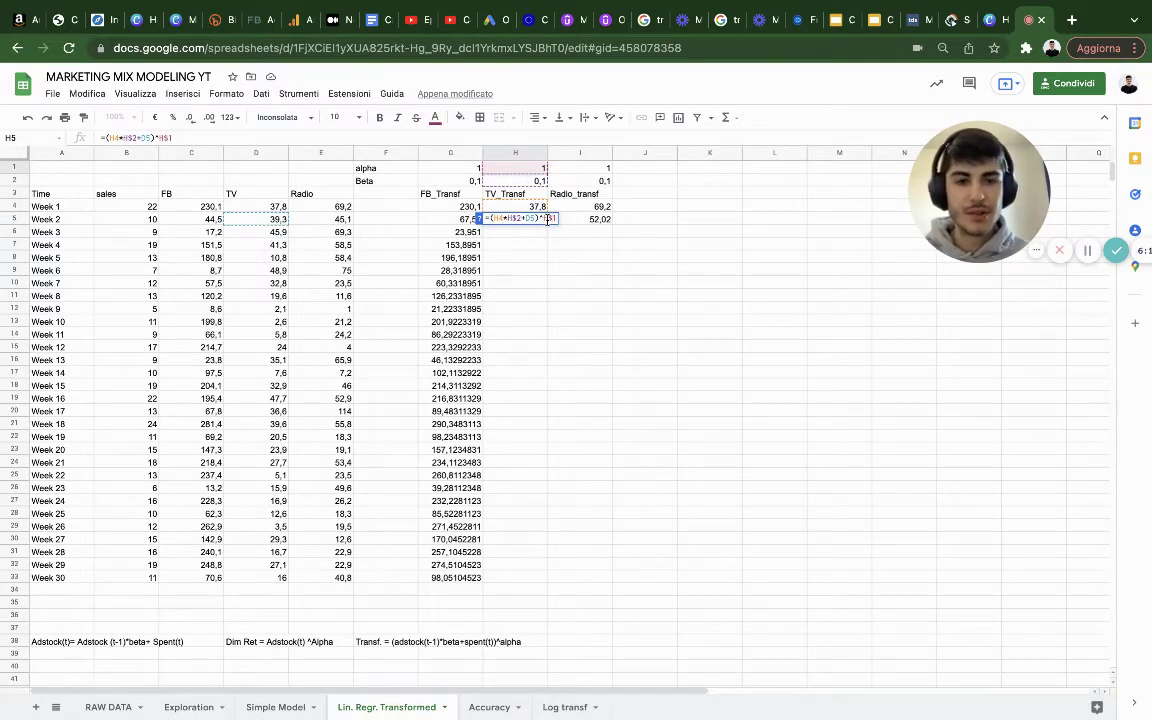
key("Return")
Step: Fill the Week 2 TV_Transf and Radio_transf formulas in H5 and I5 down to Week 30 in row 33
left_click(535, 222)
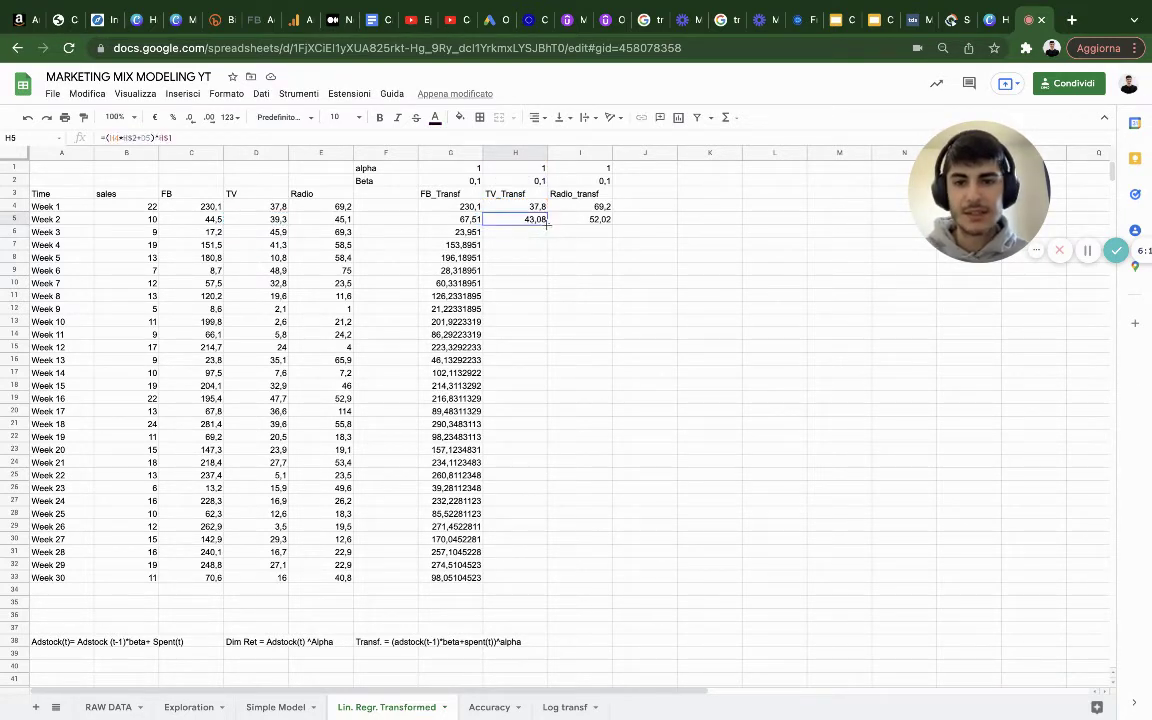
left_click_drag(548, 226, 533, 585)
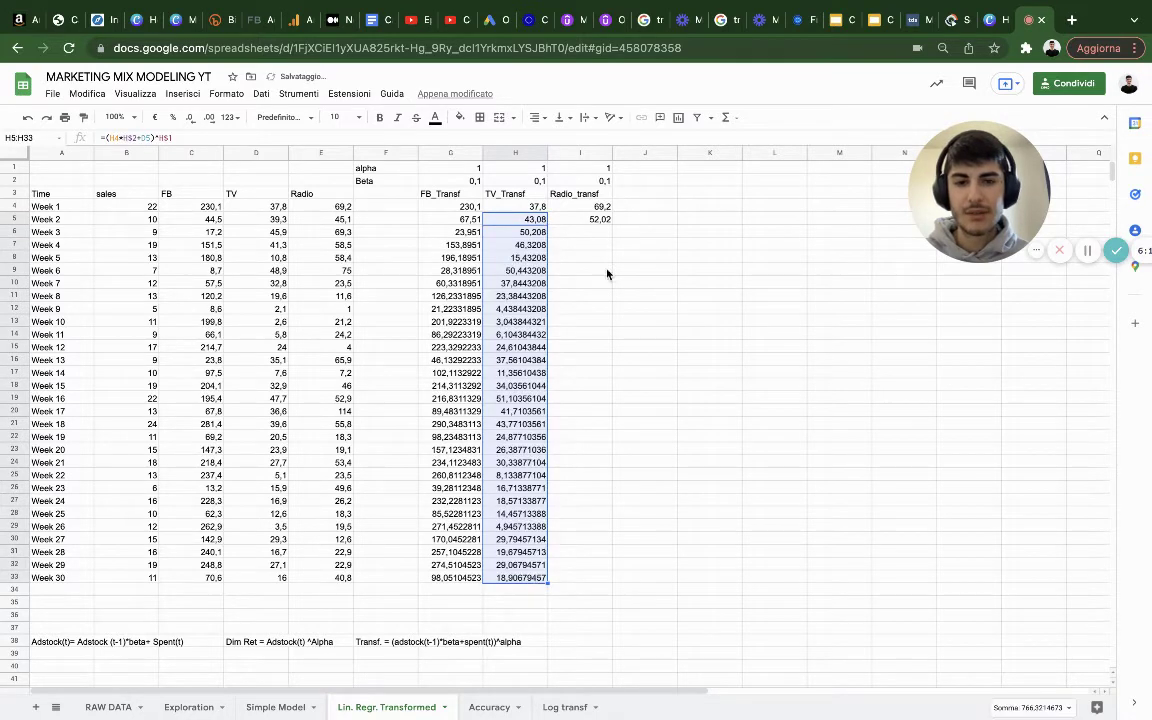
left_click(588, 221)
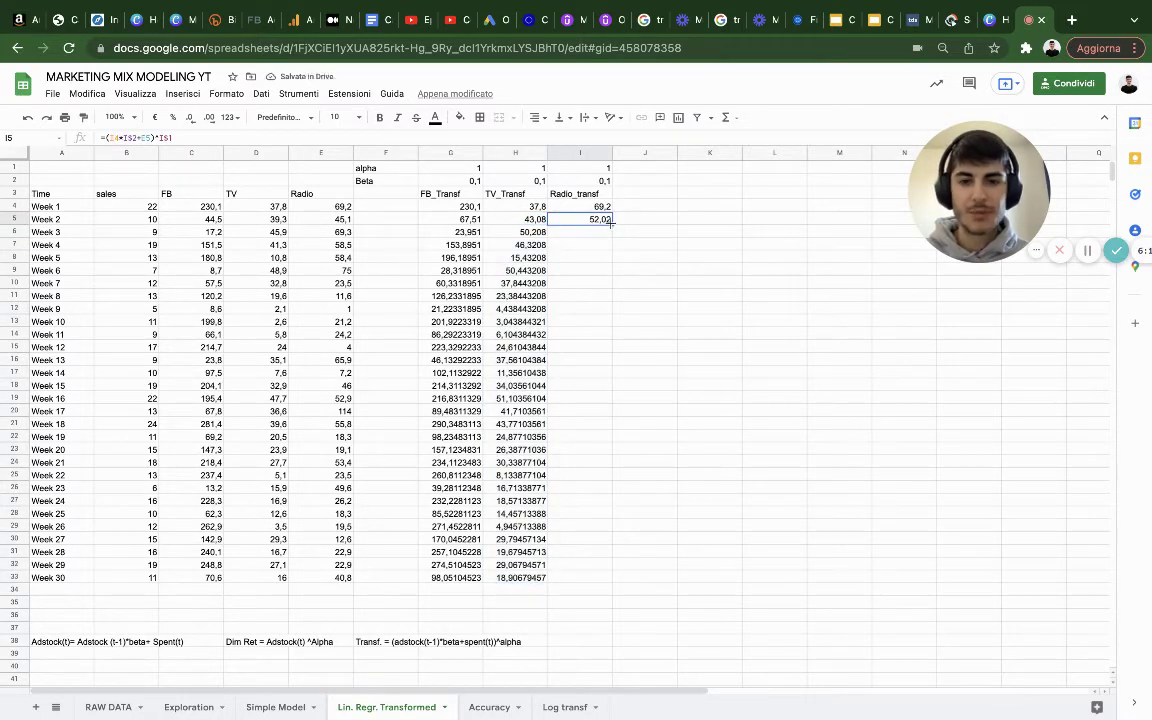
left_click_drag(612, 225, 594, 582)
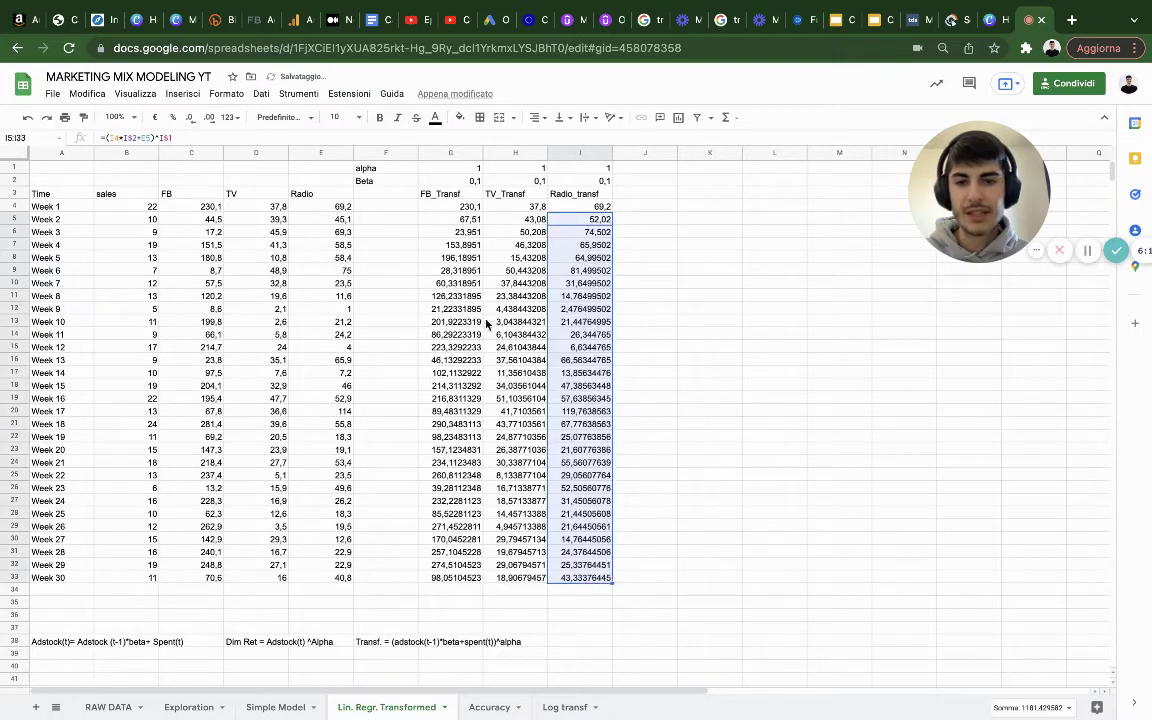
Step: Shade the alpha and Beta parameter block F1:I2 bright green
left_click_drag(368, 170, 581, 180)
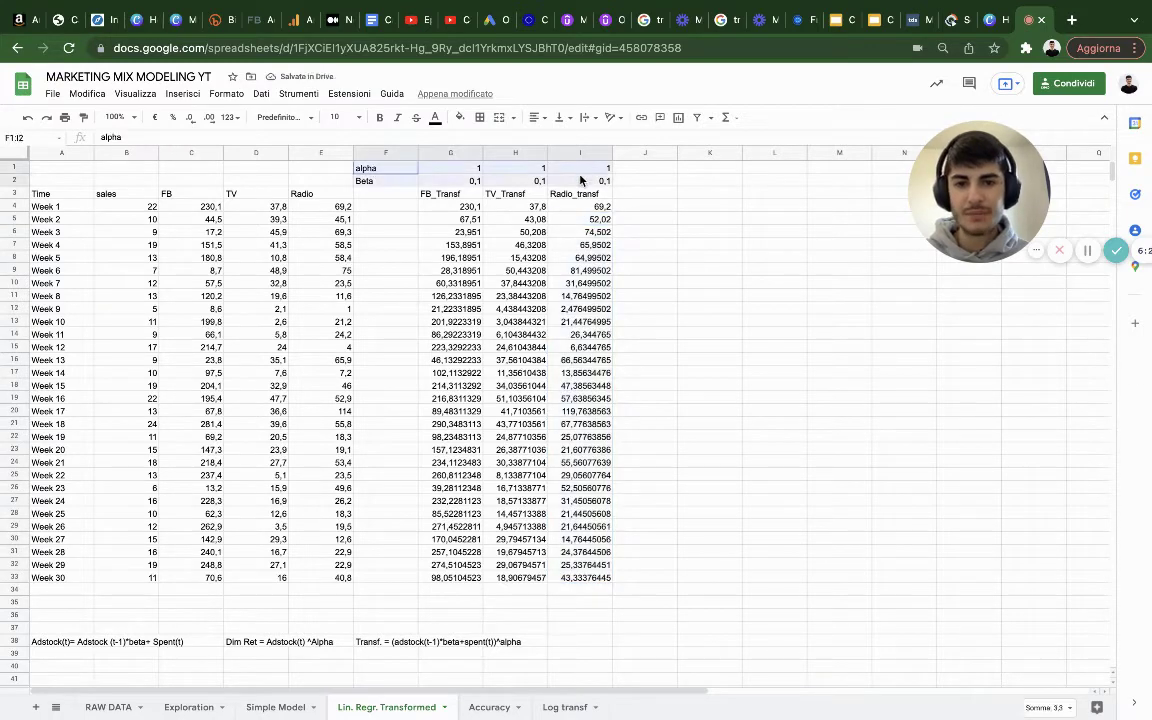
left_click(459, 117)
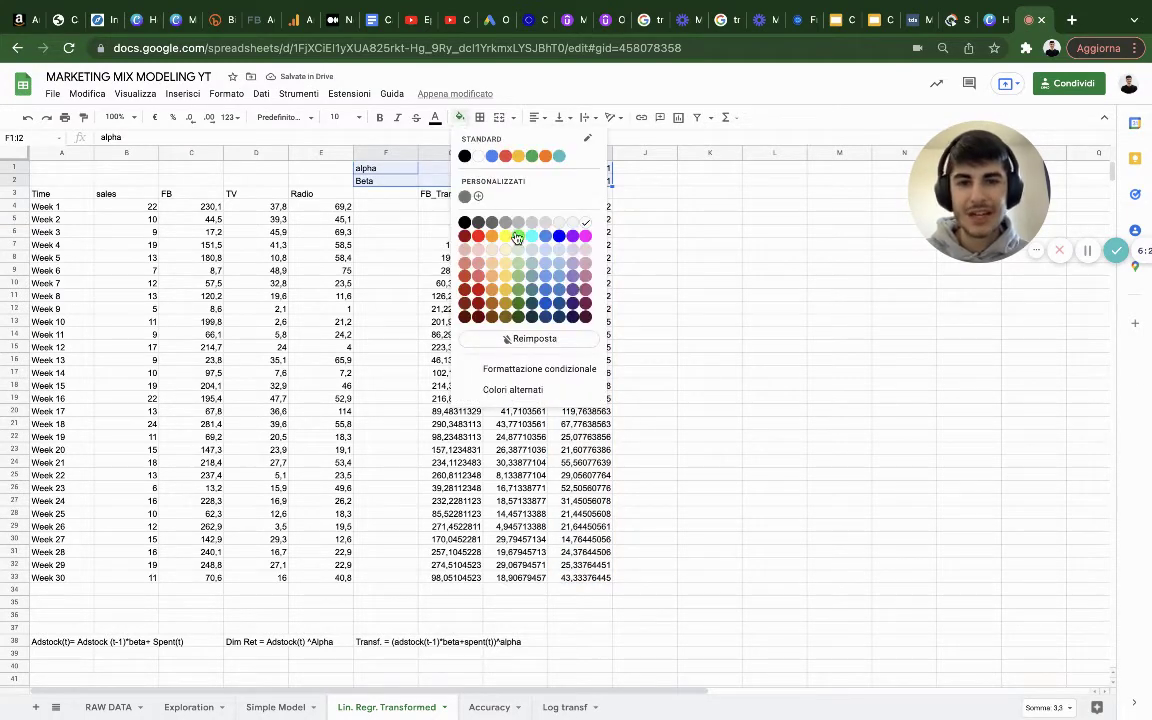
left_click(519, 238)
left_click(494, 180)
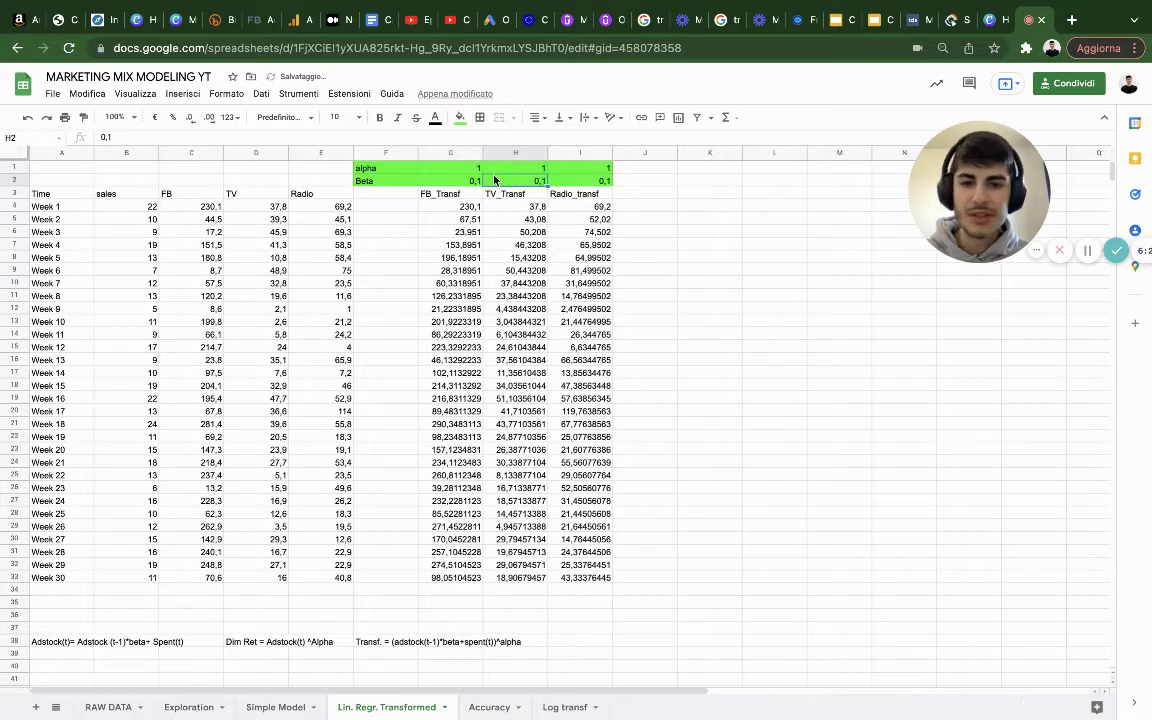
Step: Shade the alpha and Beta parameter block F1:I2 yellow
left_click_drag(372, 167, 590, 181)
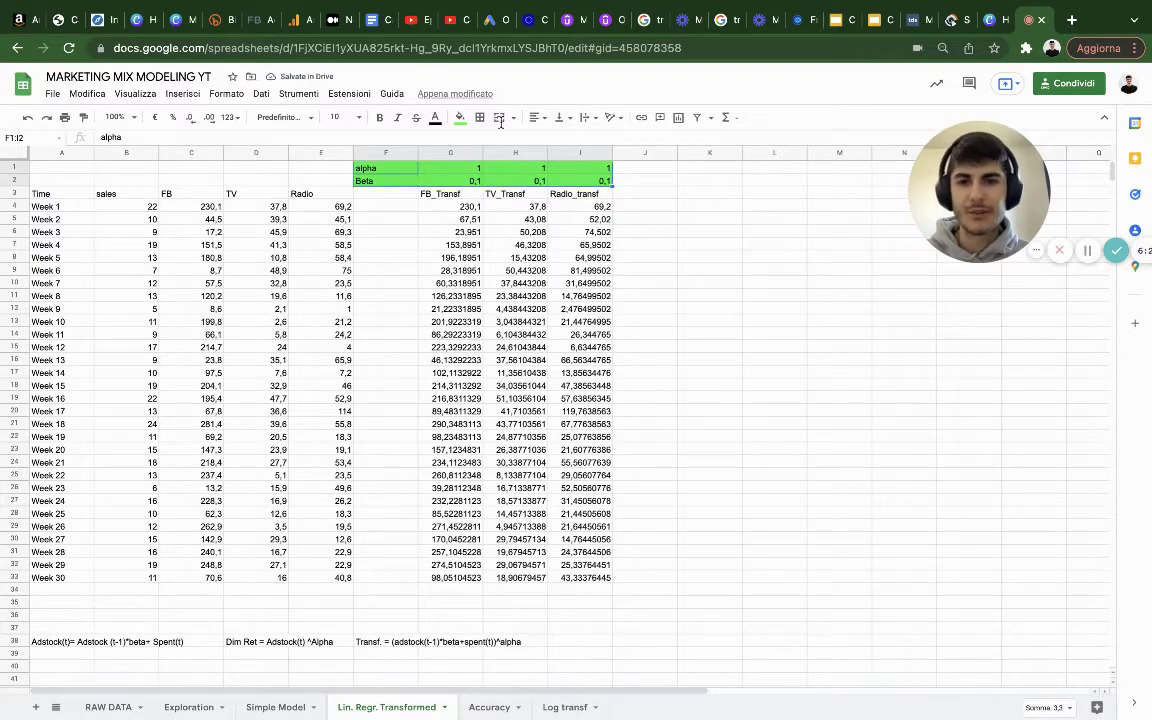
left_click(460, 117)
left_click(505, 235)
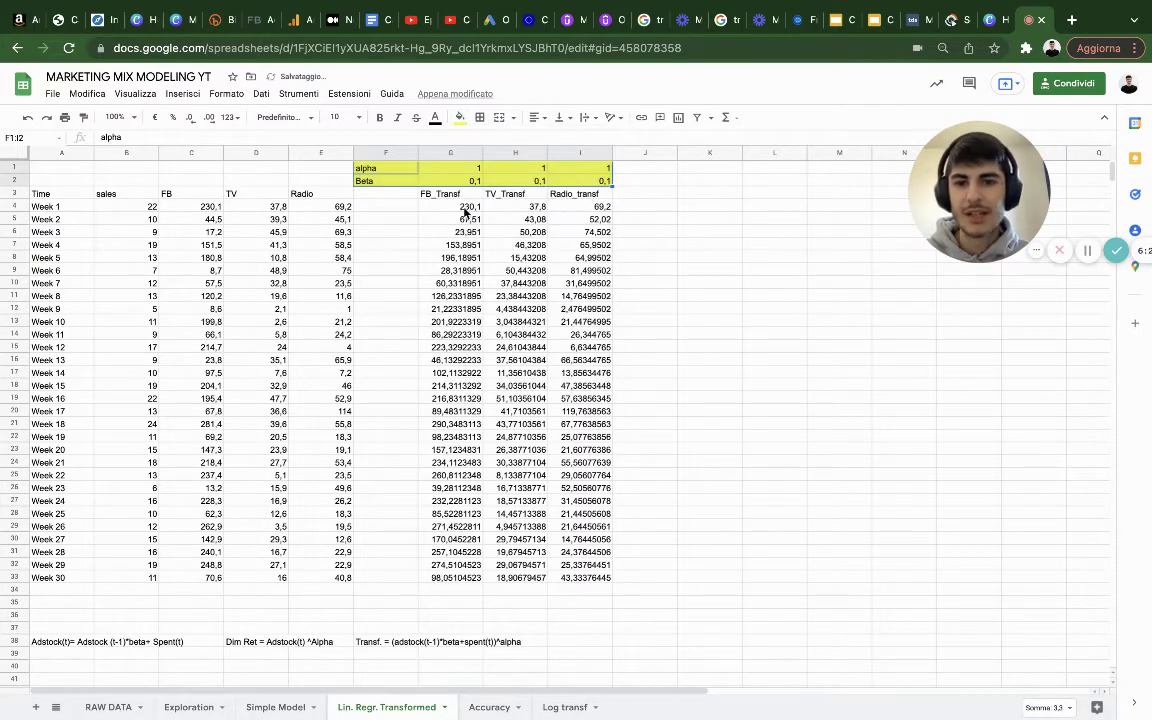
Step: Shade the transformed channel table G3:I33, including its headers, bright green
left_click(437, 206)
left_click_drag(437, 197, 589, 578)
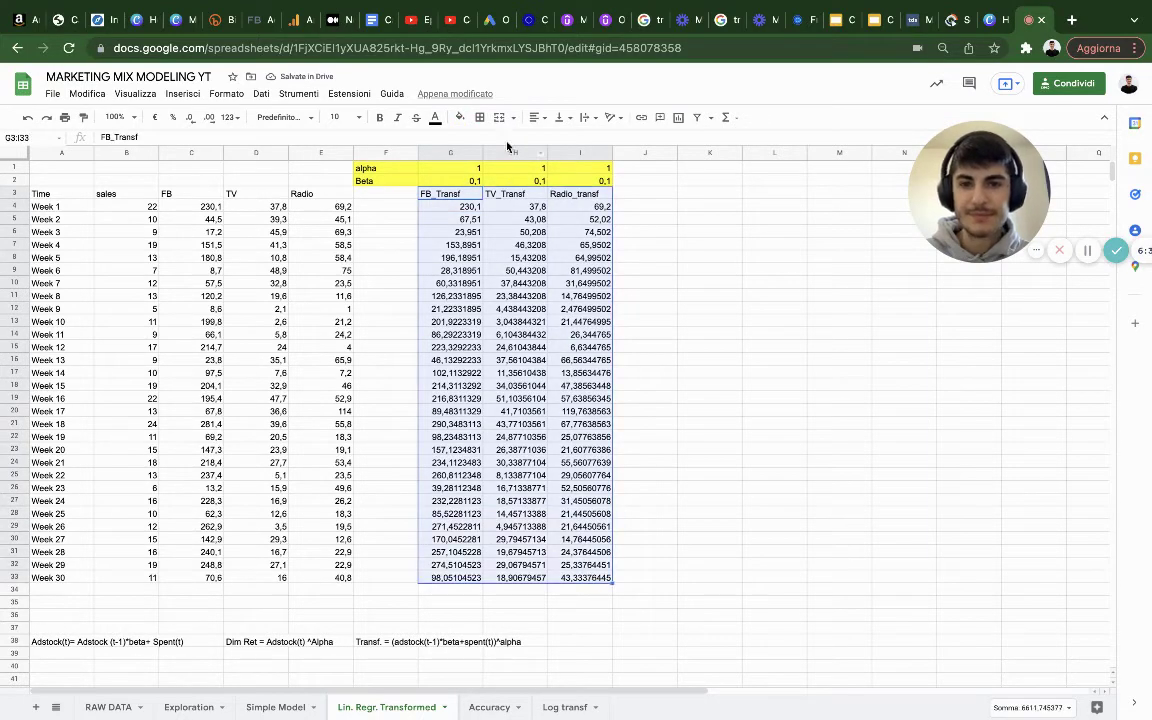
left_click(460, 117)
left_click(518, 240)
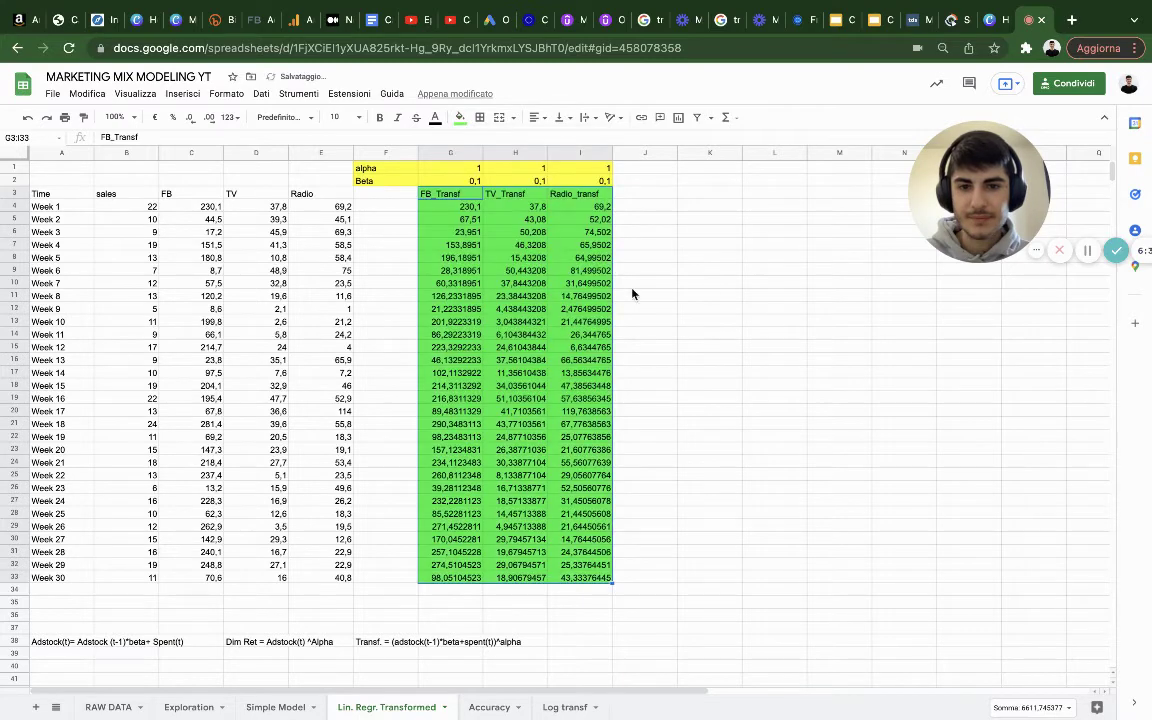
left_click(717, 272)
Step: Enter the regression of sales on the three transformed channels in L6 as =REGR.LIN(B4:B34;G4:I33;1;1)
scroll(663, 514, "right", 1)
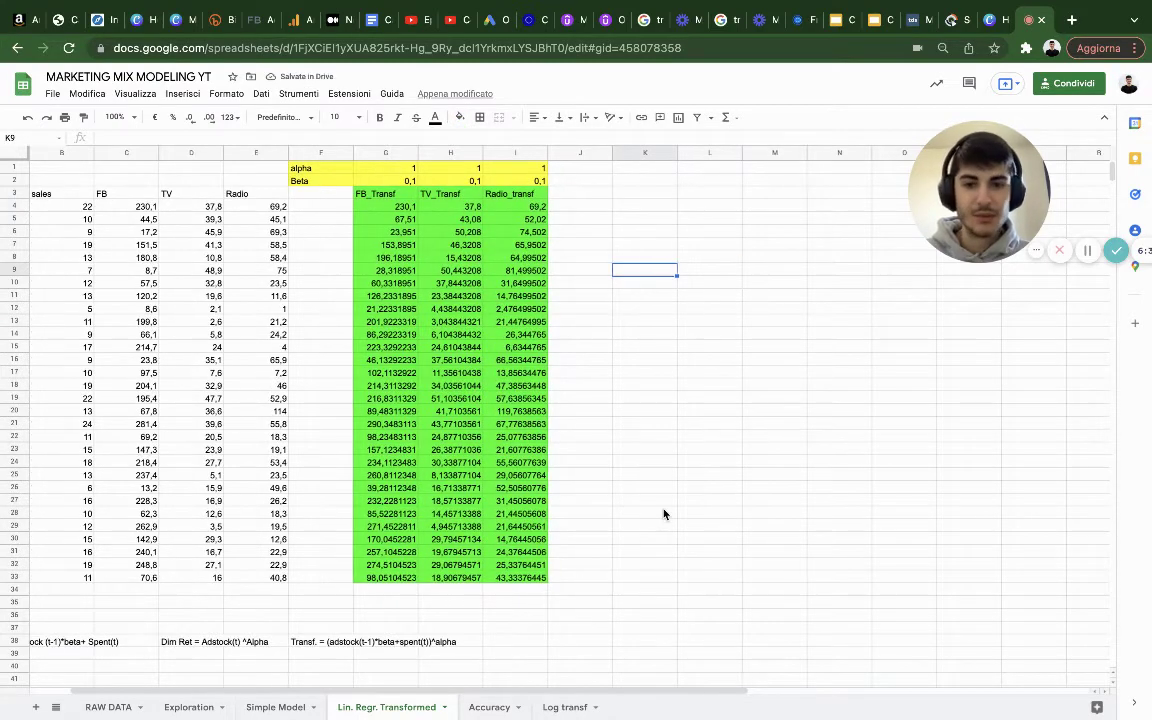
left_click(390, 181)
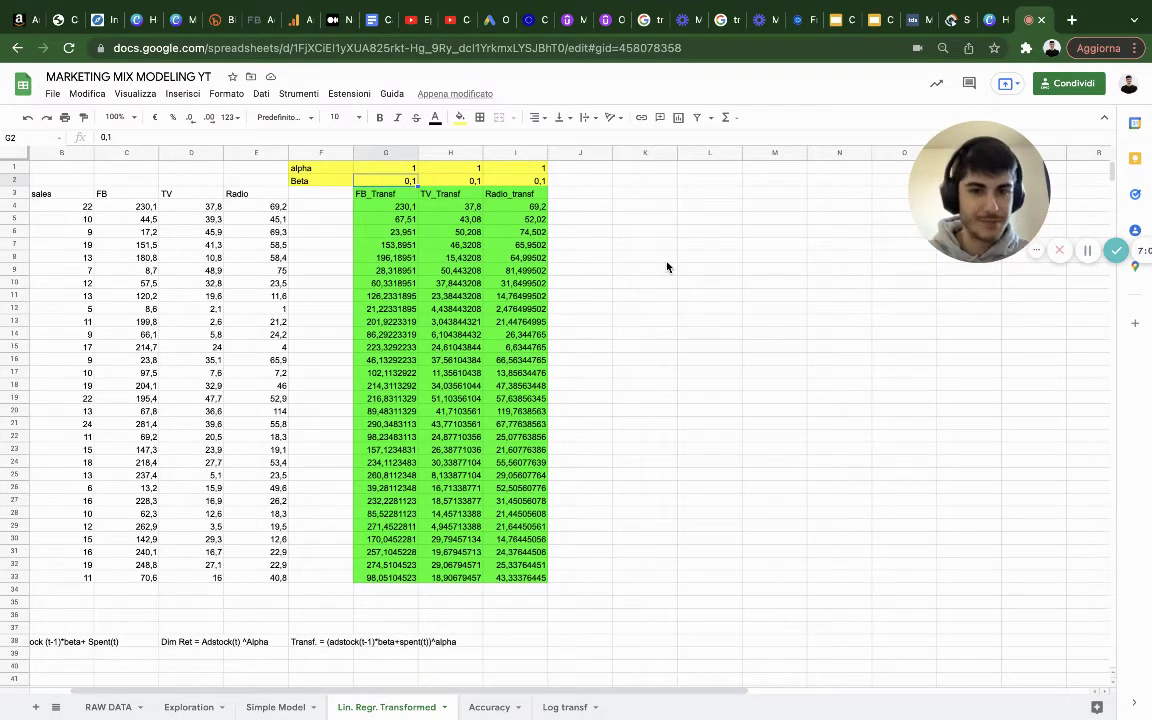
double_click(765, 233)
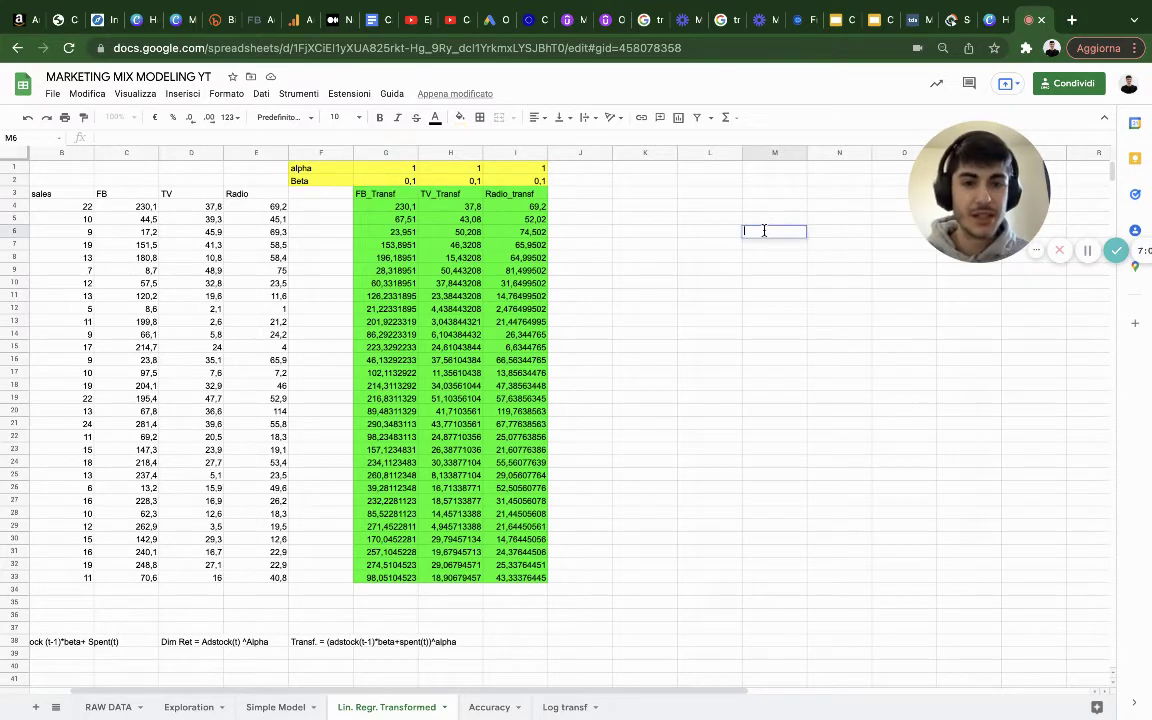
double_click(710, 230)
type("=")
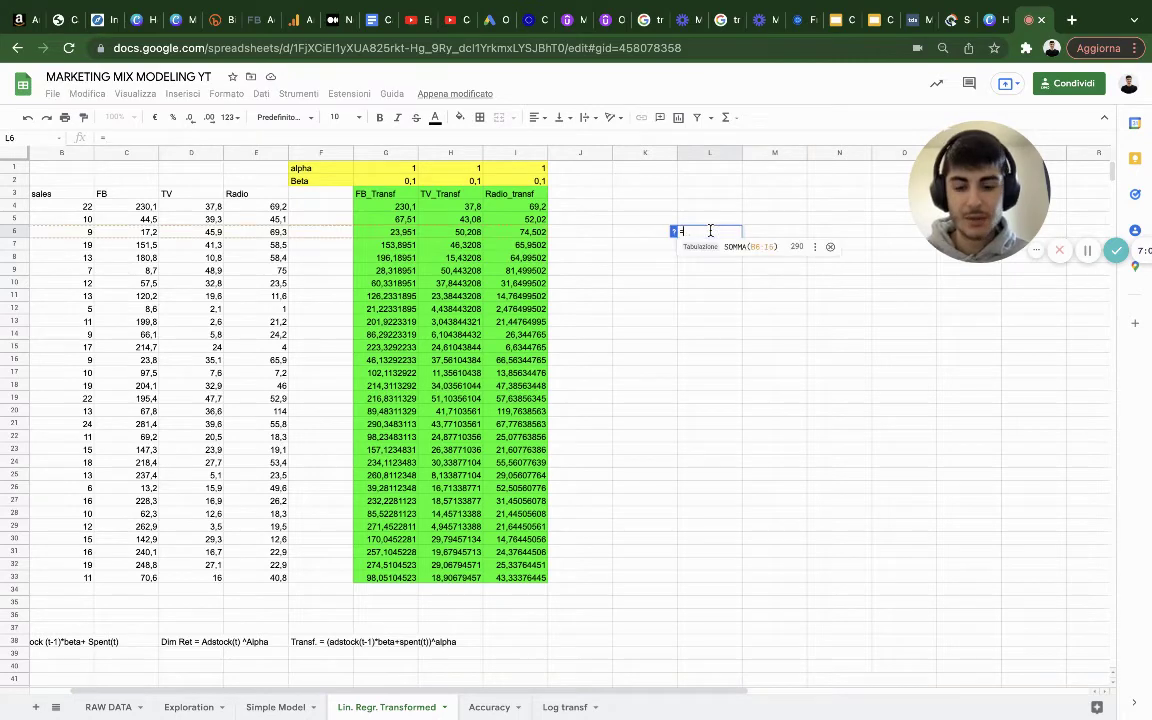
type("Regr")
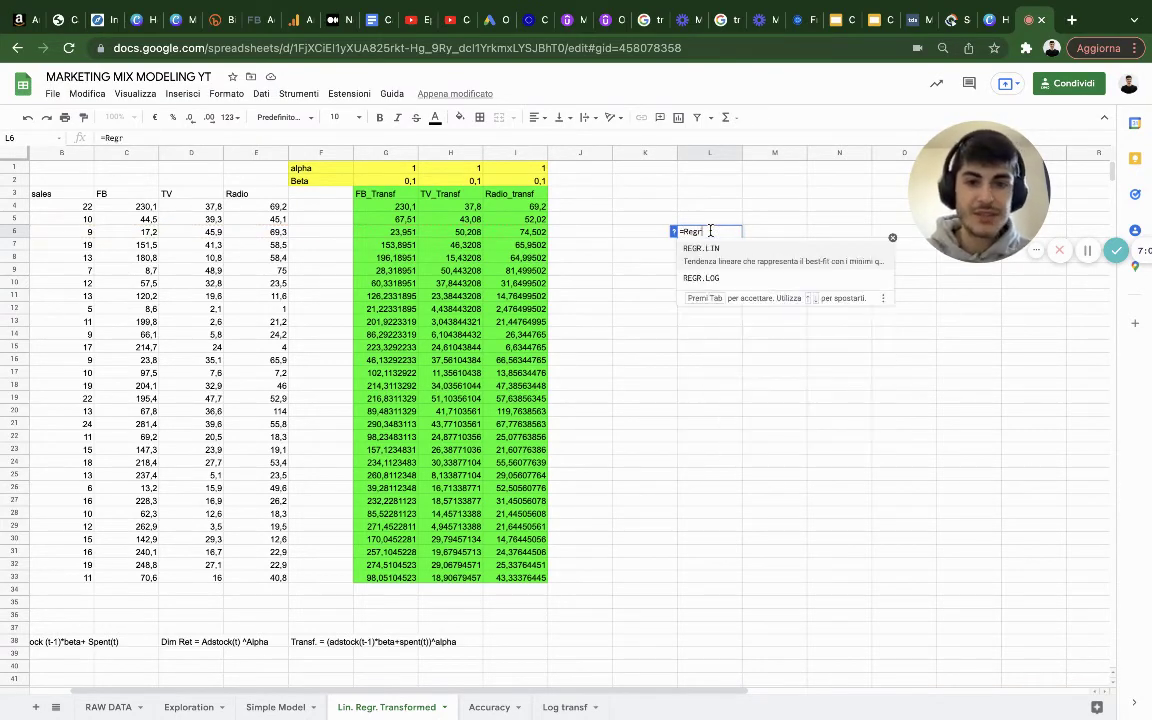
key("Tab")
scroll(219, 202, "left", 2)
left_click(134, 208)
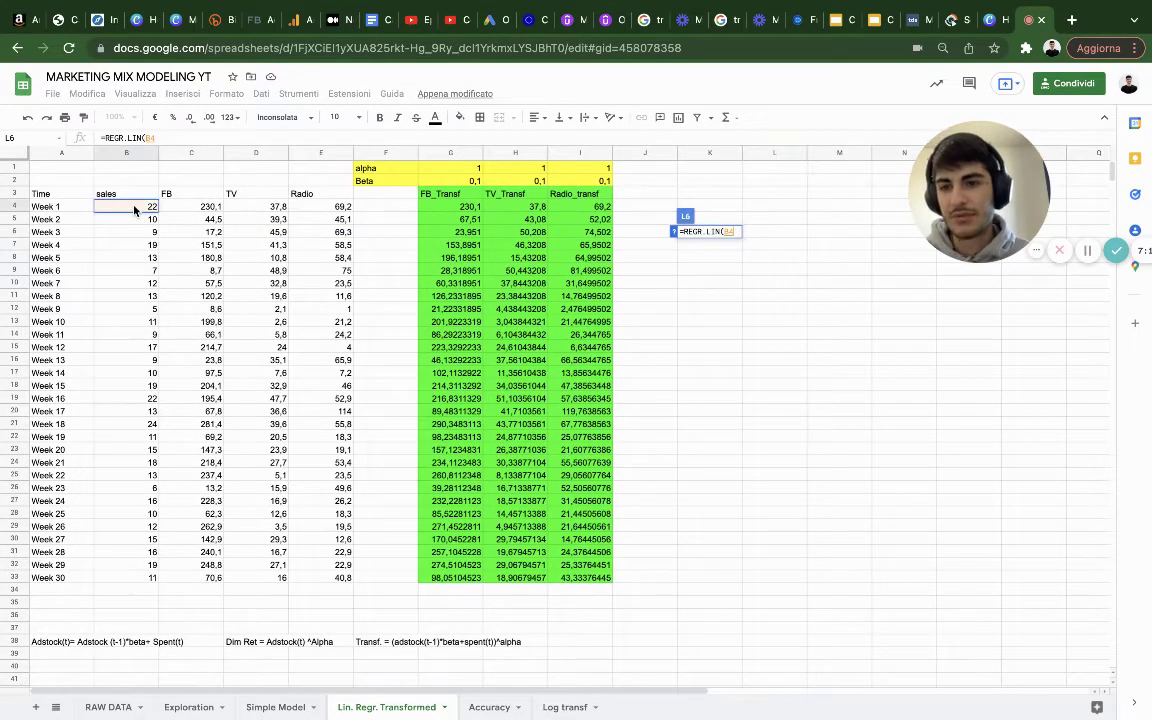
key("ctrl+shift+Down")
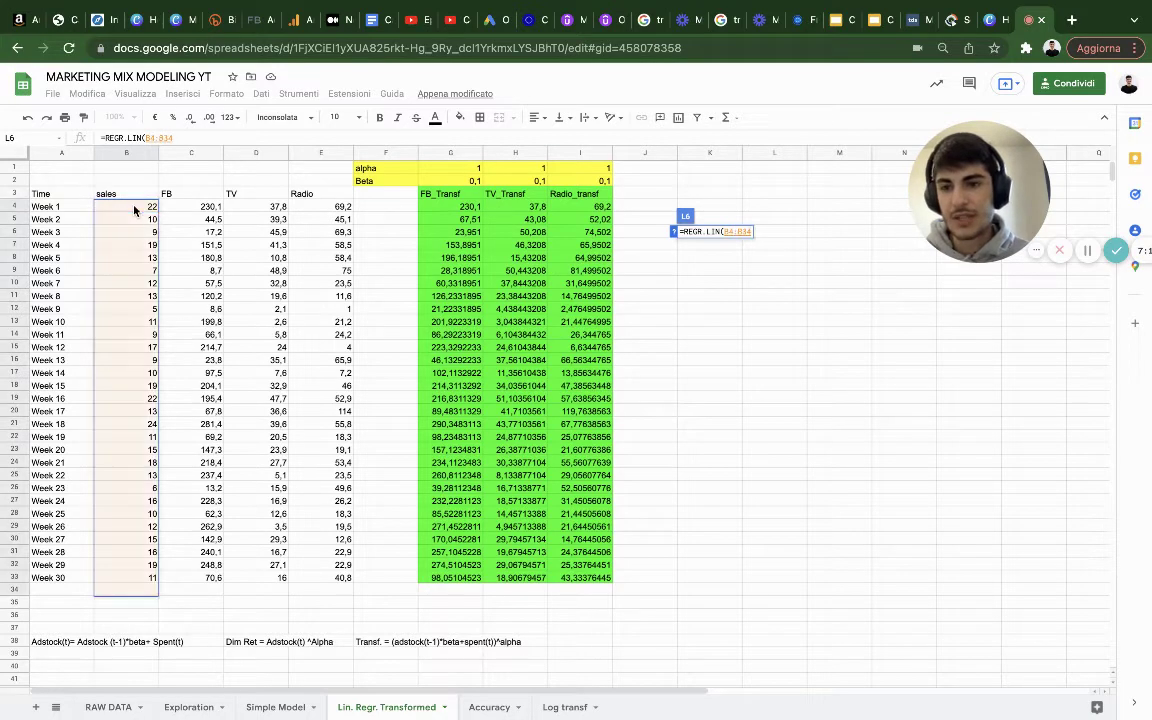
type(";")
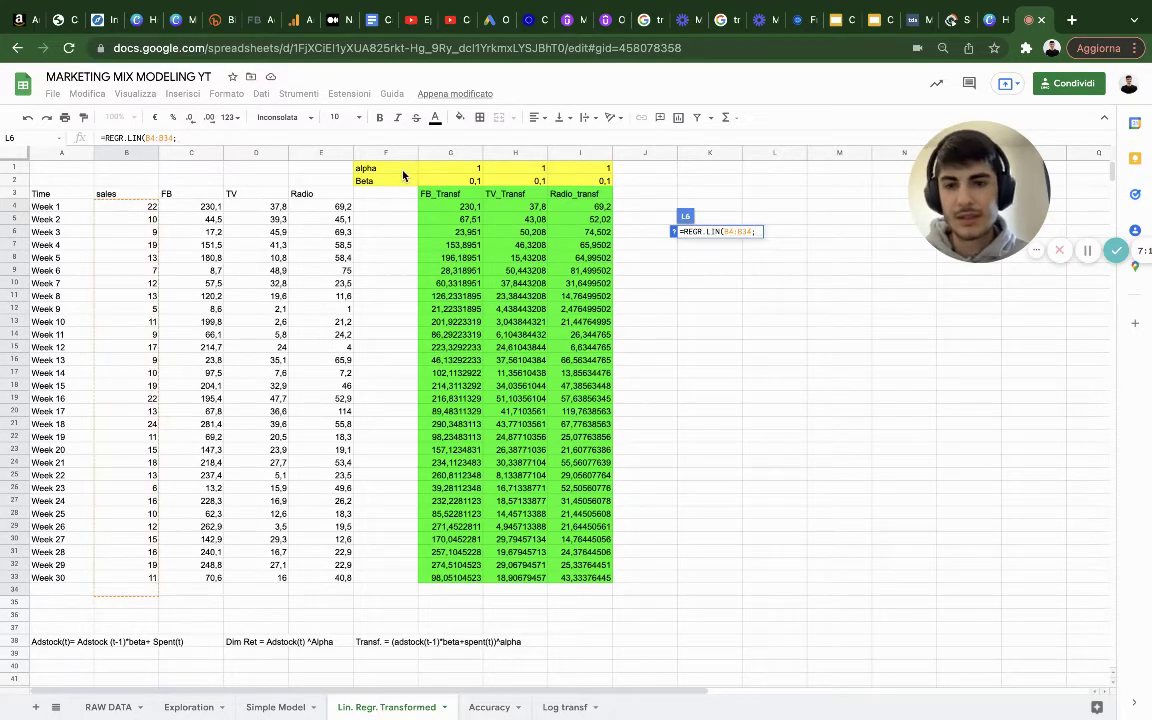
left_click_drag(444, 206, 594, 582)
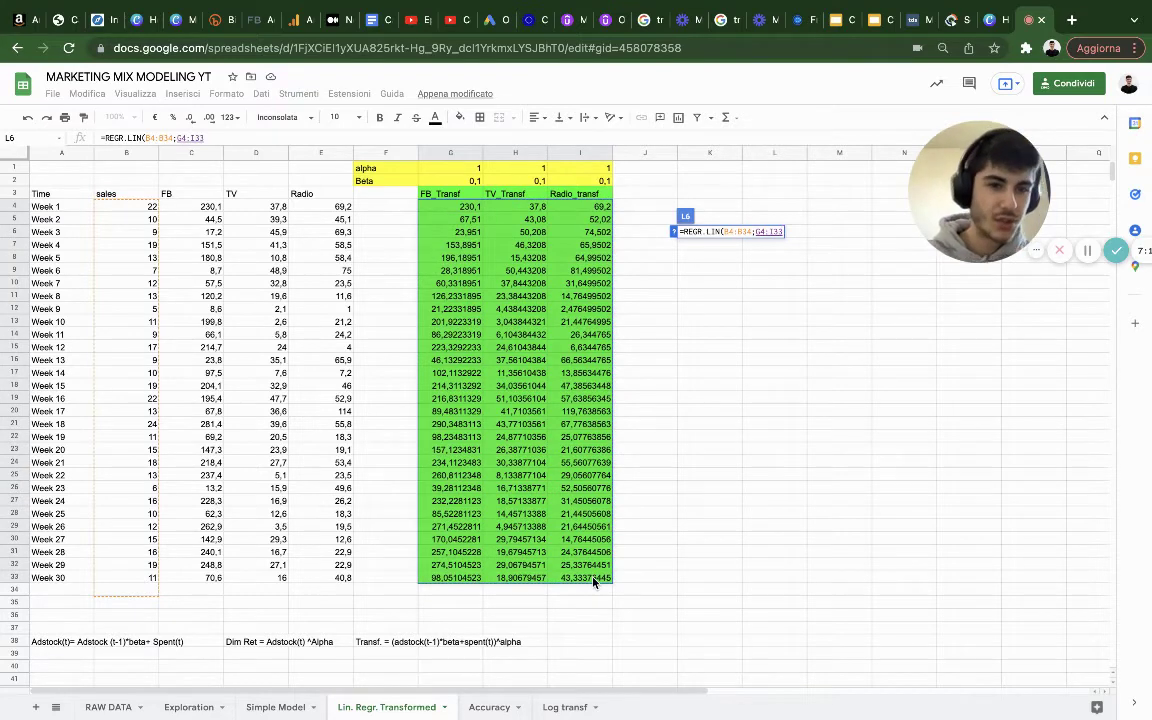
type(";1;1")
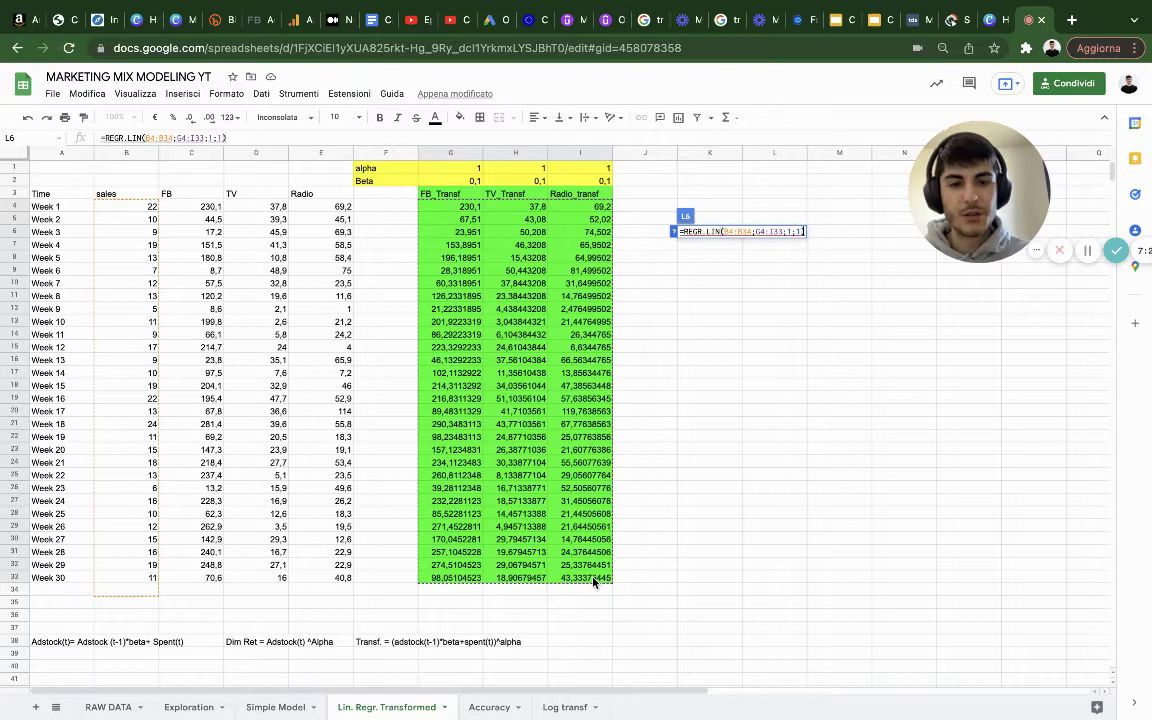
key("Return")
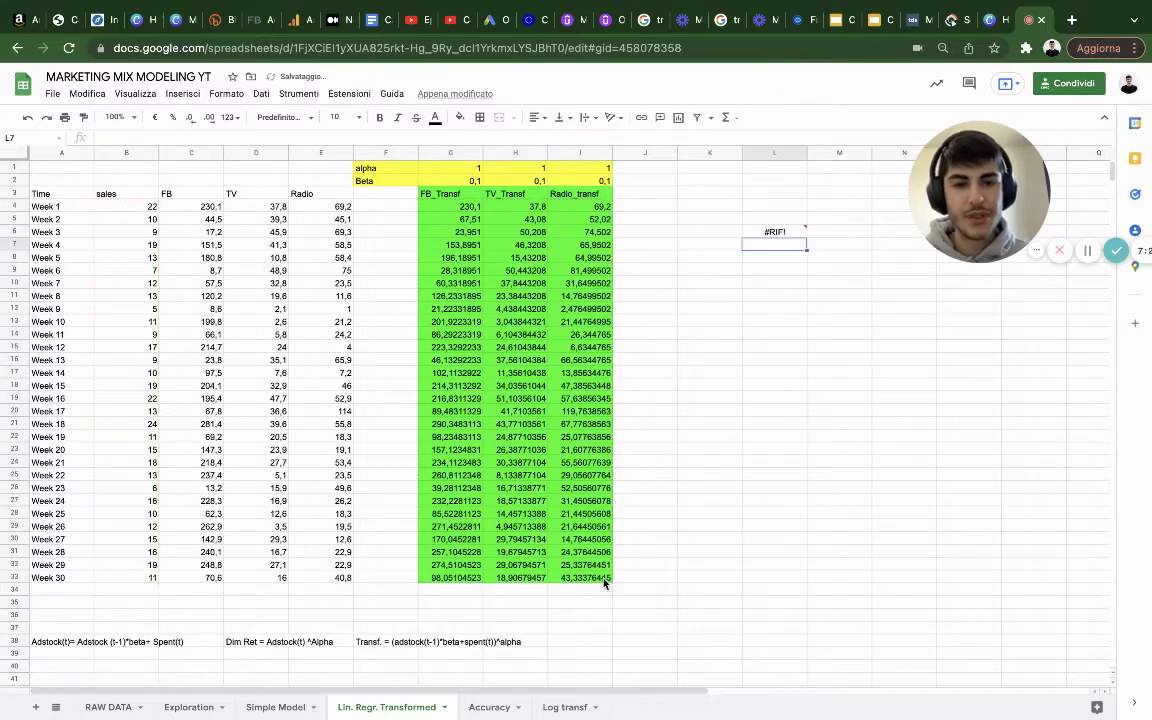
Step: Correct the sales range in the L6 REGR.LIN formula to B4:B33 so it matches the 30-row predictor range
double_click(799, 236)
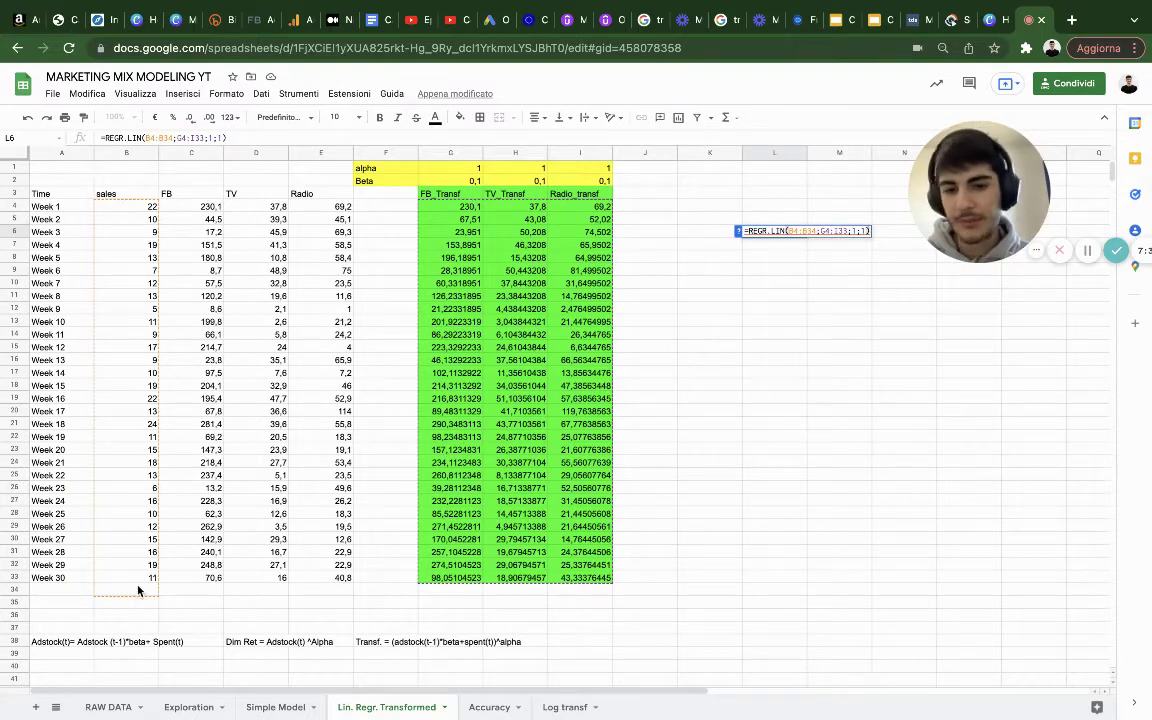
left_click(817, 230)
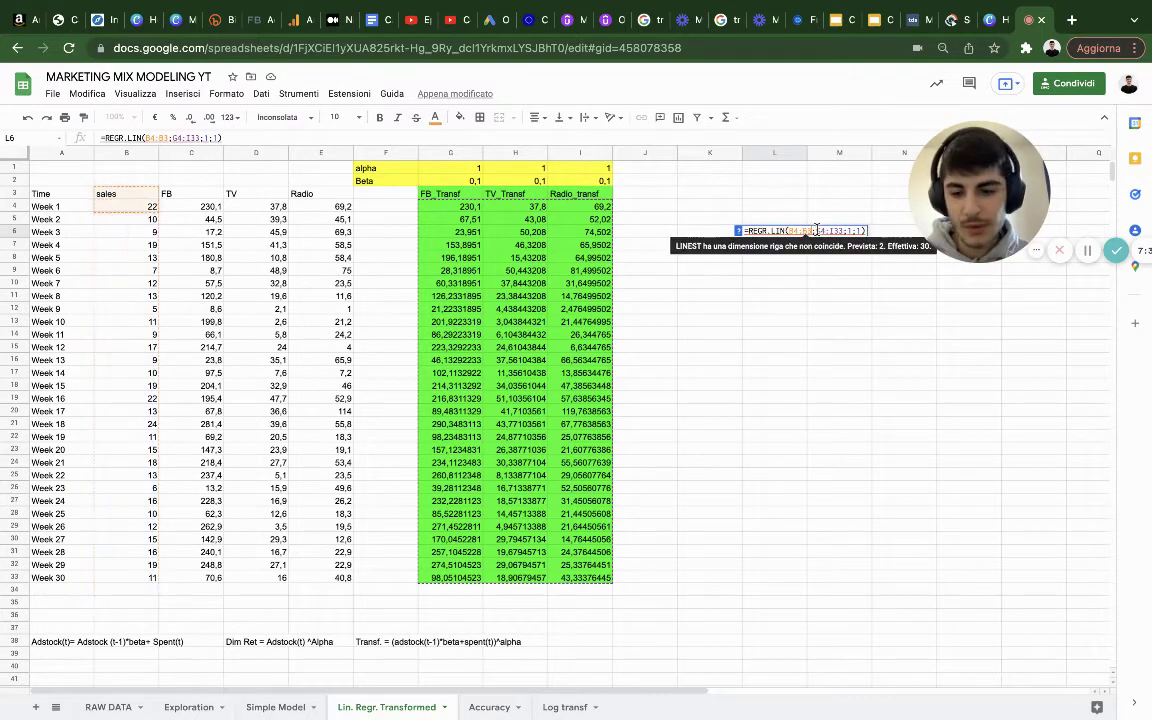
key("BackSpace")
type("3")
key("Return")
scroll(869, 347, "right", 2)
scroll(869, 347, "right", 2)
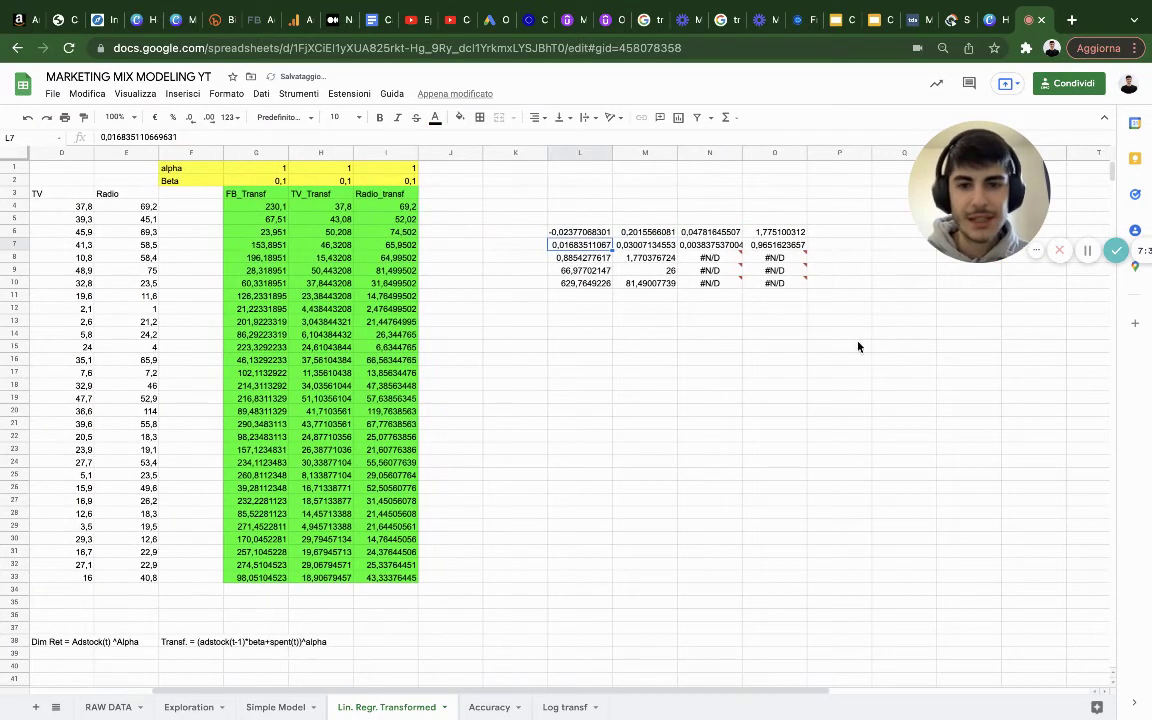
Step: Label the regression coefficient columns in row 5: Intercept in O5, FB in N5, TV in M5 and Radio in L5
left_click(580, 217)
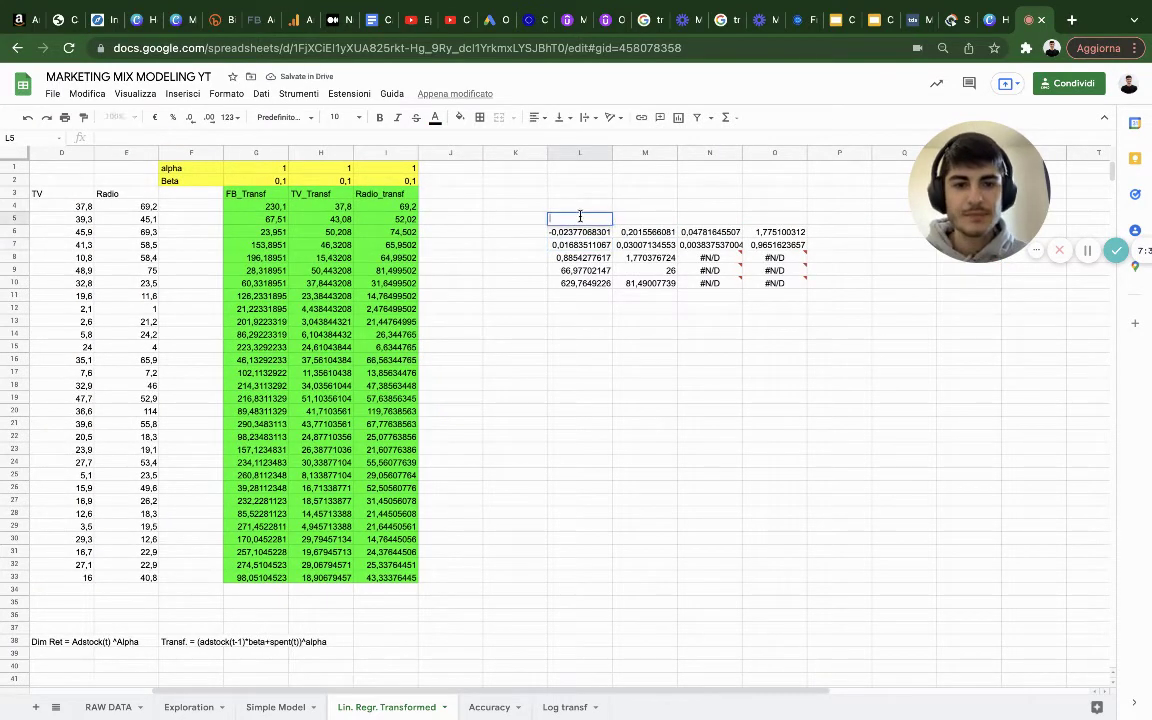
left_click(781, 216)
type("Inte")
type("rcept")
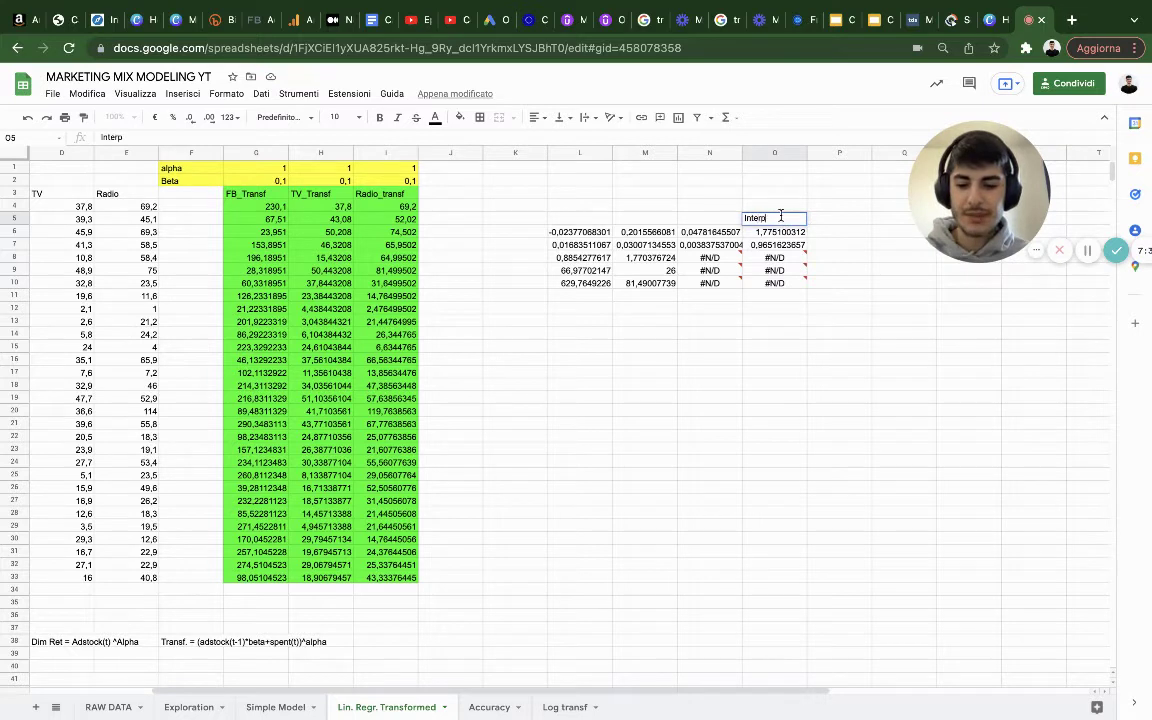
left_click(712, 219)
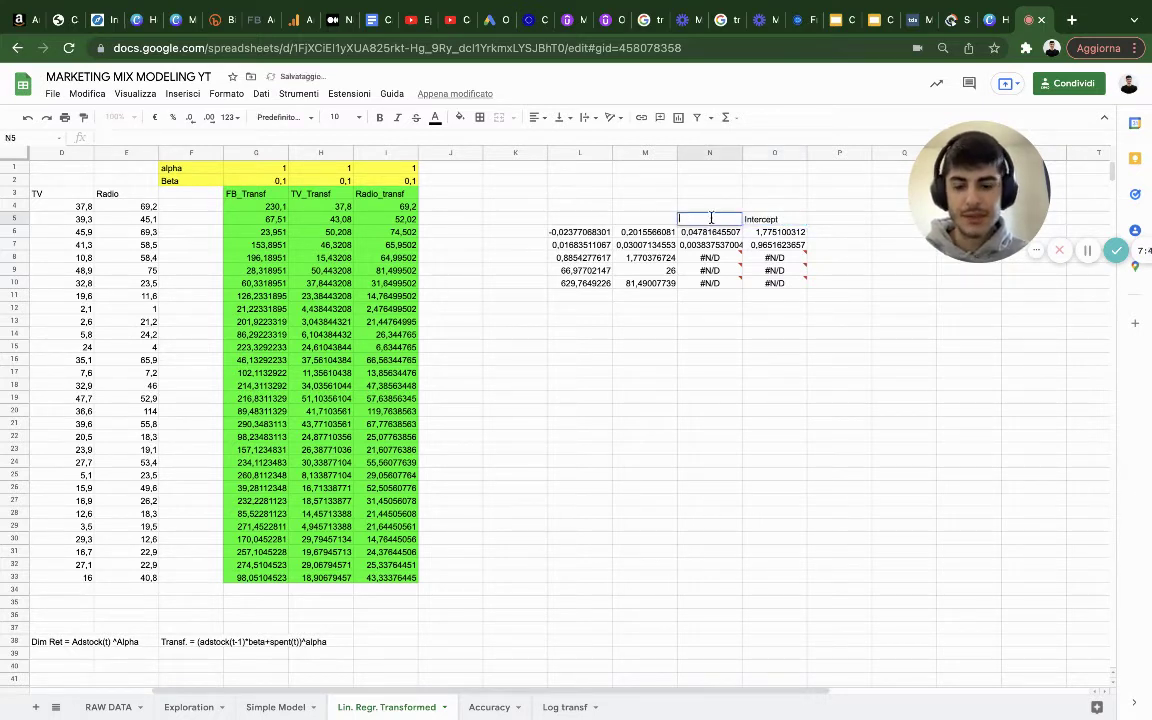
type("FB")
left_click(649, 217)
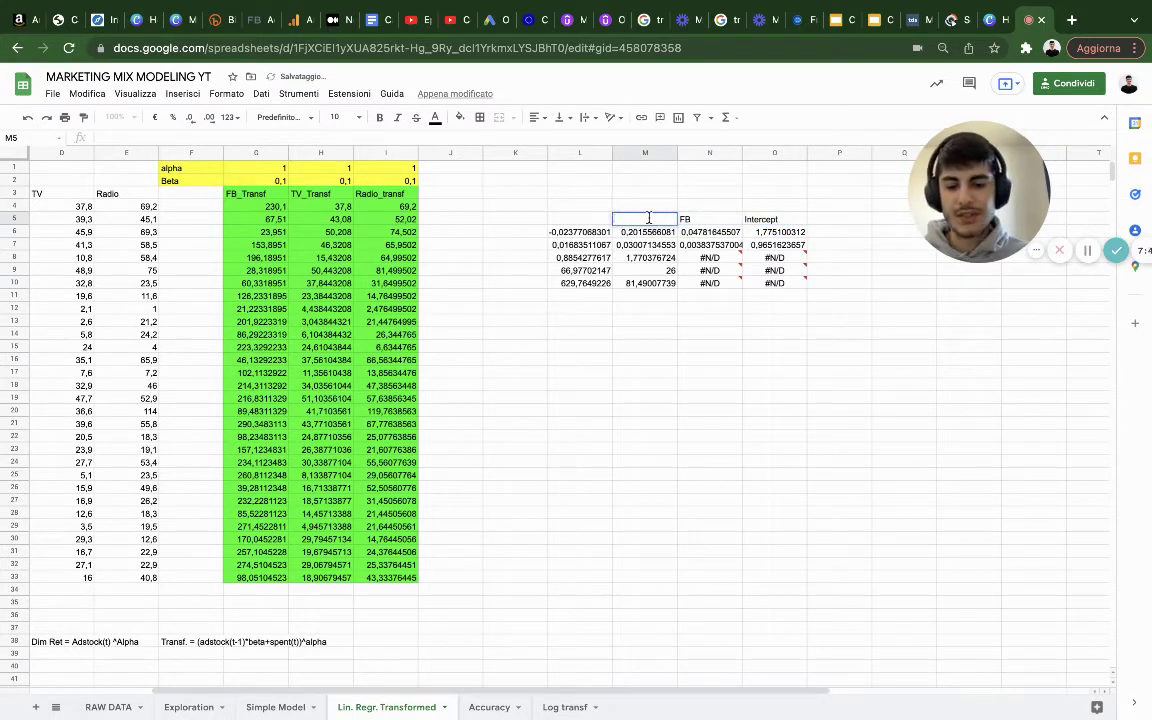
type("TV")
left_click(562, 216)
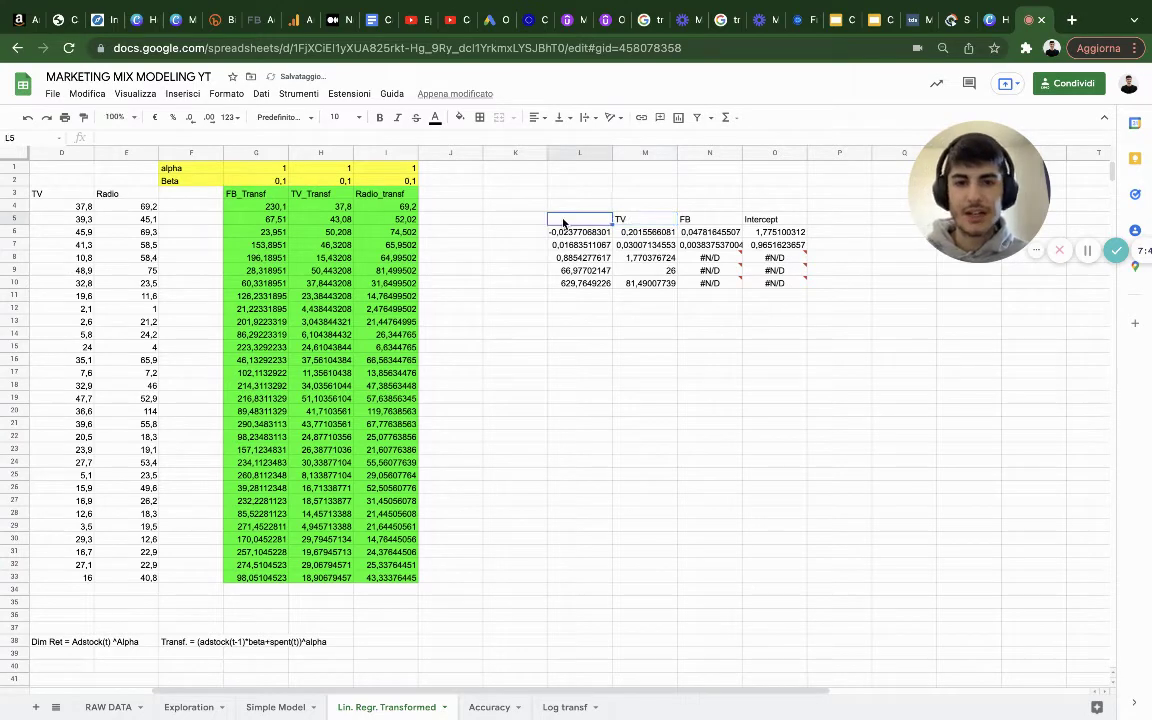
type("Radio")
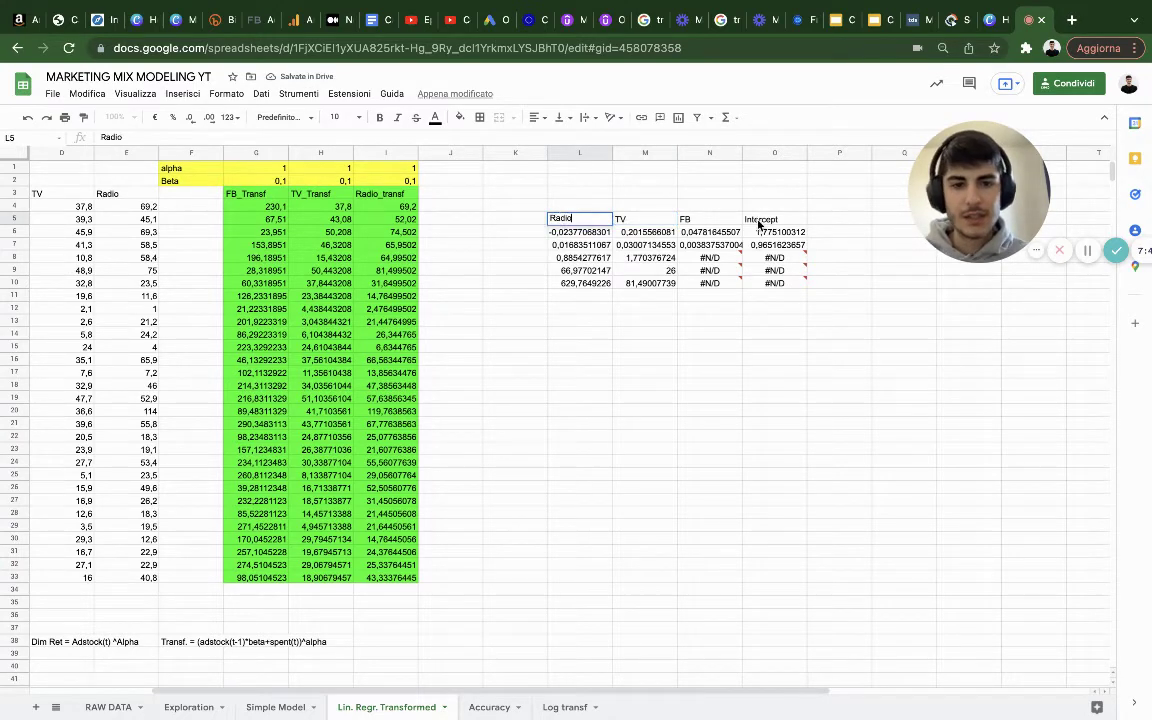
Step: Shade the coefficient header cells L5:O5 yellow
left_click_drag(775, 218, 576, 220)
left_click(457, 117)
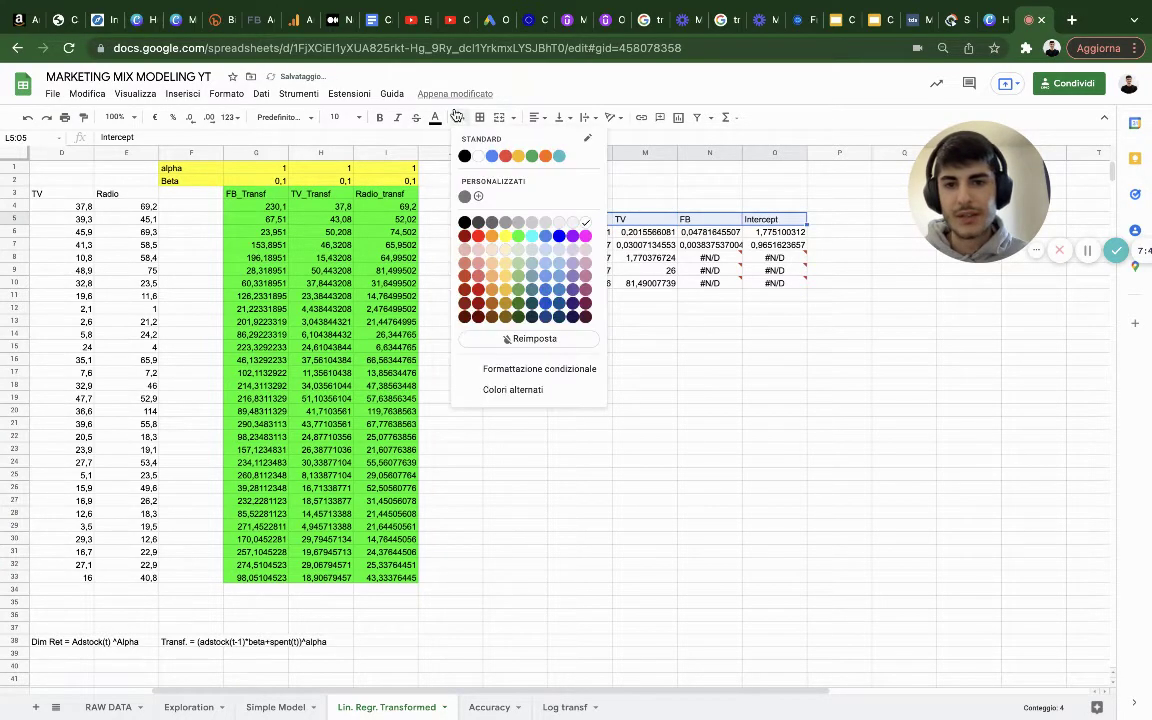
left_click(505, 235)
Step: Label K8 as R^2 and shade K8:L8 yellow
left_click(539, 257)
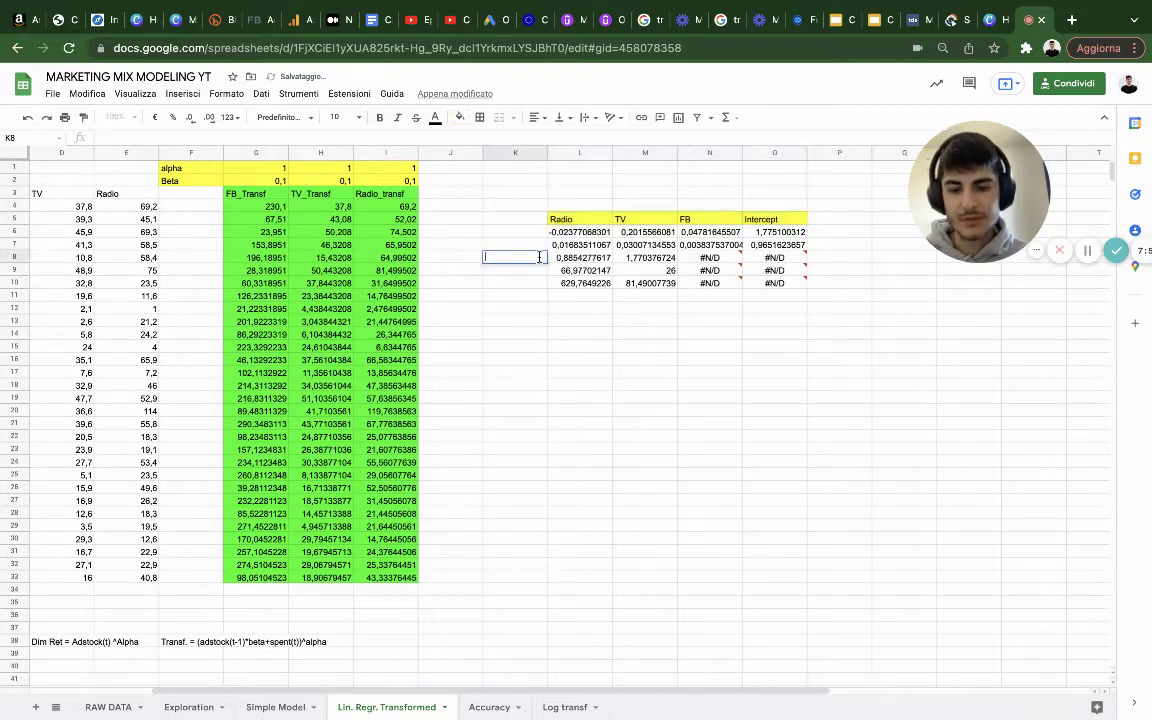
type("R^2")
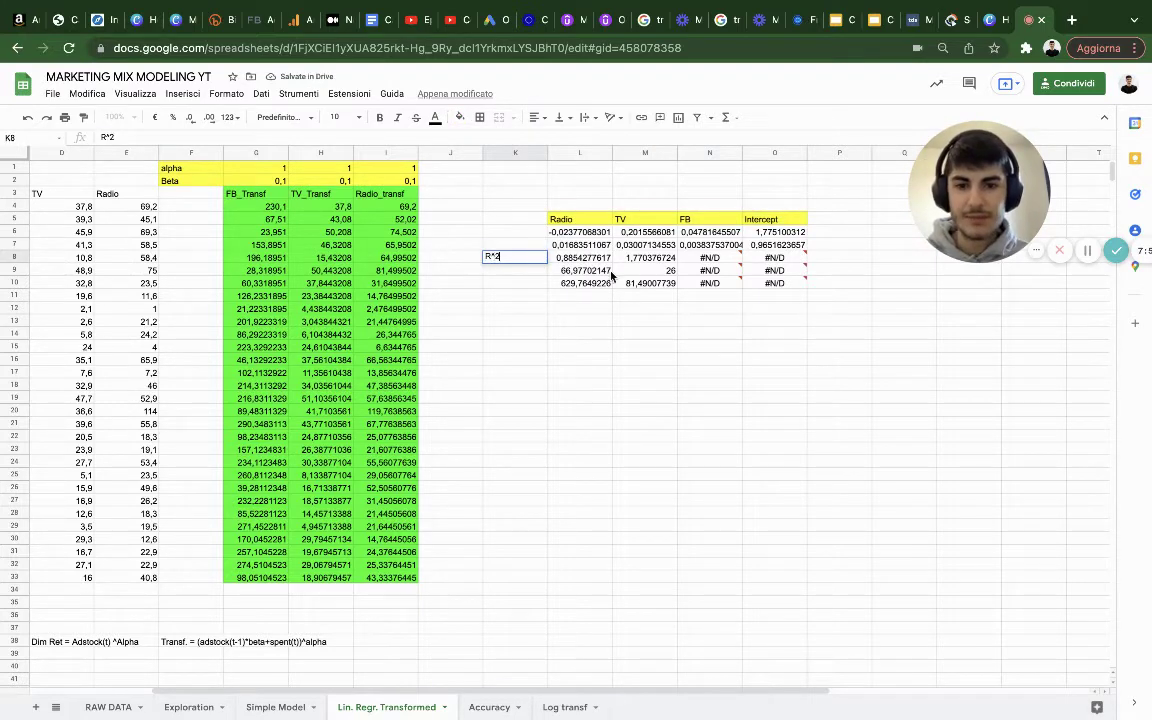
left_click_drag(591, 258, 515, 258)
left_click(460, 117)
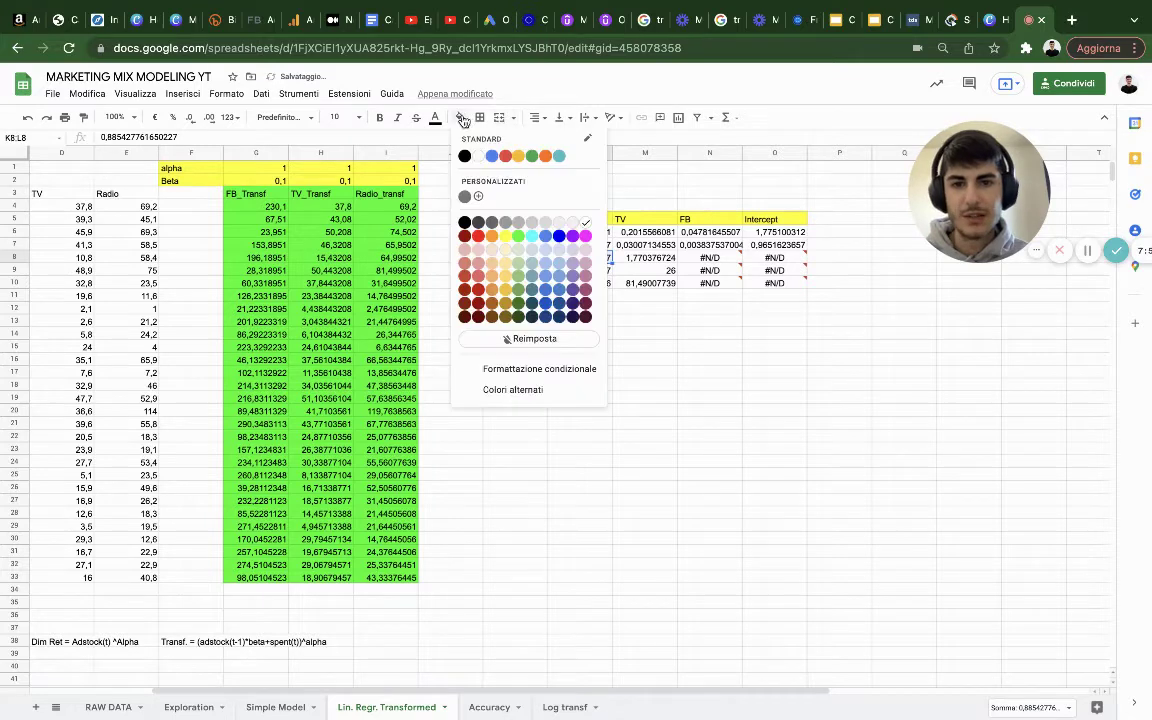
left_click(505, 236)
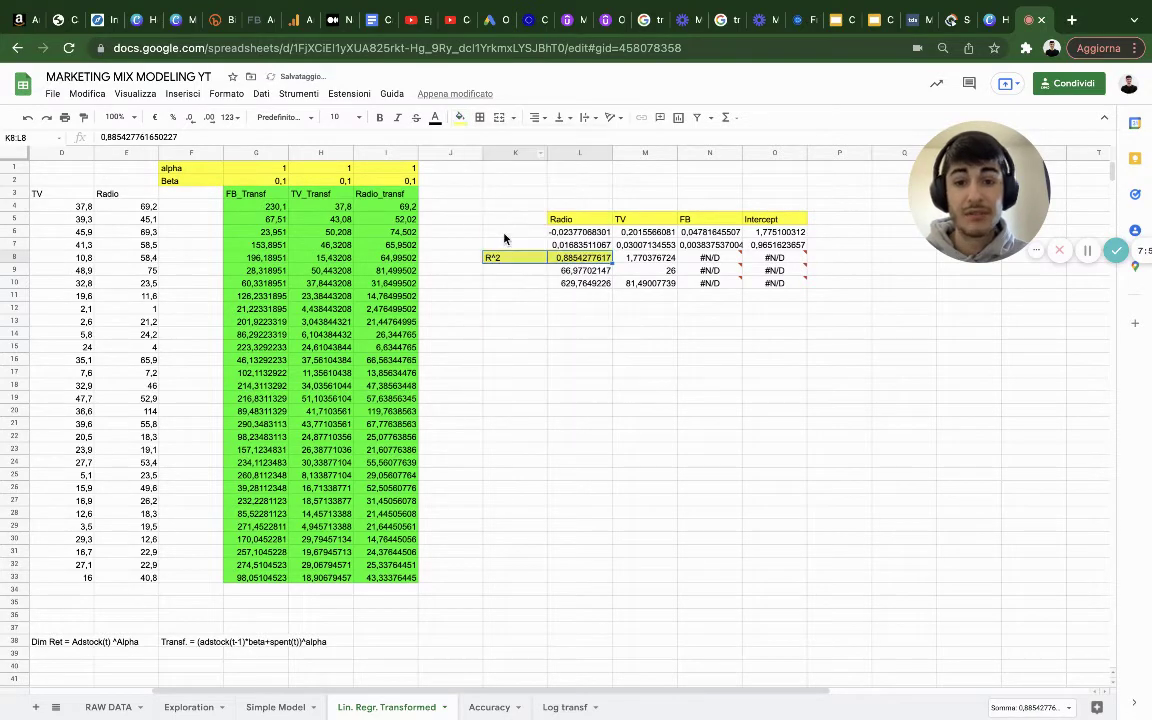
Step: Enter the label RMSE in K11 and reference the regression's standard error in M8 from L11
left_click(527, 295)
type("R")
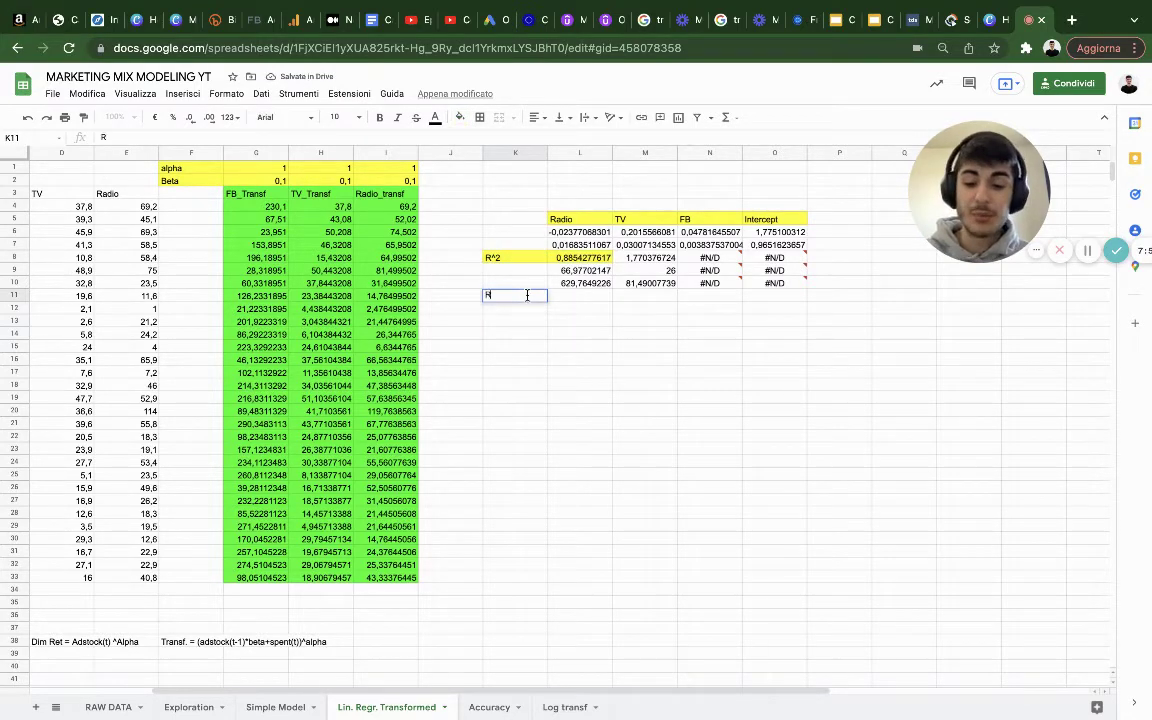
type("MSE")
left_click(598, 296)
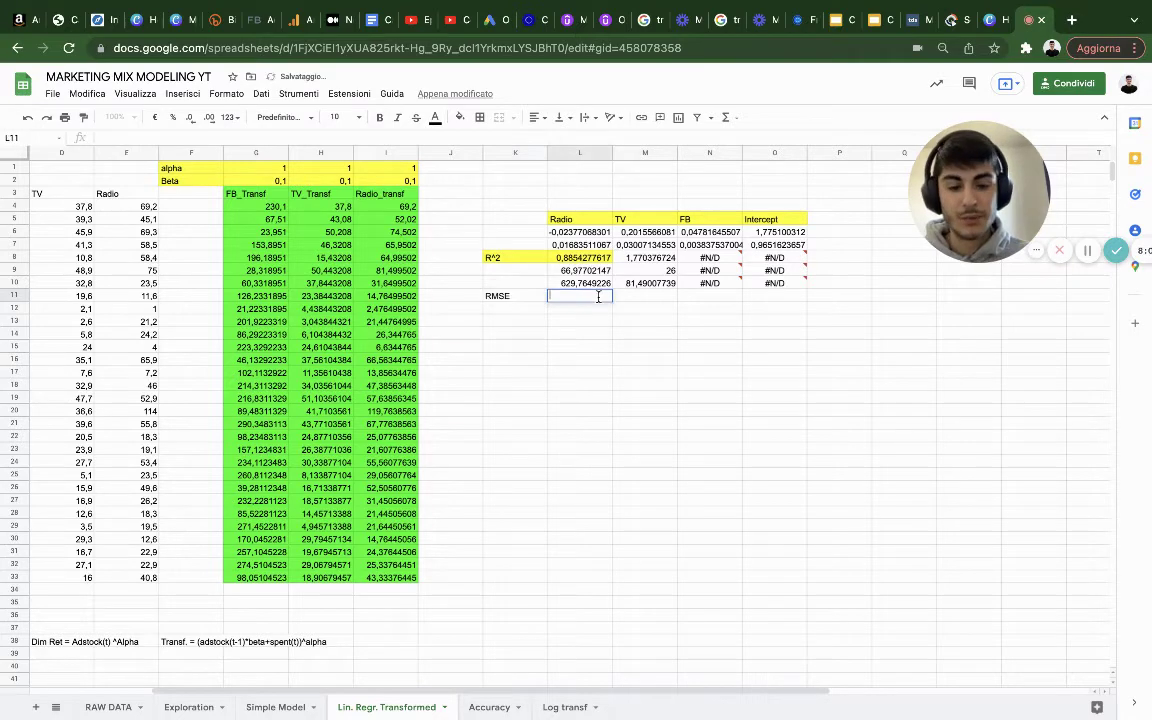
type("=")
left_click(645, 258)
key("Return")
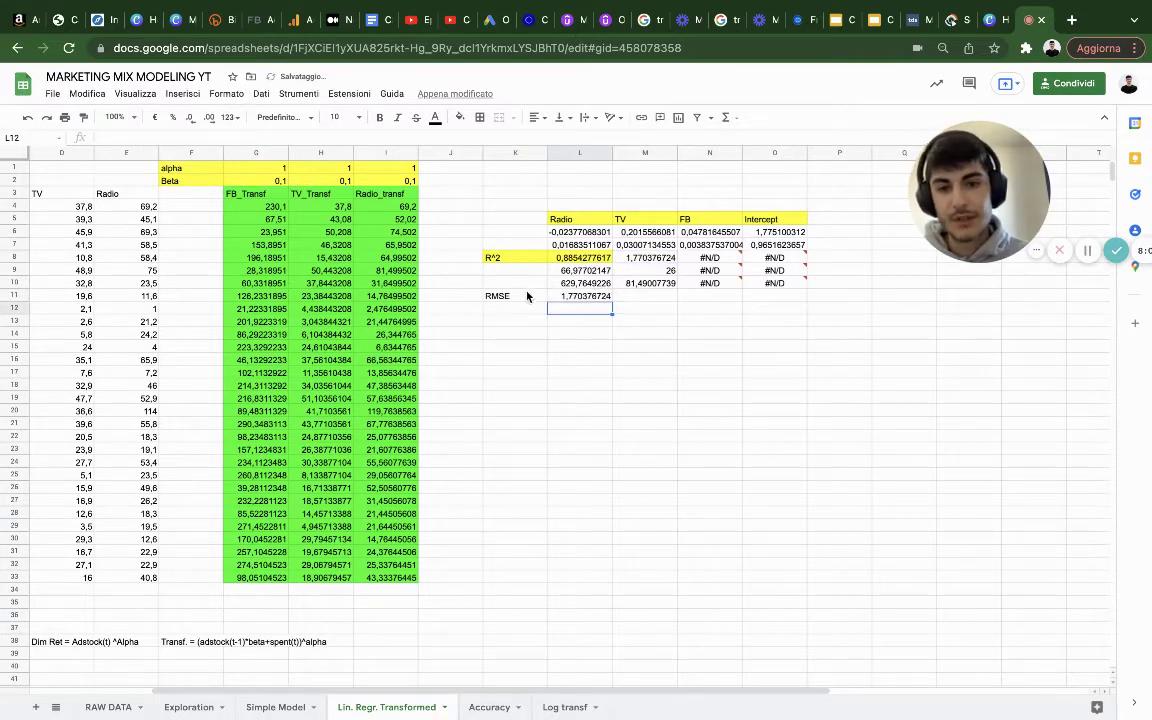
Step: Shade the RMSE cells K11:L11 yellow
left_click_drag(527, 296, 580, 296)
left_click(460, 117)
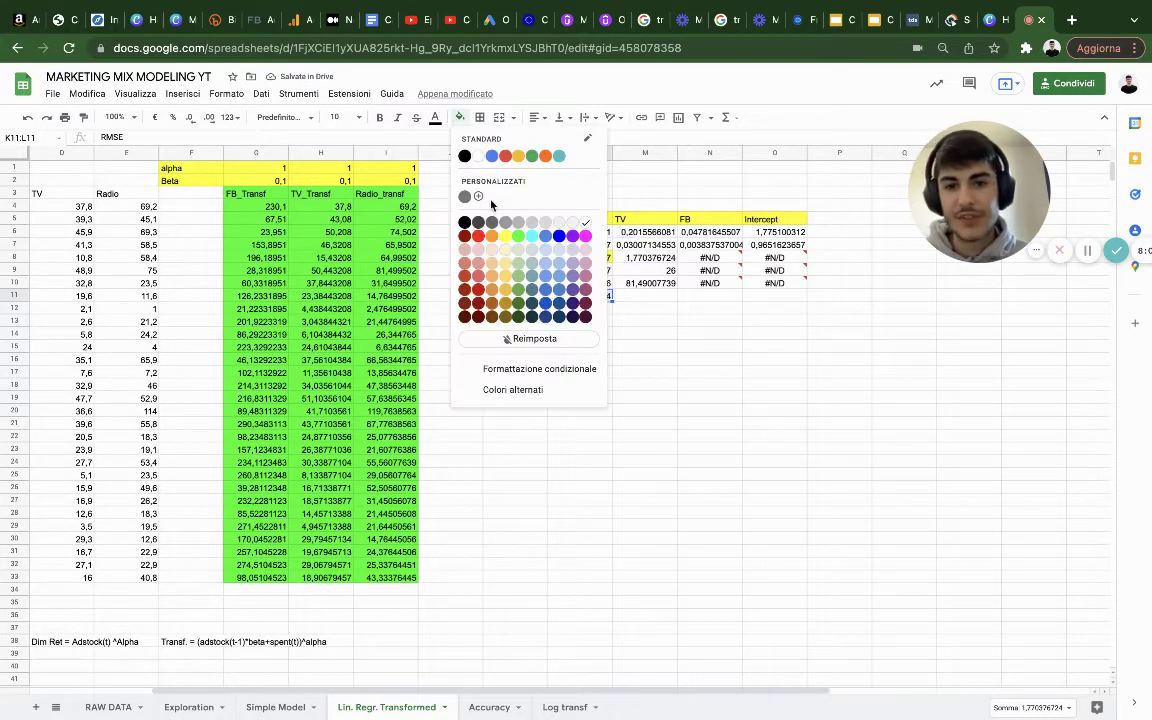
left_click(504, 237)
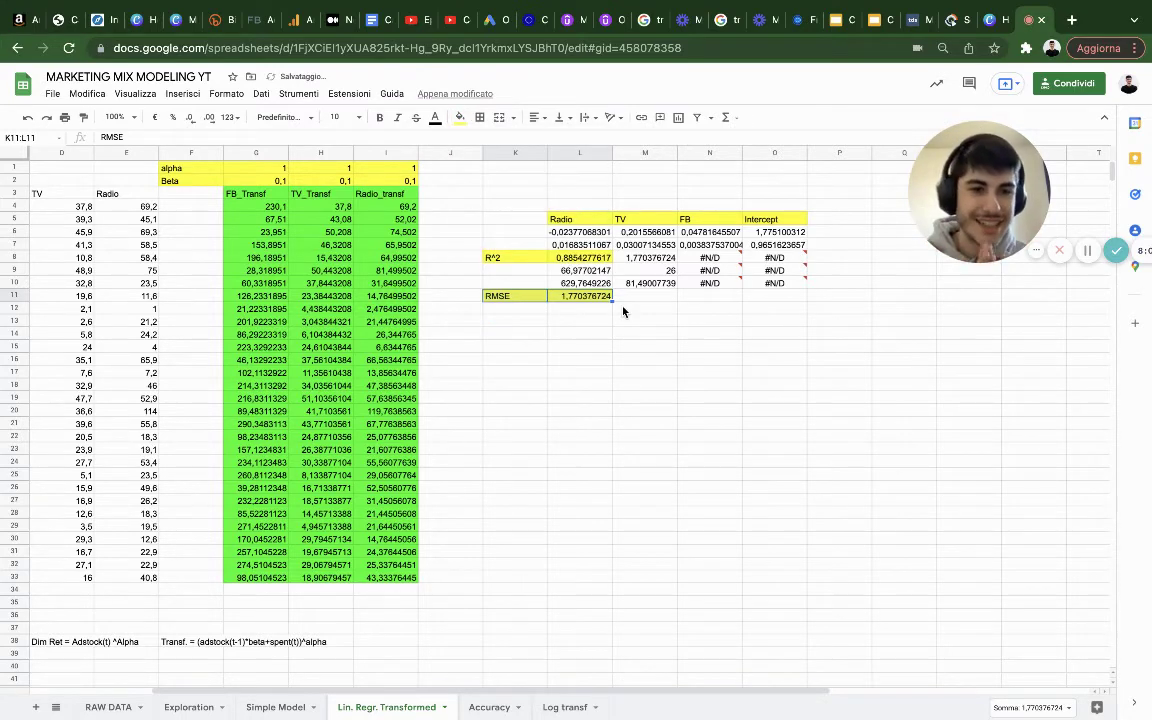
left_click(575, 262)
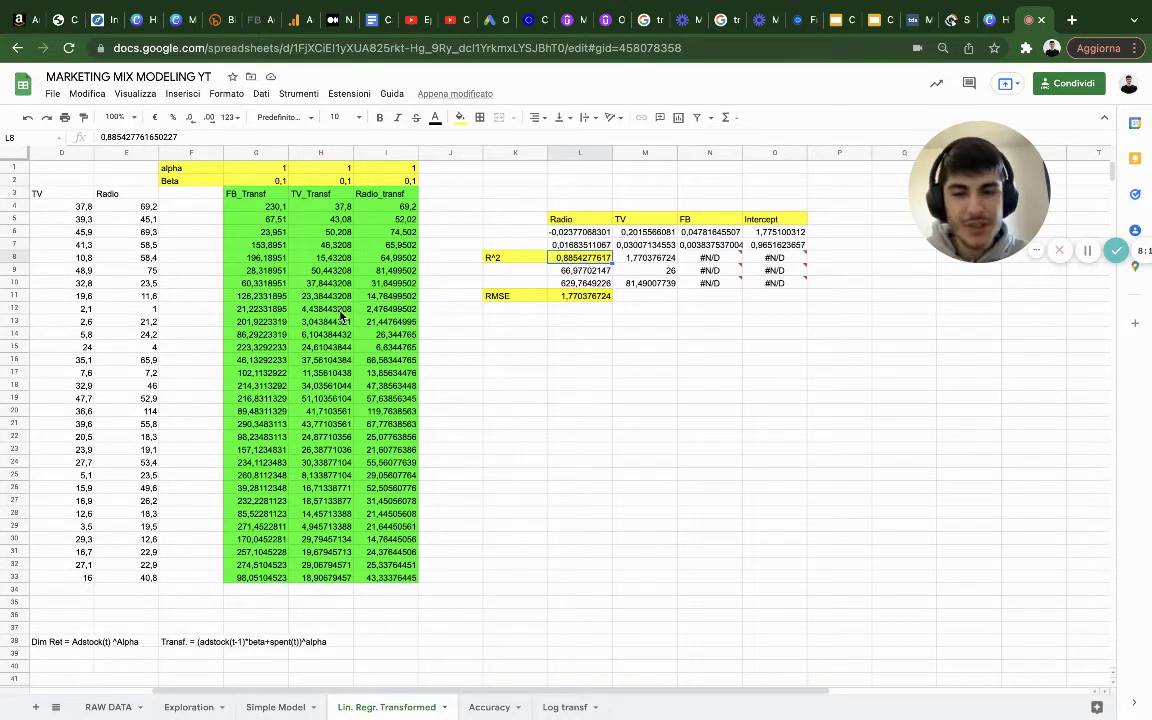
Step: Try FB Beta values of 0,2 and 0,3 in G2 to compare the regression fit
left_click(257, 178)
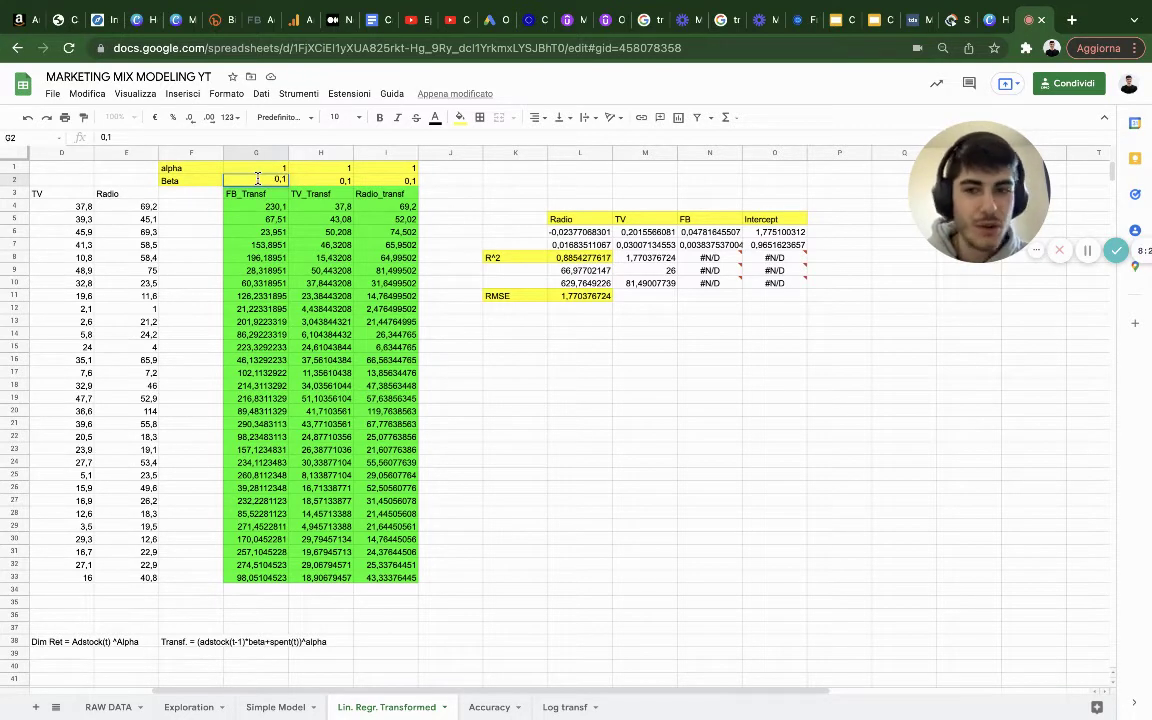
type("0,2")
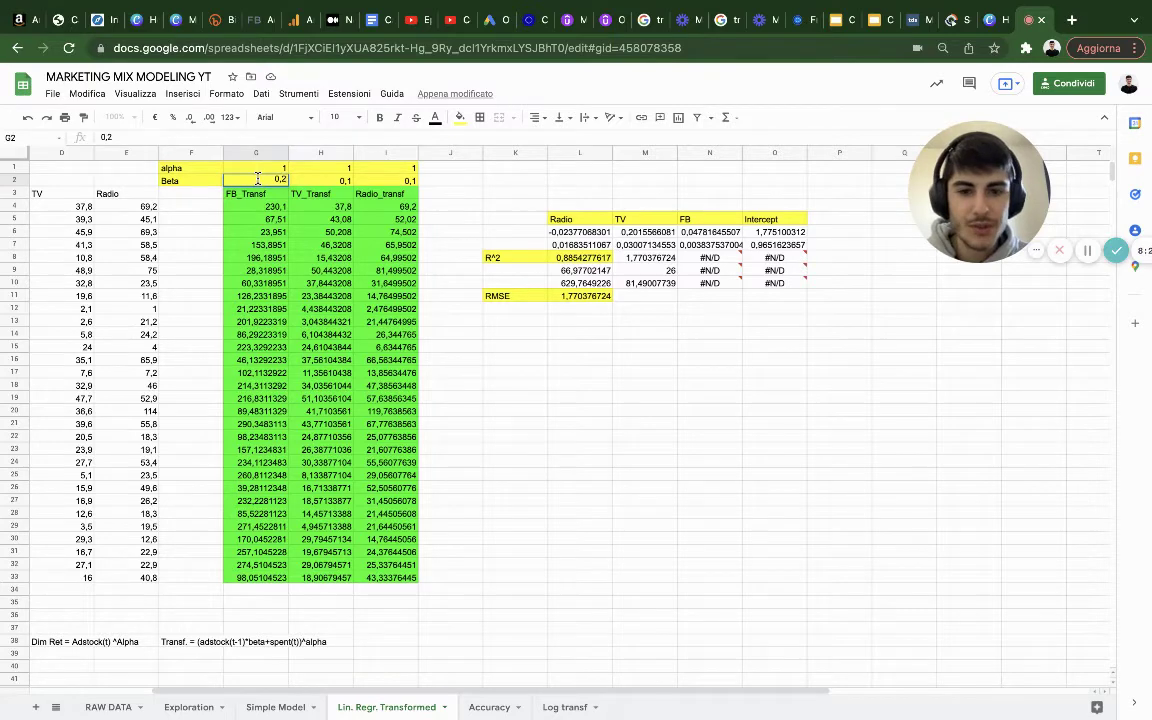
key("Return")
left_click(246, 178)
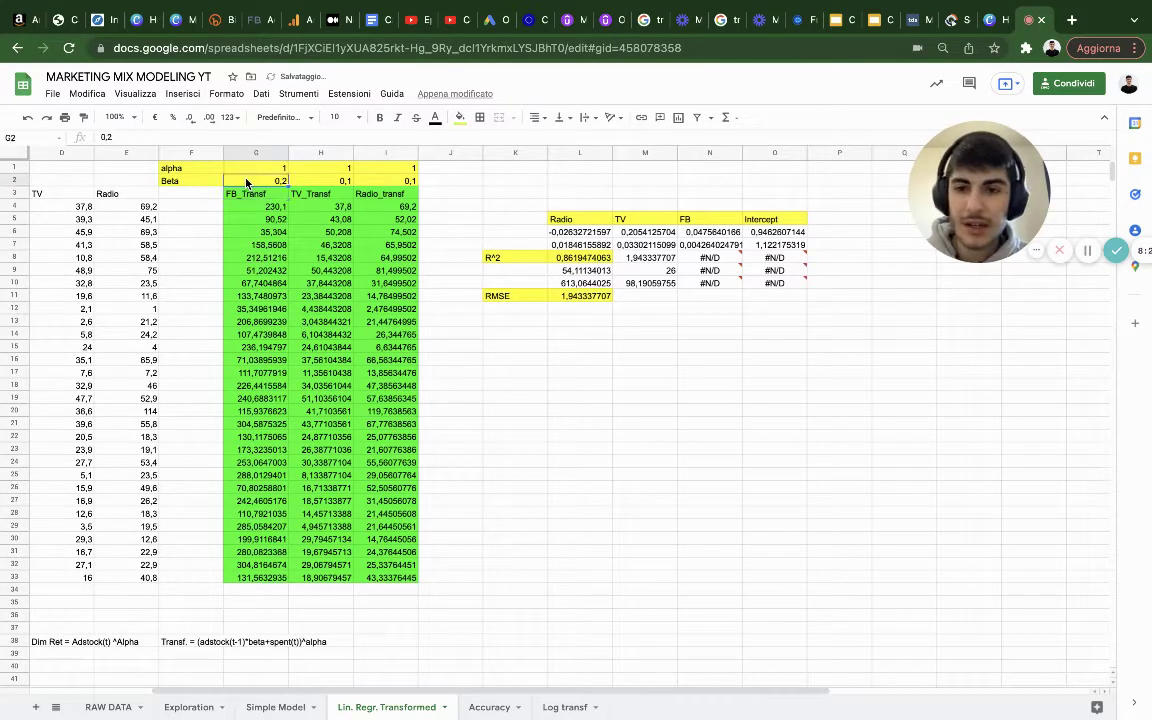
key("Return")
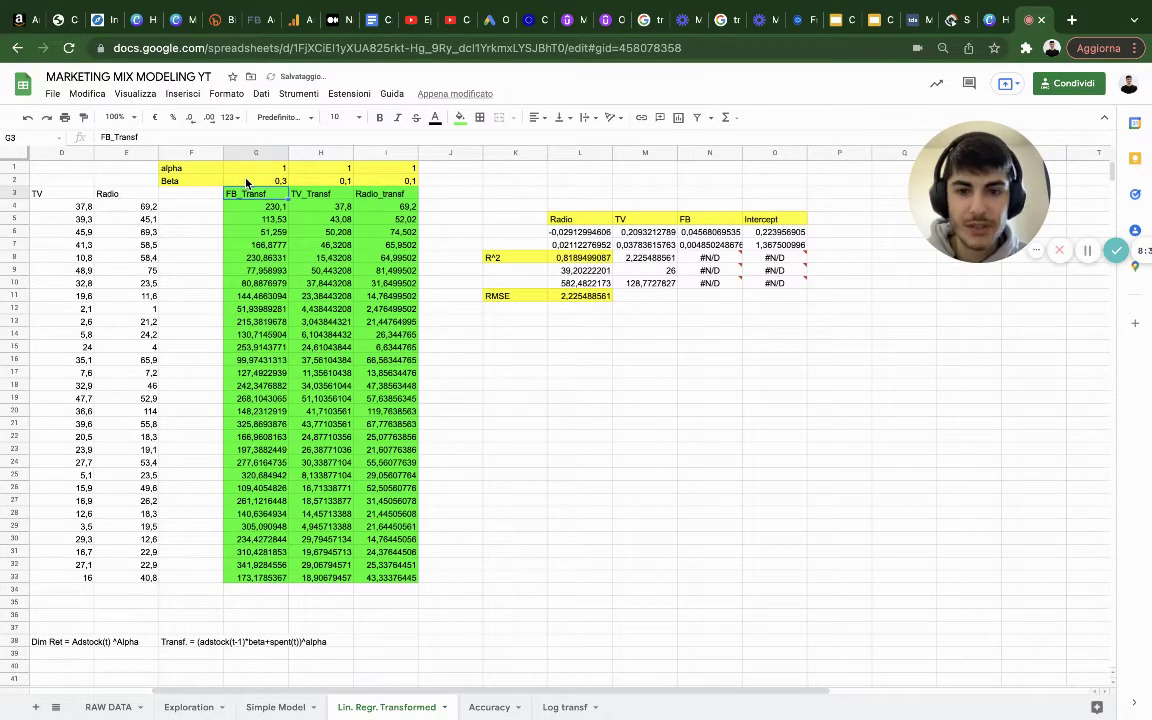
Step: Set the FB Beta in G2 to 0,2
left_click(250, 181)
type("0,2")
key("Return")
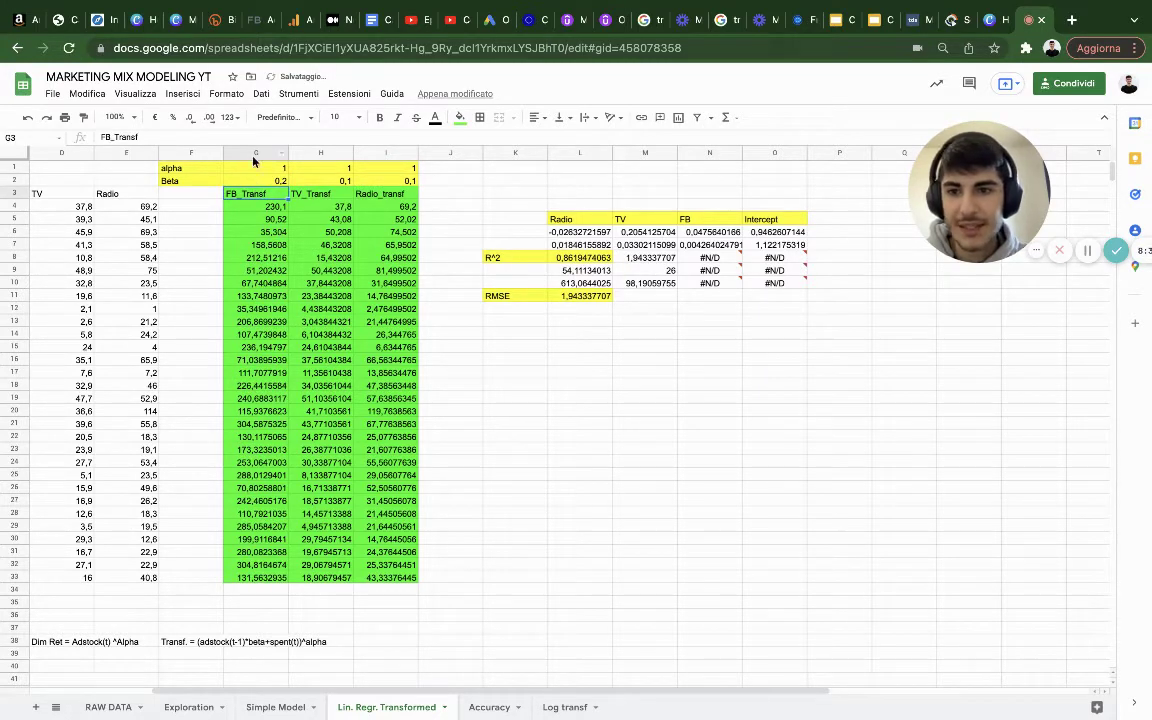
Step: Try an FB alpha of 0.8 in G1
left_click(250, 167)
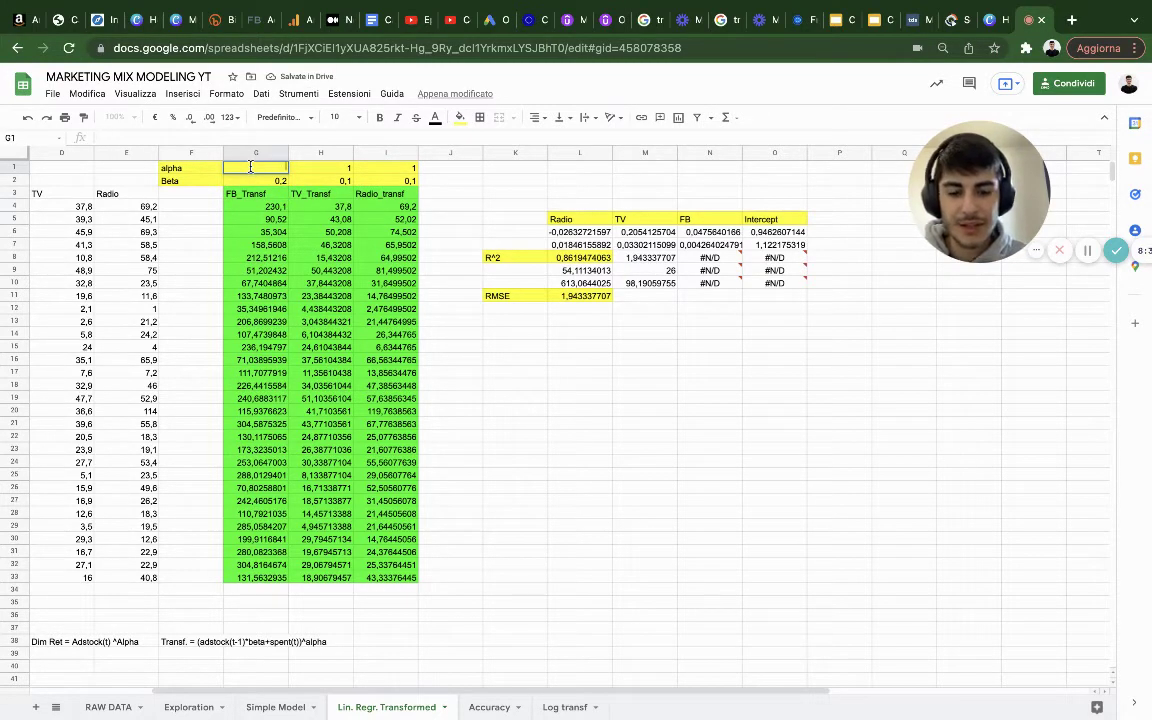
type("0,8")
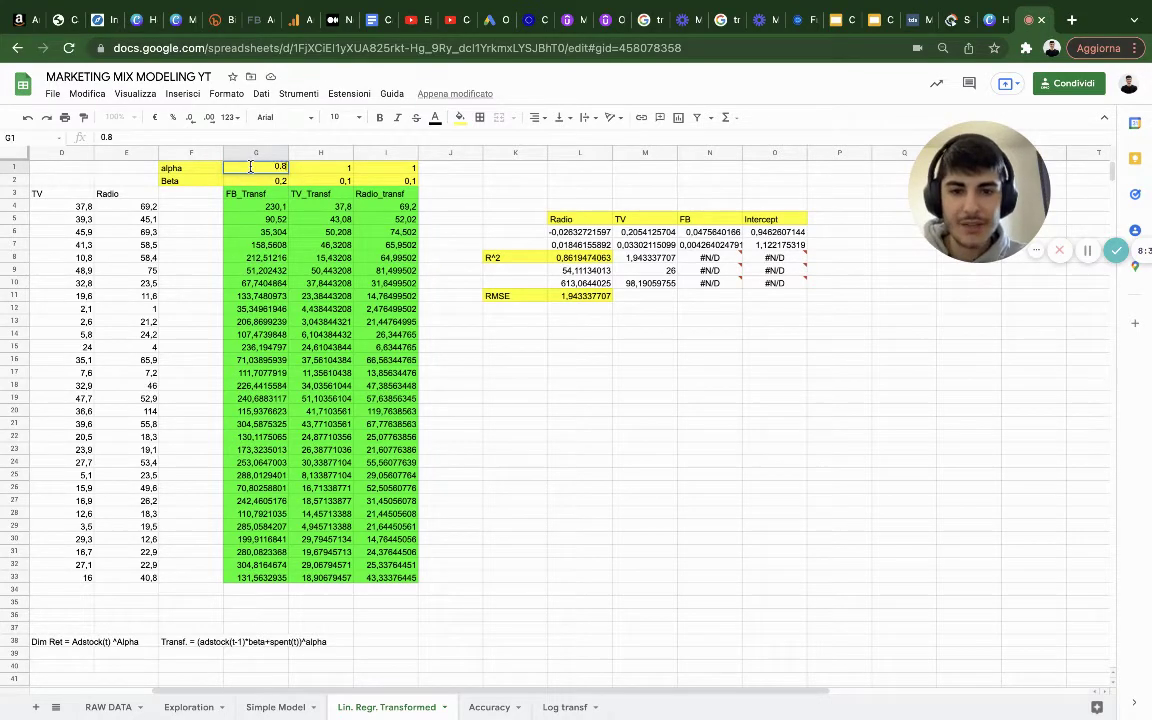
key("Return")
Step: Re-enter the FB alpha in G1 with a decimal comma as 0,8
left_click(246, 169)
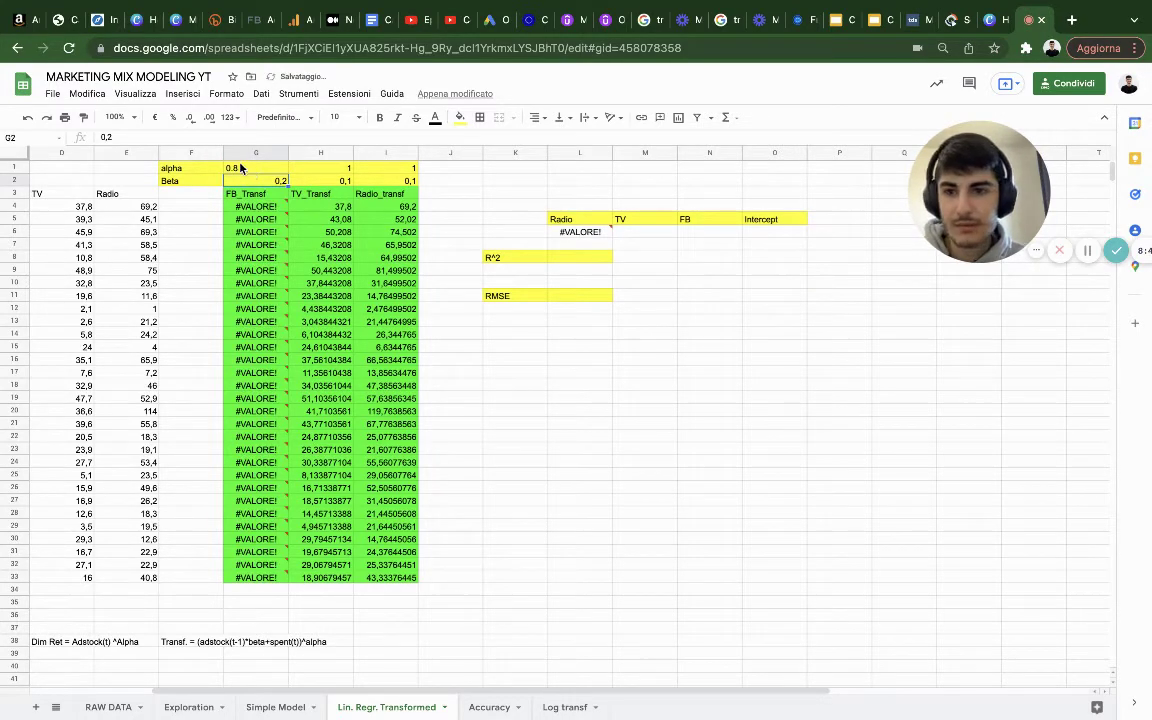
type("0")
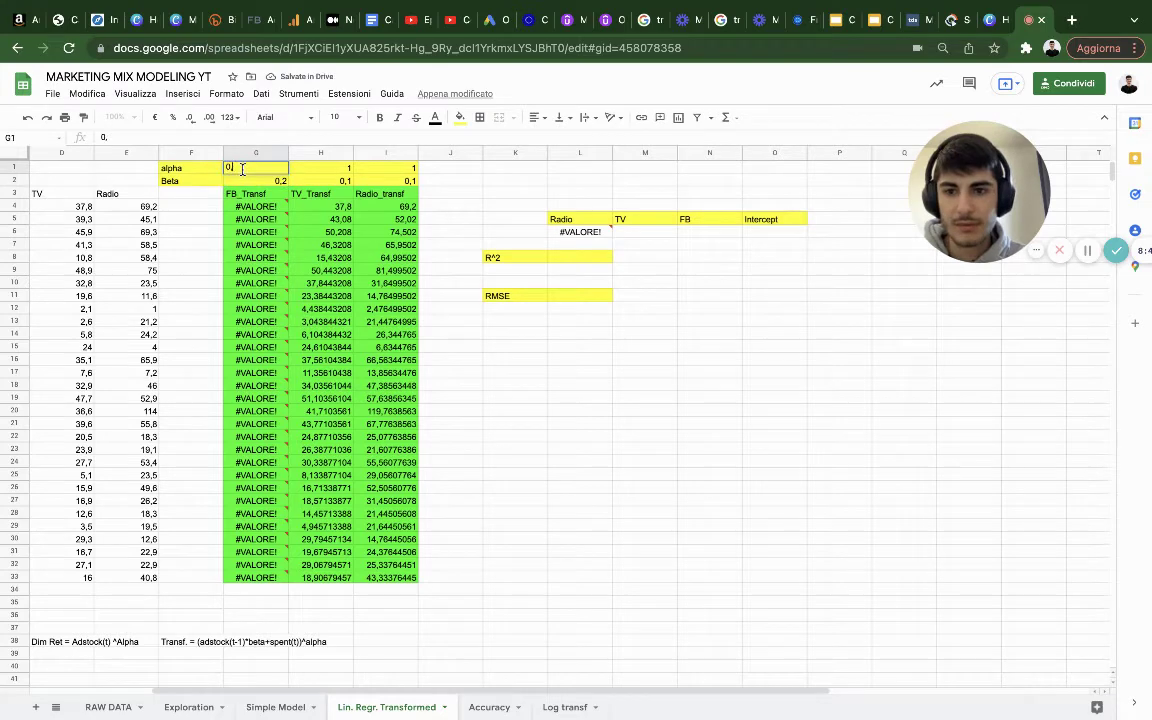
type(",8")
key("Return")
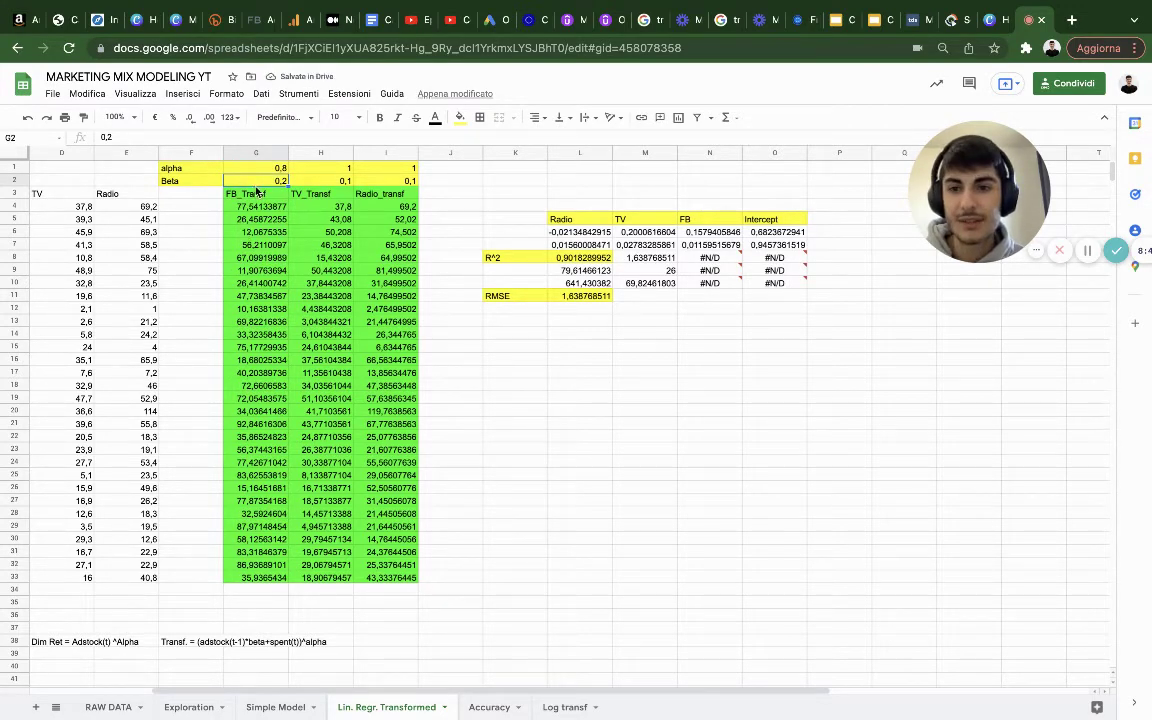
Step: Try FB alpha values of 0,6 and 0,5 in G1 to compare R^2 and RMSE
left_click(268, 167)
type("0,6")
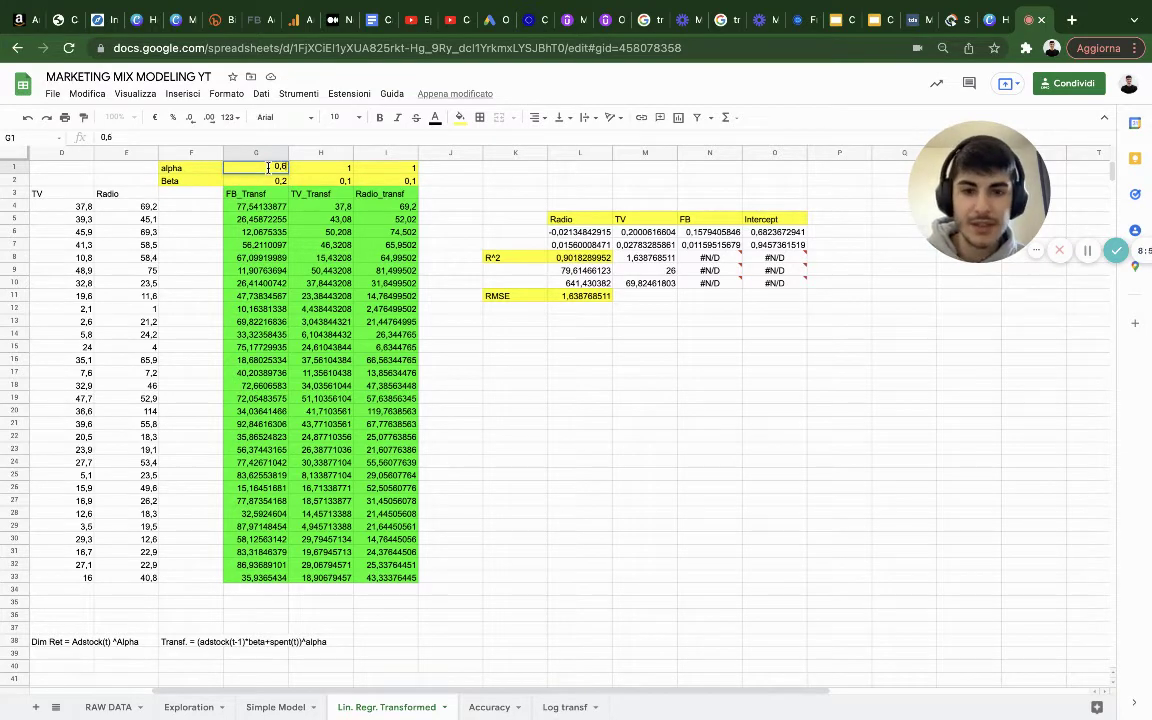
key("Return")
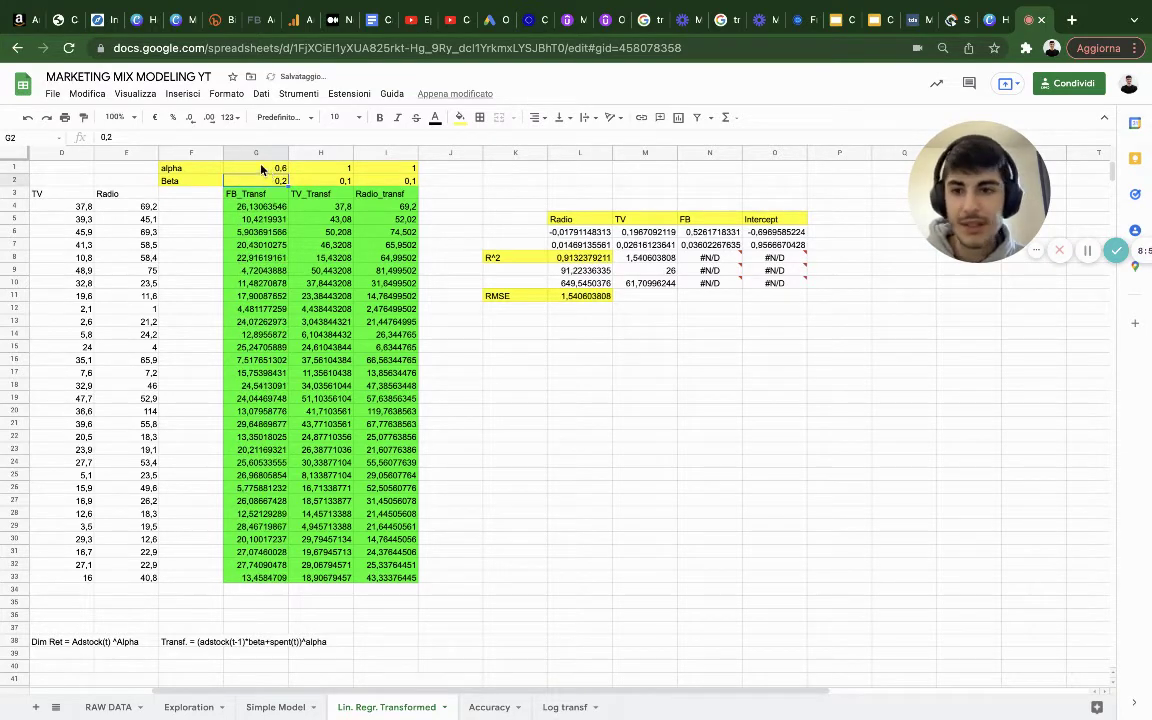
left_click(260, 167)
type("0,5")
key("Return")
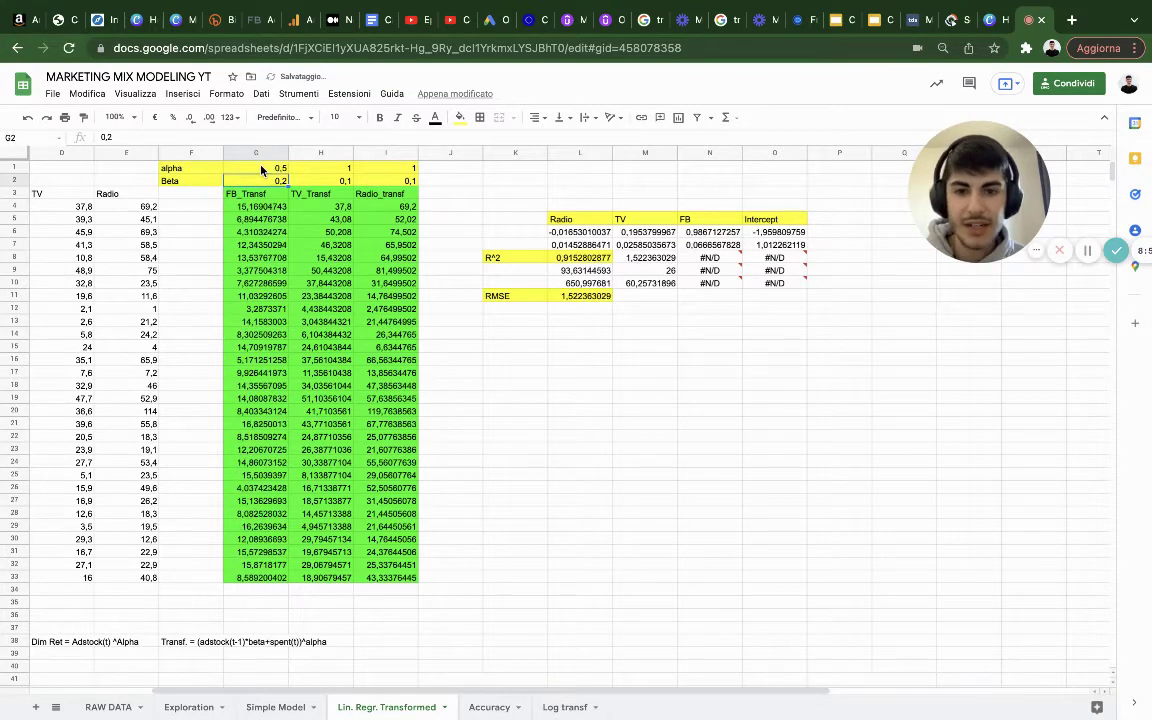
Step: Set the FB alpha in G1 to 0,6
left_click(260, 168)
type("0,6")
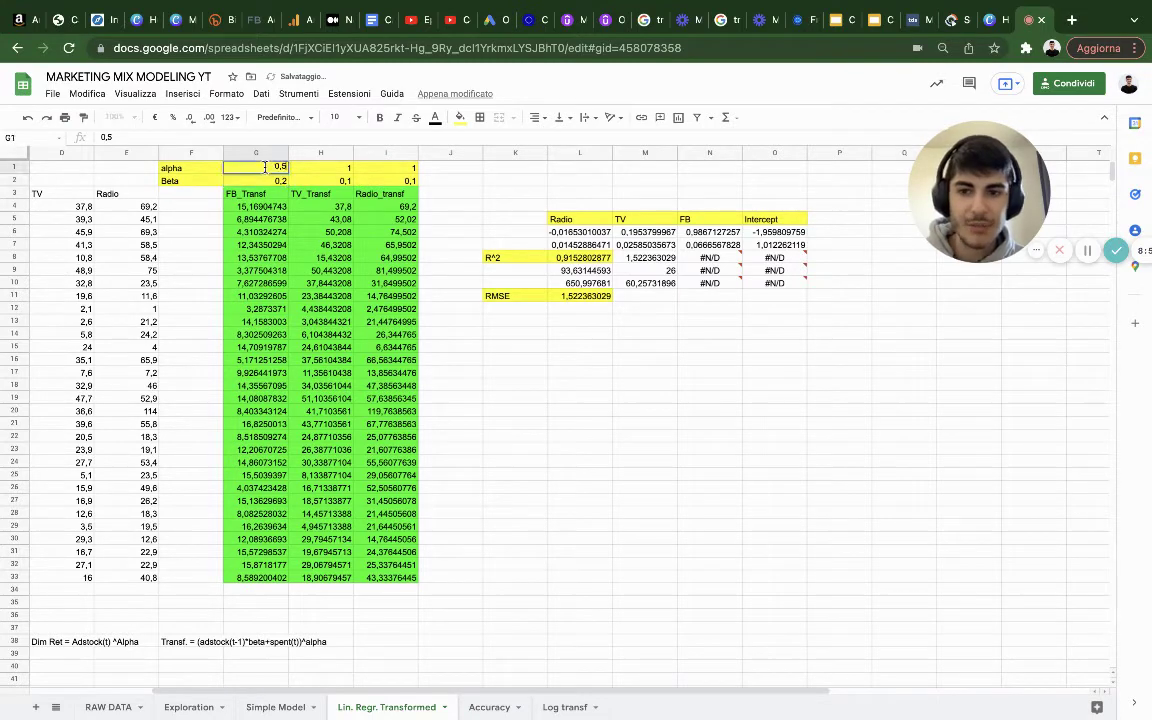
key("Return")
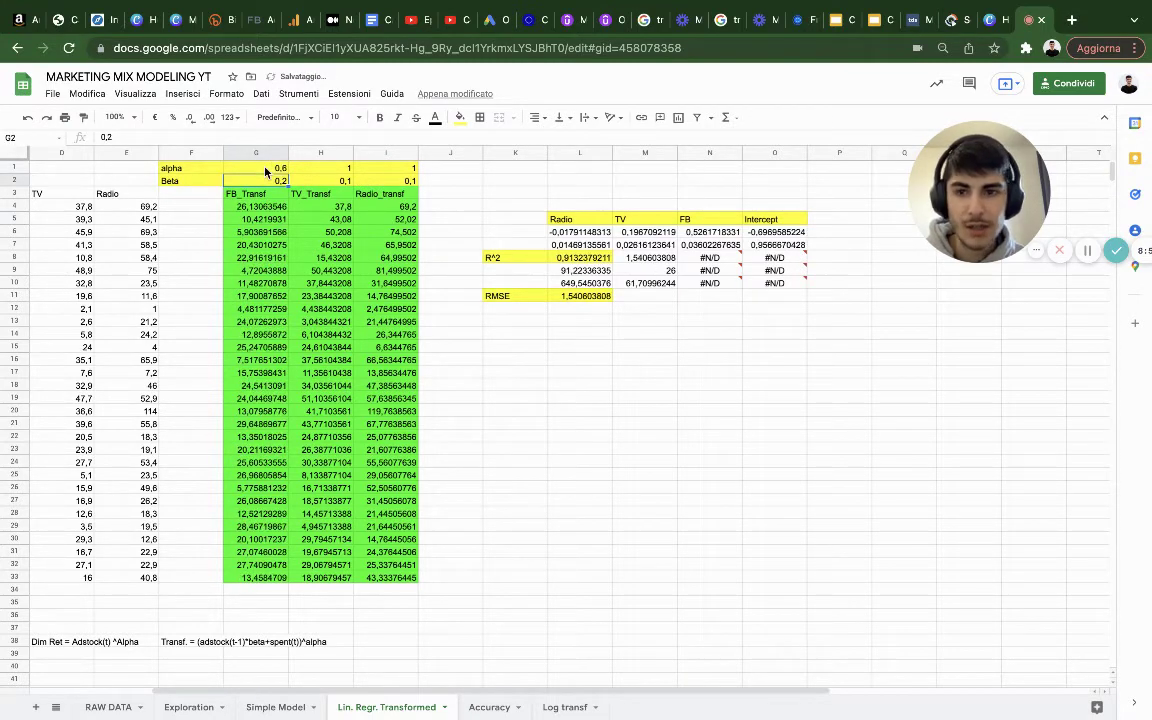
Step: Try an FB alpha of 0,45 in G1 to compare R^2 and RMSE
left_click(265, 168)
type("0,")
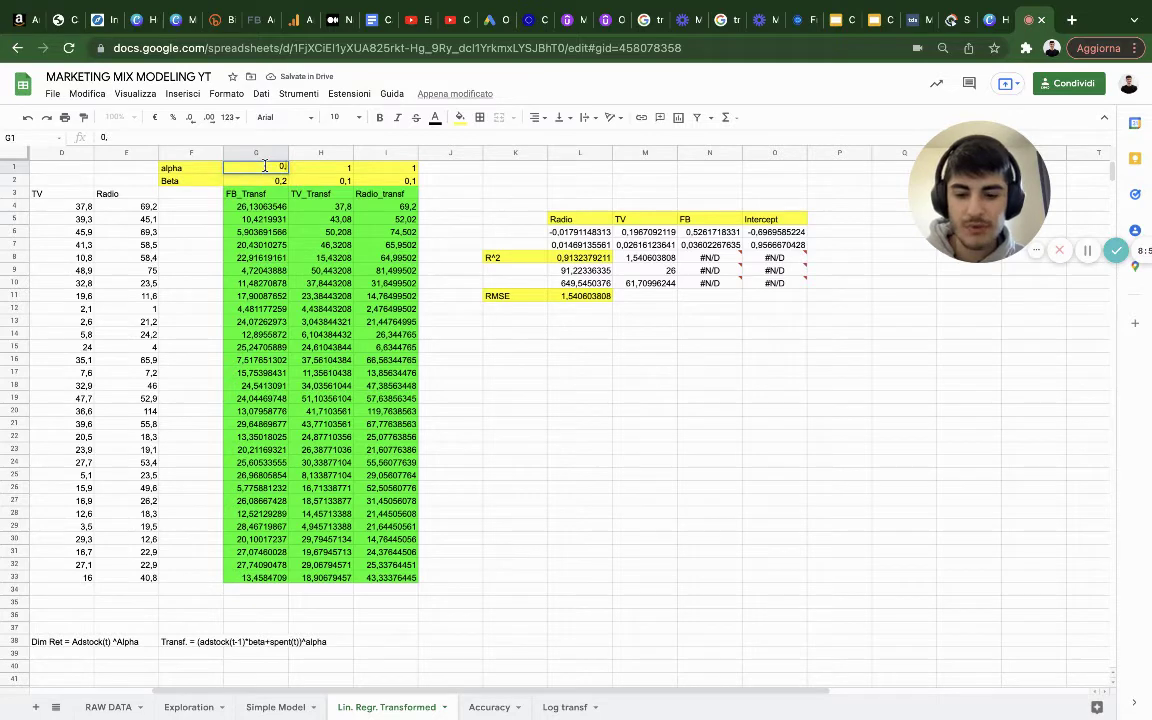
type("45")
key("Return")
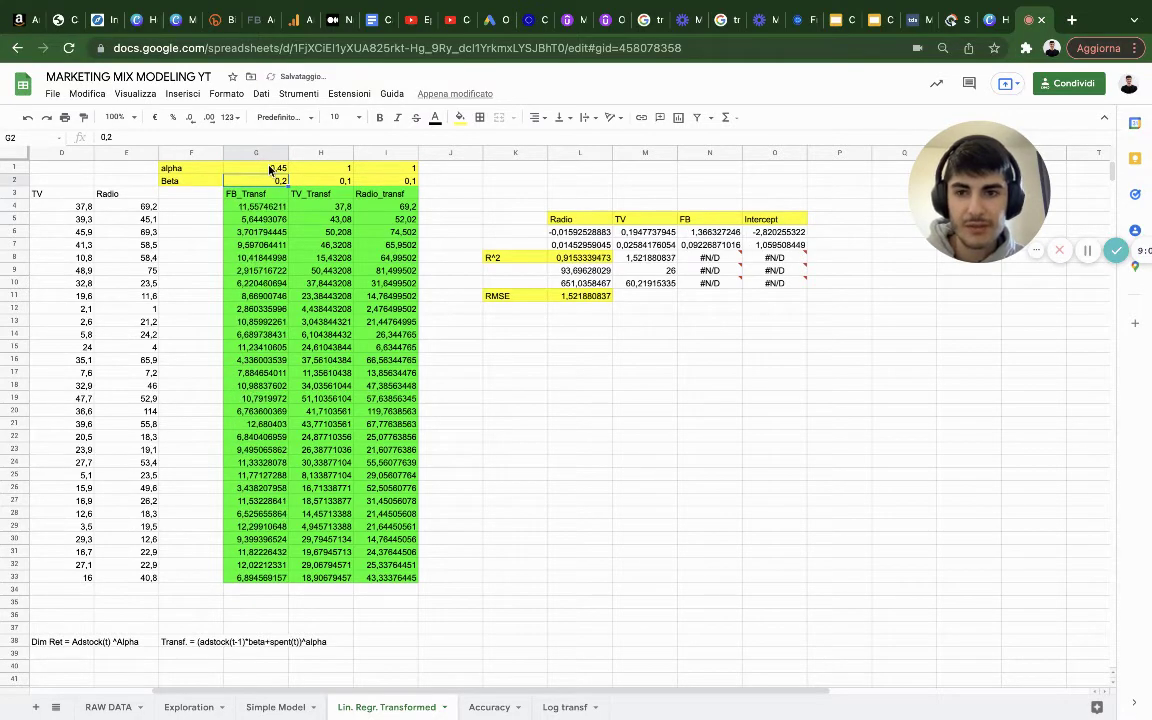
Step: Set the FB alpha in G1 to 0,5
left_click(265, 168)
type("0,5")
key("Return")
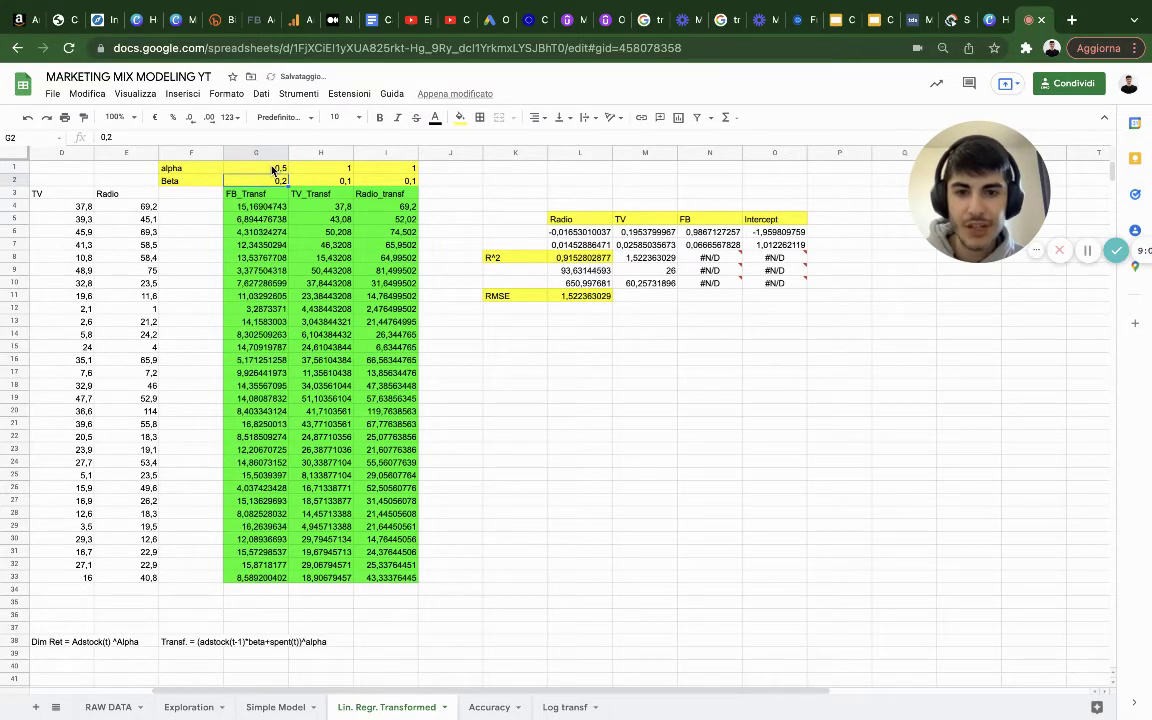
Step: Try TV Beta values of 0,3 and 0,2 in H2 to compare R^2 and RMSE
double_click(325, 180)
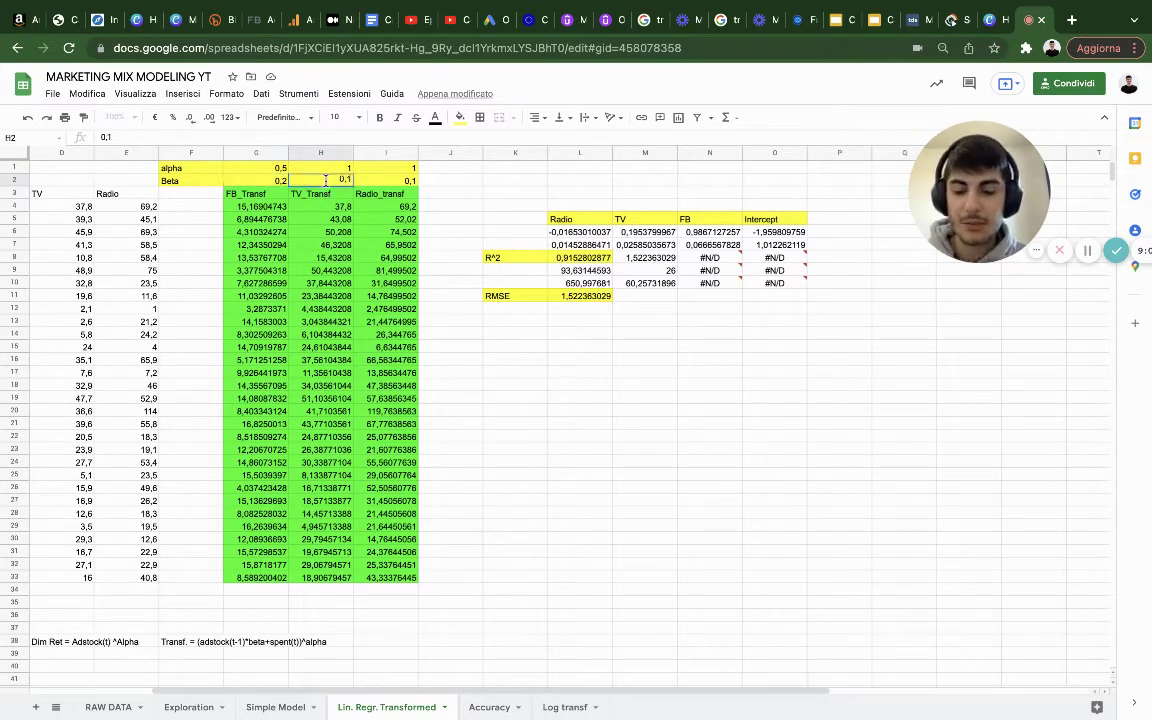
key("BackSpace")
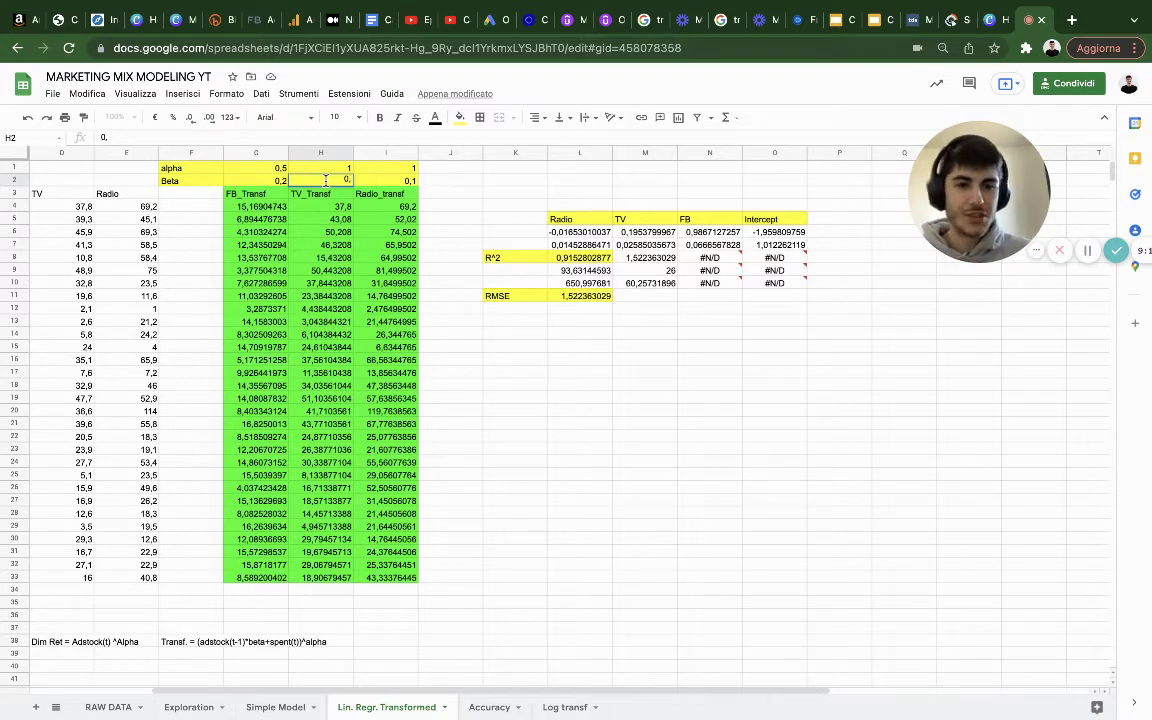
type("3")
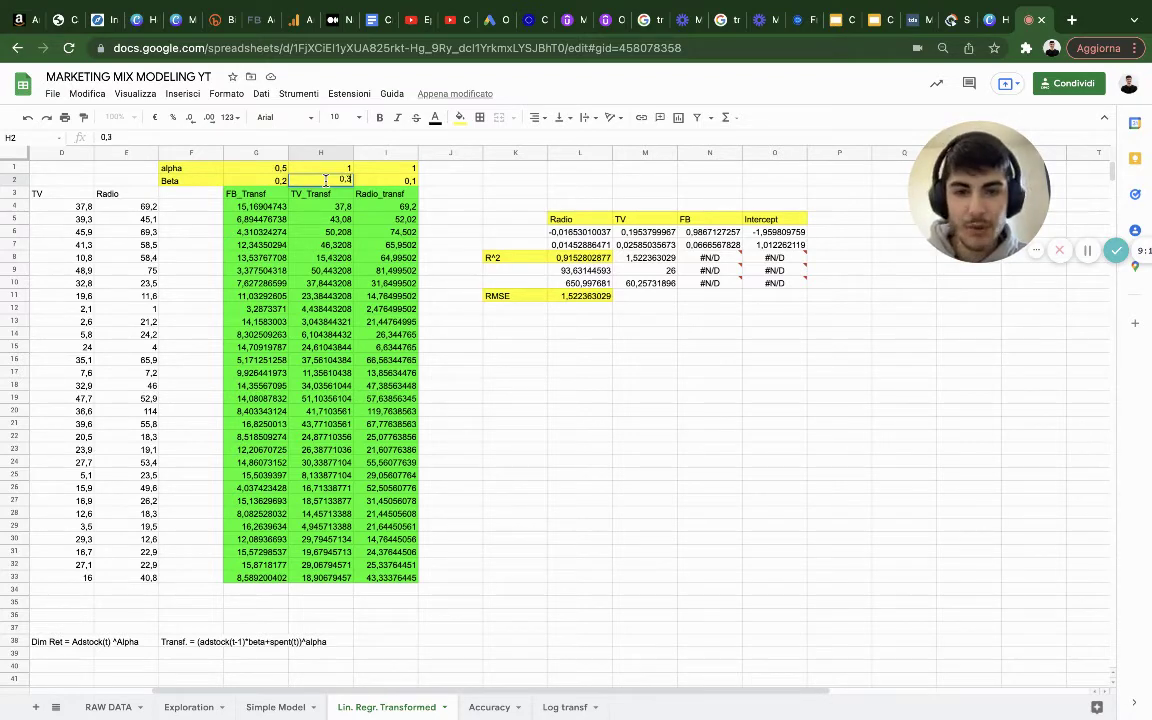
key("Return")
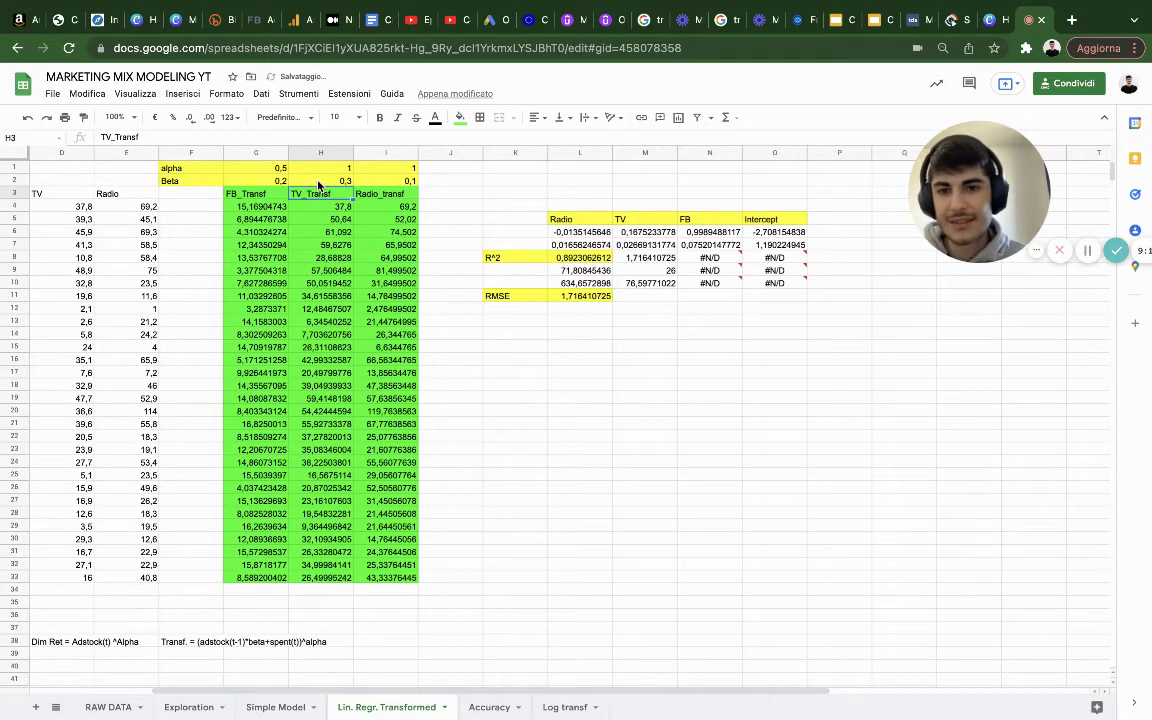
double_click(325, 181)
key("BackSpace")
type("2")
key("Return")
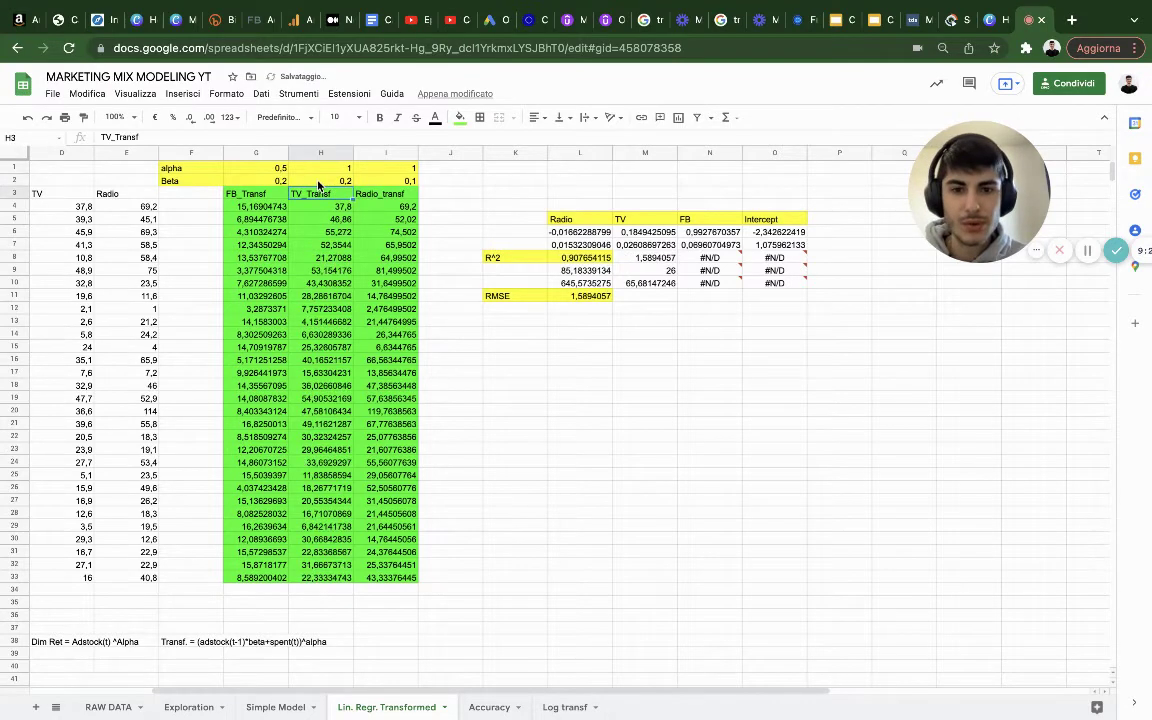
Step: Return the TV Beta in H2 to 0,1
double_click(318, 183)
key("BackSpace")
type("1")
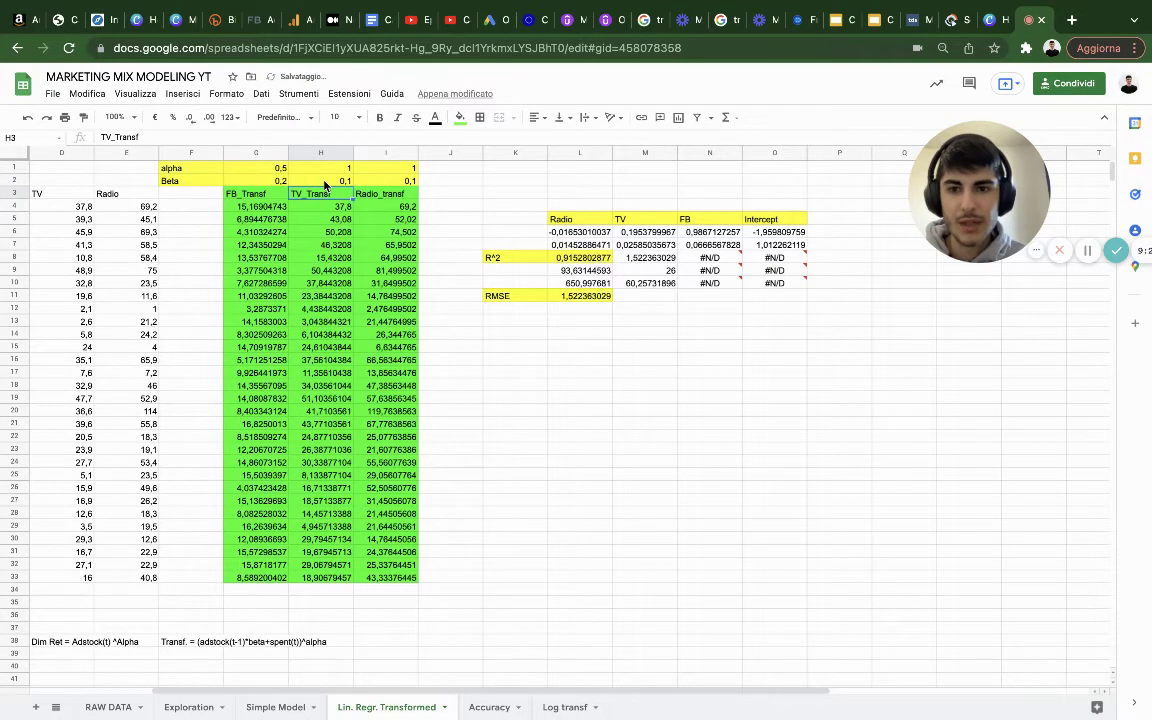
key("Return")
Step: Try TV Beta values of 0,5 and 0,2 in H2 and compare the regression fit
double_click(343, 181)
key("BackSpace")
type("5")
key("Return")
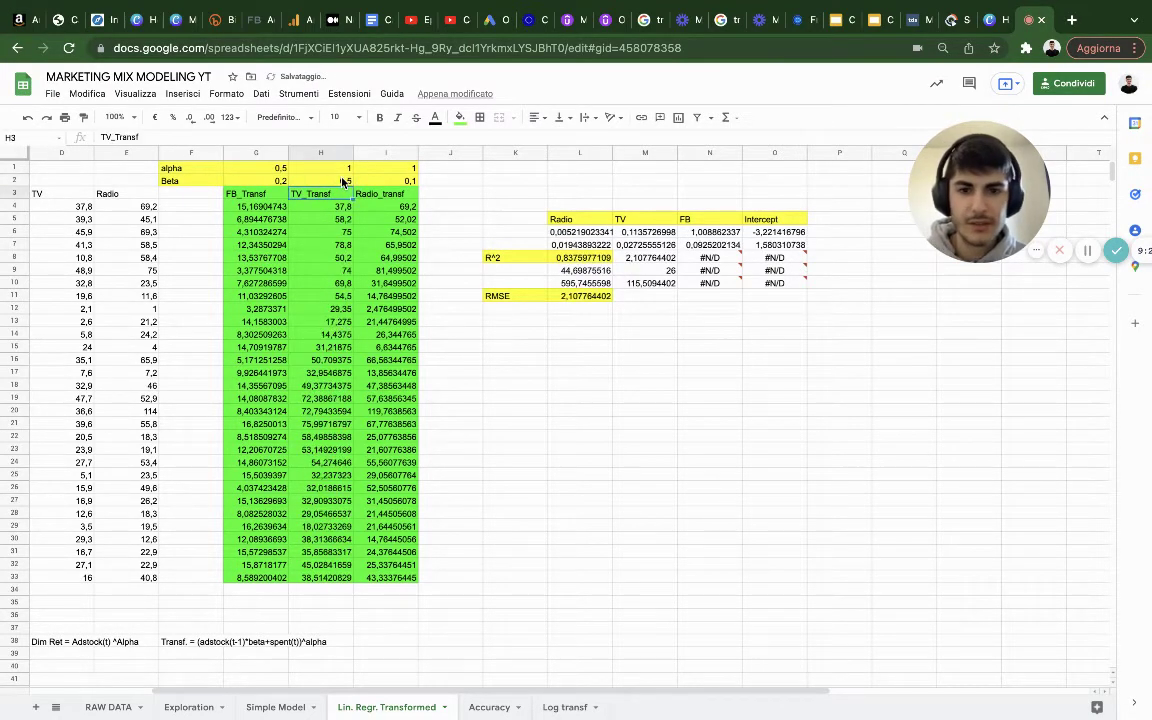
double_click(336, 179)
key("BackSpace")
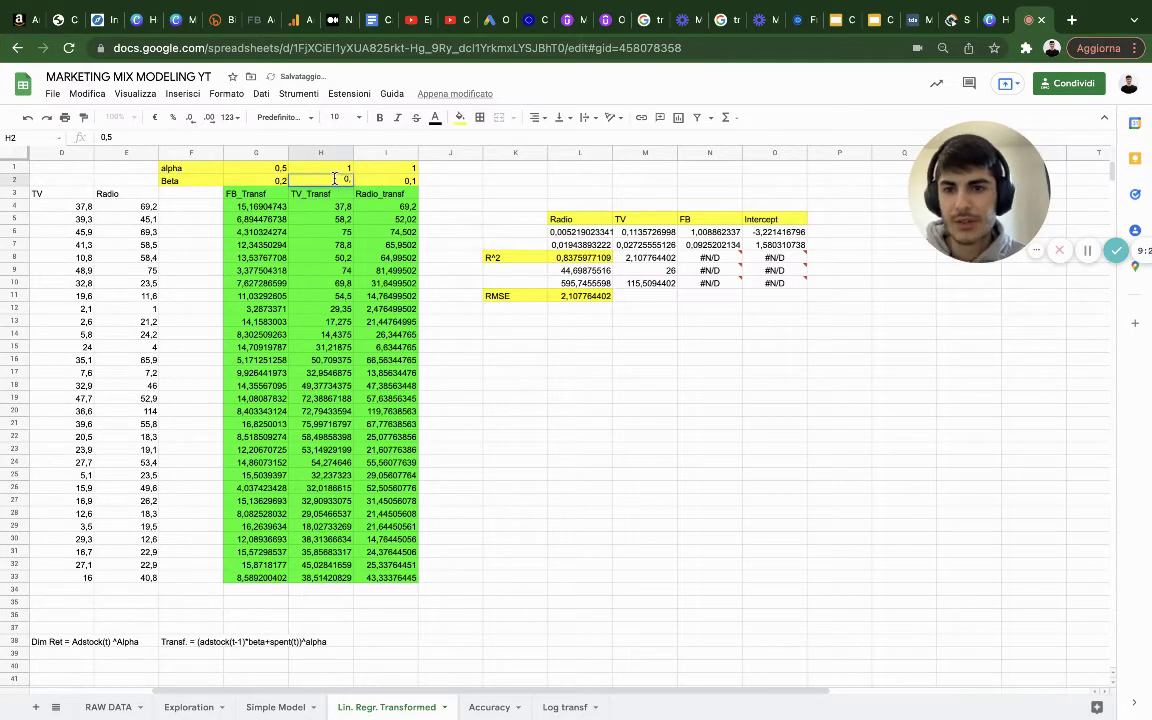
type("2")
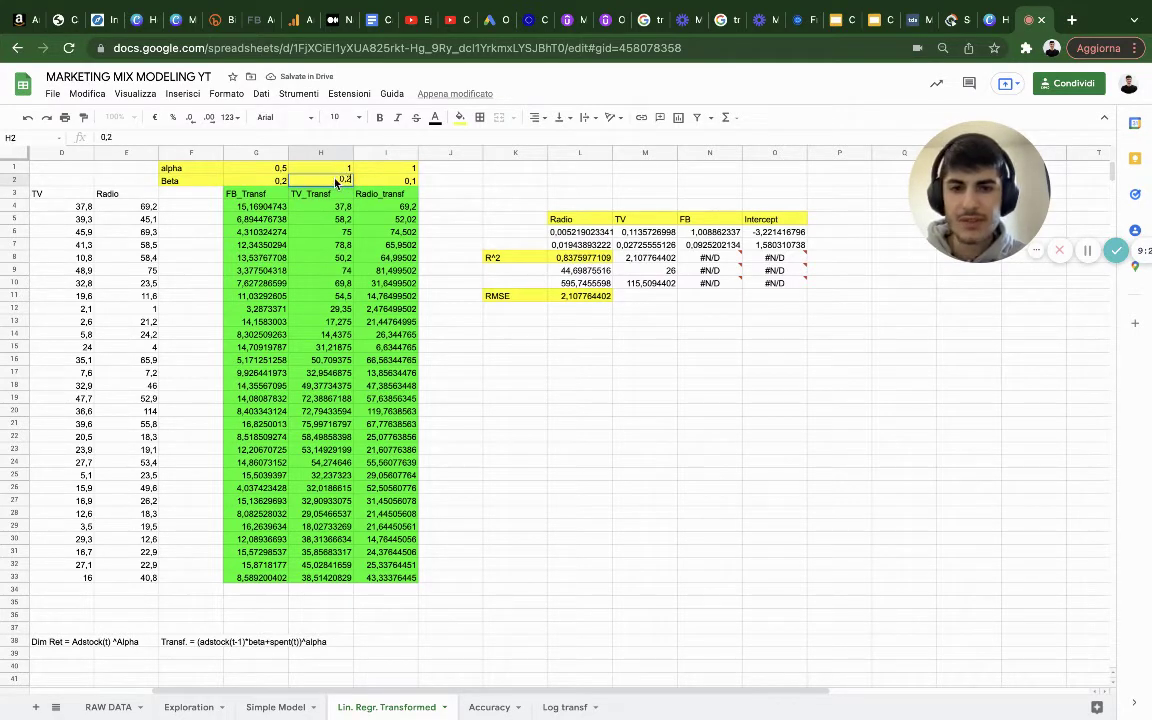
key("Return")
Step: Set the TV Beta in H2 to 0,1
left_click(331, 179)
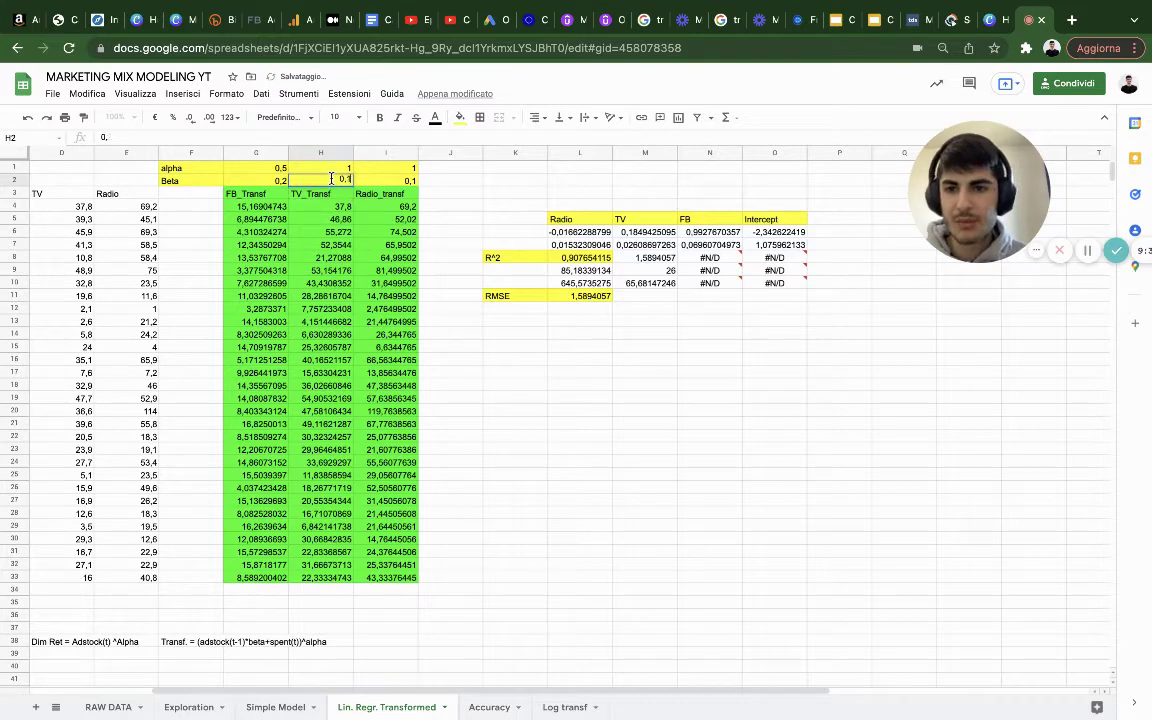
type("1")
key("Return")
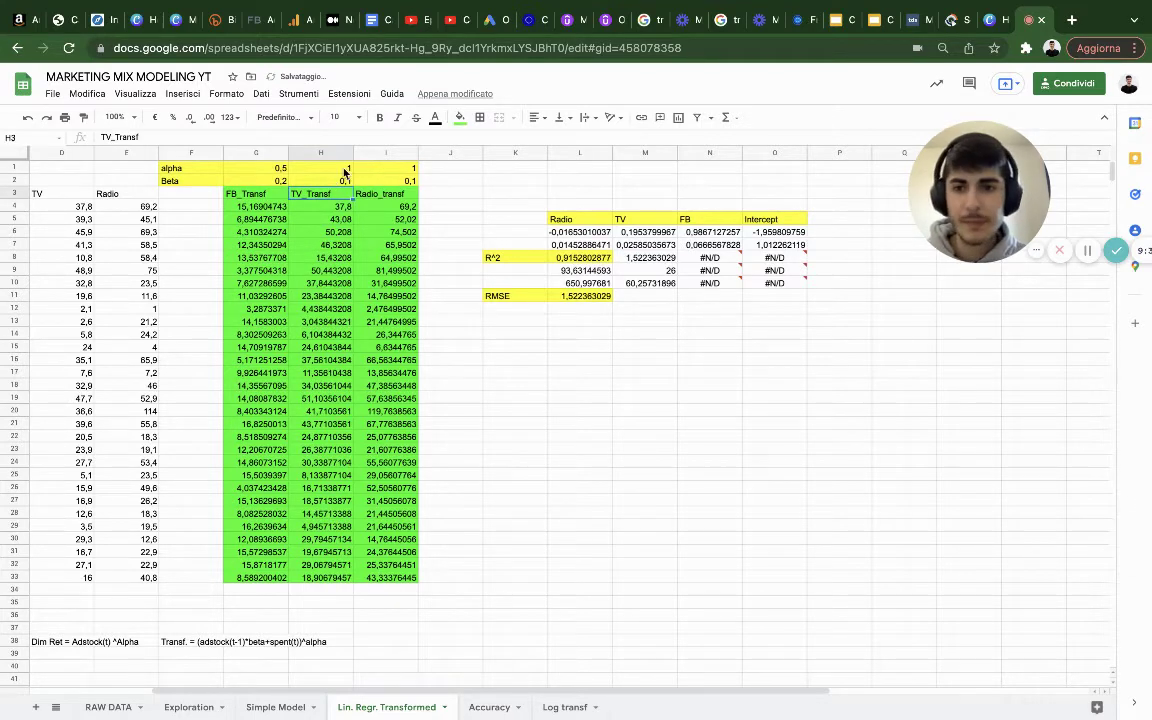
Step: Try TV alpha values of 0,7 and 0,8 in H1 to compare R^2 and RMSE
left_click(335, 167)
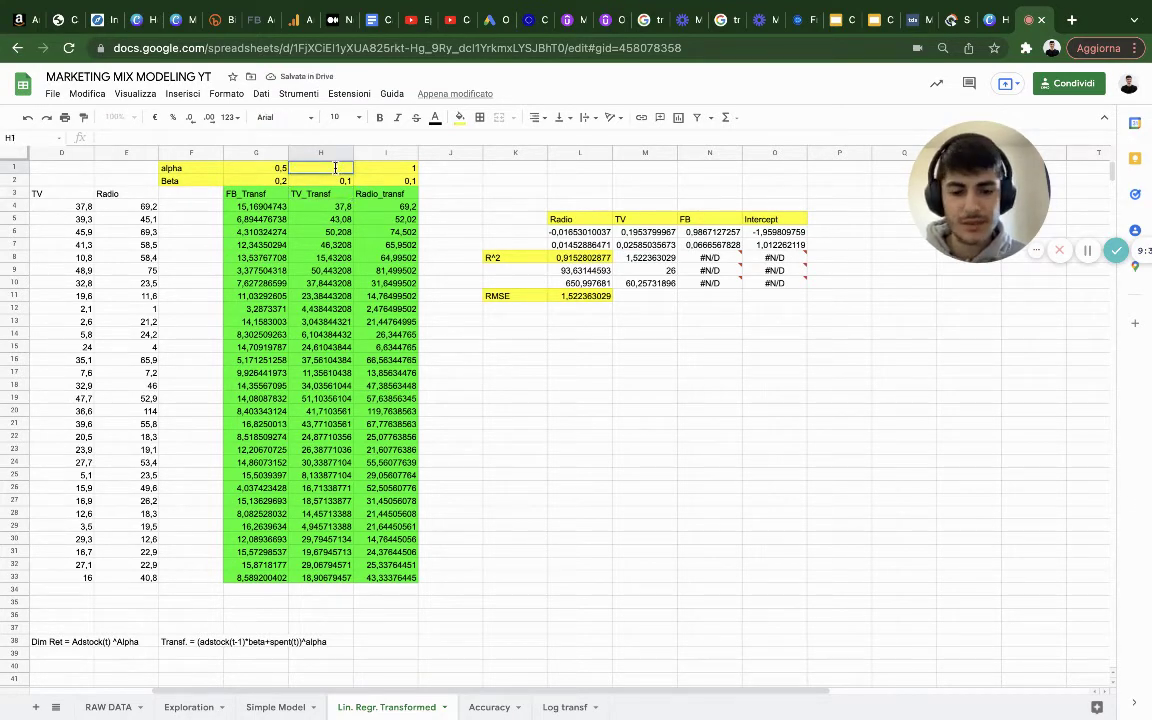
type("0")
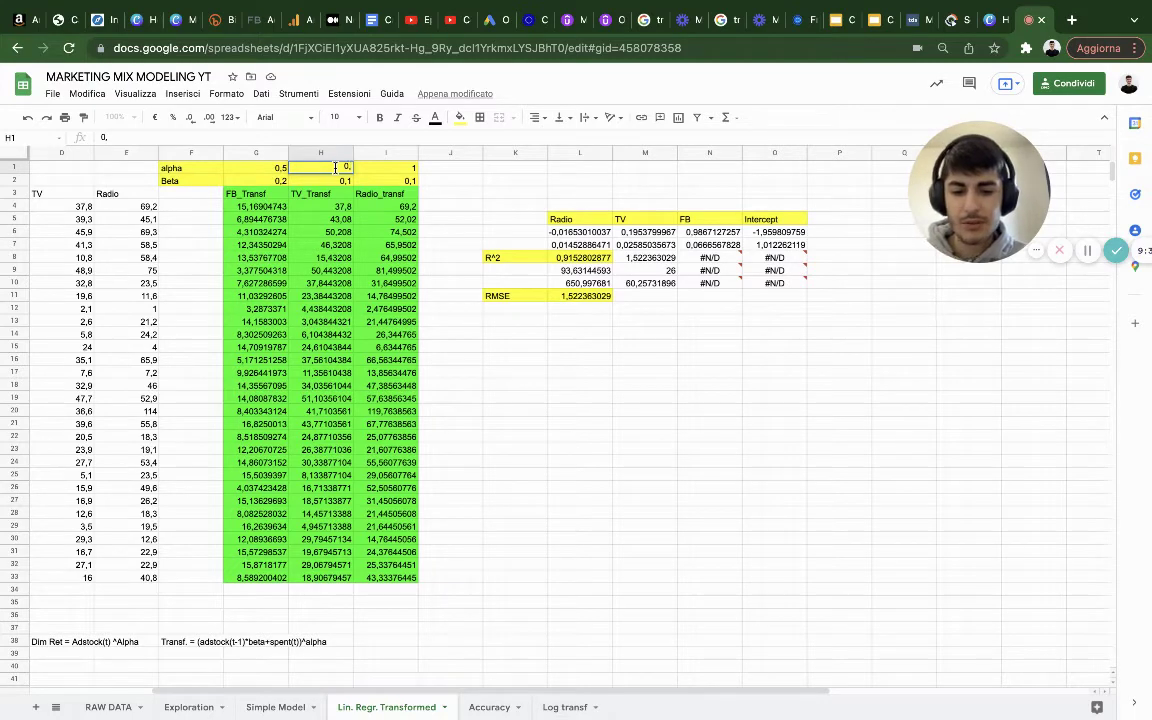
type(",7")
key("Return")
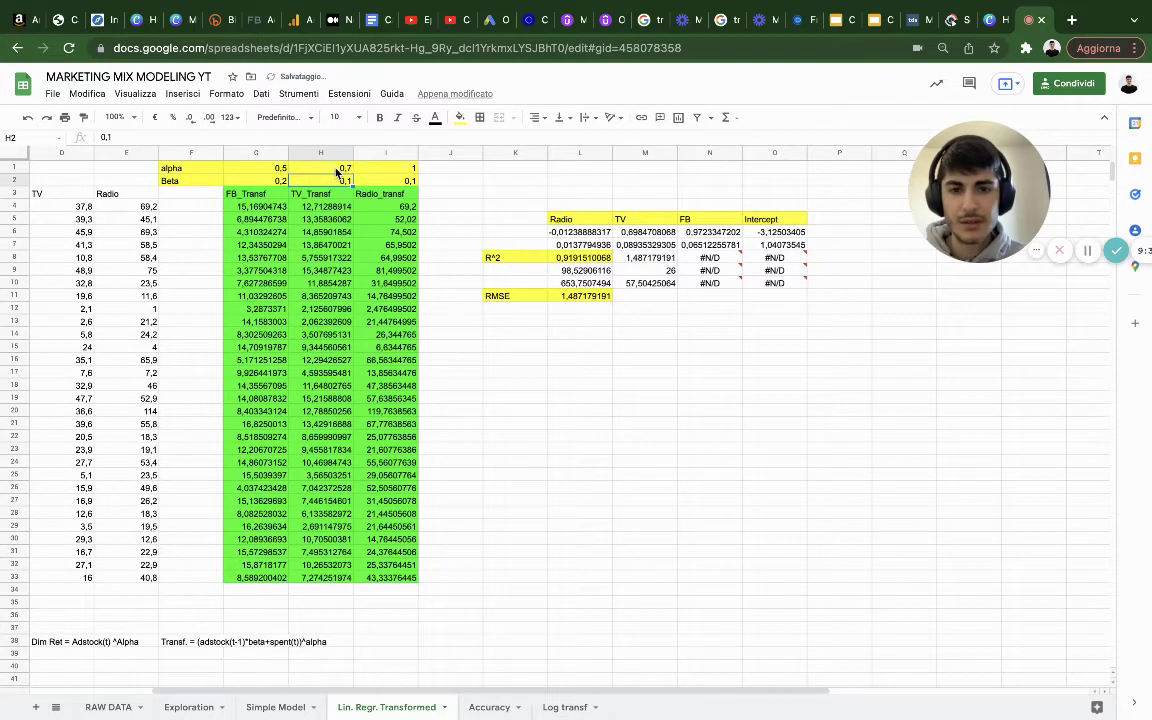
left_click(310, 167)
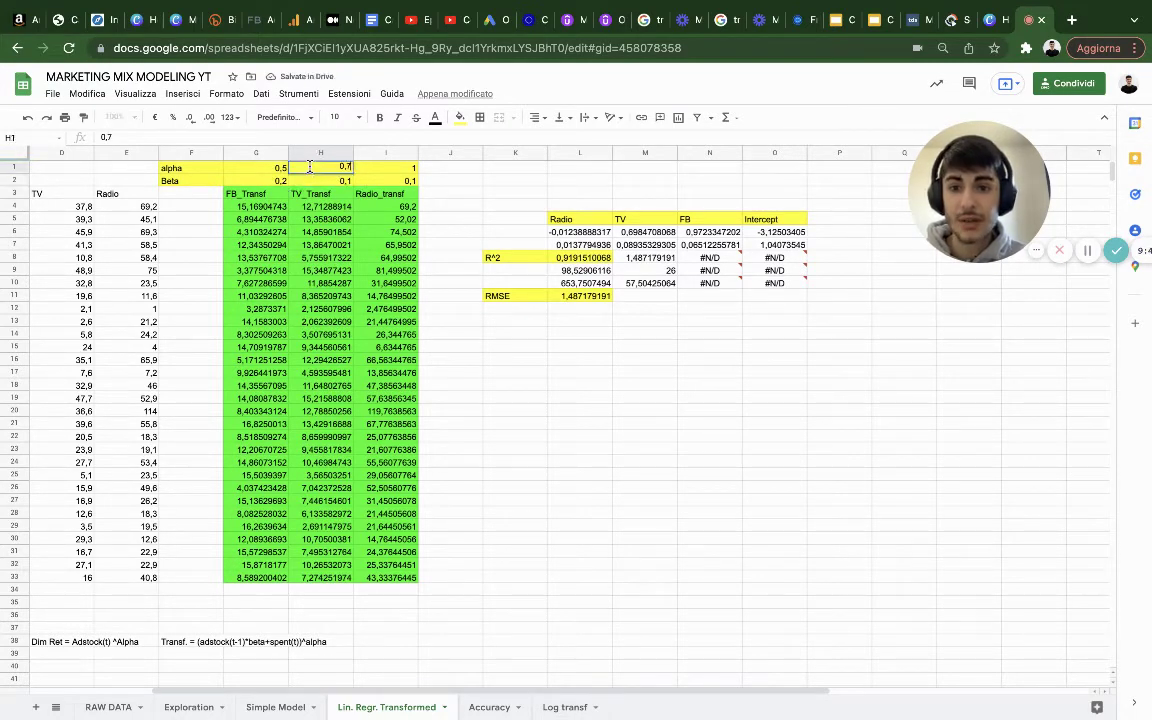
key("BackSpace")
type("8")
key("Return")
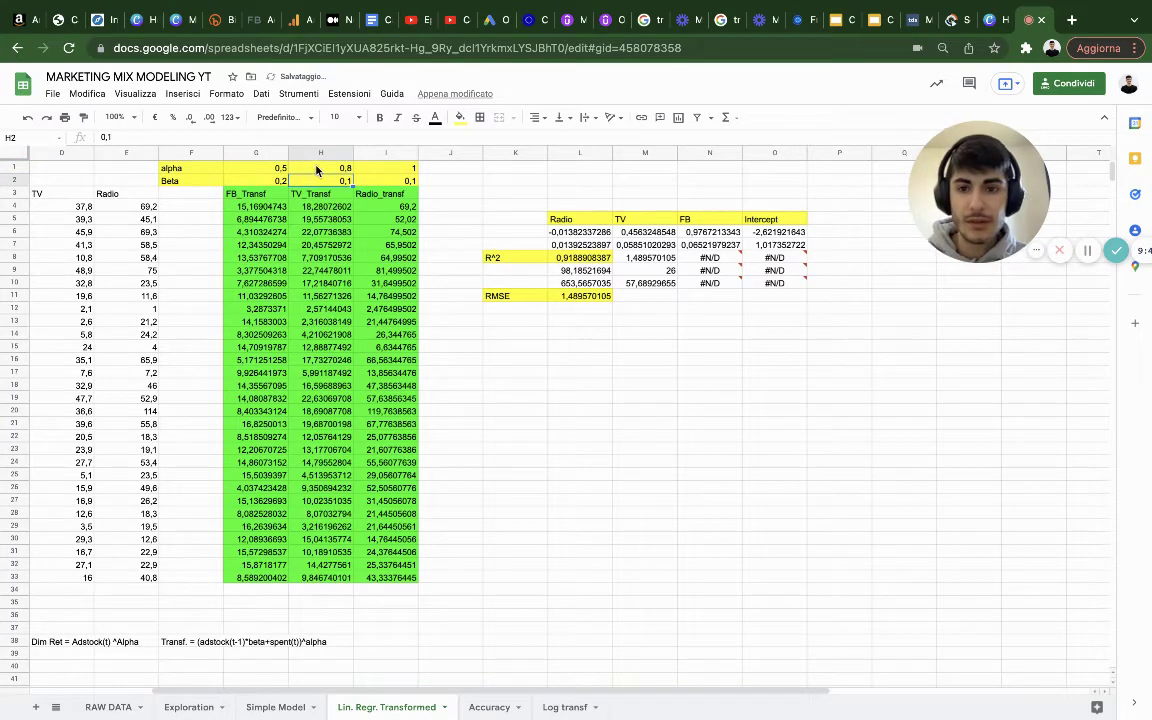
Step: Try TV alpha values of 0,7 and 0,5 in H1 and compare the regression fit
left_click(318, 167)
type("0,")
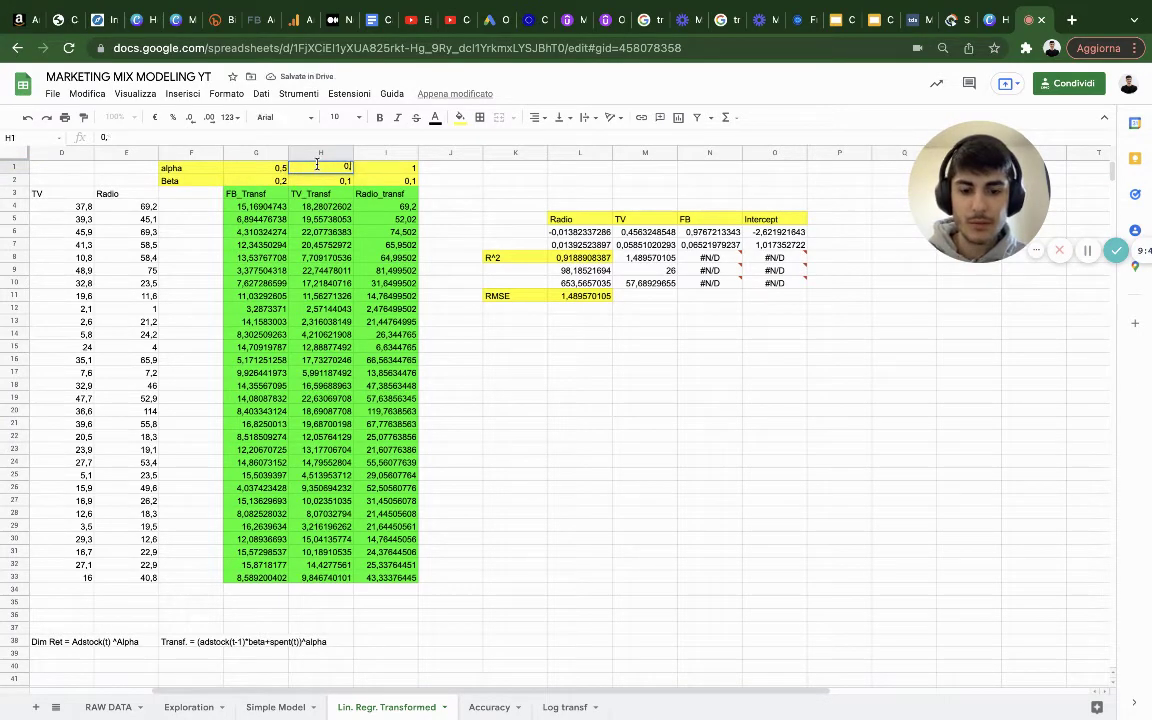
type("7")
key("Return")
left_click(310, 167)
type("0,5")
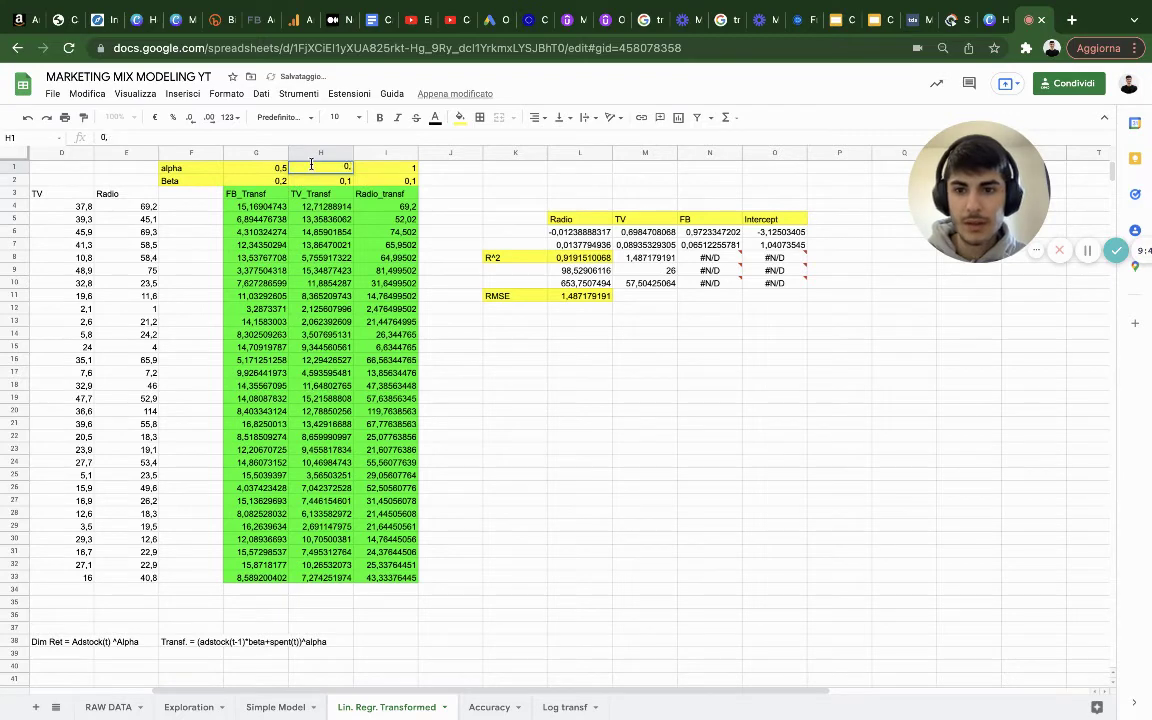
key("Return")
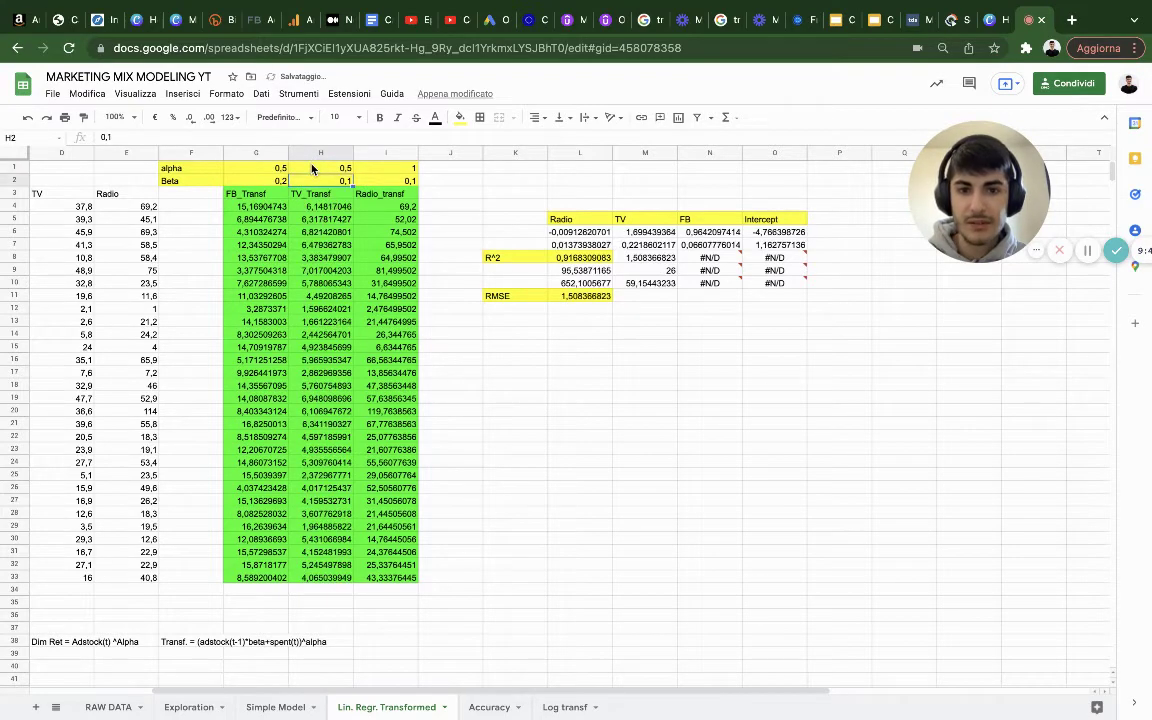
Step: Set the TV alpha in H1 to 0,7
left_click(332, 167)
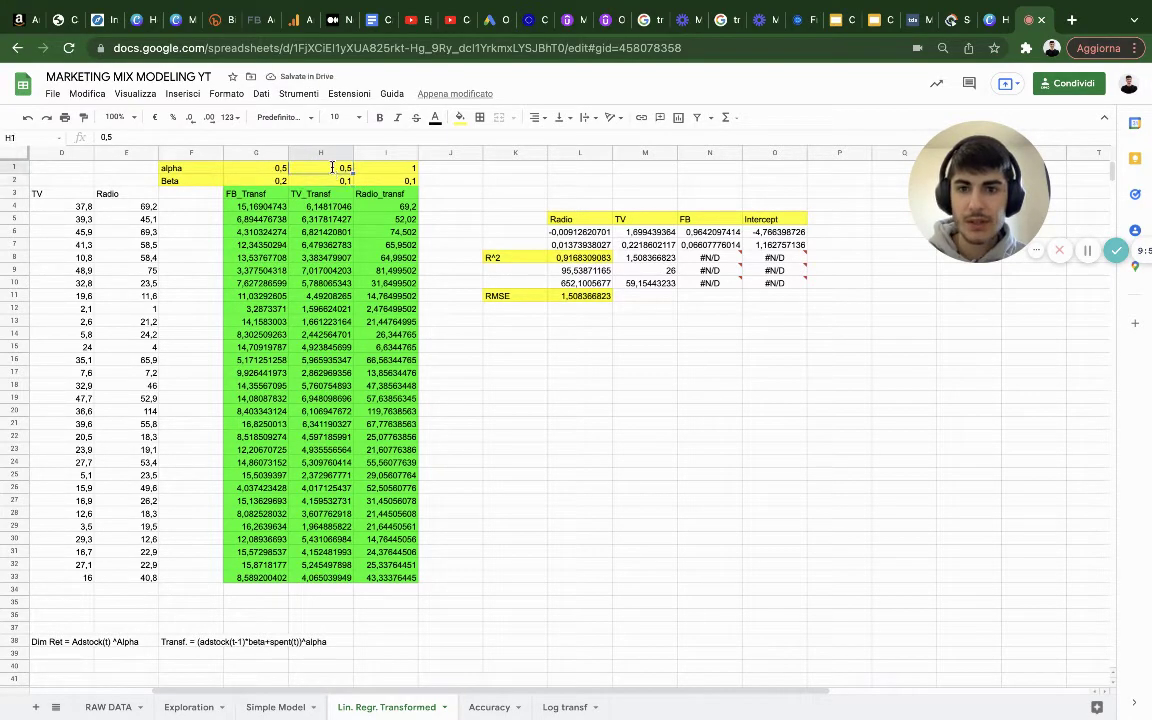
type("0,")
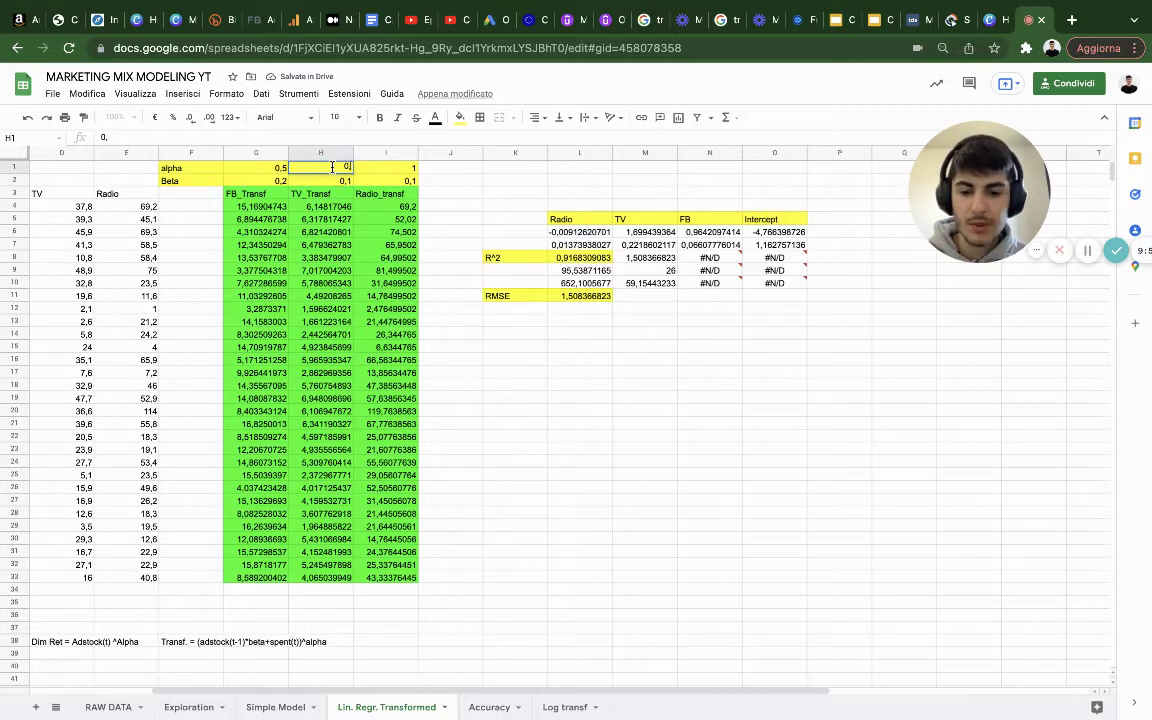
type("7")
key("Return")
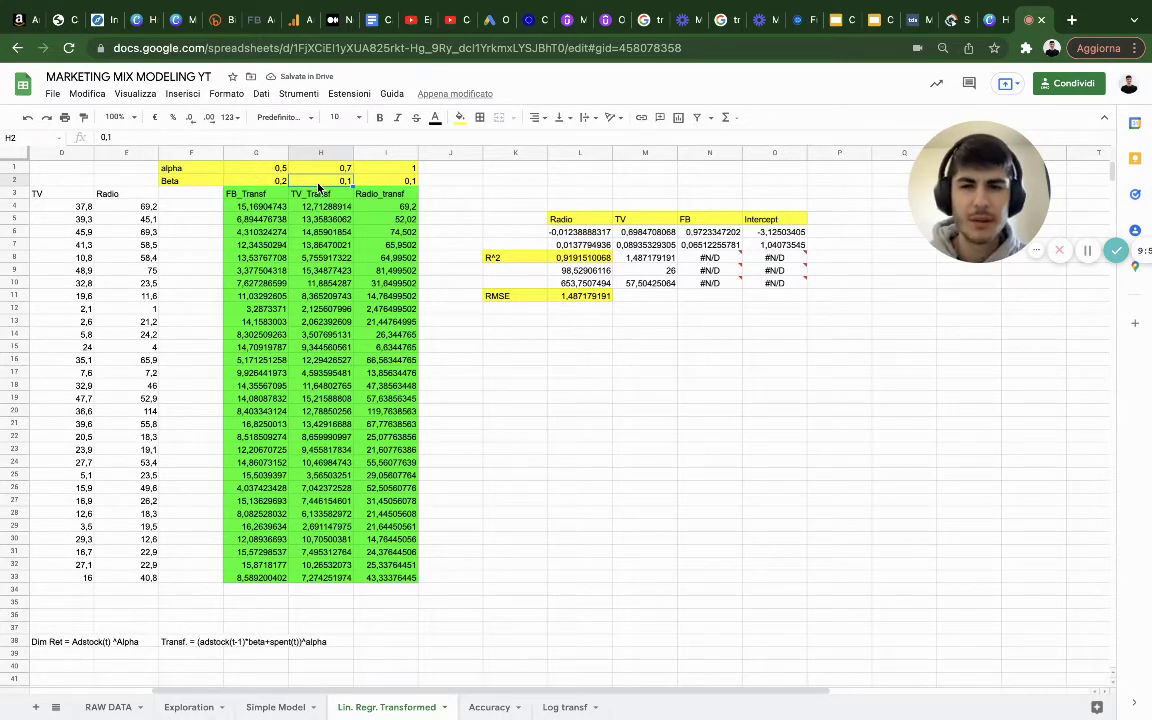
Step: Try Radio Beta values of 0,2 and 0,4 in I2 to compare R^2 and RMSE
left_click(388, 179)
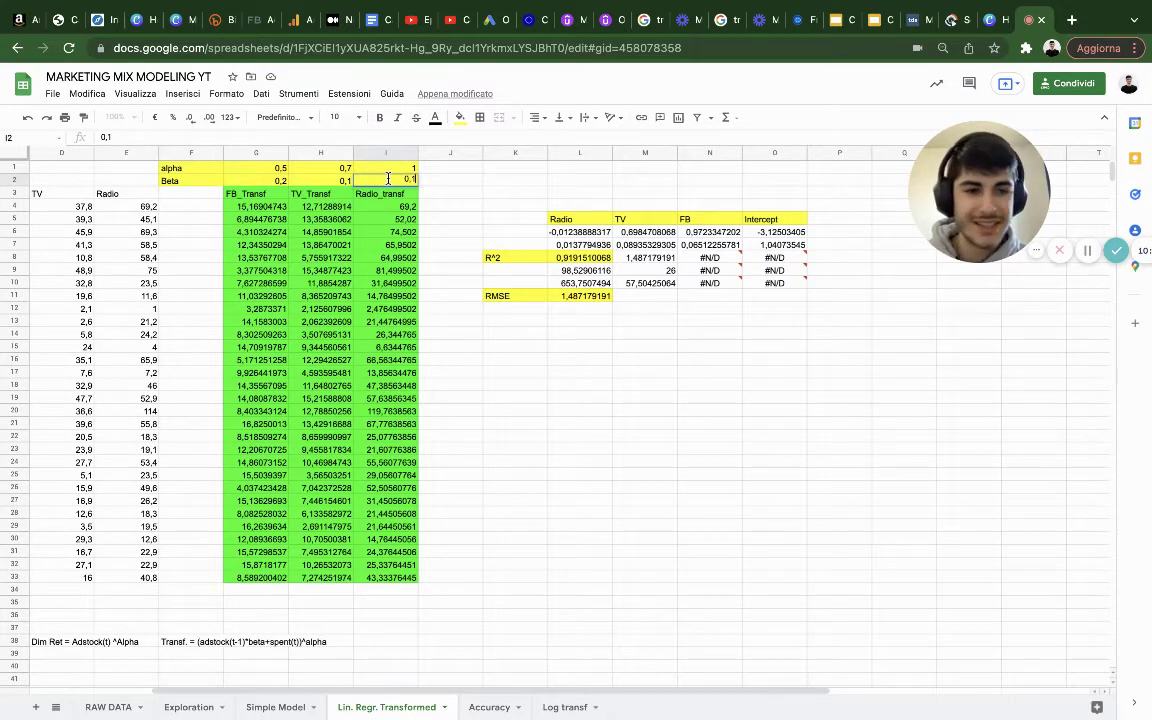
key("BackSpace")
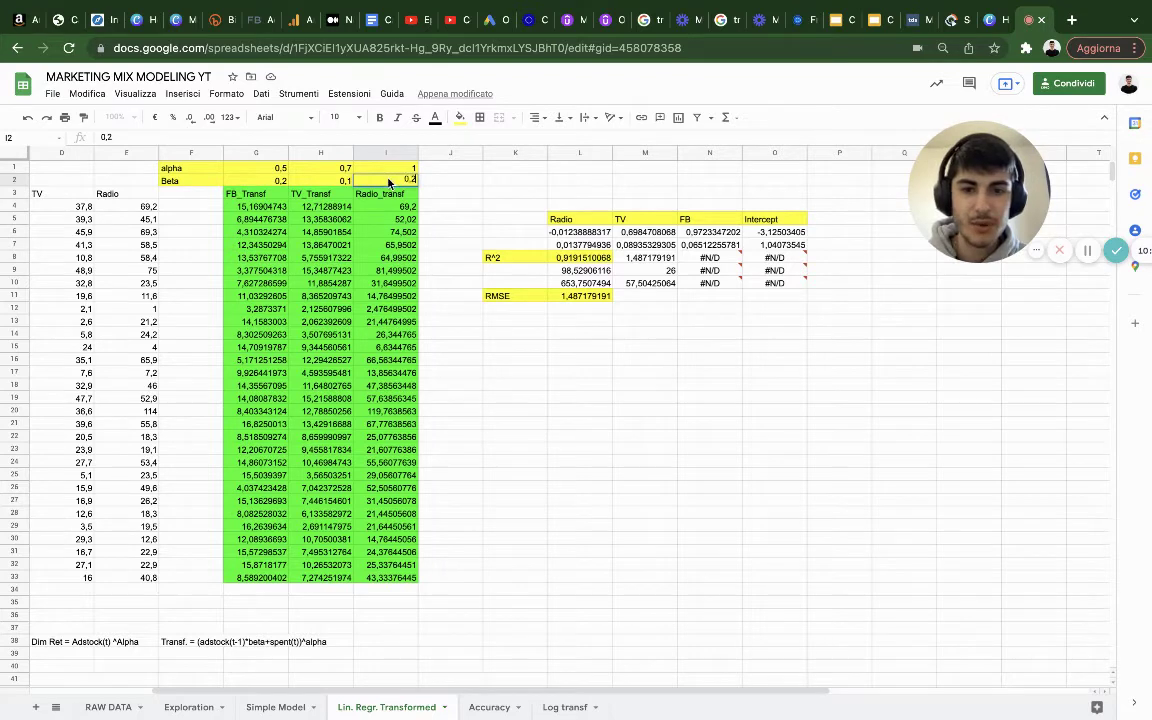
key("Return")
double_click(384, 178)
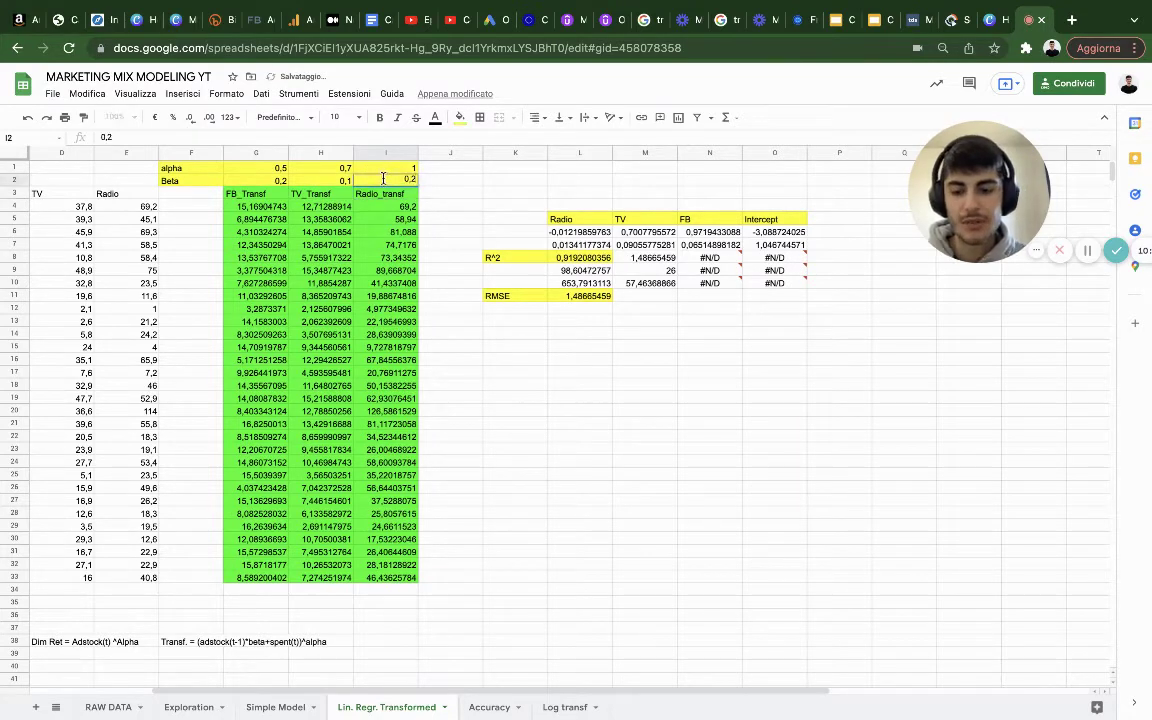
key("BackSpace")
type("4")
key("Return")
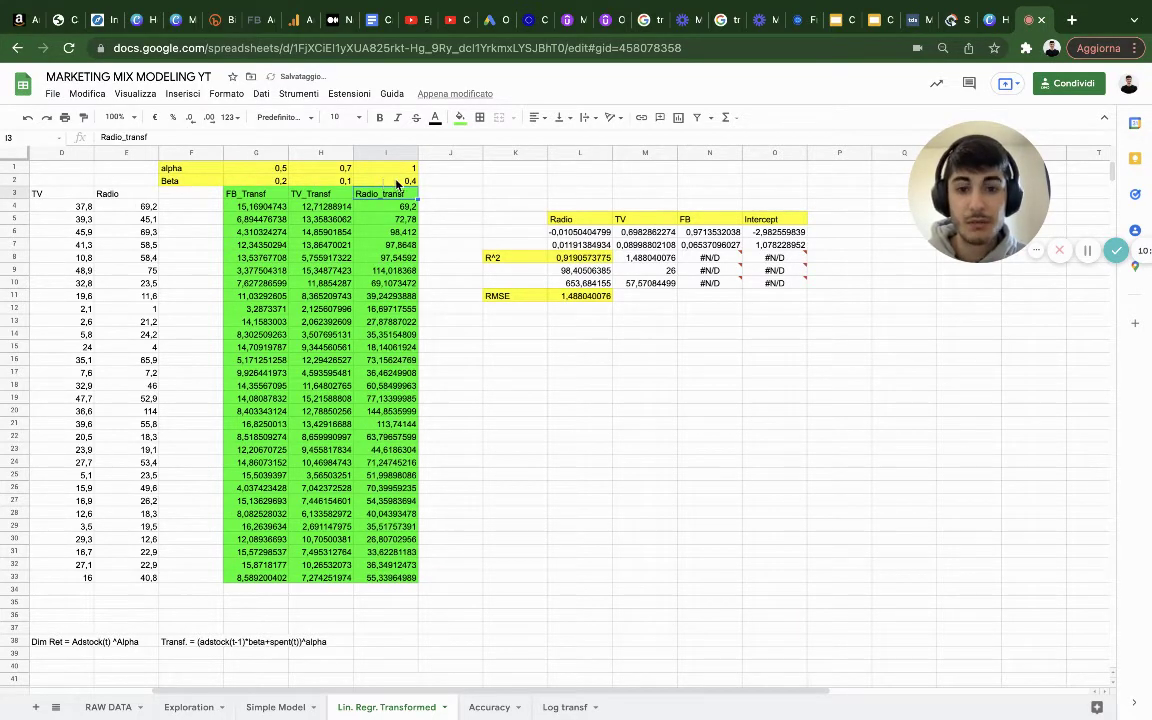
Step: Try Radio Beta values of 0,2 and 0,3 in I2 and compare the regression fit
double_click(396, 183)
key("BackSpace")
type("2")
key("Return")
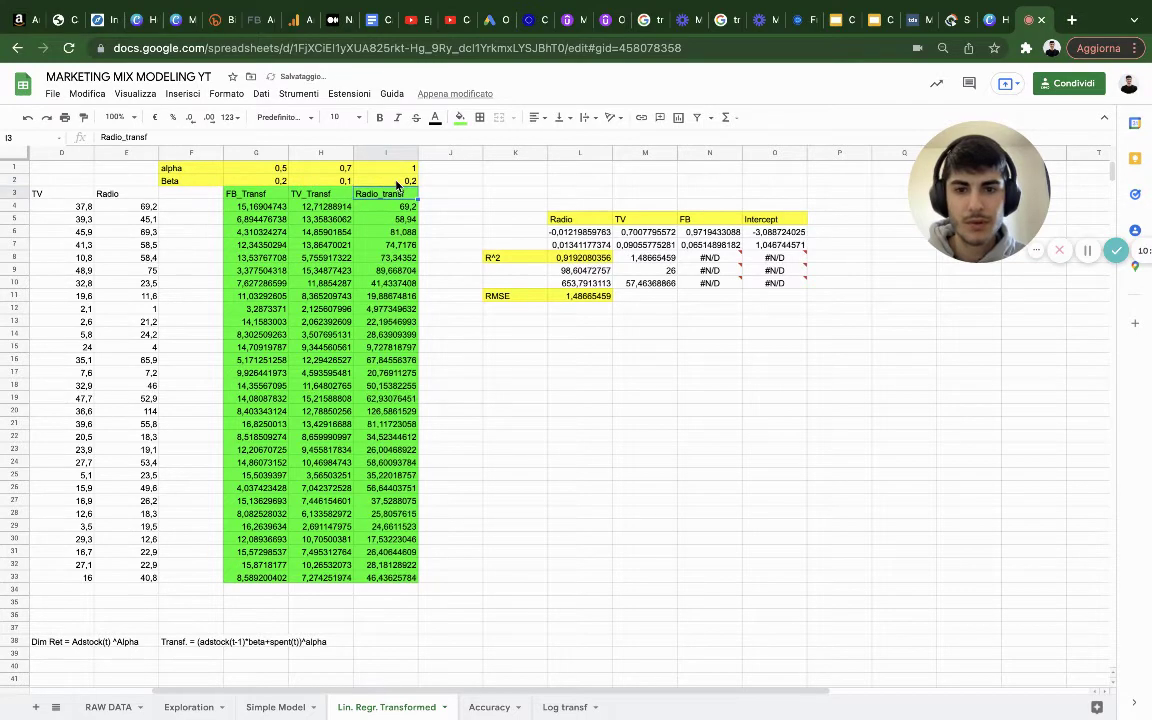
double_click(405, 180)
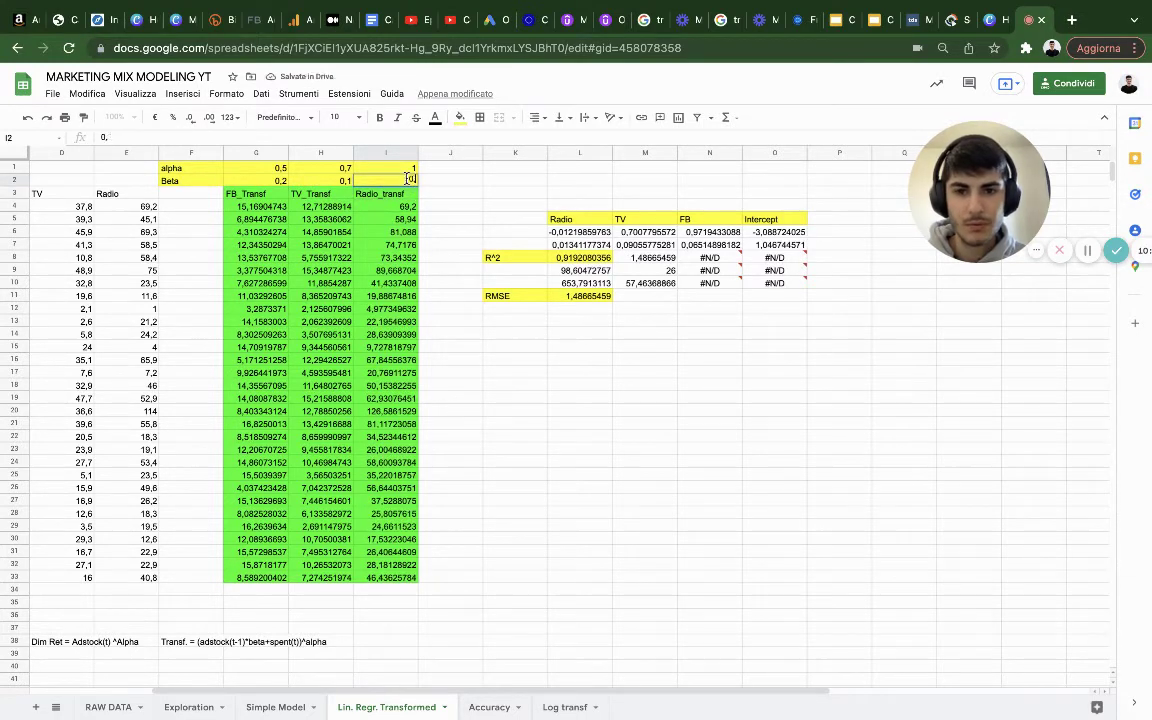
key("BackSpace")
type("3")
key("Return")
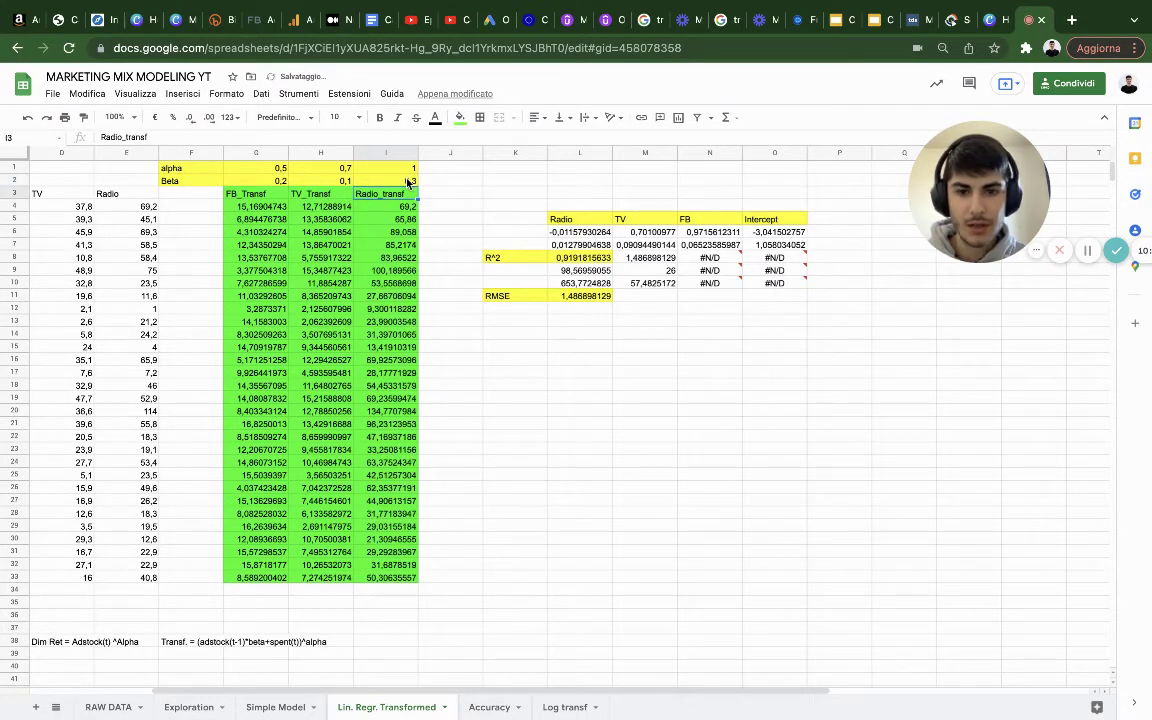
Step: Set the Radio Beta in I2 to 0,2
double_click(405, 180)
key("BackSpace")
type("2")
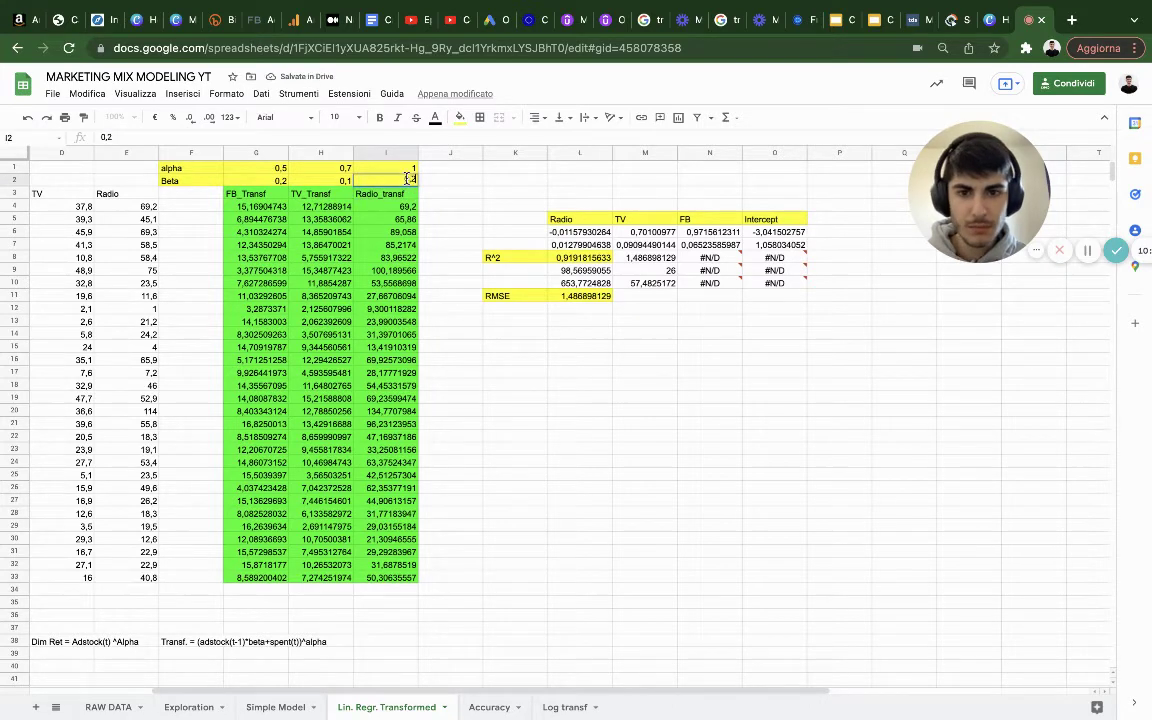
key("Return")
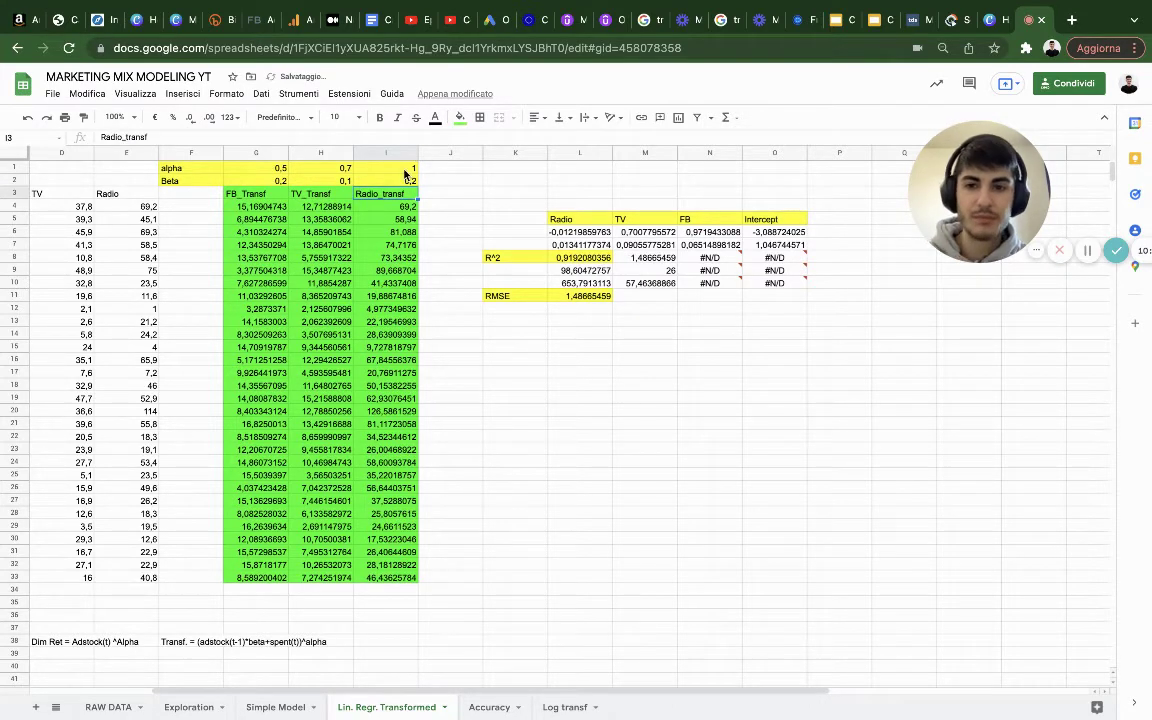
Step: Try Radio alpha values of 0,8, 0,5 and 0,4 in I1 to compare R^2 and RMSE
left_click(406, 167)
key("BackSpace")
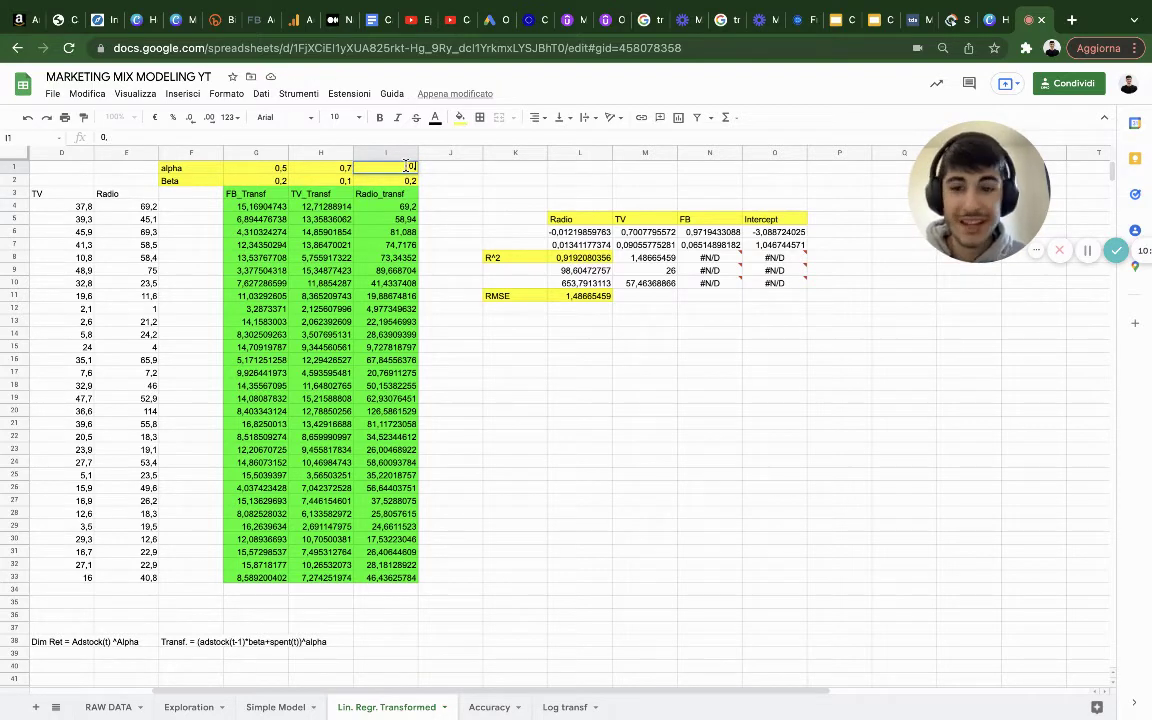
type("0,8")
key("Return")
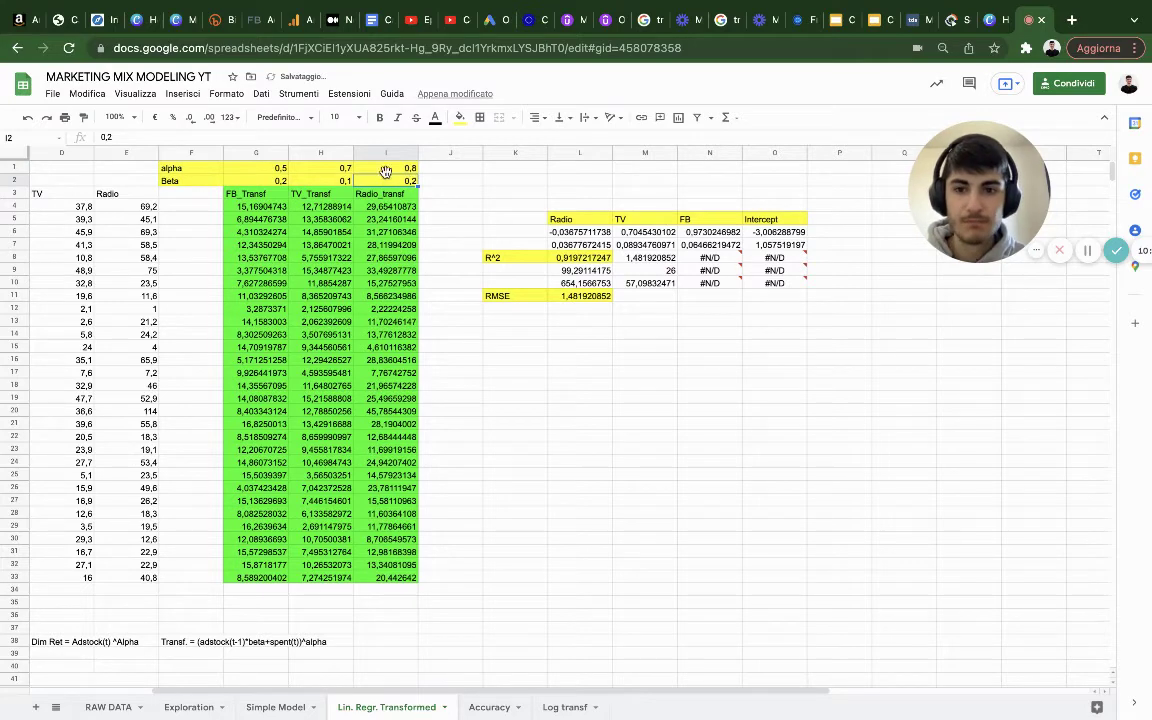
double_click(388, 170)
key("BackSpace")
type("5")
key("Return")
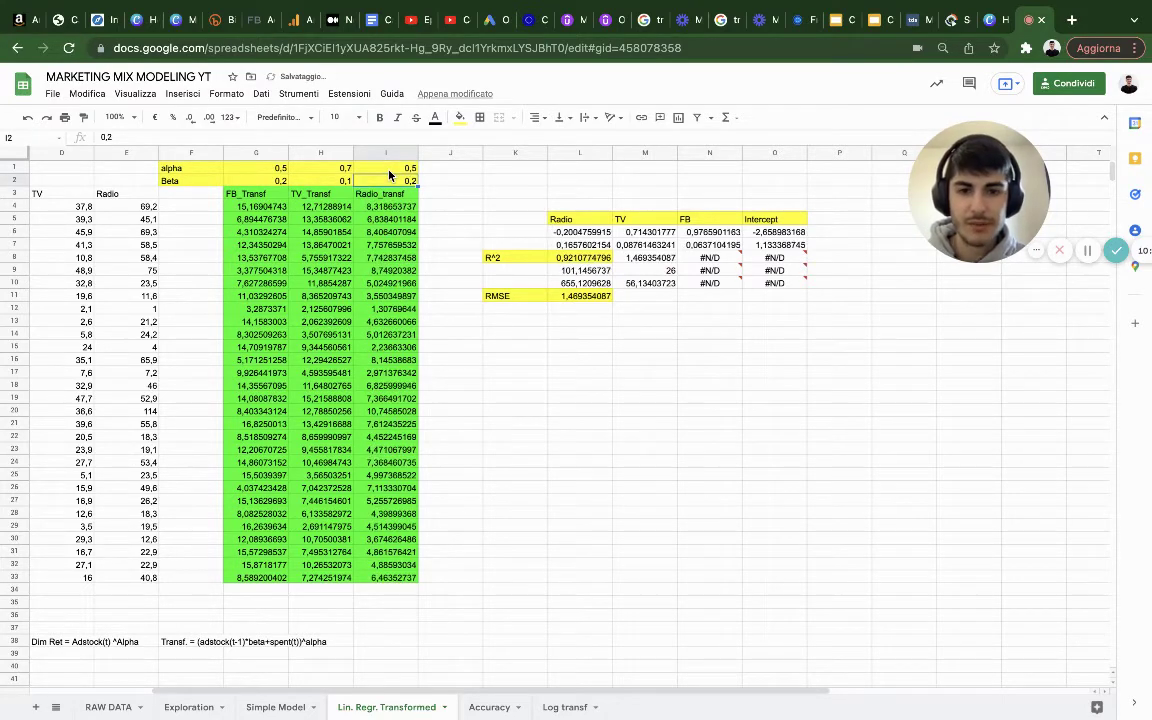
double_click(400, 168)
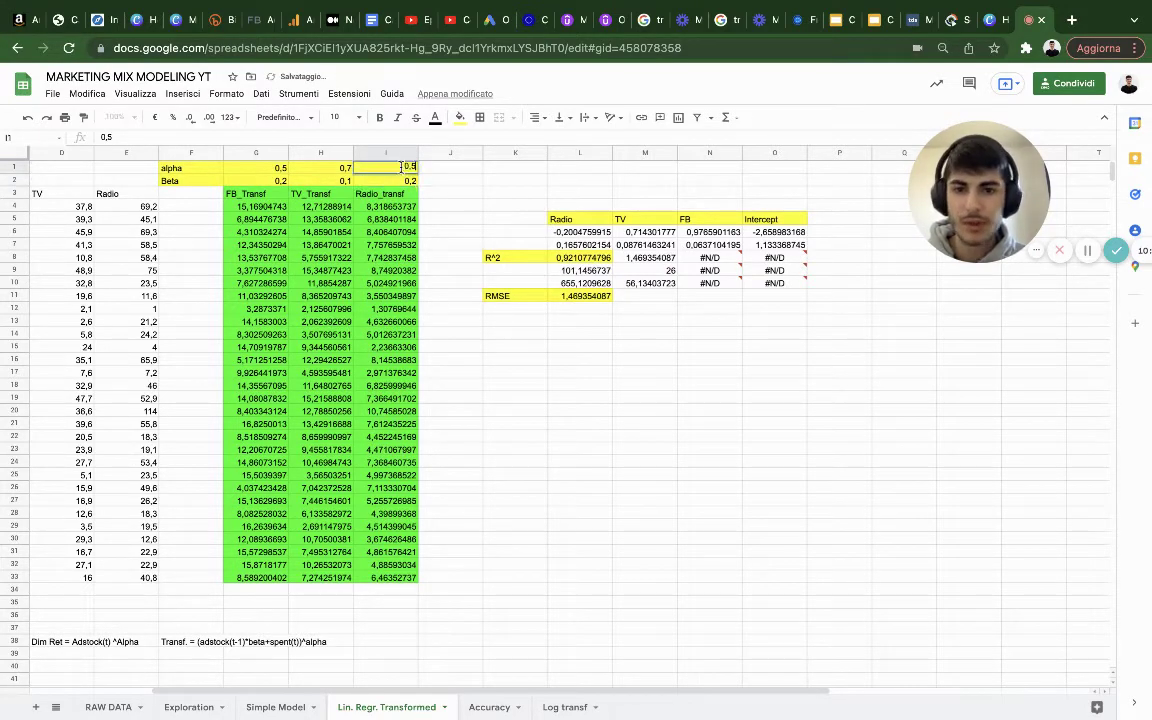
key("BackSpace")
type("4")
key("Return")
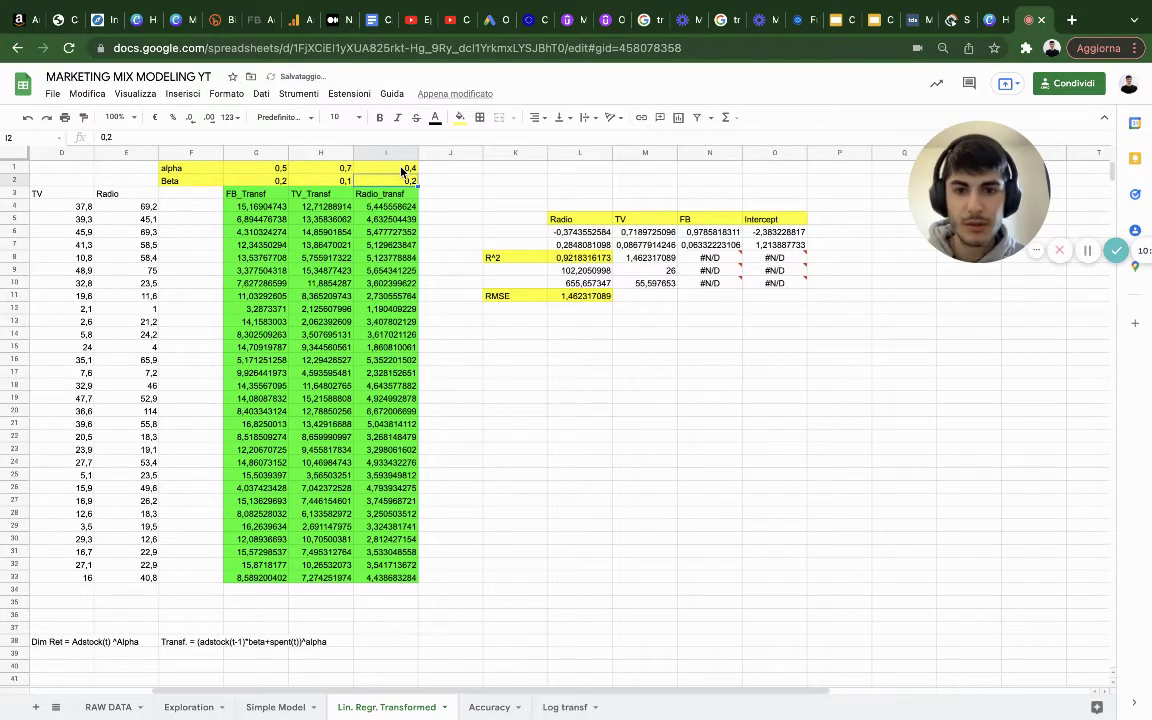
Step: Set the Radio alpha in I1 to 0,3 and check the RMSE cell
double_click(401, 170)
key("BackSpace")
type("3")
key("Return")
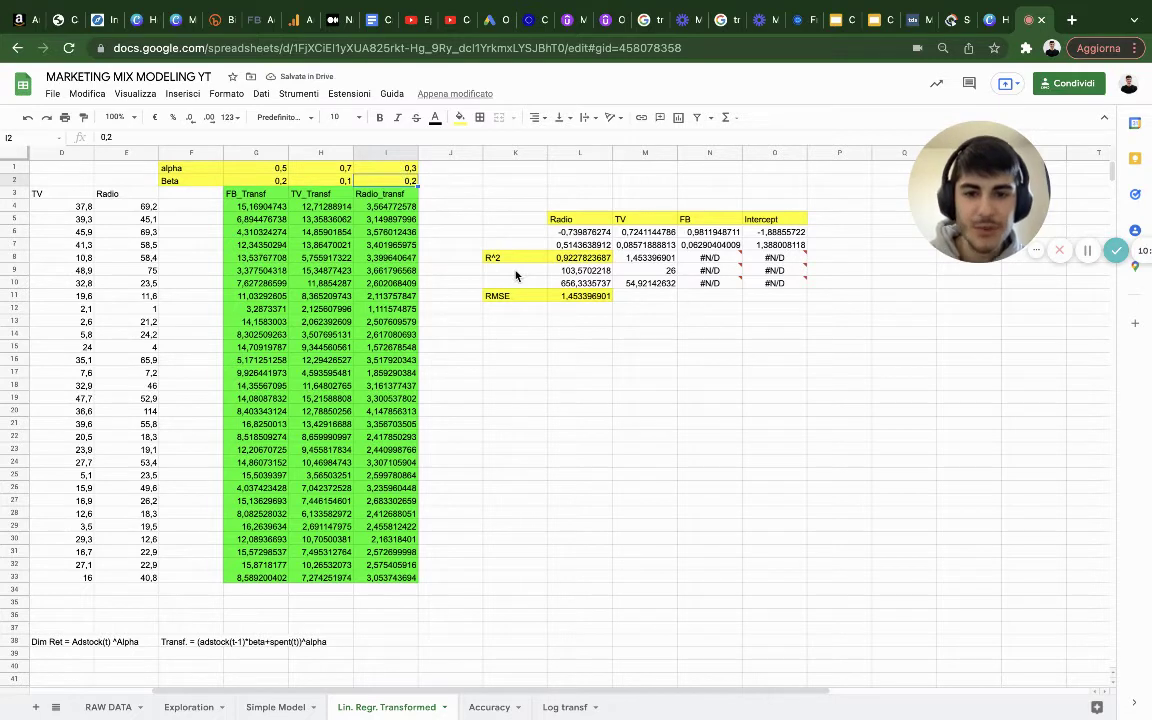
left_click(592, 297)
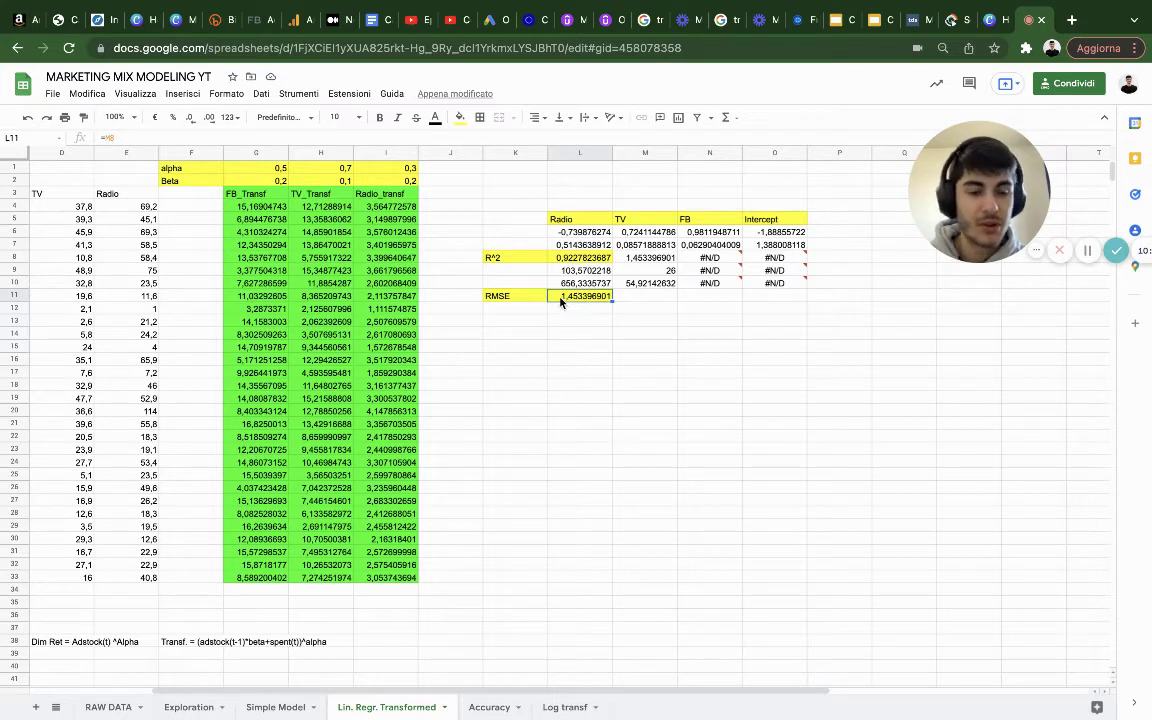
left_click(673, 398)
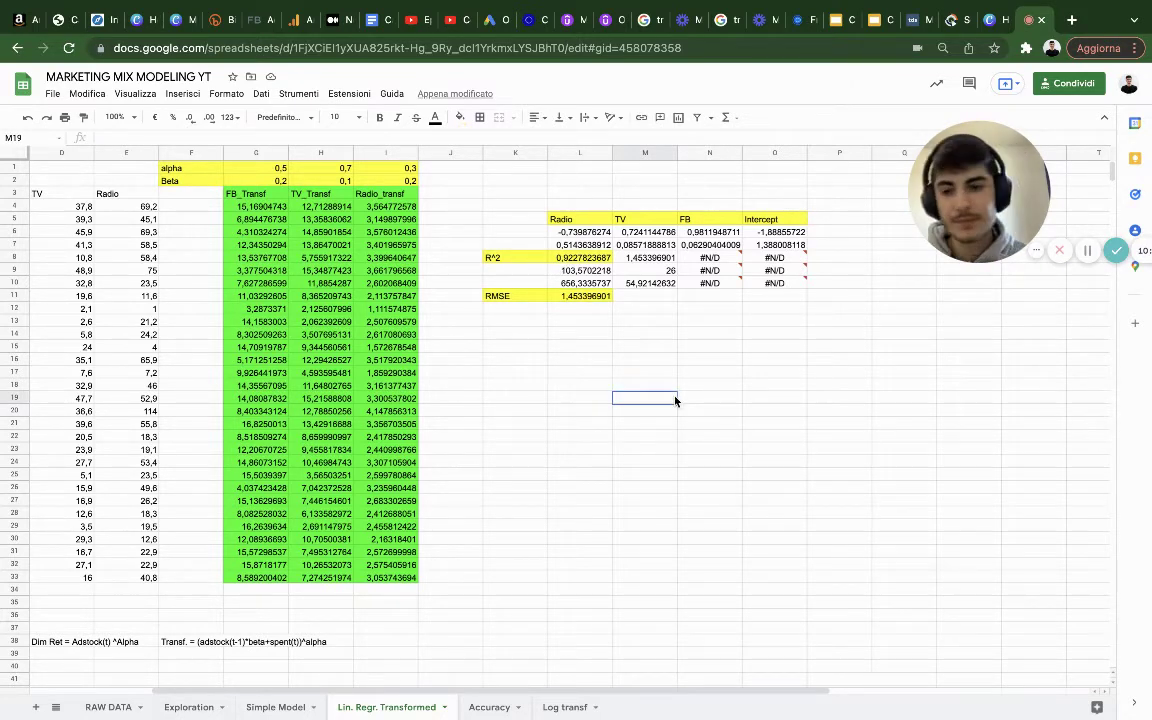
Step: Add the header Predictions in Q1, beside the regression output
scroll(675, 400, "right", 3)
scroll(675, 401, "left", 5)
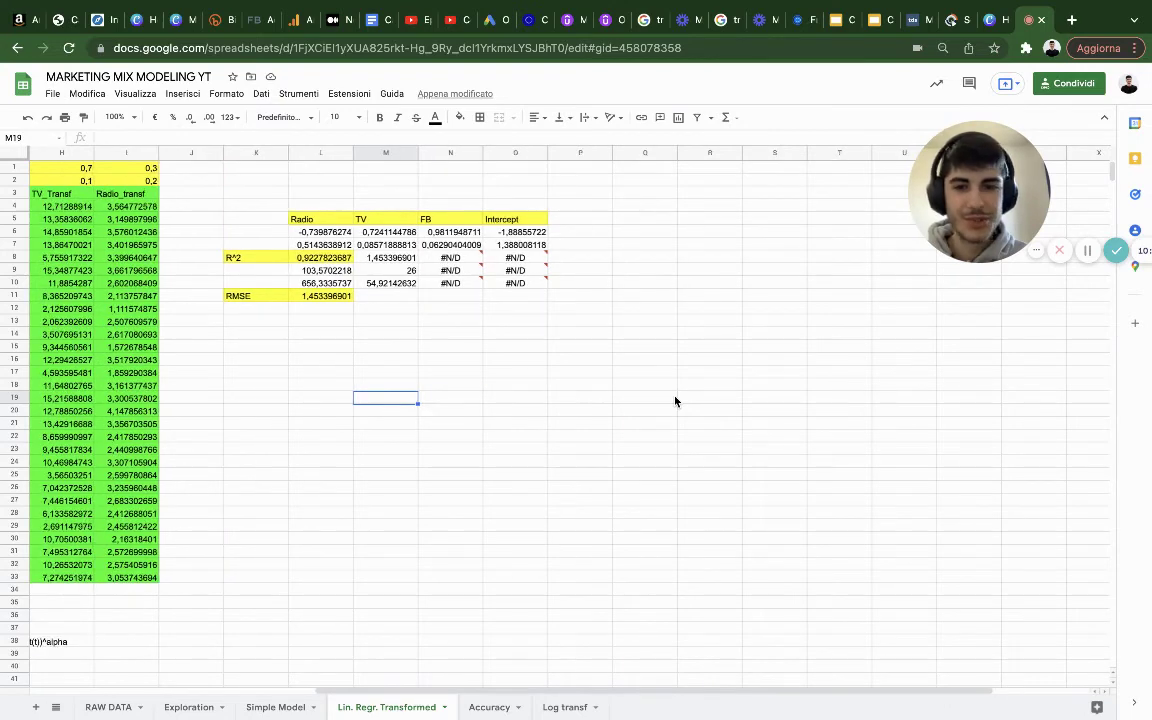
scroll(645, 412, "right", 5)
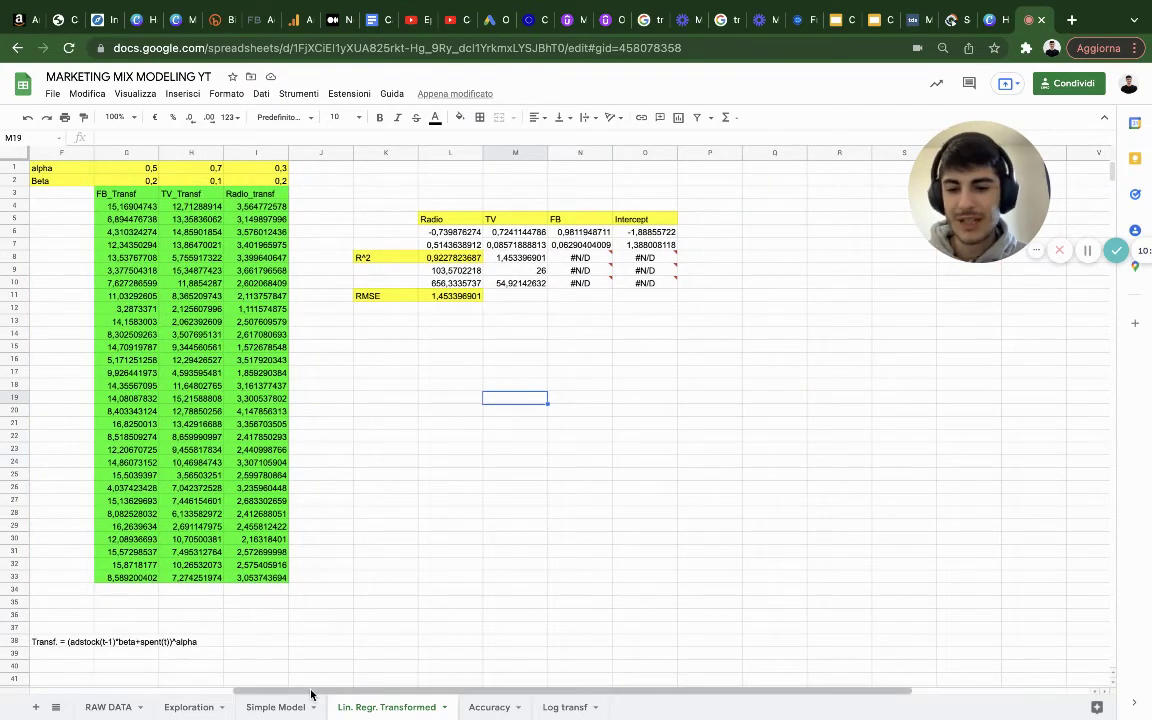
double_click(770, 167)
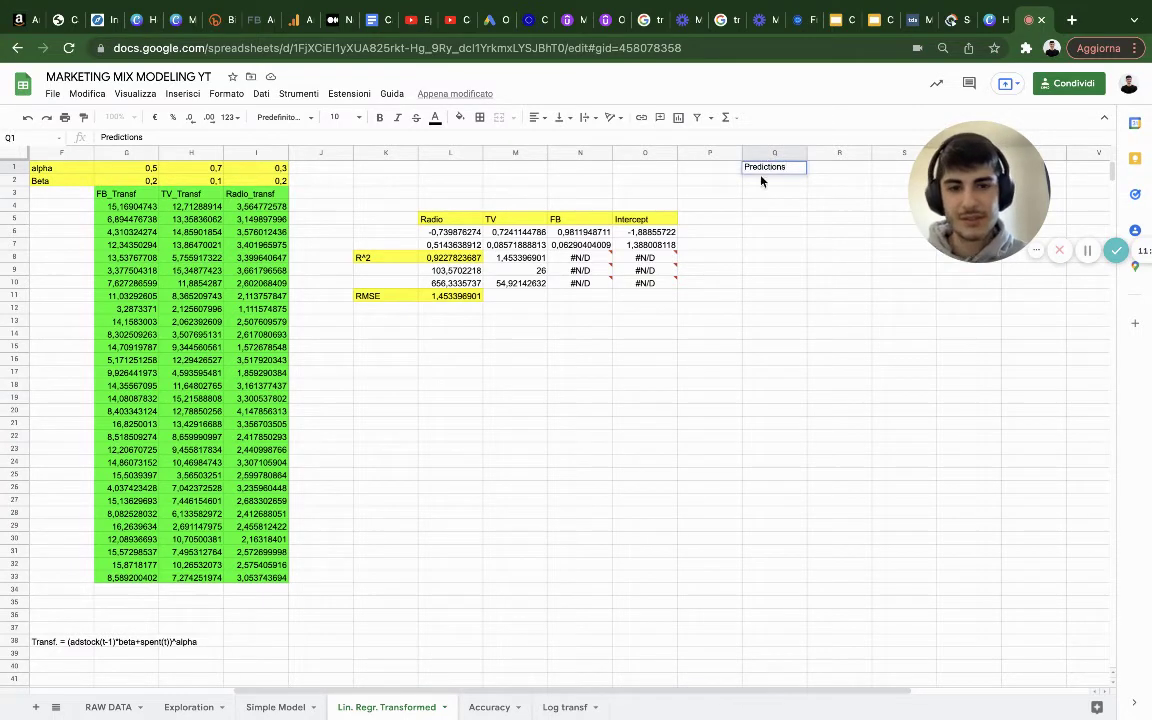
type("Predictions")
key("Return")
Step: Begin the prediction formula in Q2 with the intercept plus the FB coefficient times the first FB_Transf value: =O$6+N$6*G4
type("=")
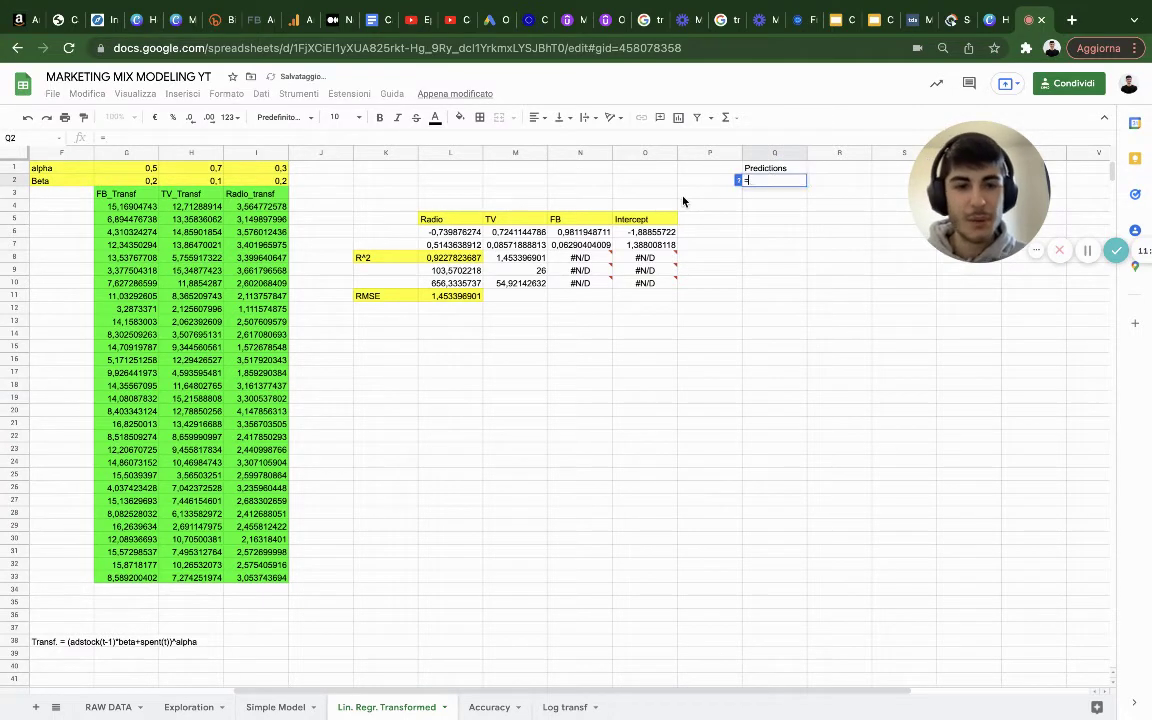
left_click(645, 231)
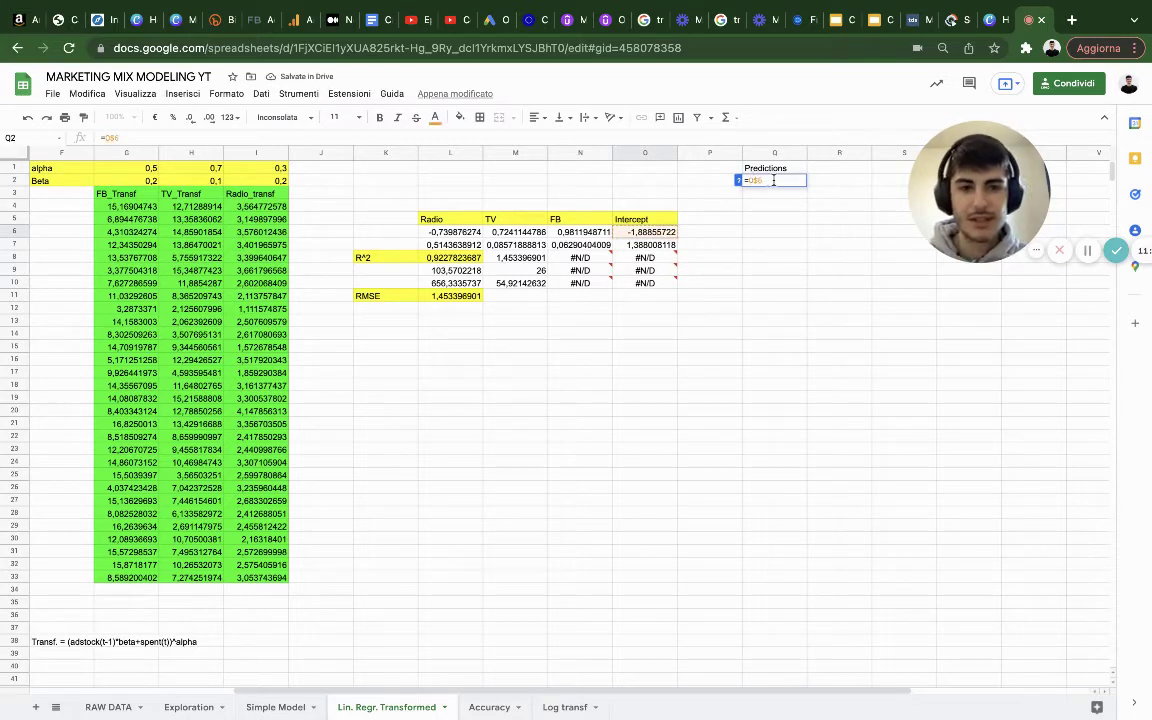
type("+")
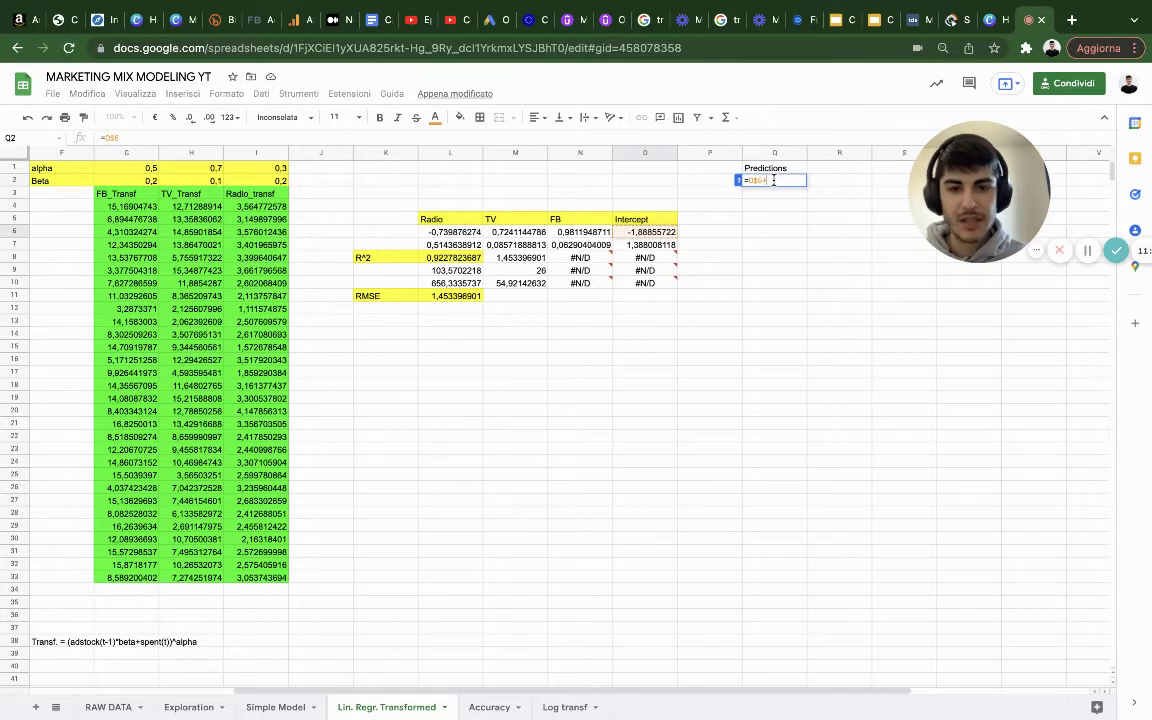
left_click(604, 233)
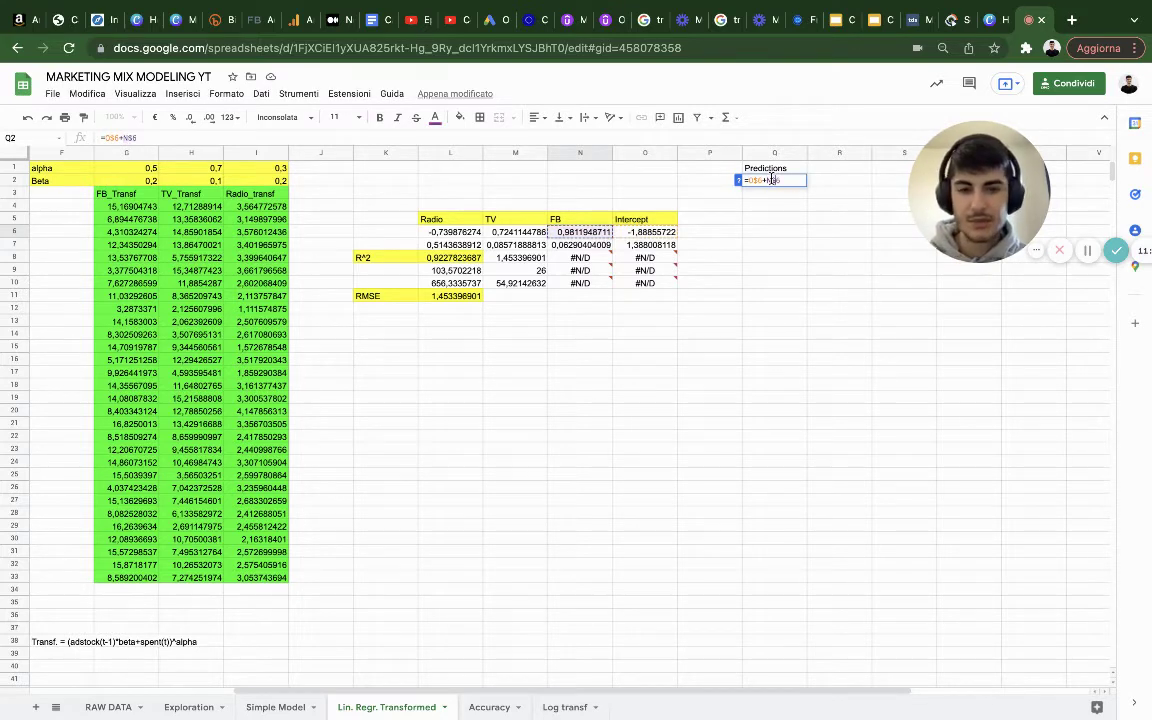
type("*")
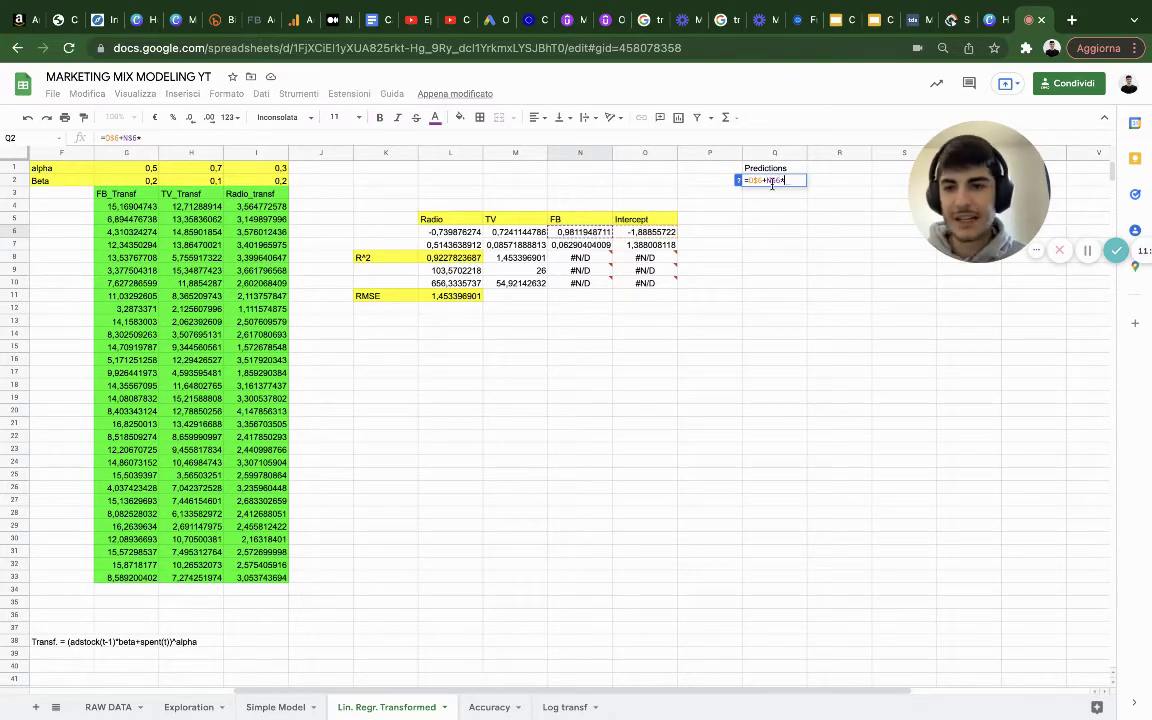
left_click(116, 209)
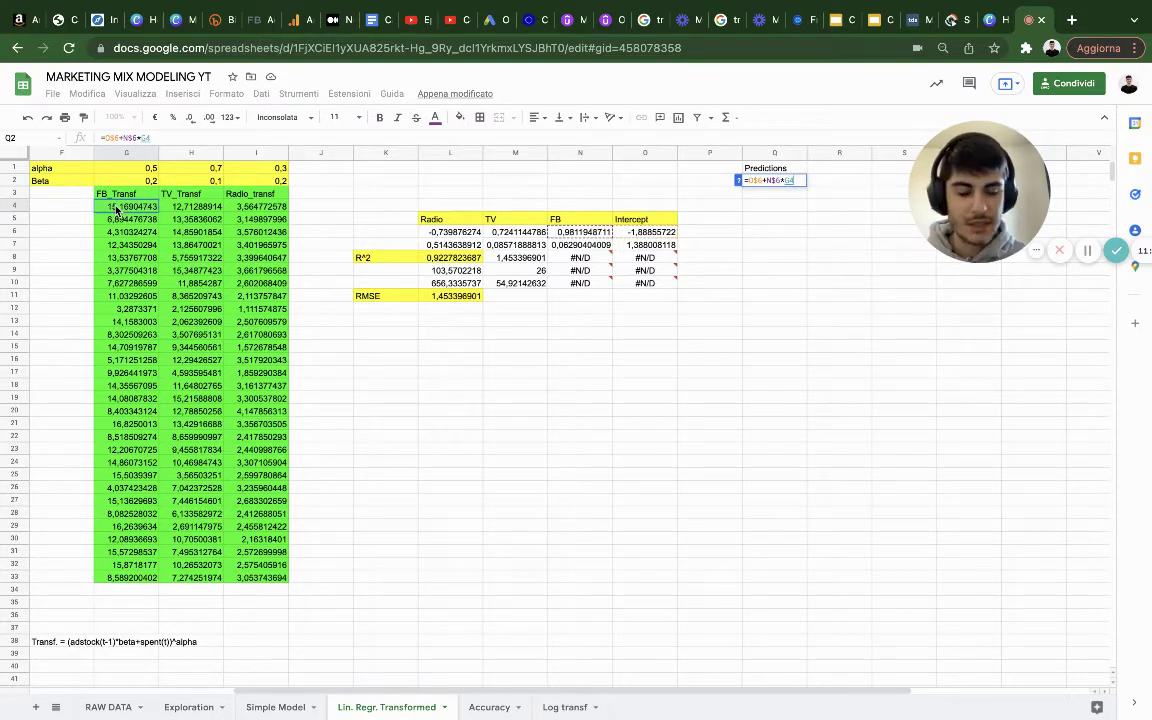
type("+")
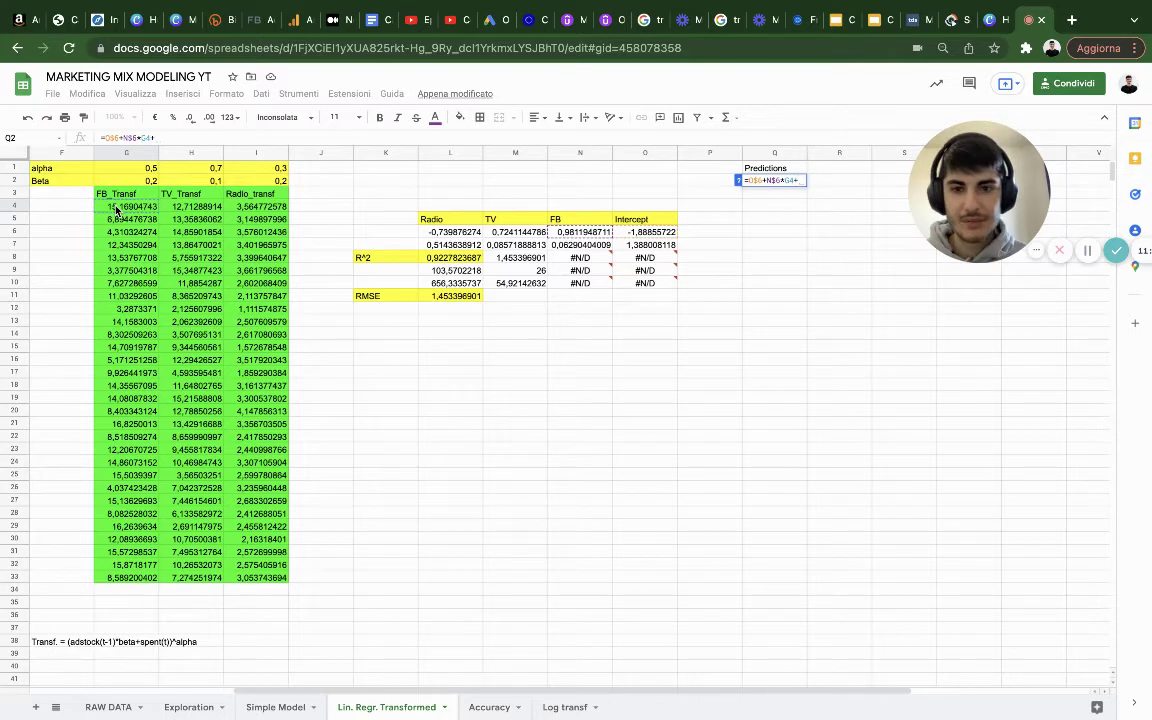
Step: Complete the Q2 formula with the TV and Radio coefficients times their first transformed values: +M$6*H4+L$6*I4
left_click(531, 235)
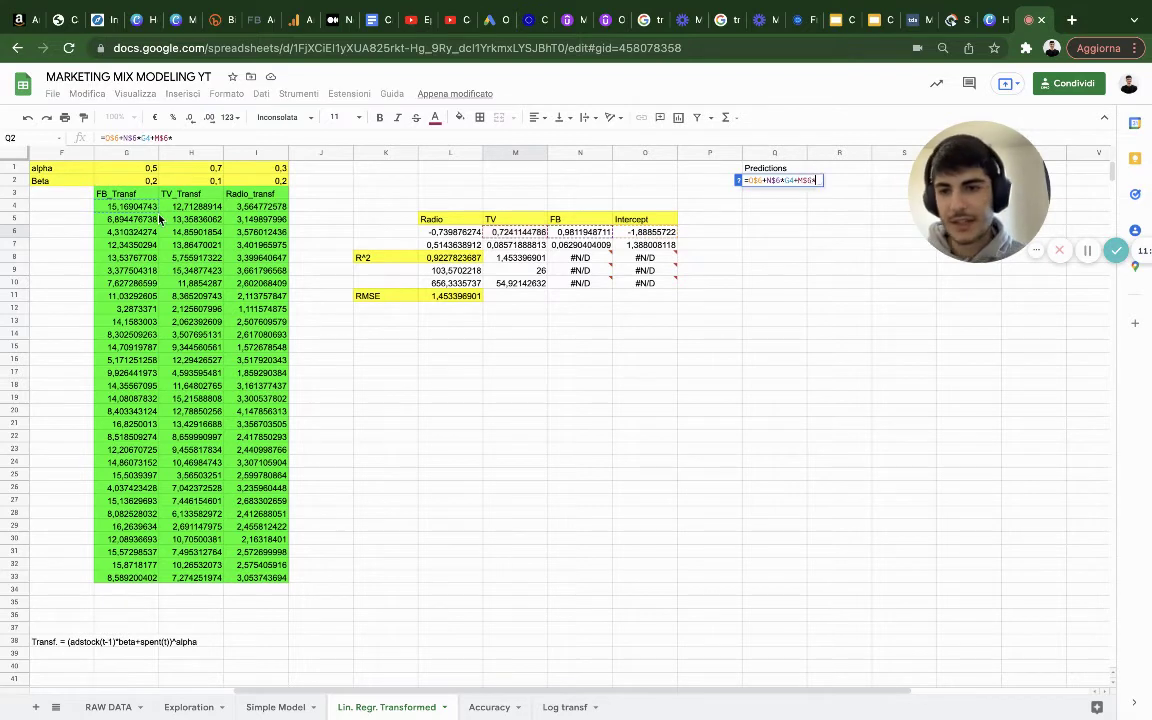
type("*")
left_click(180, 207)
type("+")
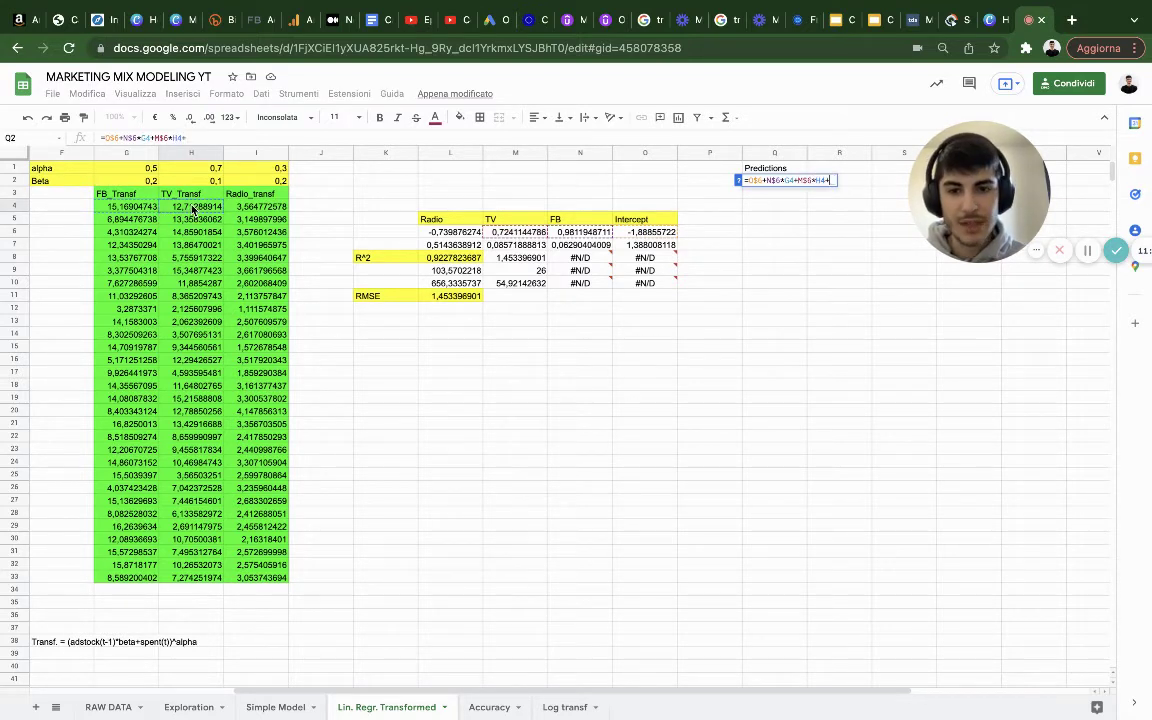
left_click(458, 234)
left_click(832, 180)
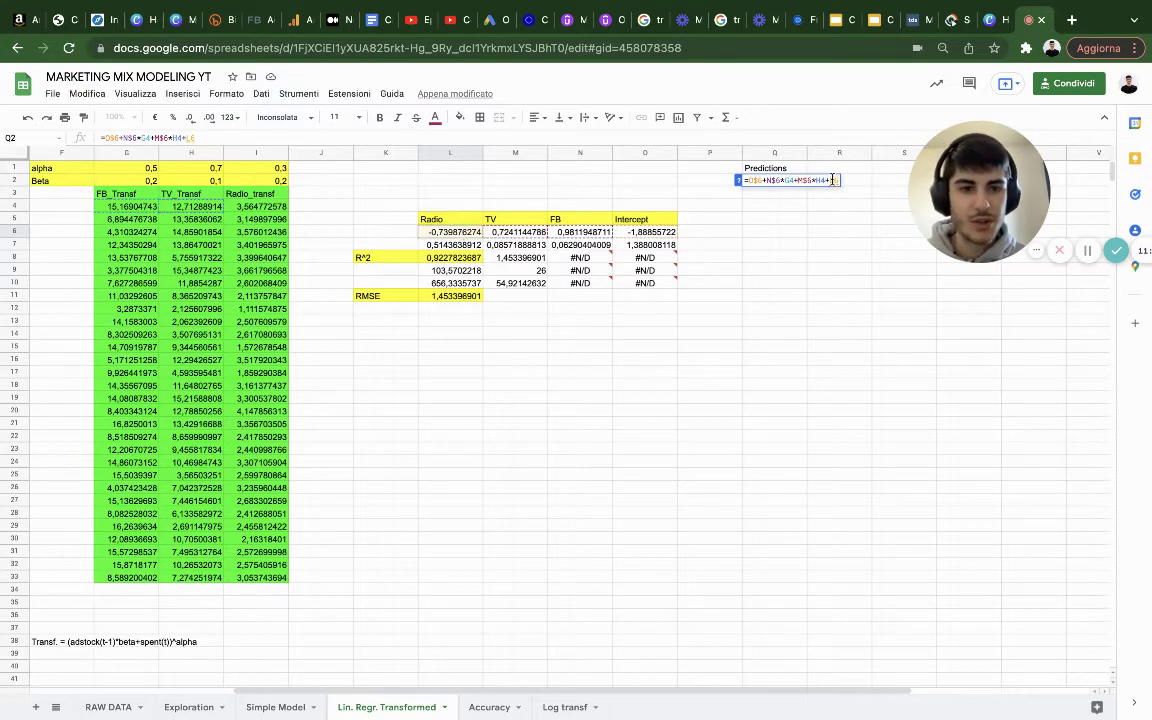
type("$6*")
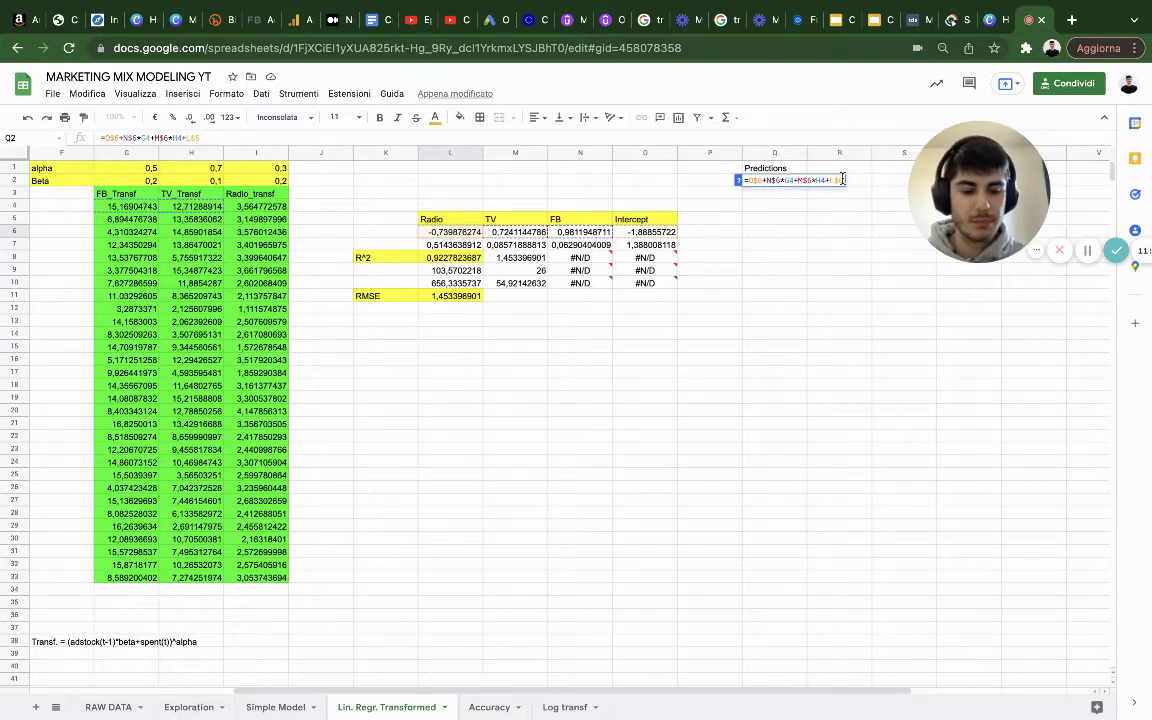
left_click(263, 206)
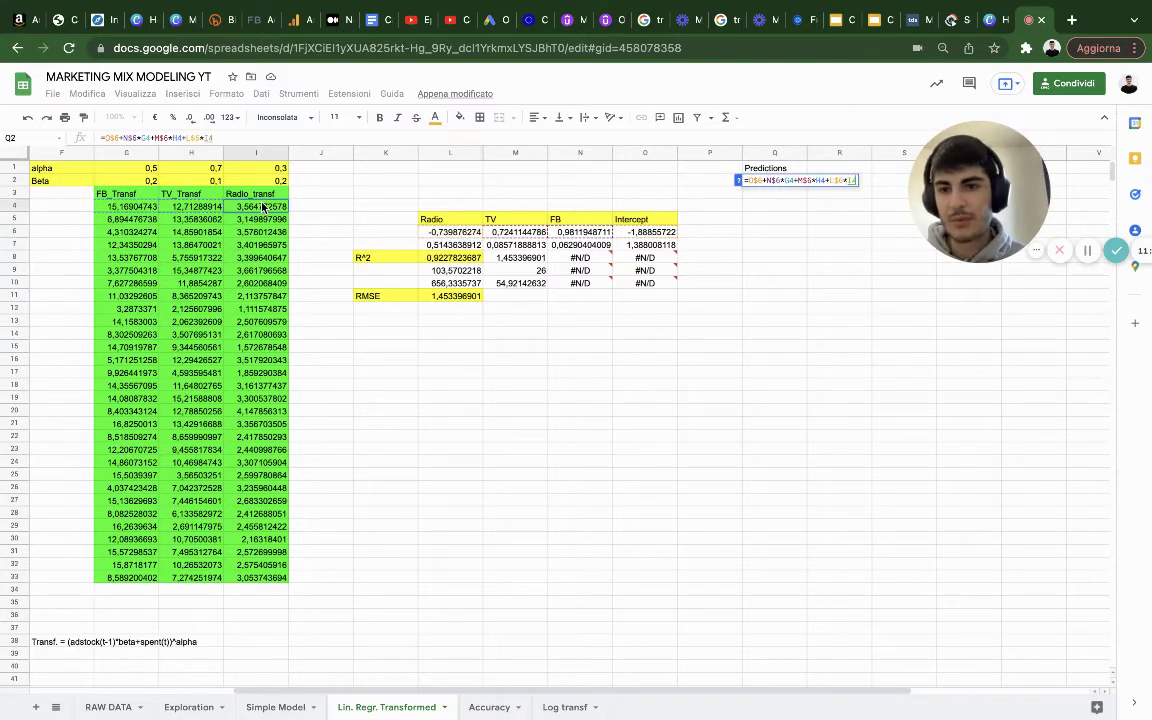
key("Return")
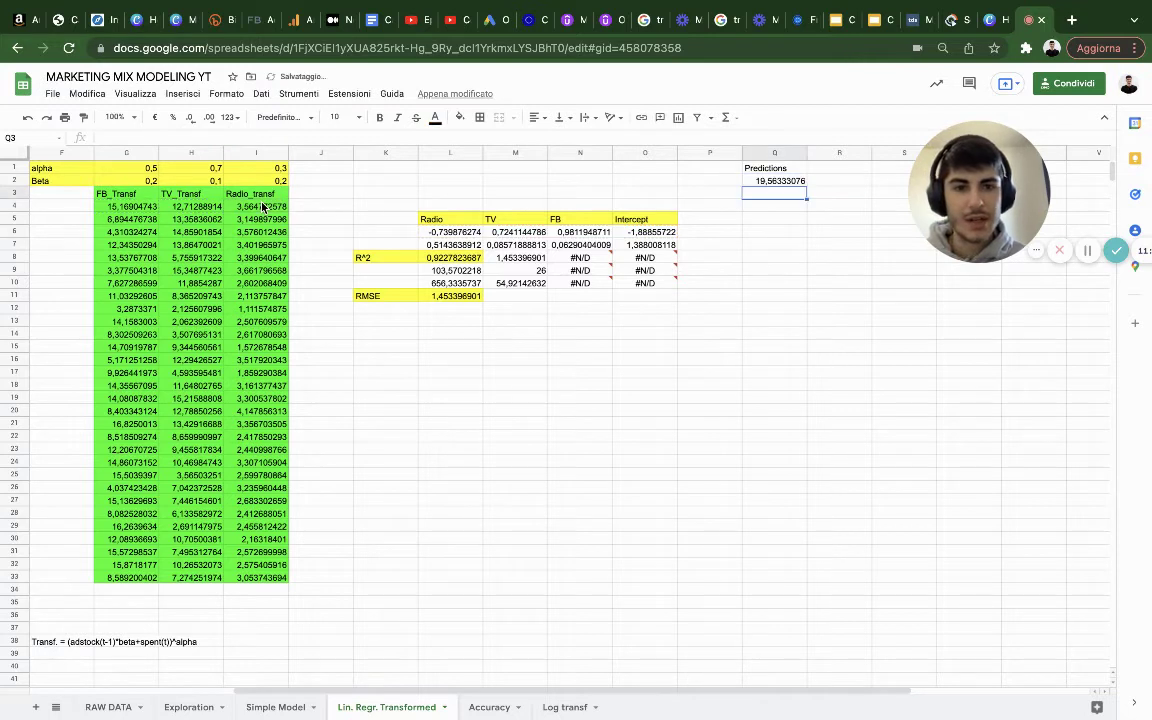
Step: Move the Predictions header and formula to Q3:Q4 and fill the formula down to Q33
left_click_drag(753, 170, 766, 213)
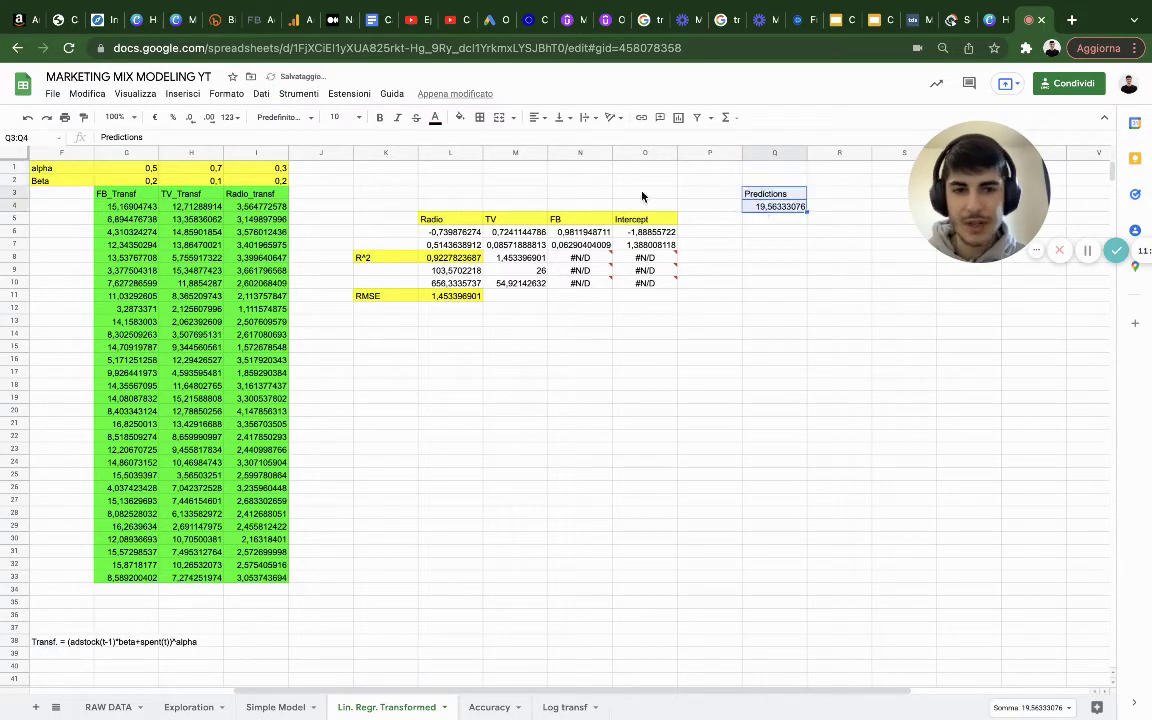
left_click(800, 206)
left_click_drag(806, 212, 800, 581)
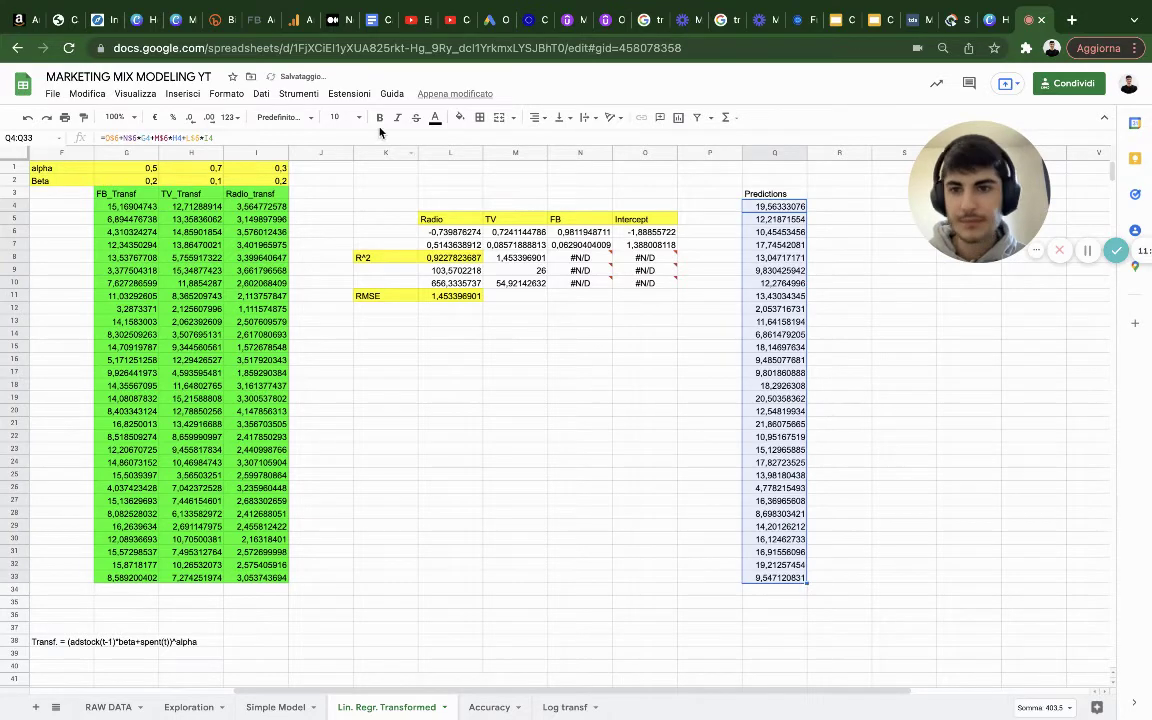
Step: Format the predictions in Q4:Q33 with the Numero format
left_click(228, 118)
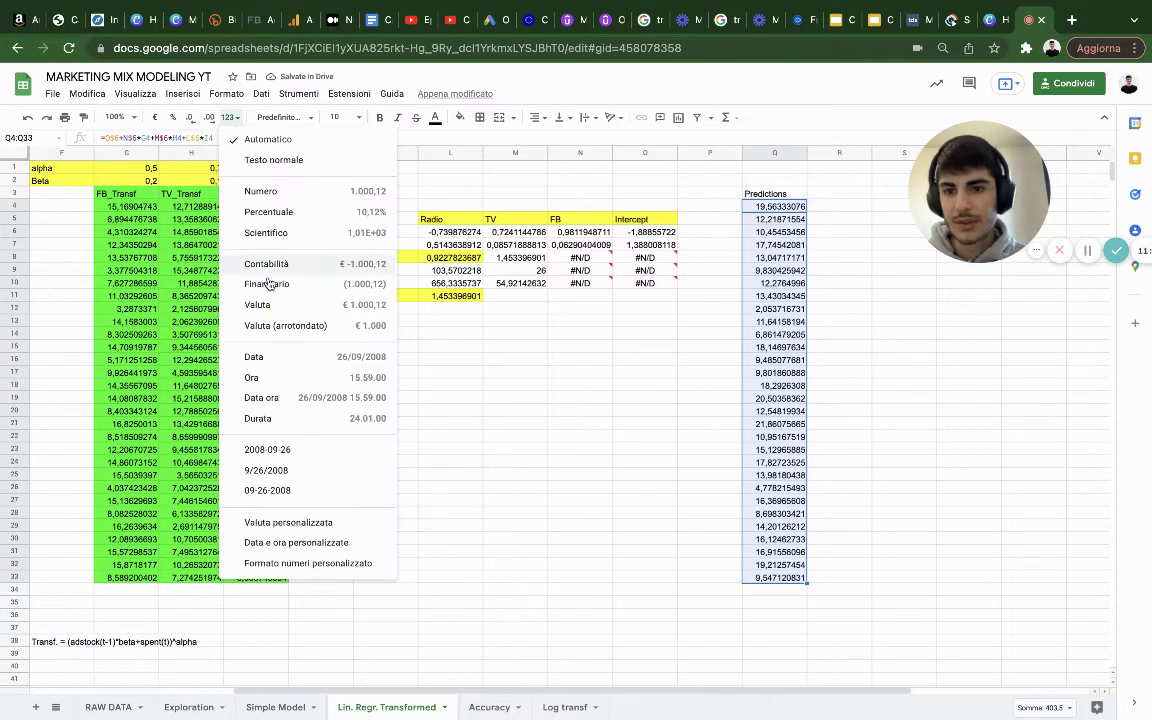
left_click(285, 191)
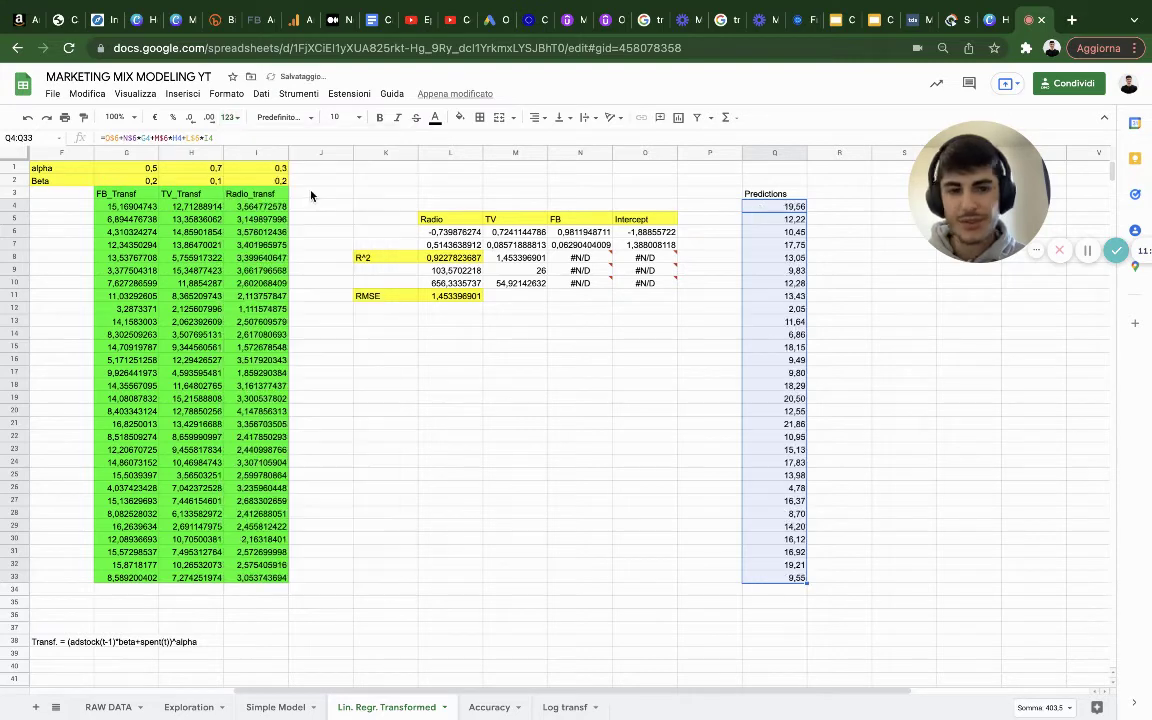
Step: Reference the sales header B3 in R3 and accept the suggested autofill to bring the weekly sales into R4:R33
left_click(819, 197)
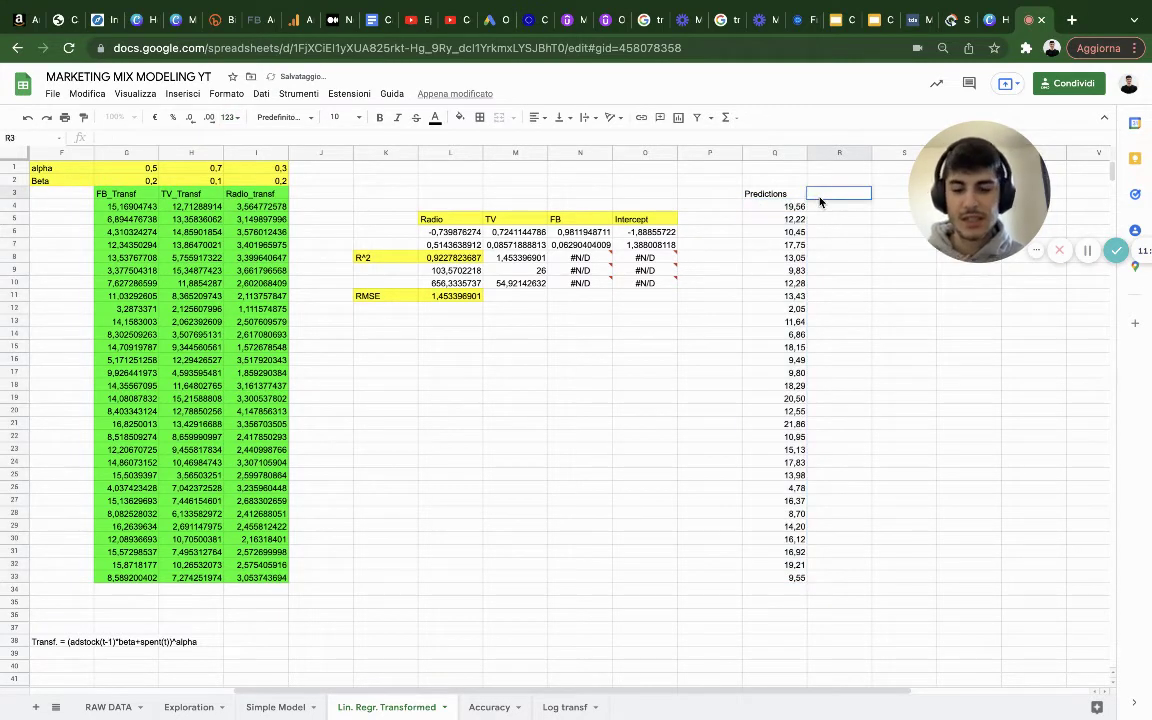
type("=")
scroll(511, 278, "left", 5)
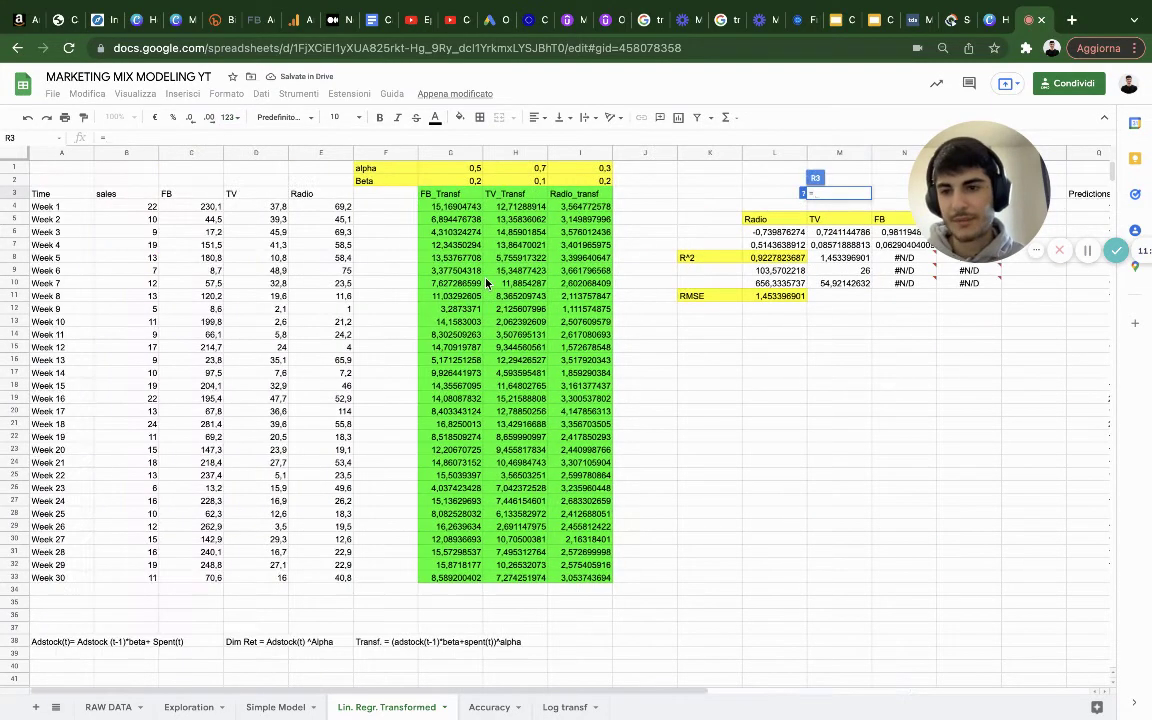
left_click(117, 195)
key("Return")
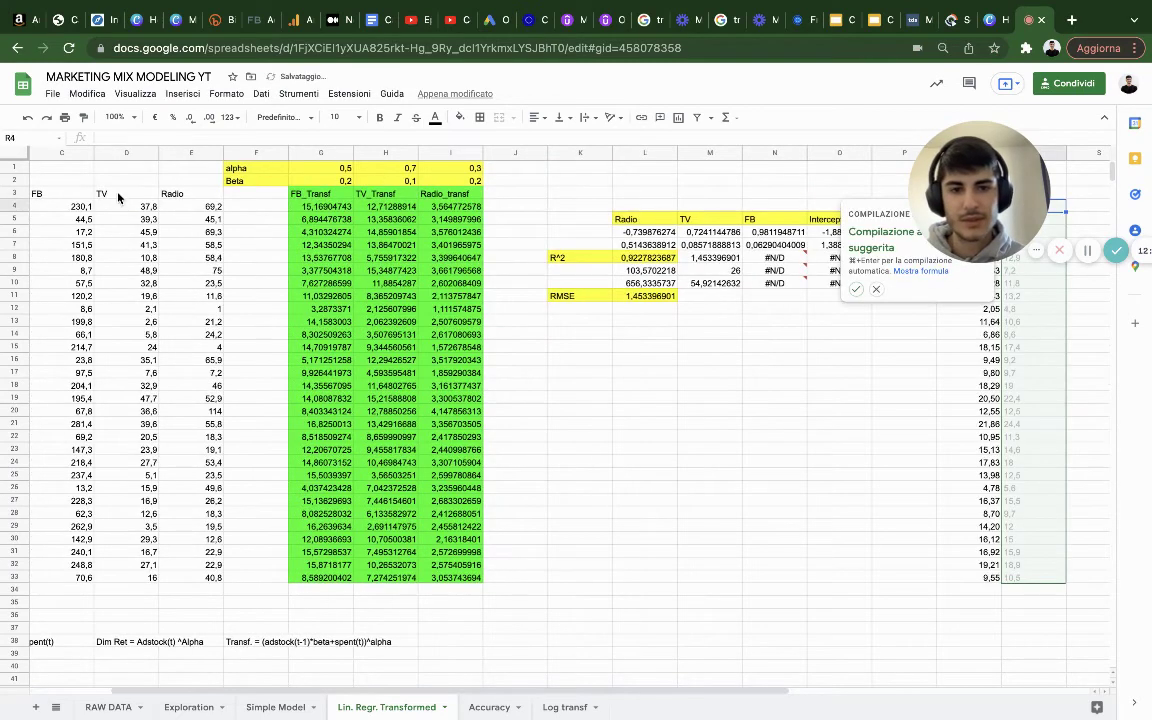
scroll(546, 338, "right", 5)
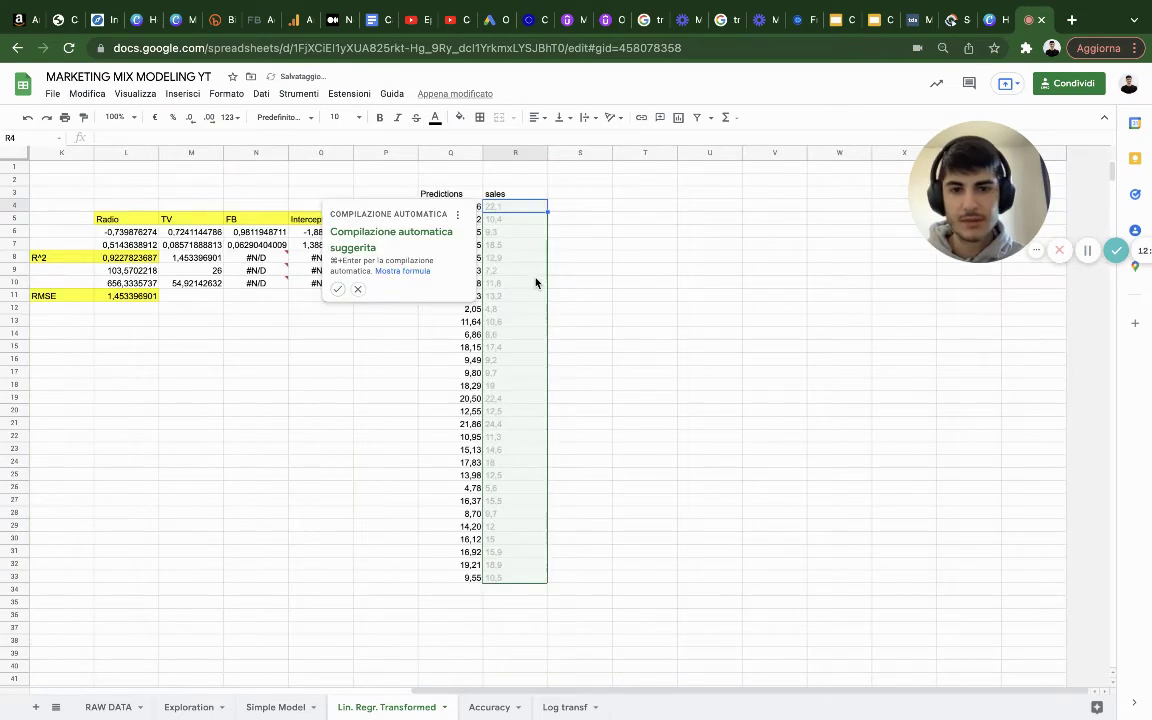
left_click(338, 289)
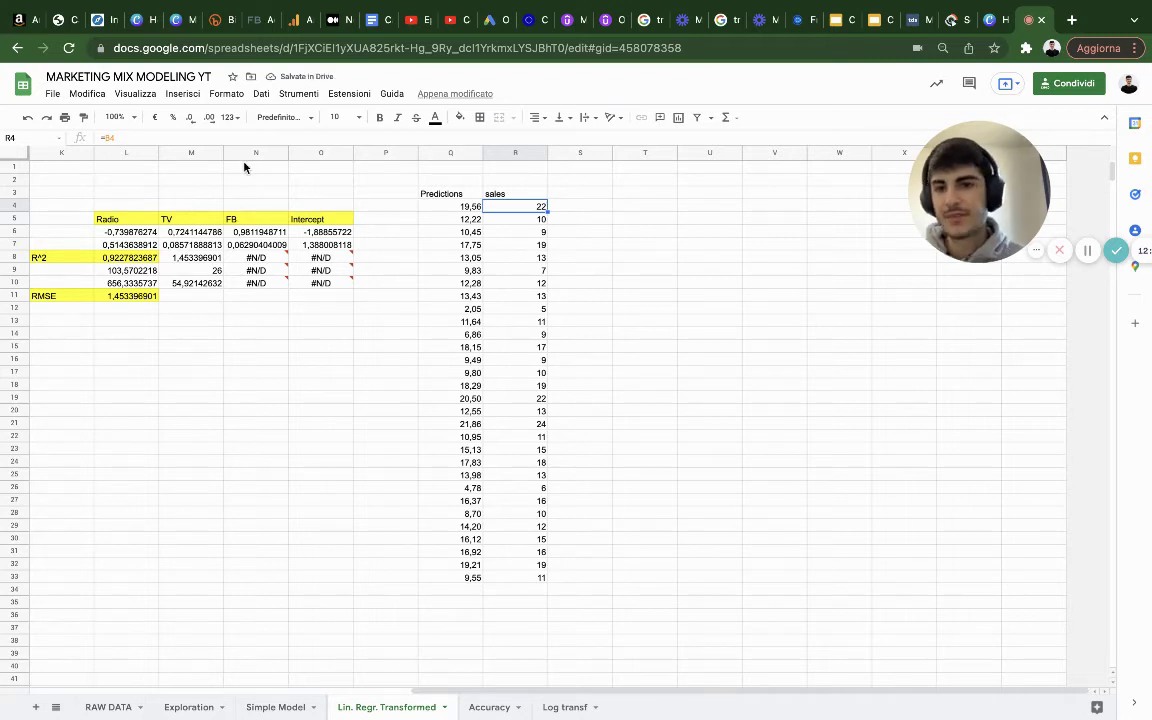
Step: Insert a chart of sales against Predictions from the range Q3:R33
left_click(183, 94)
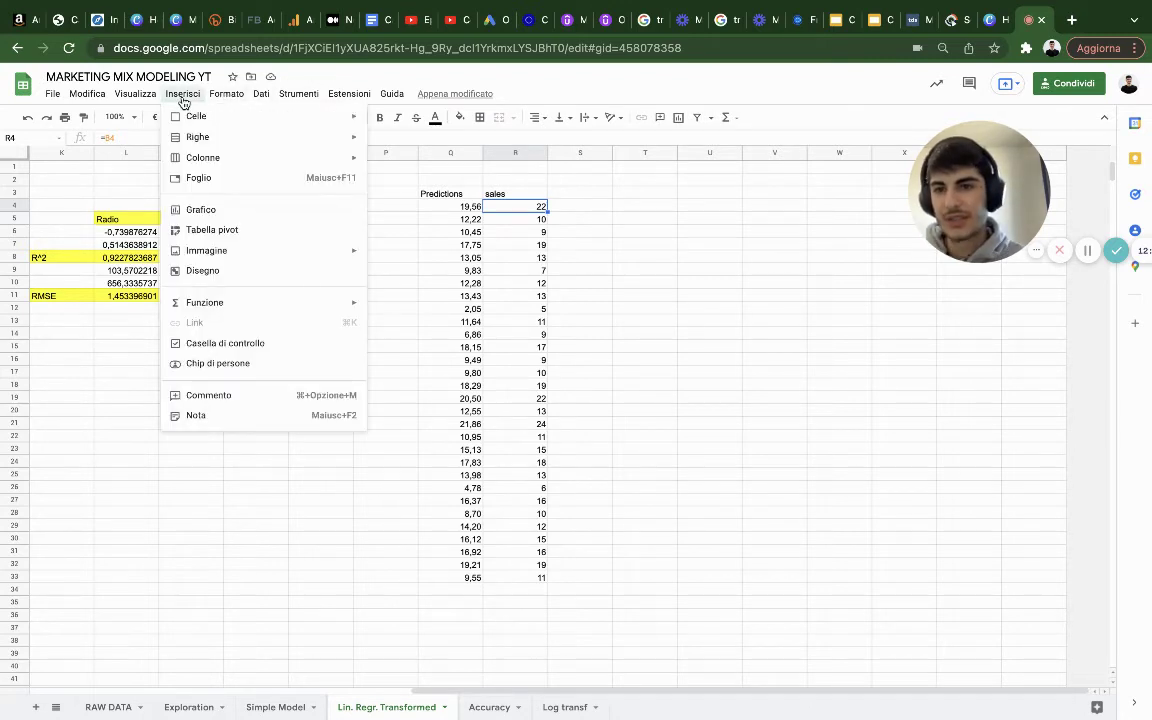
left_click(206, 212)
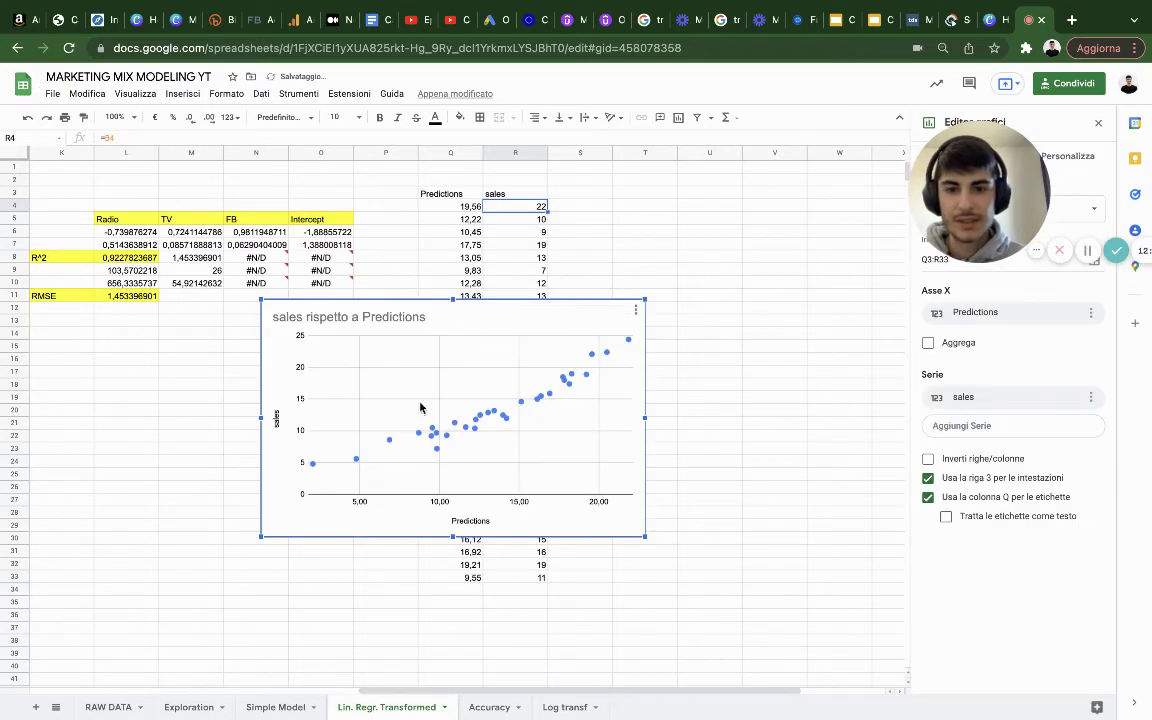
Step: Move the chart below the regression output, remove Predictions from its X axis, and add Predictions as a second series
left_click_drag(393, 419, 201, 507)
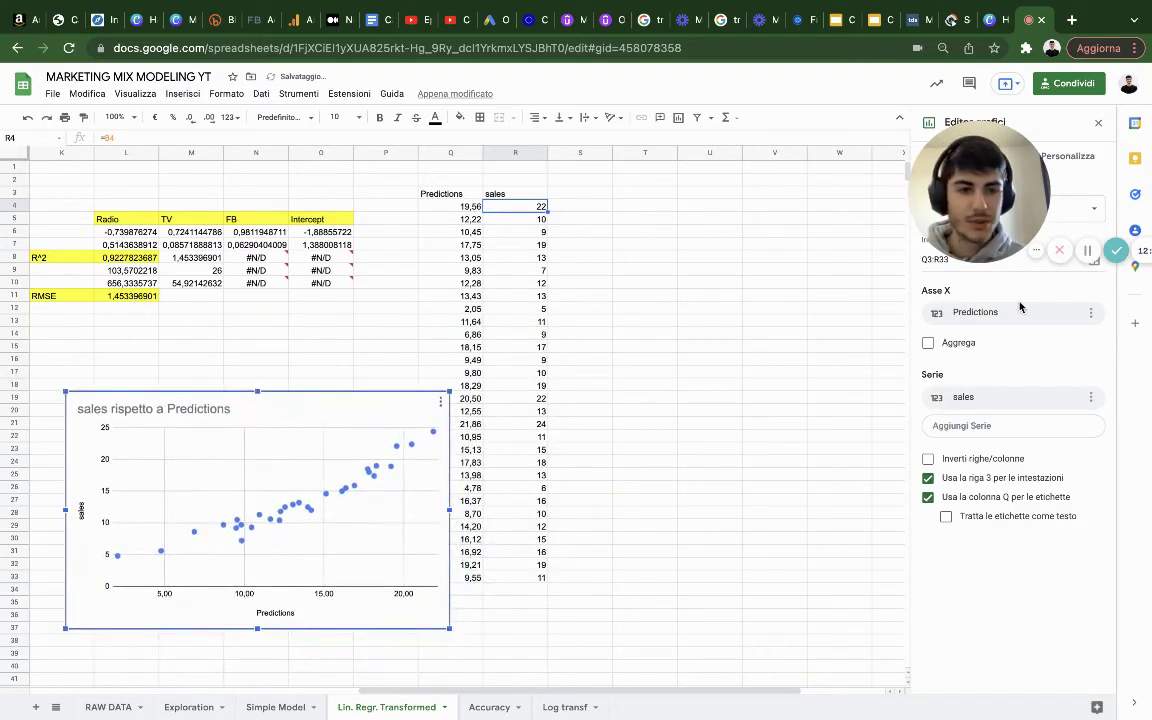
left_click(1092, 316)
left_click(1075, 338)
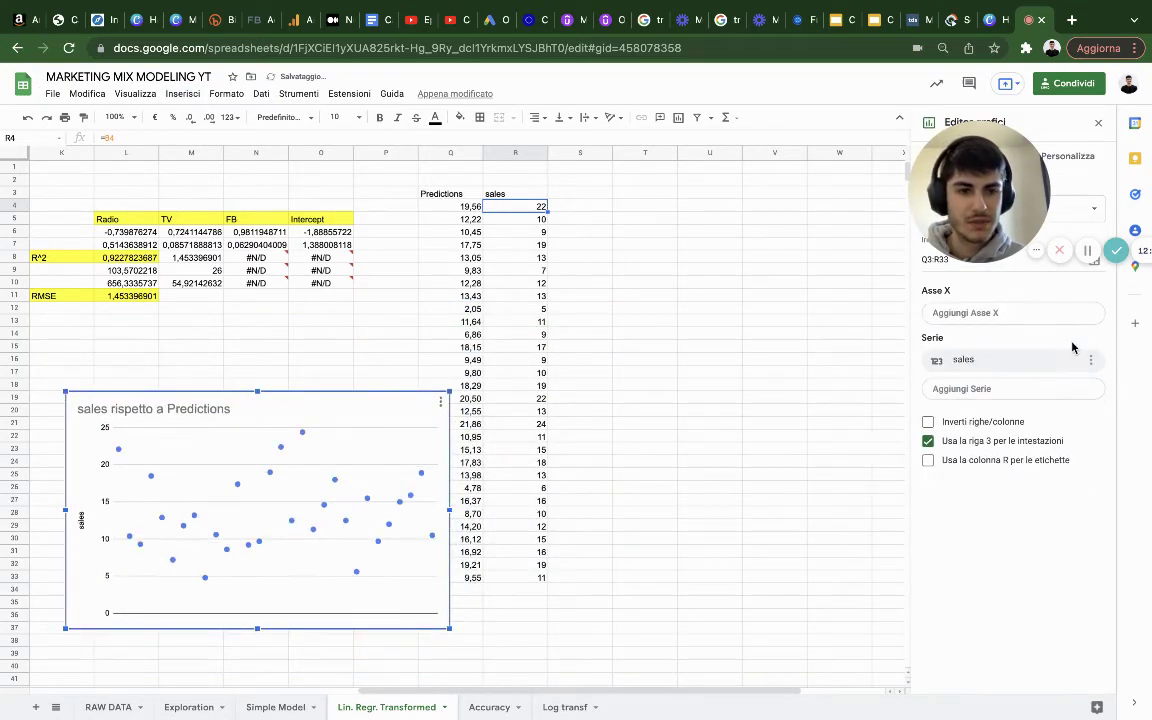
left_click(985, 388)
left_click(970, 443)
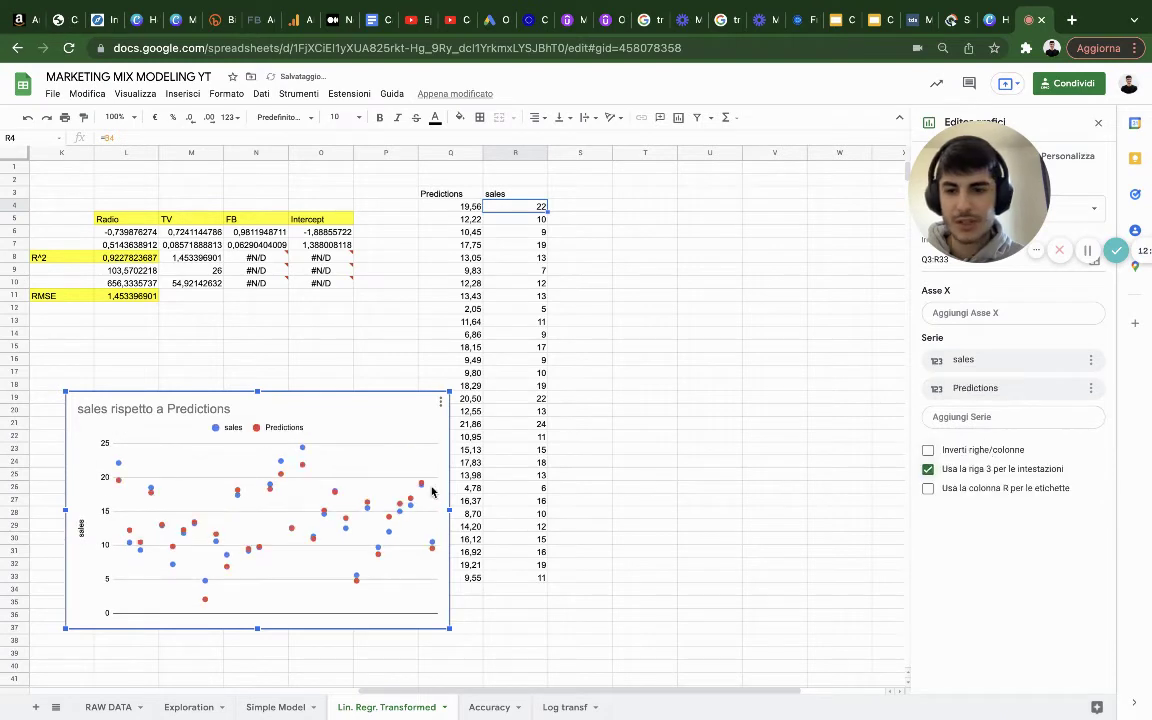
Step: Change the sales and Predictions scatter chart to a line chart
left_click_drag(963, 177, 921, 394)
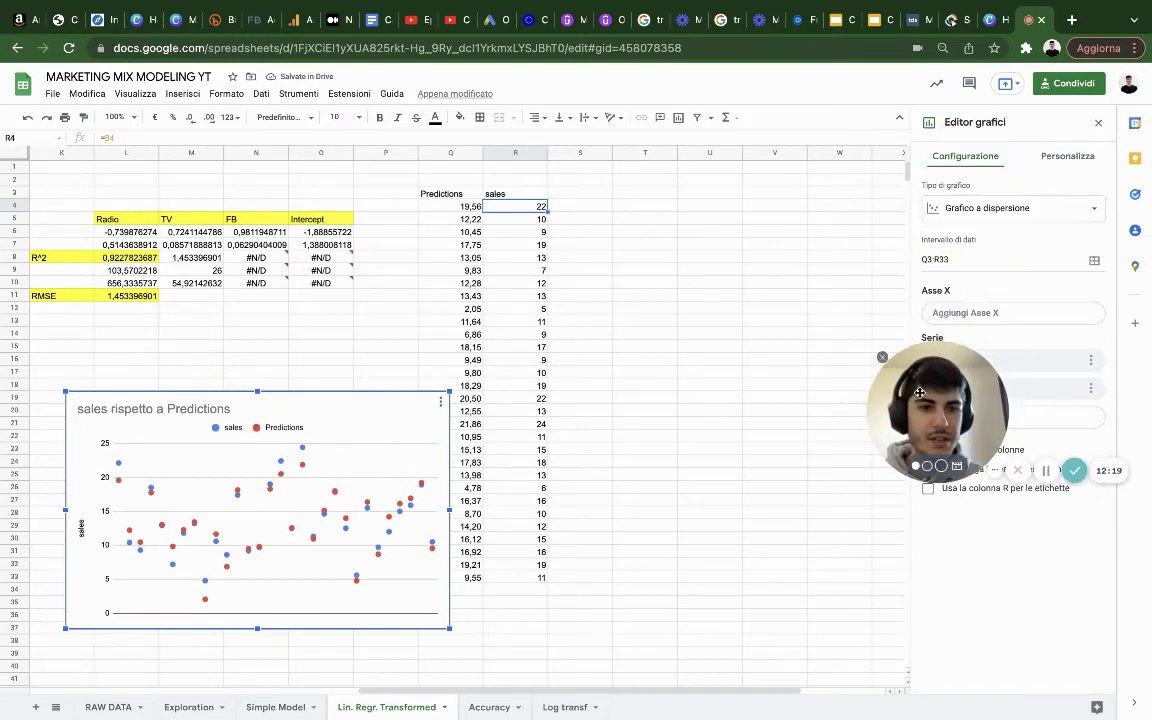
left_click(1064, 158)
left_click(964, 155)
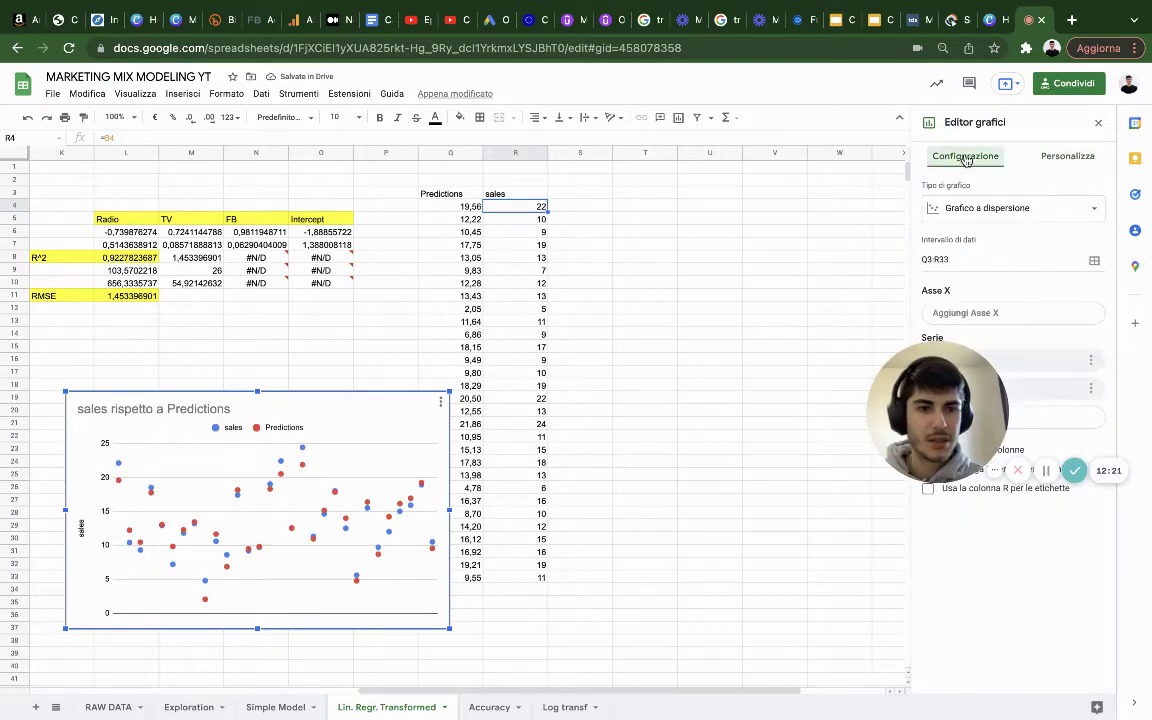
left_click(990, 208)
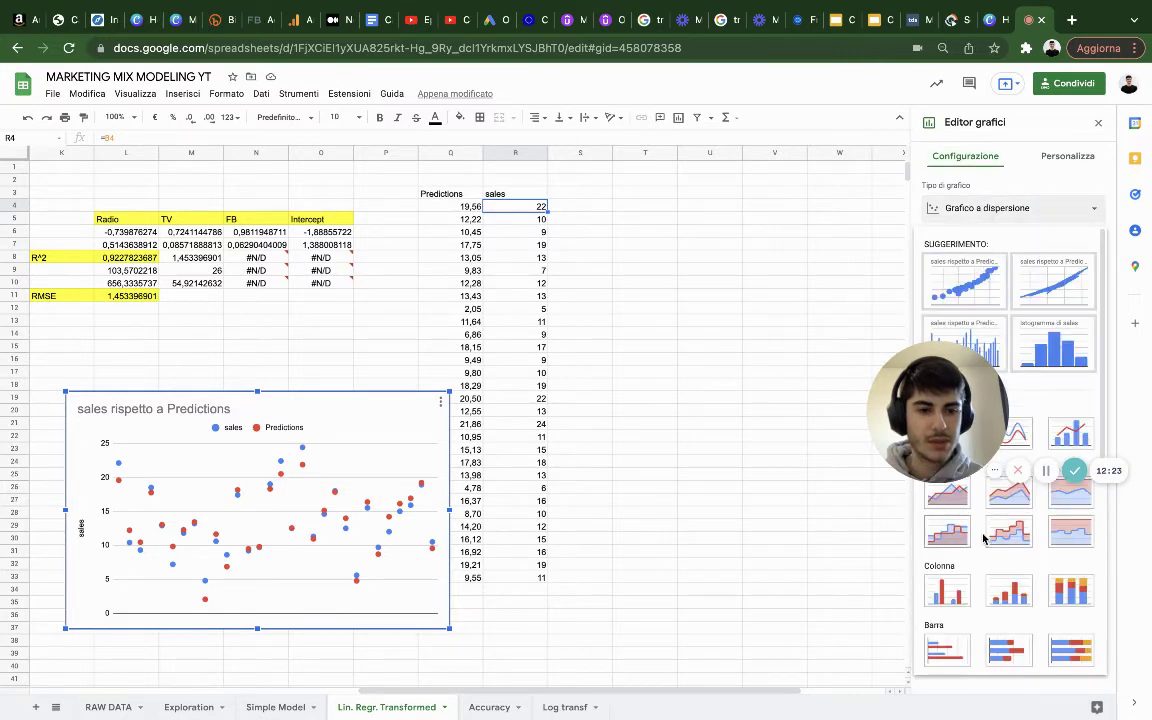
left_click_drag(950, 423, 725, 203)
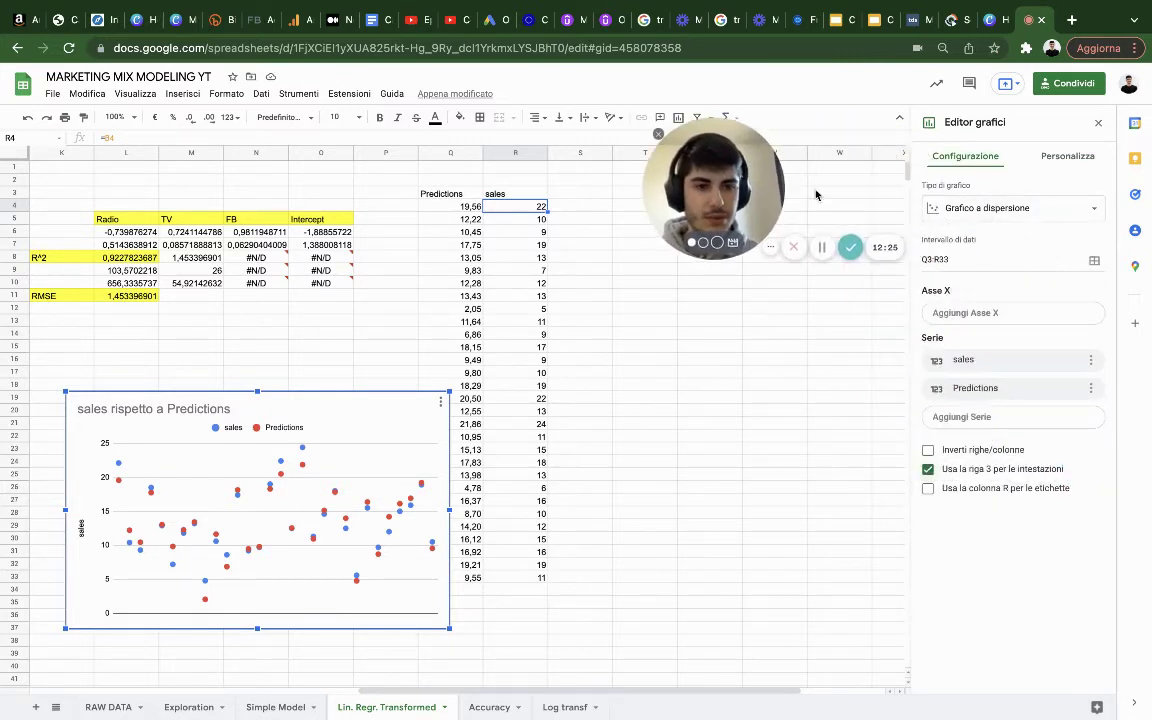
left_click(985, 207)
left_click(948, 444)
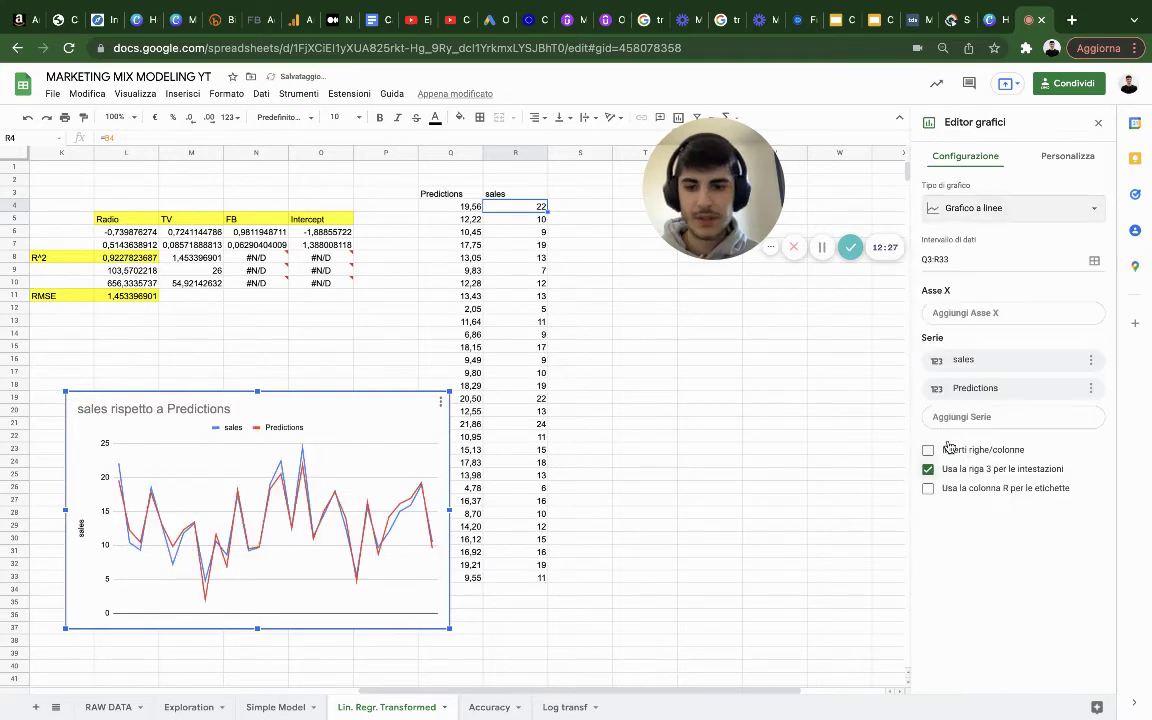
Step: Reposition the line chart in columns K to P, just beneath the RMSE row of the regression output
left_click_drag(326, 403, 319, 211)
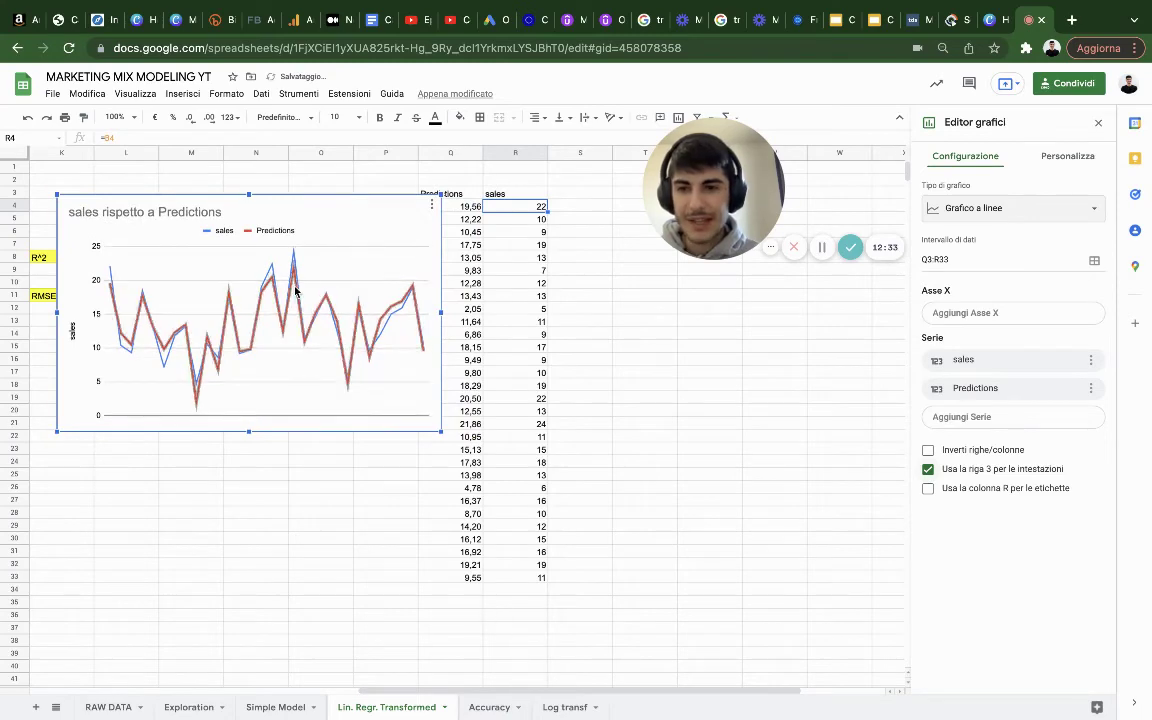
left_click_drag(314, 212, 302, 345)
scroll(423, 460, "down", 5)
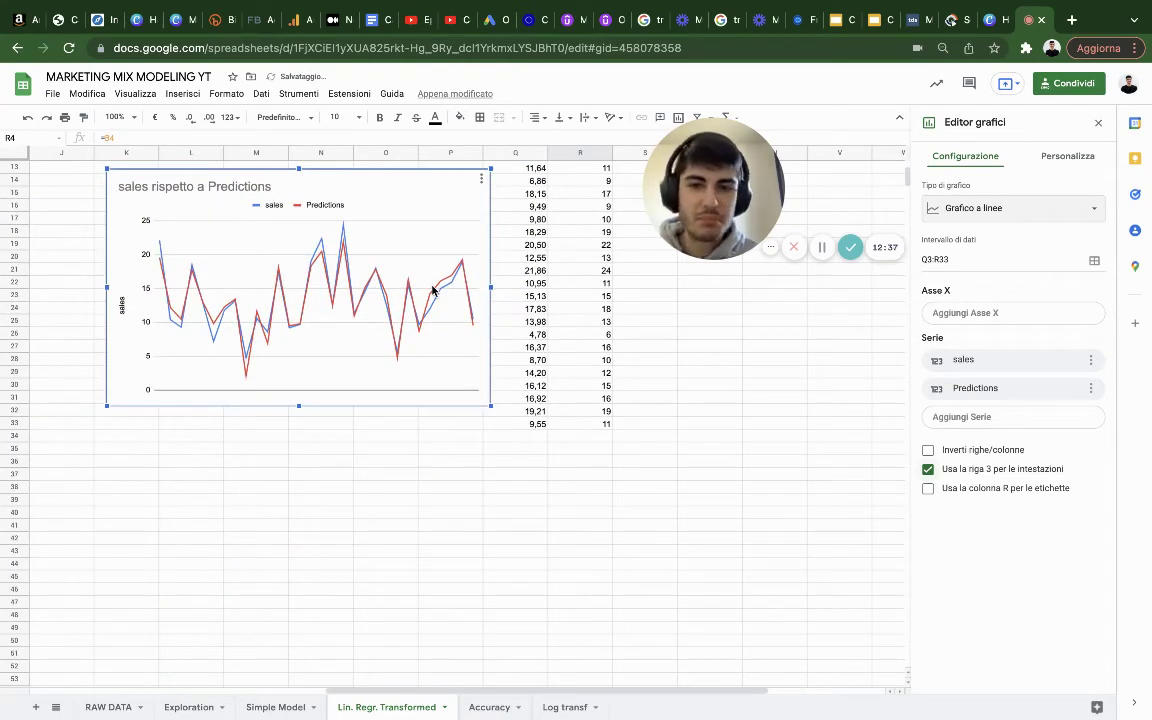
left_click(411, 185)
left_click(410, 189)
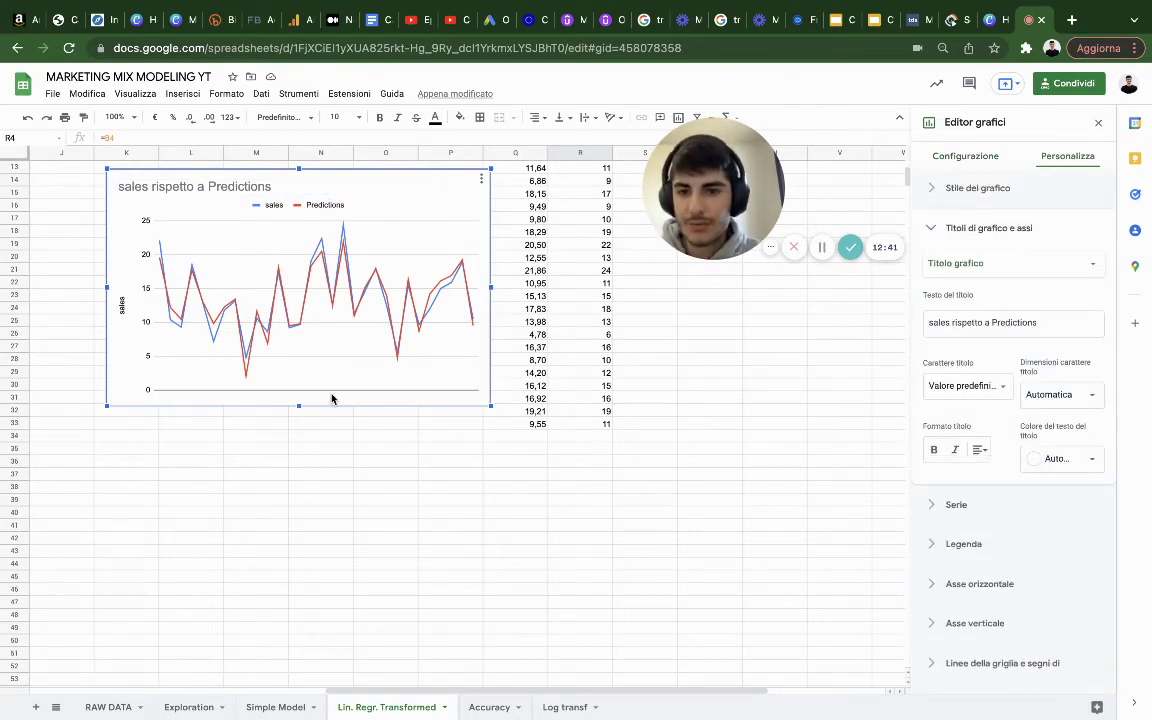
left_click(132, 440)
type("https://bit.ly/excelmmm")
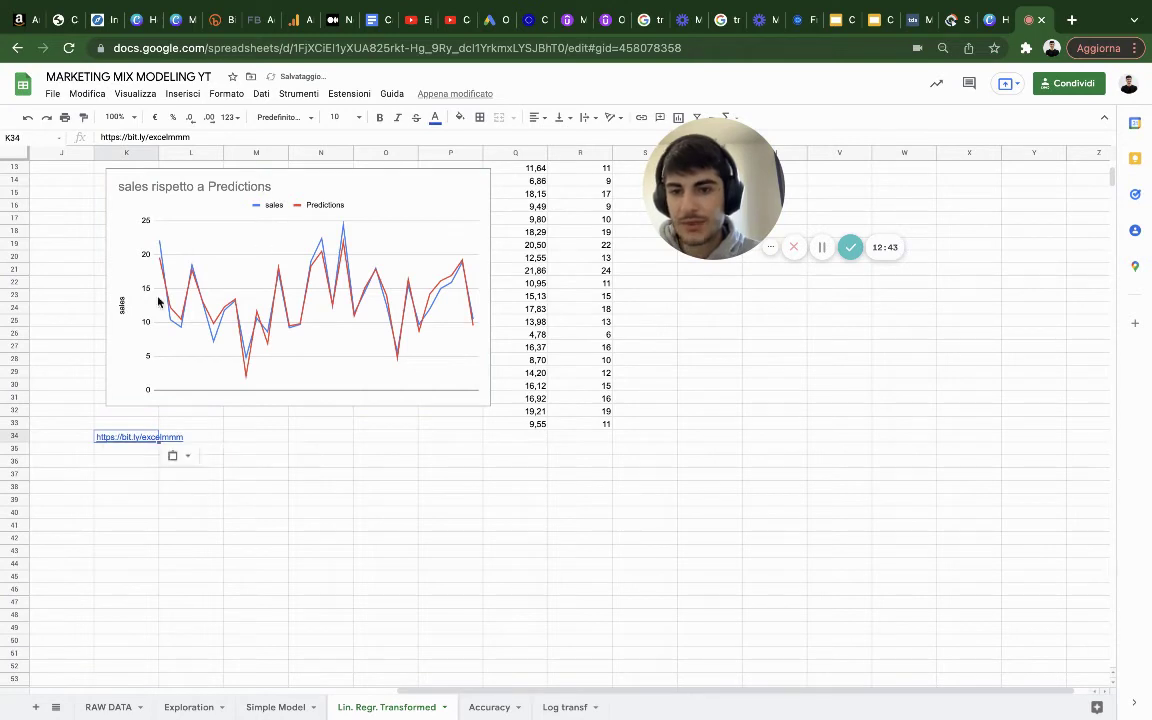
key("Delete")
left_click(437, 187)
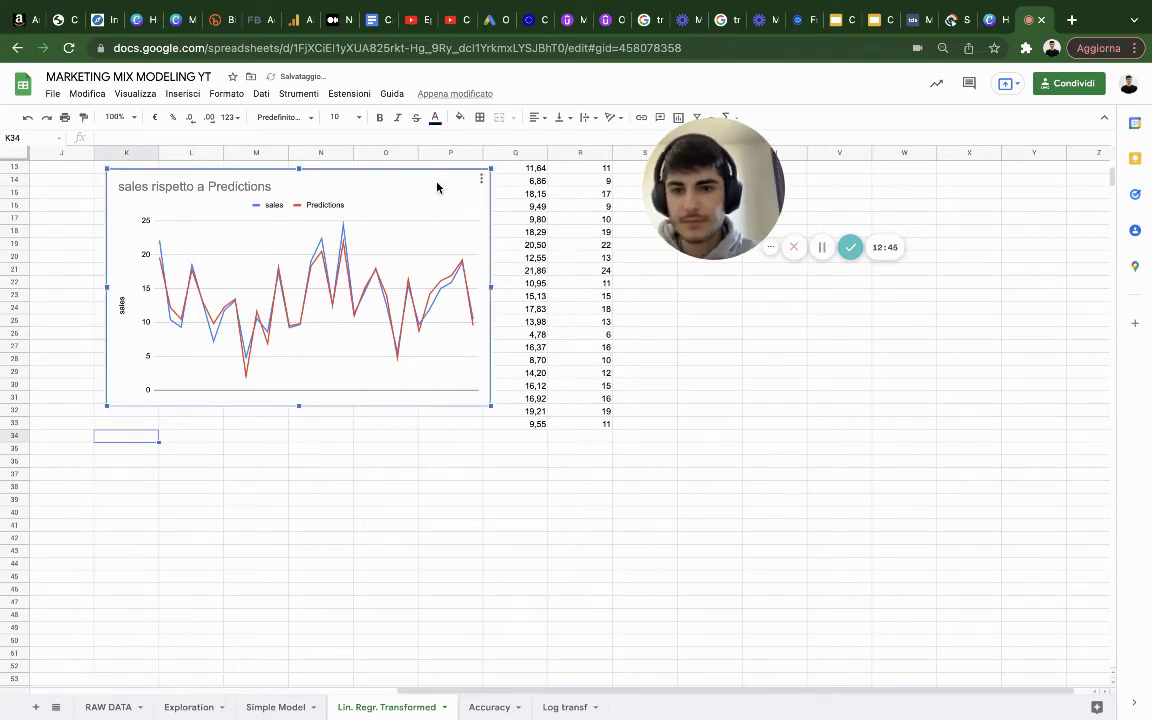
left_click(134, 440)
type("https://bit.ly/excelmmm")
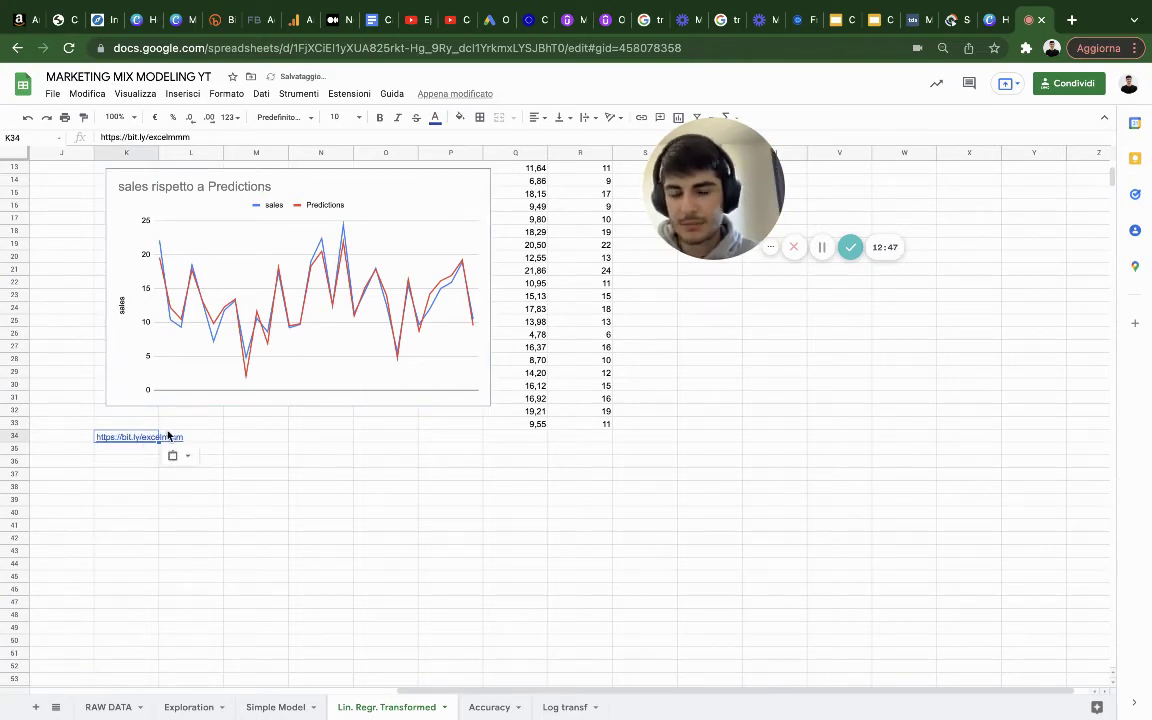
Step: Duplicate the line chart, clear the stray link from K34, and place the copy directly beneath the original
left_click(181, 180)
key("ctrl+c")
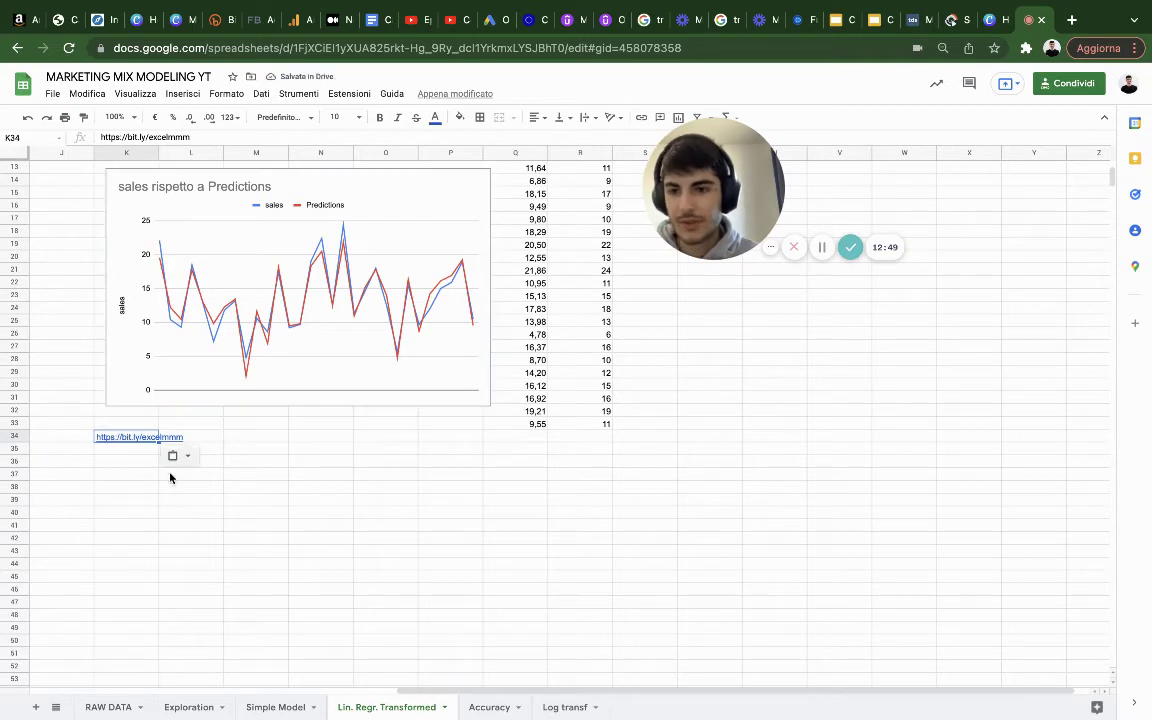
key("ctrl+v")
left_click(124, 435)
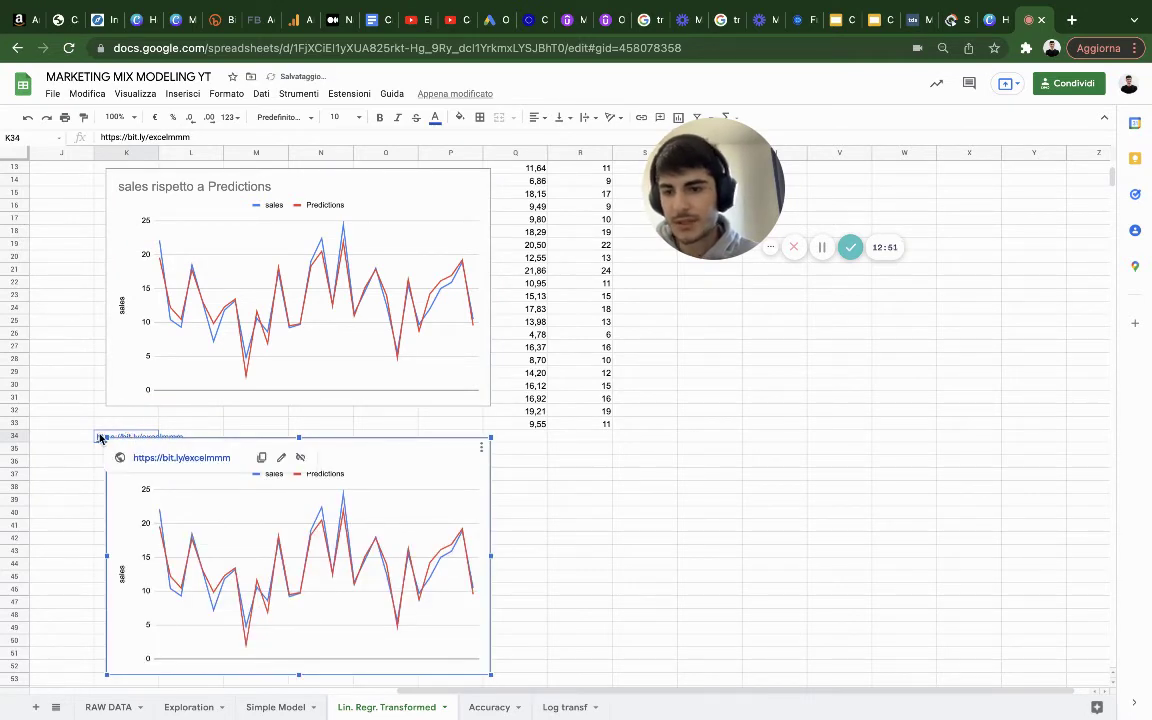
left_click(404, 462)
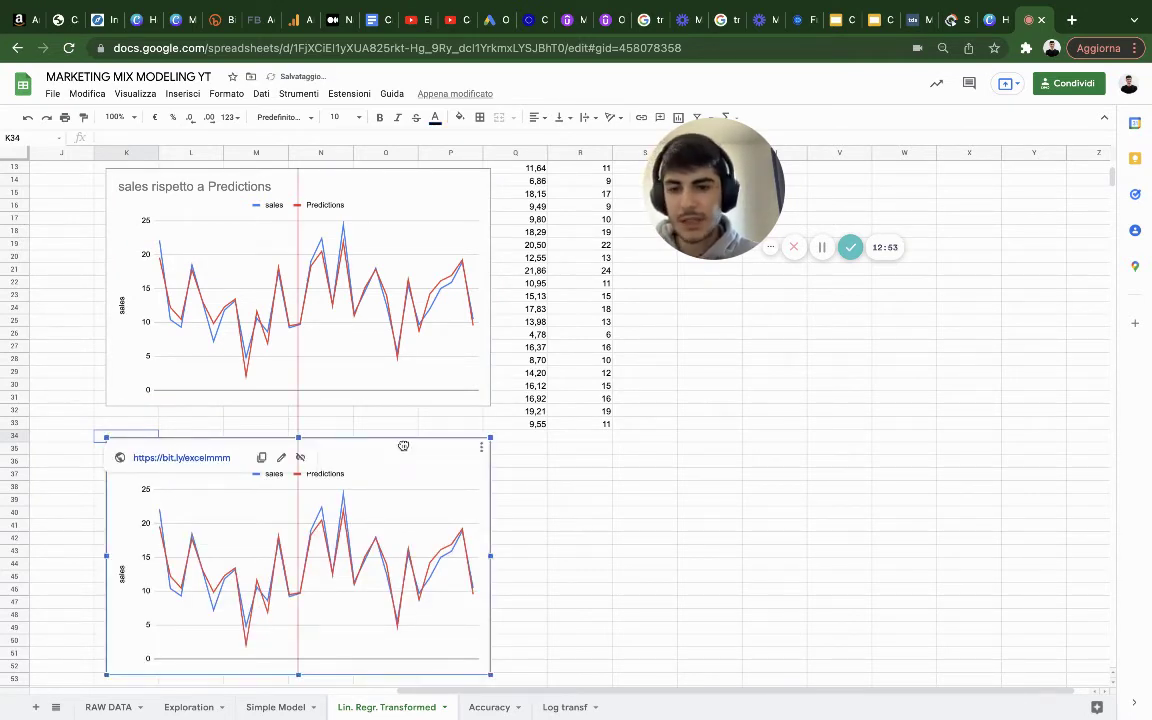
left_click_drag(404, 462, 404, 433)
left_click(558, 494)
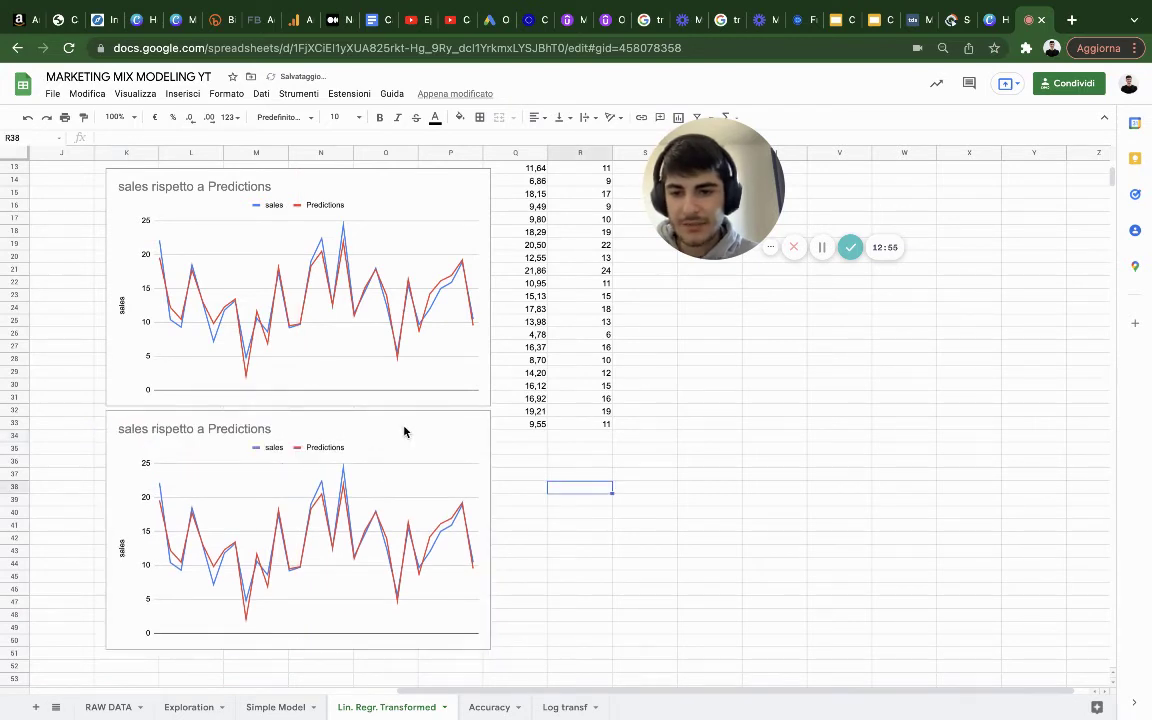
Step: Remove the sales and Predictions series from the duplicated chart
double_click(404, 429)
left_click(990, 156)
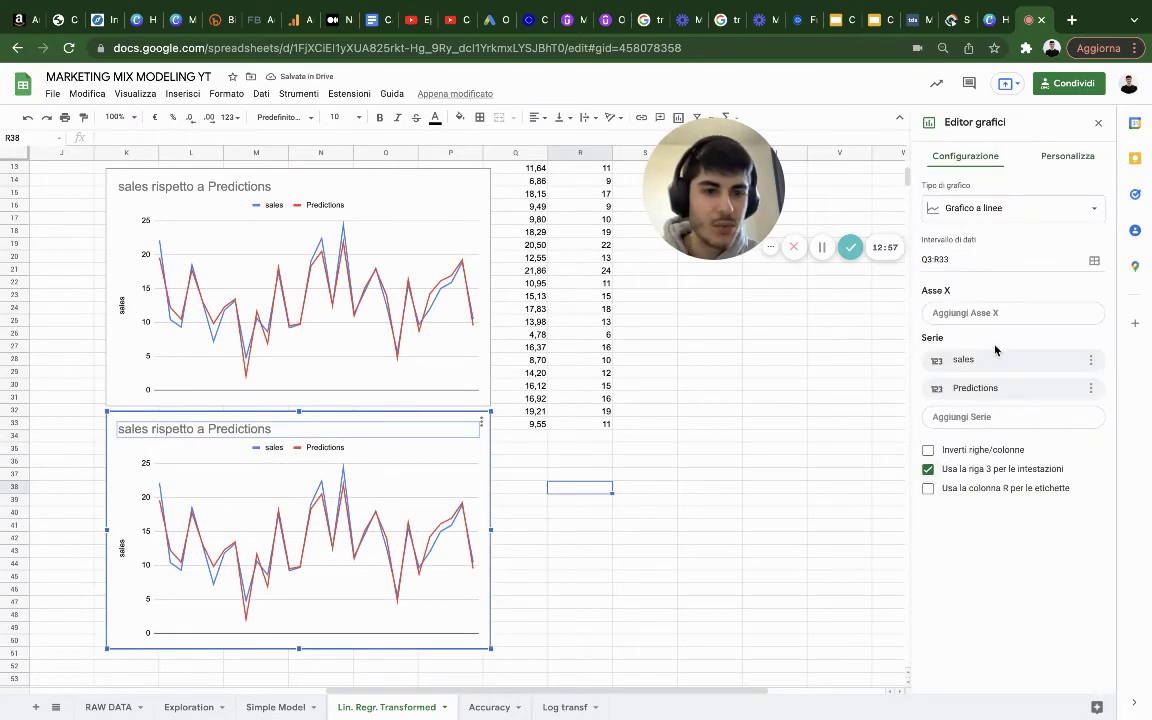
left_click(1091, 362)
left_click(1030, 386)
left_click(1091, 361)
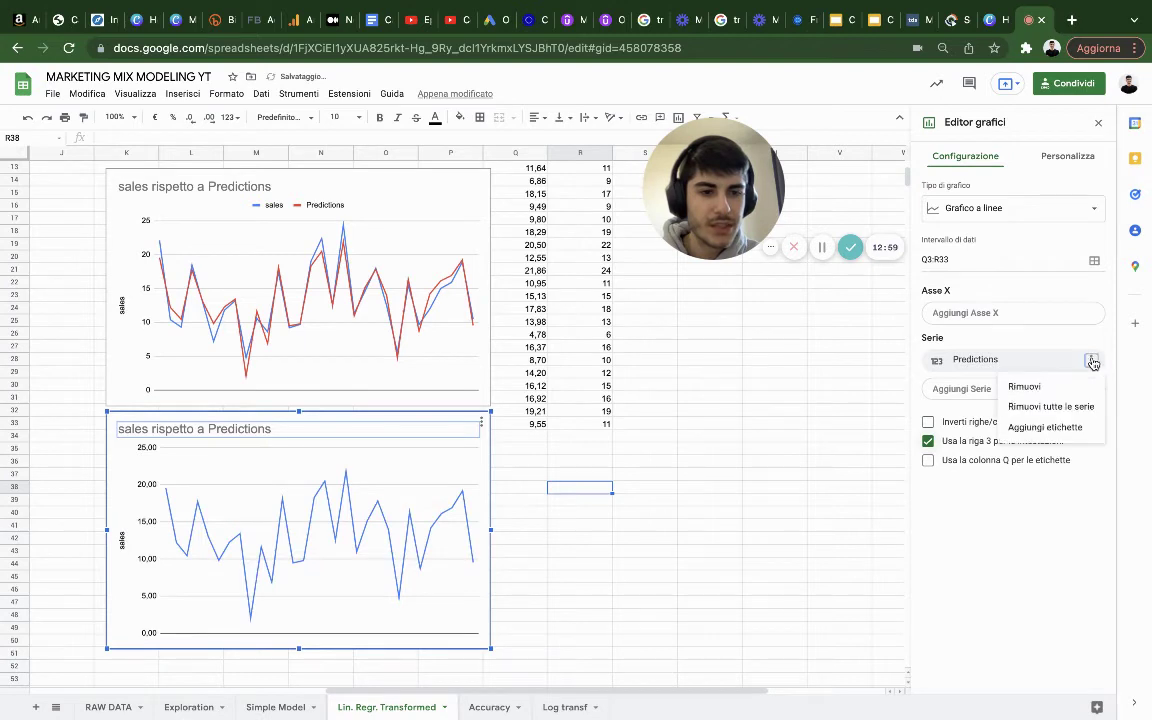
left_click(1050, 384)
left_click(1037, 355)
Step: Set the duplicated chart's data range to 'Simple Model'!J1:K1000, covering the Sales and Pred with Radio columns
left_click(1094, 260)
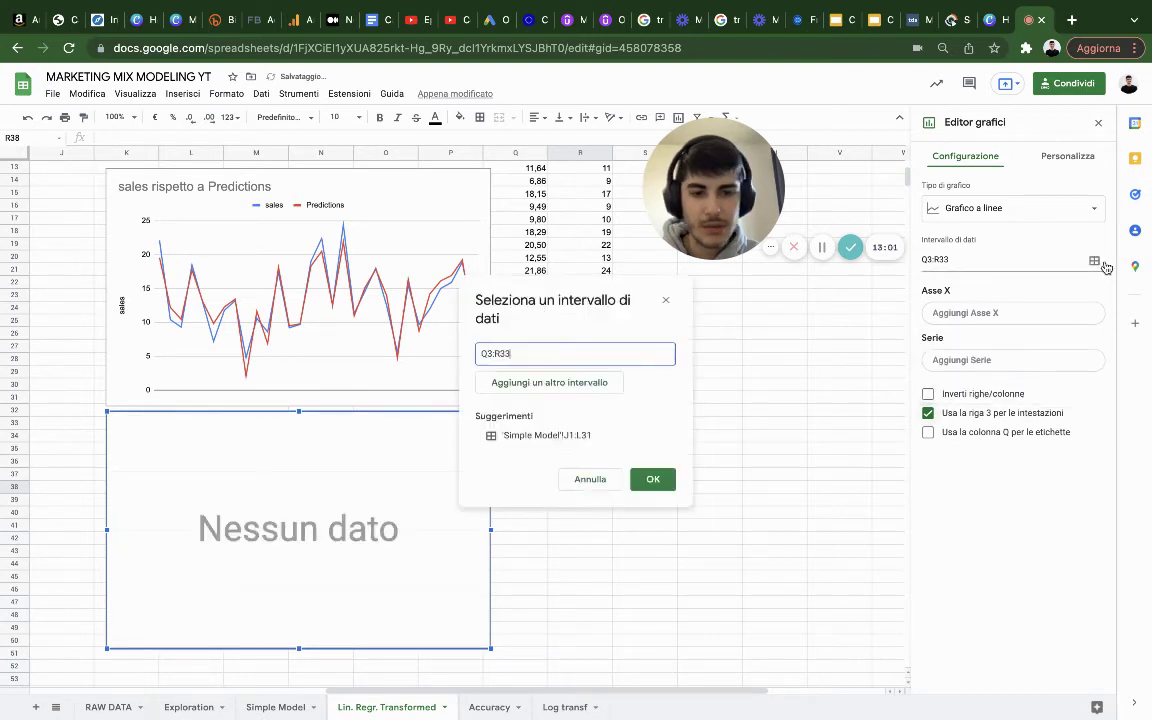
left_click(490, 707)
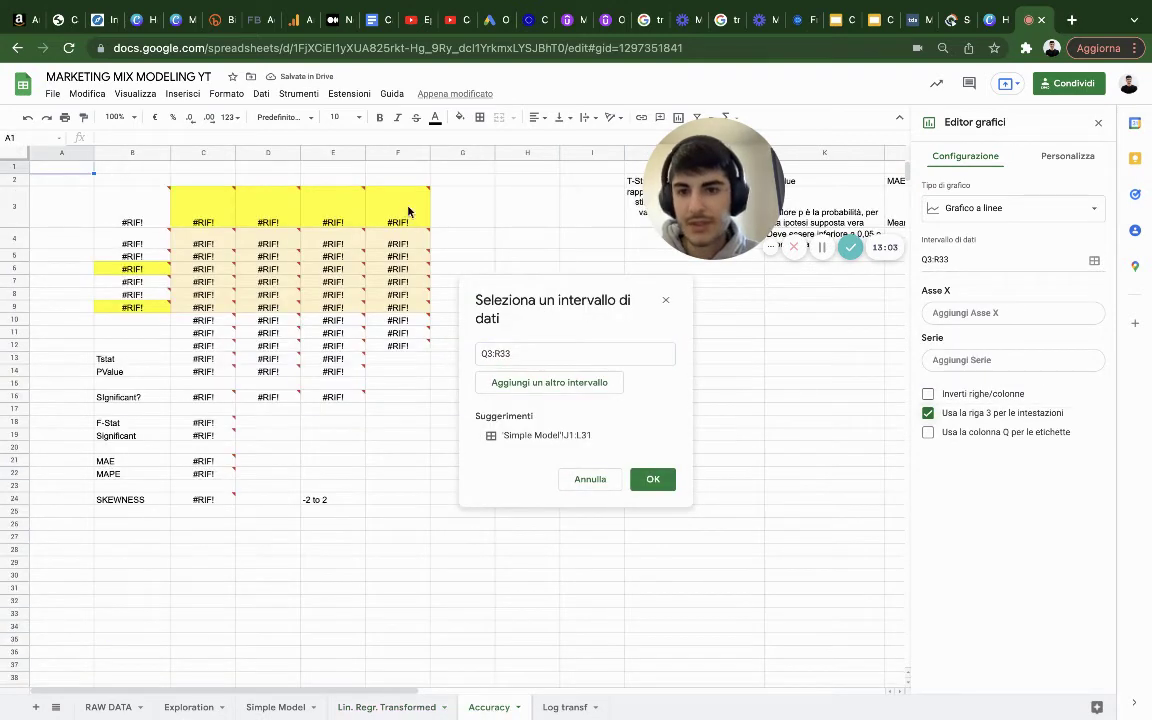
left_click(189, 707)
left_click(268, 705)
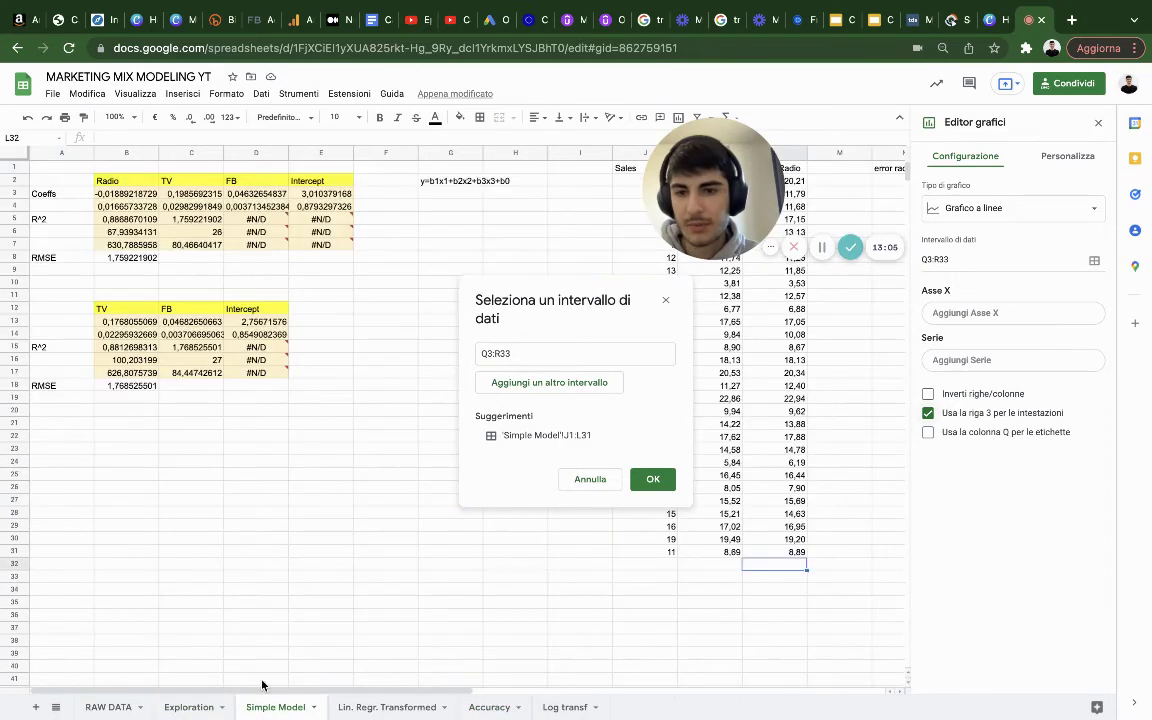
scroll(353, 265, "right", 5)
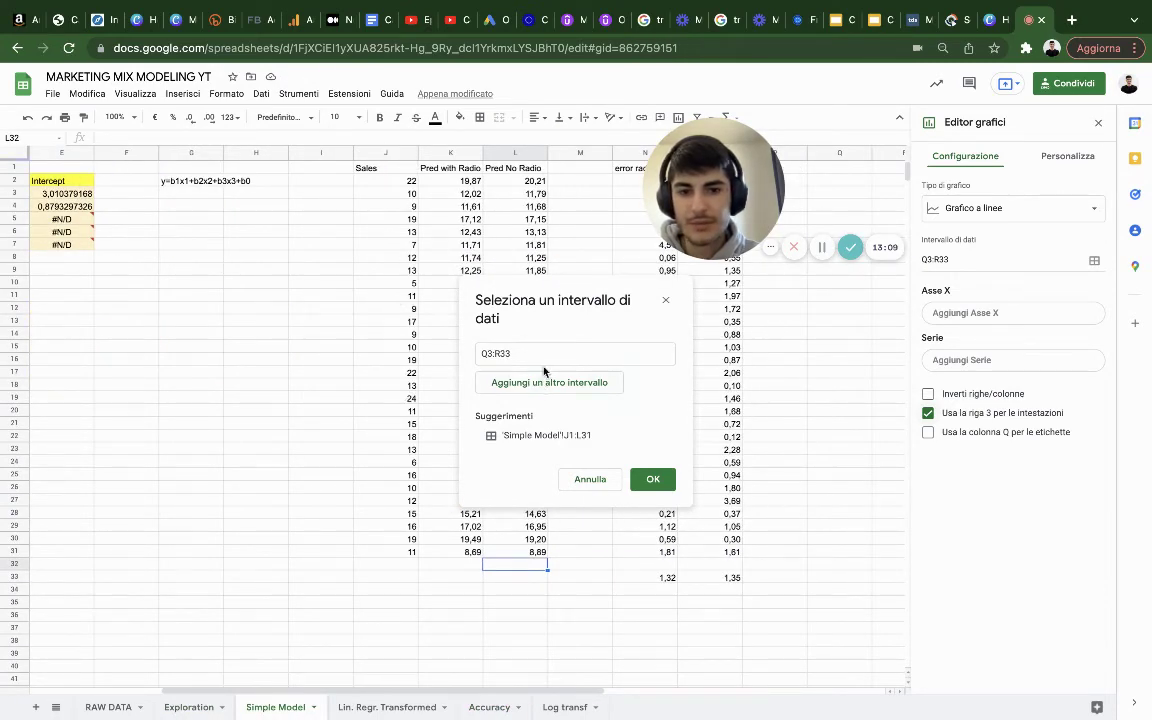
double_click(545, 355)
key("BackSpace")
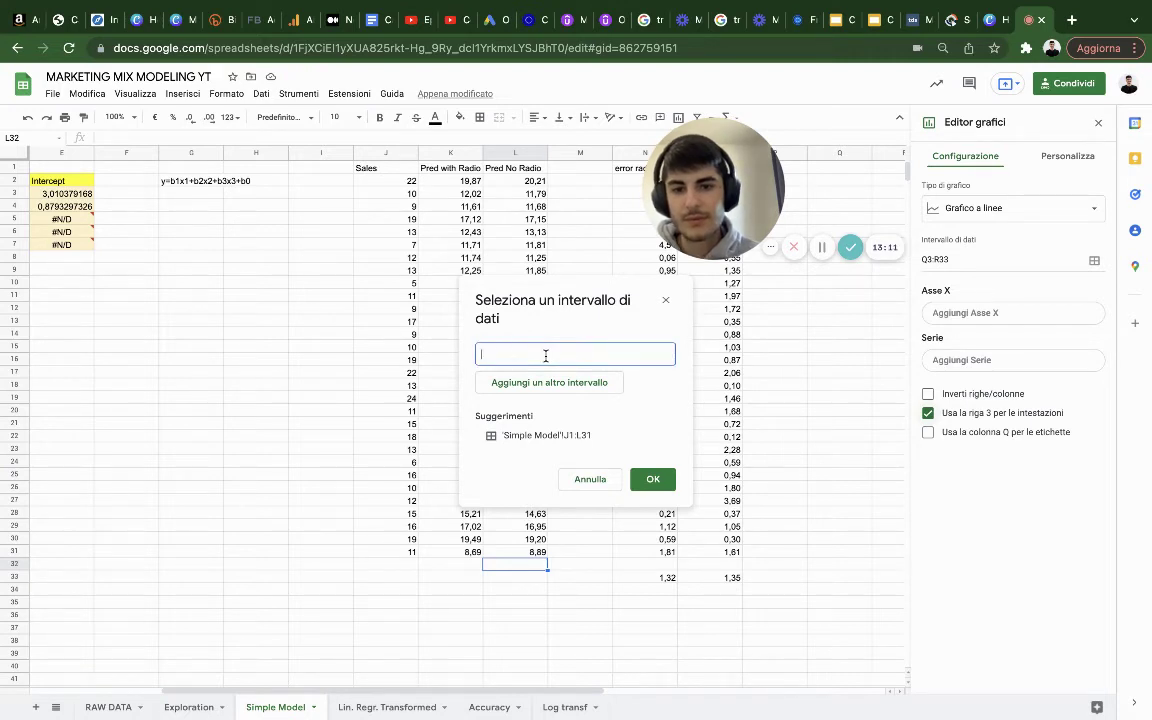
left_click_drag(385, 157, 450, 155)
left_click(652, 479)
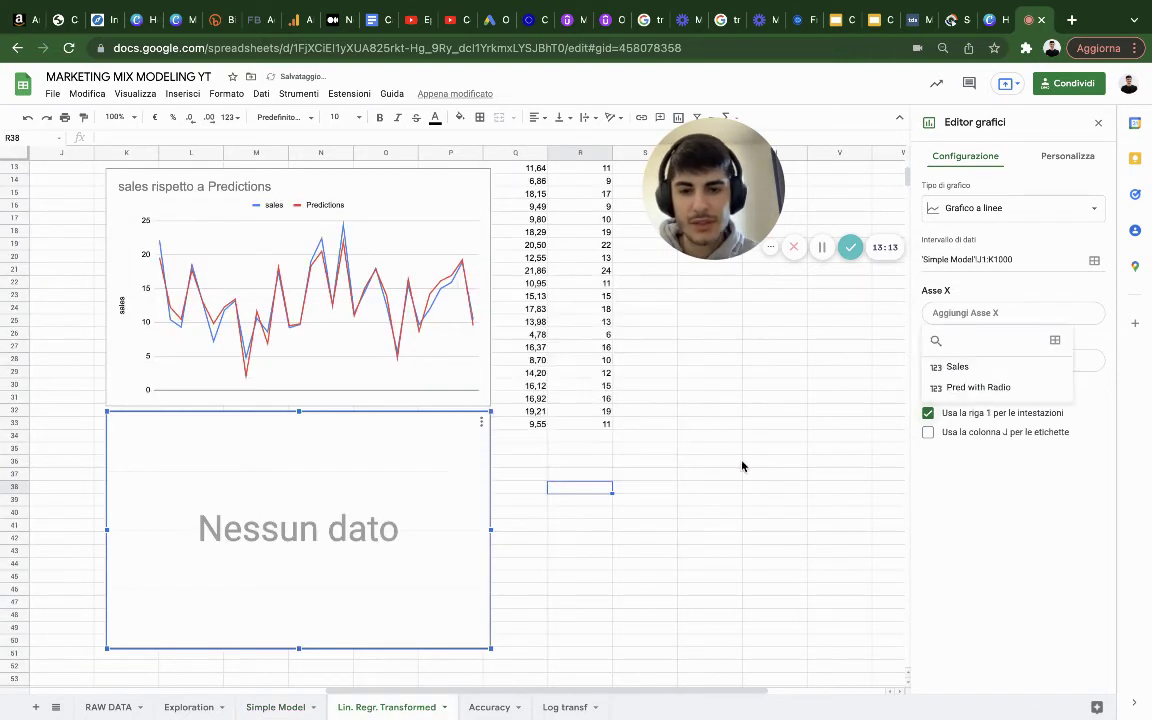
Step: Add Sales and Pred with Radio as the series of the duplicated chart, leaving its X axis empty
left_click(1087, 346)
left_click(998, 360)
left_click(1003, 414)
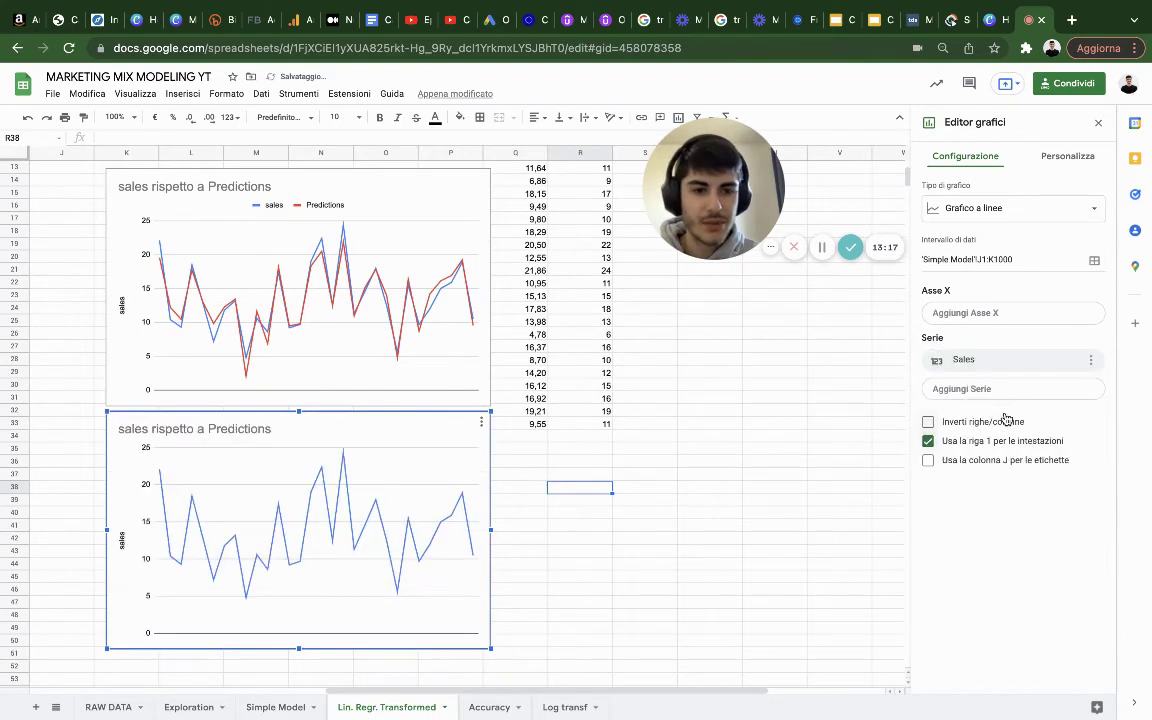
left_click(1035, 390)
left_click(988, 463)
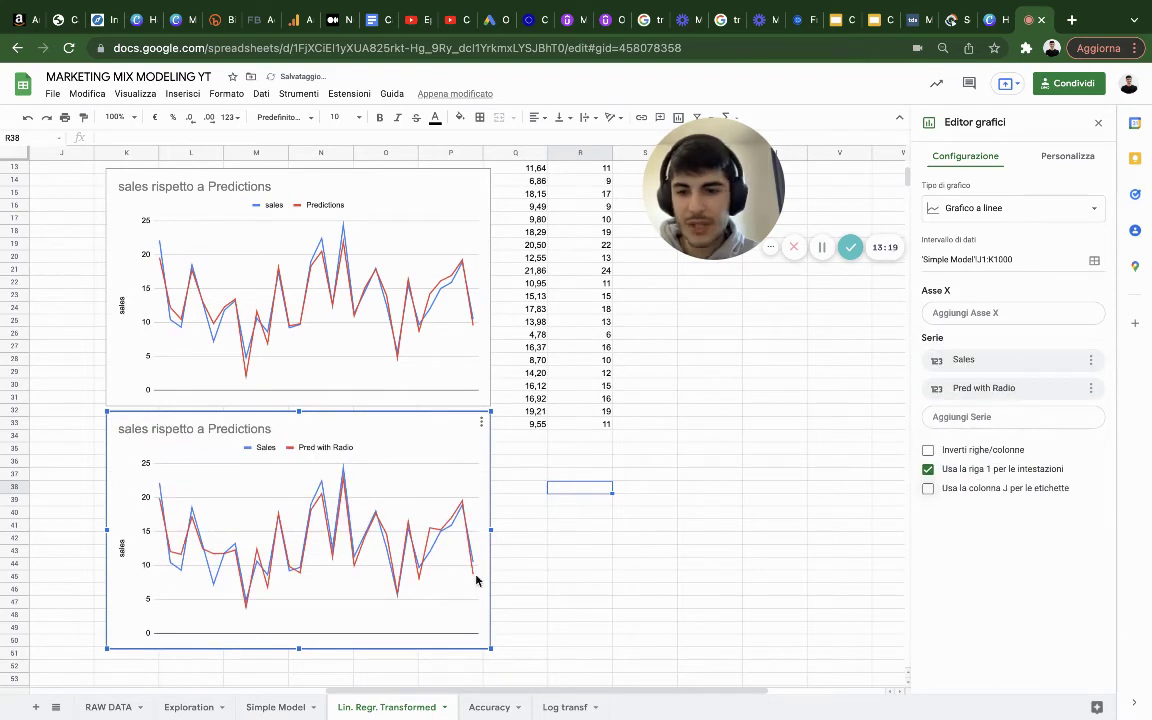
left_click(553, 619)
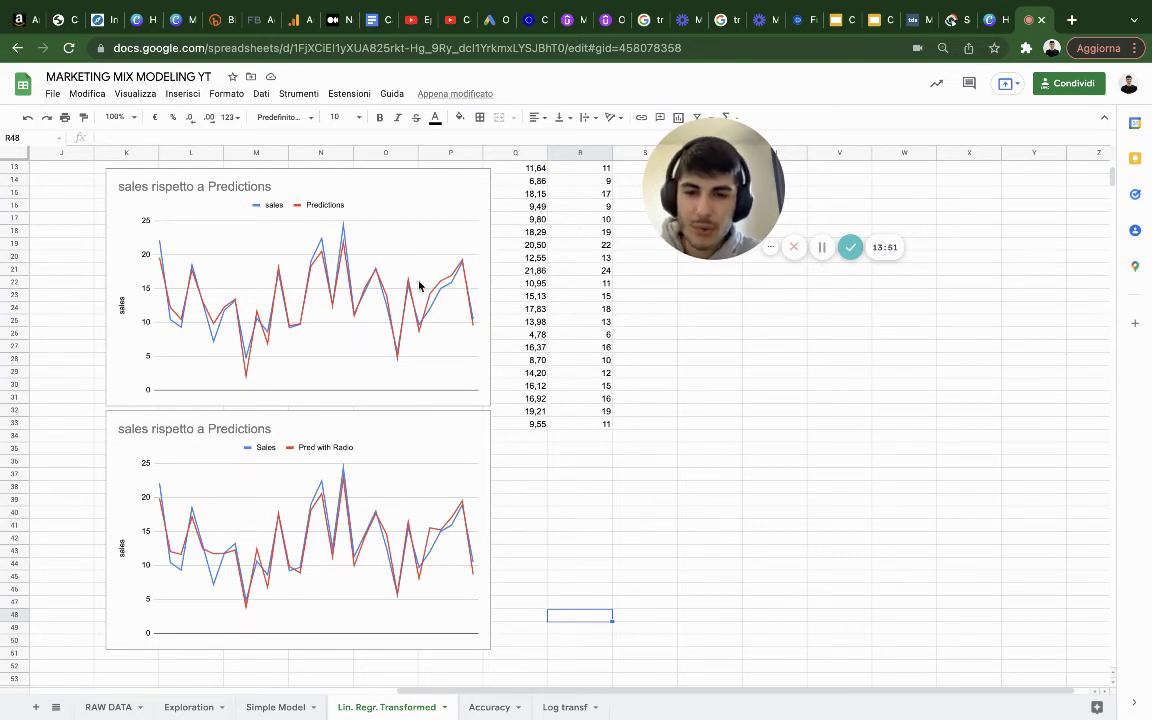
Step: Enter the header Errors in T3, beside the Predictions and sales columns
scroll(424, 453, "up", 5)
scroll(424, 453, "right", 1)
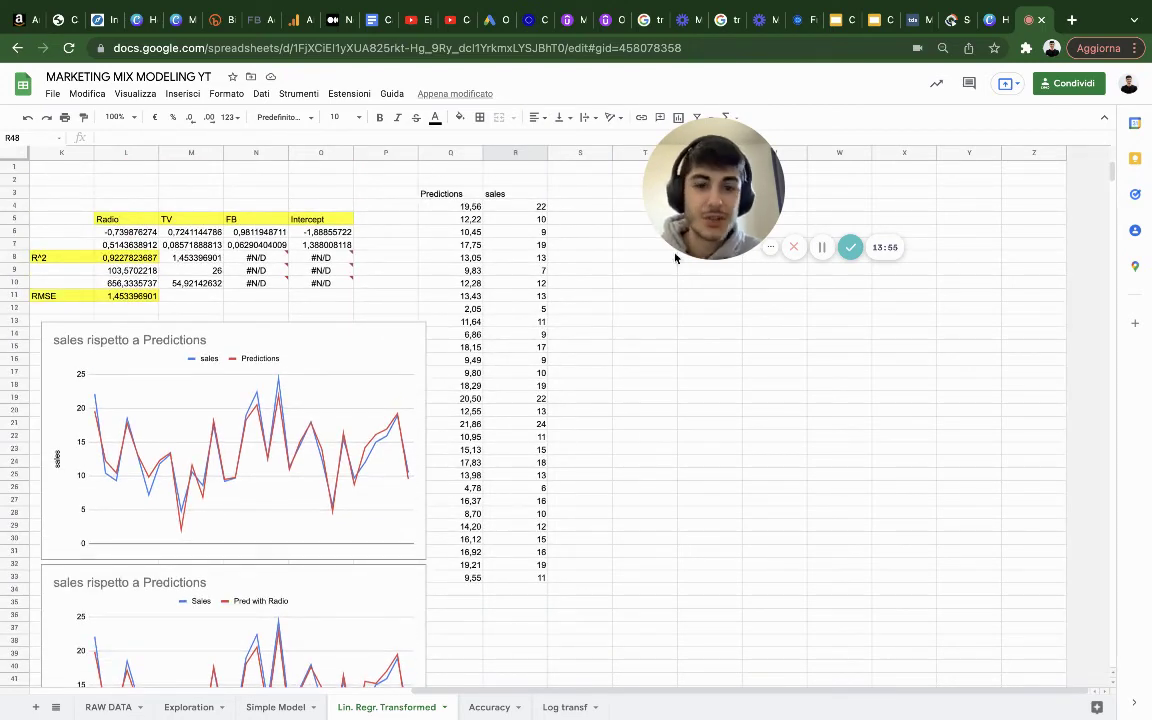
left_click_drag(667, 162, 50, 140)
left_click(653, 192)
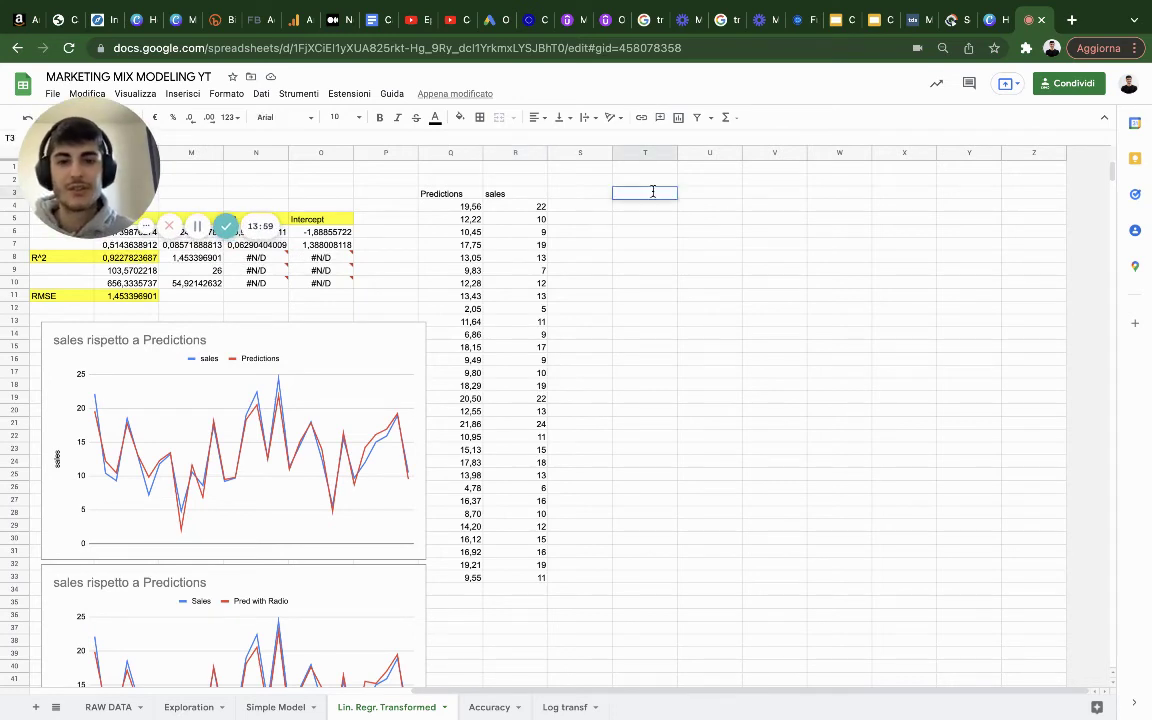
double_click(653, 191)
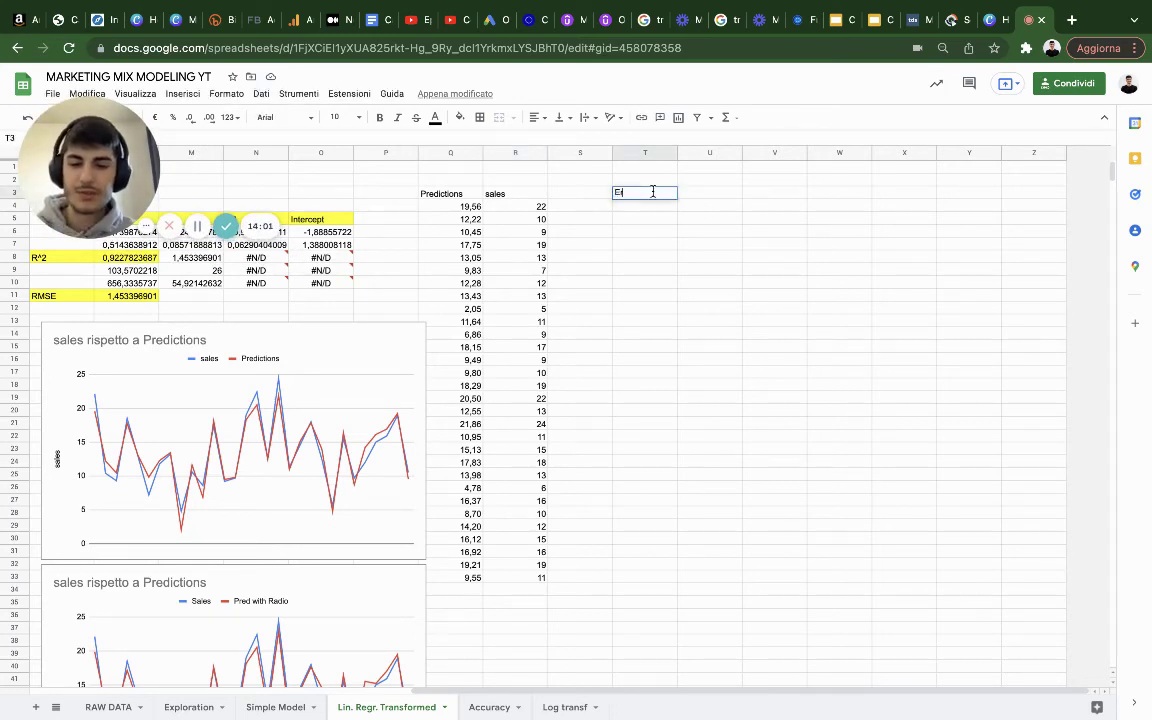
type("Errors")
key("Return")
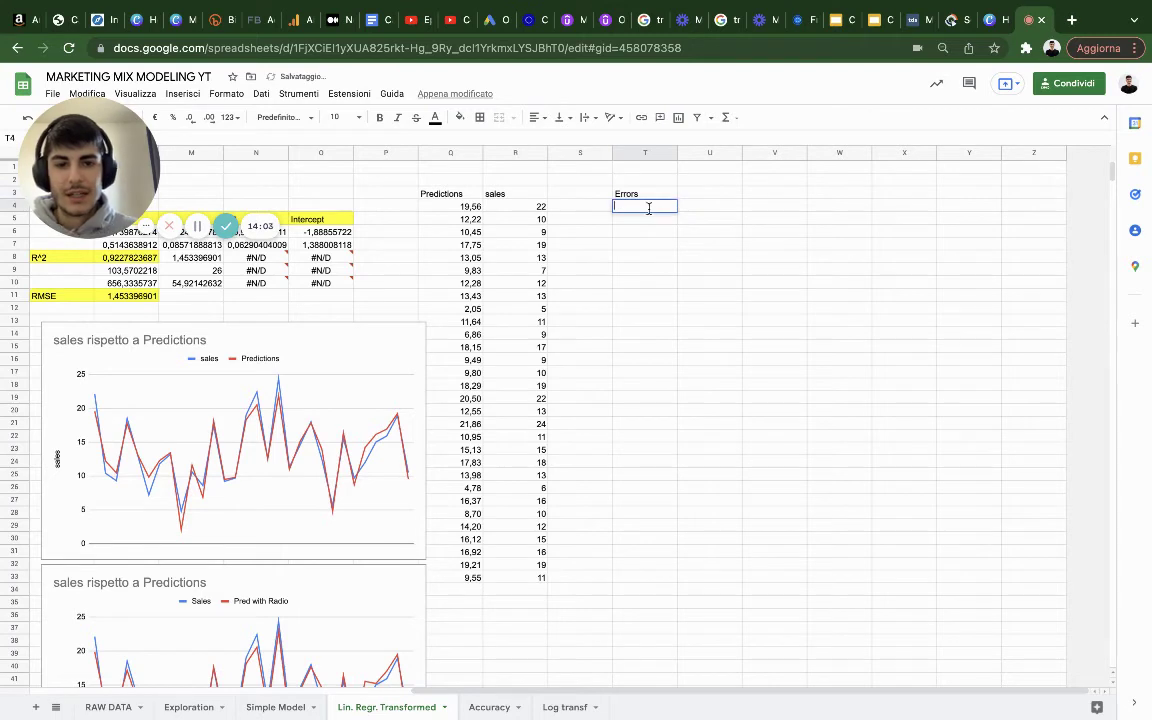
Step: Compute the first absolute error in T4 as sales R4 minus prediction Q4, using the ASS function
type("=ass")
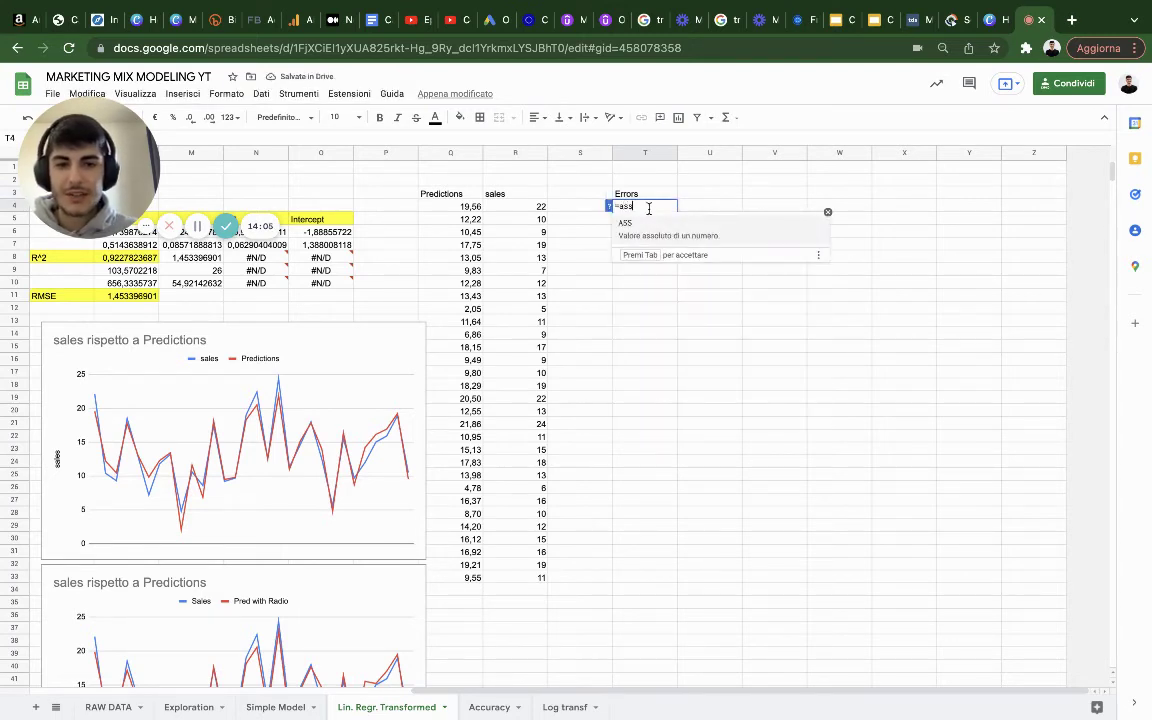
type("(")
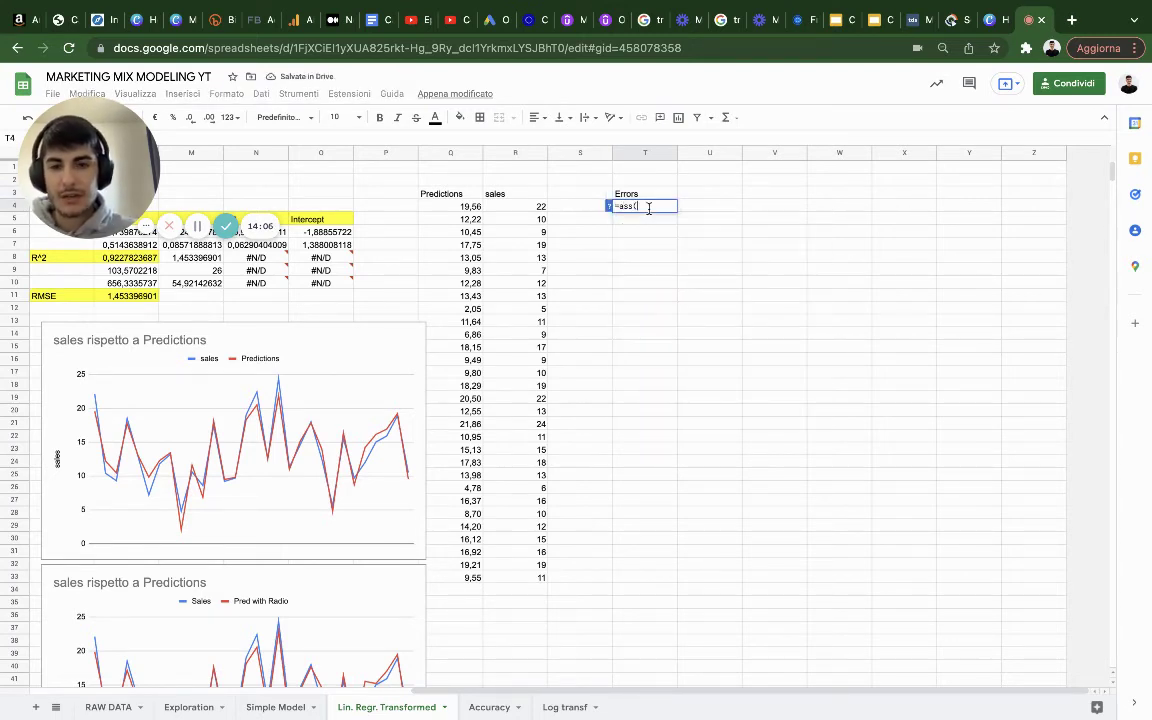
left_click(505, 207)
type("-")
left_click(465, 209)
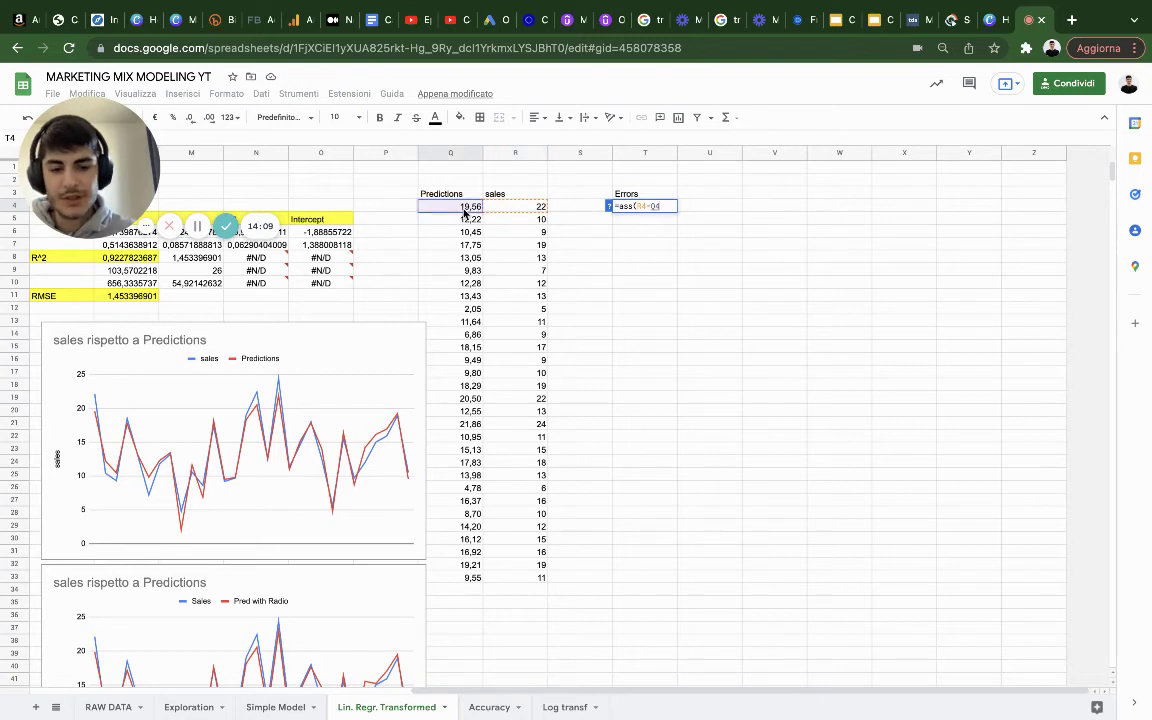
key("Return")
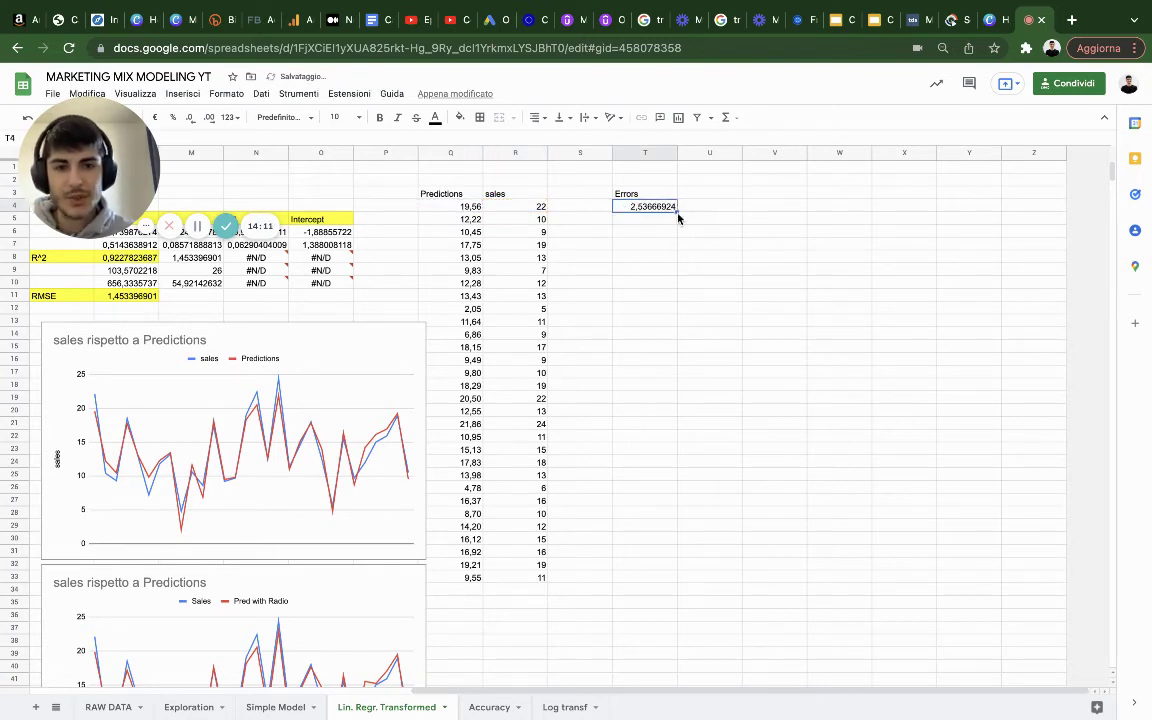
Step: Fill the error formula down to T33 and format the Errors values as numbers with two decimals
left_click_drag(677, 212, 676, 580)
left_click(229, 117)
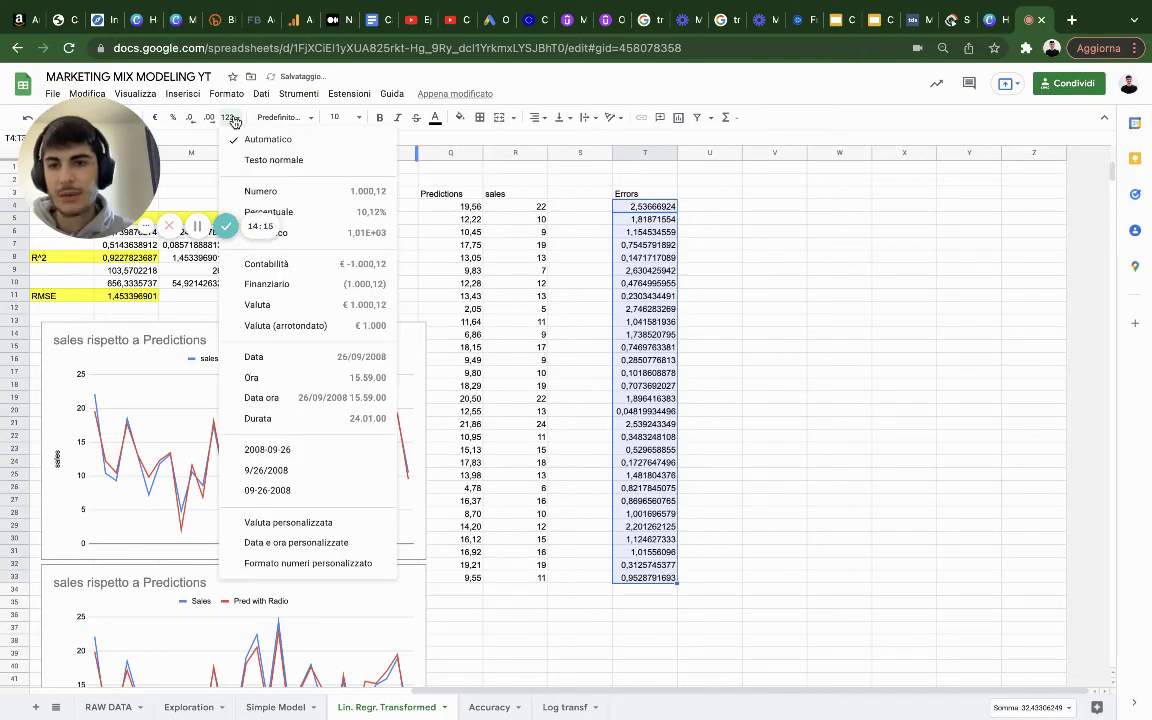
left_click(262, 191)
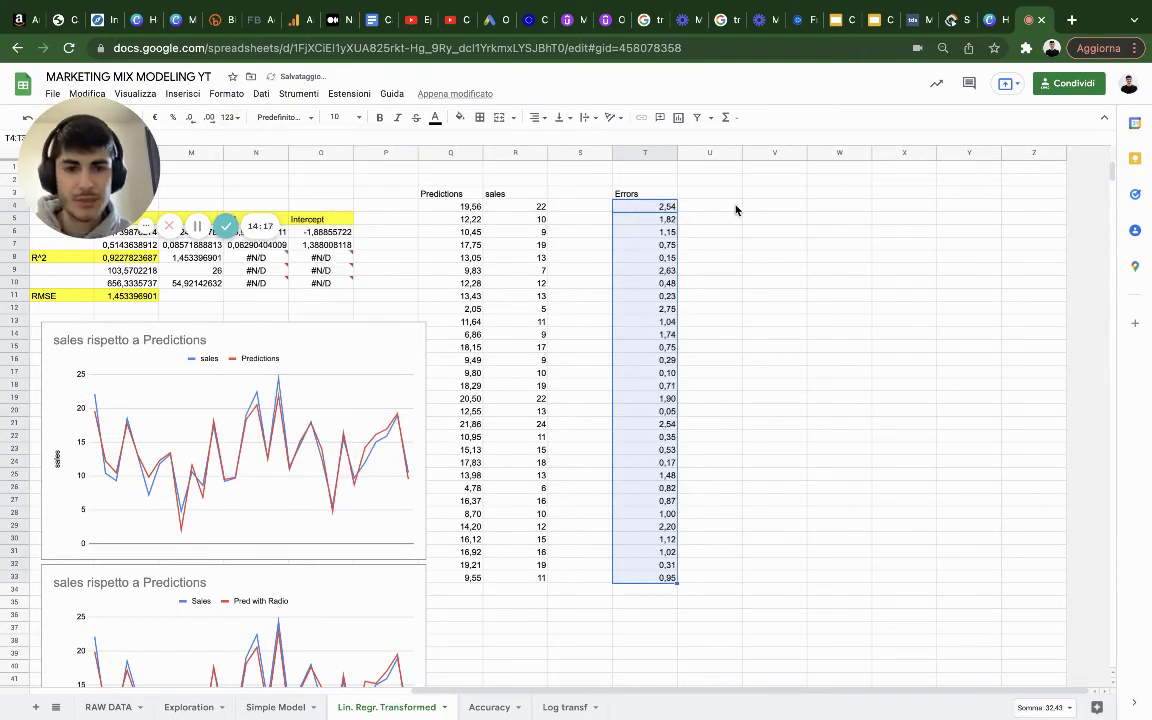
Step: Average the errors T4:T33 in T35 with MEDIA and compare the result with the average errors on the Simple Model sheet
left_click(650, 602)
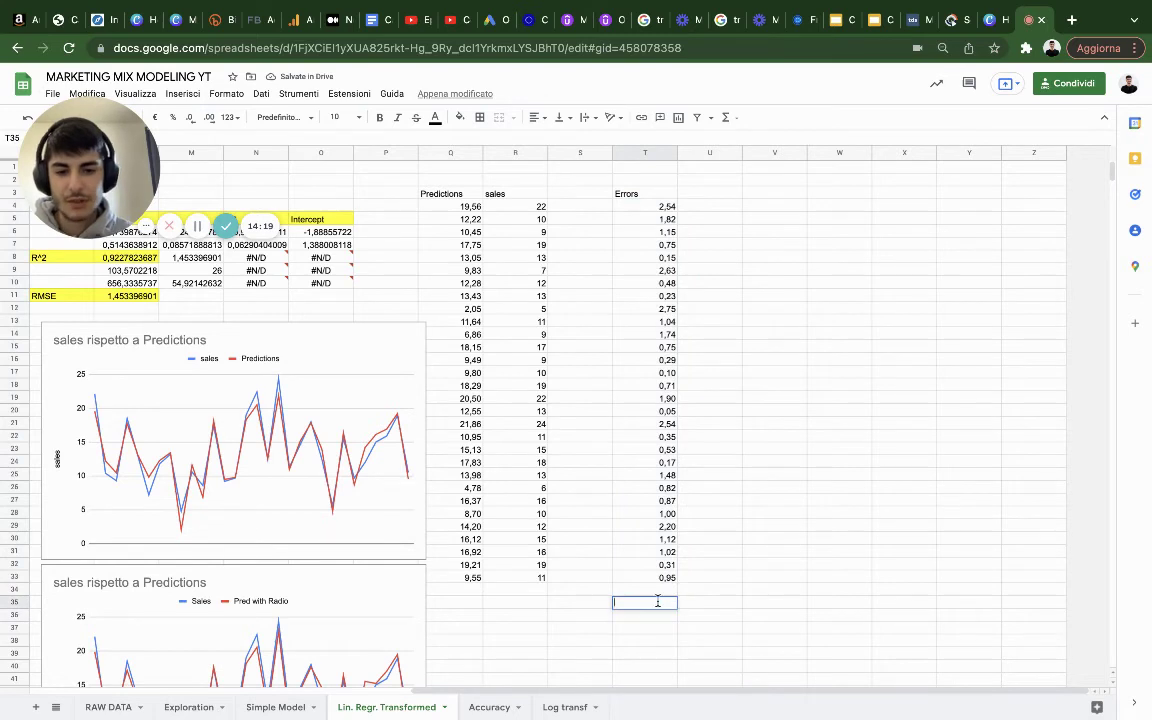
type("=media(")
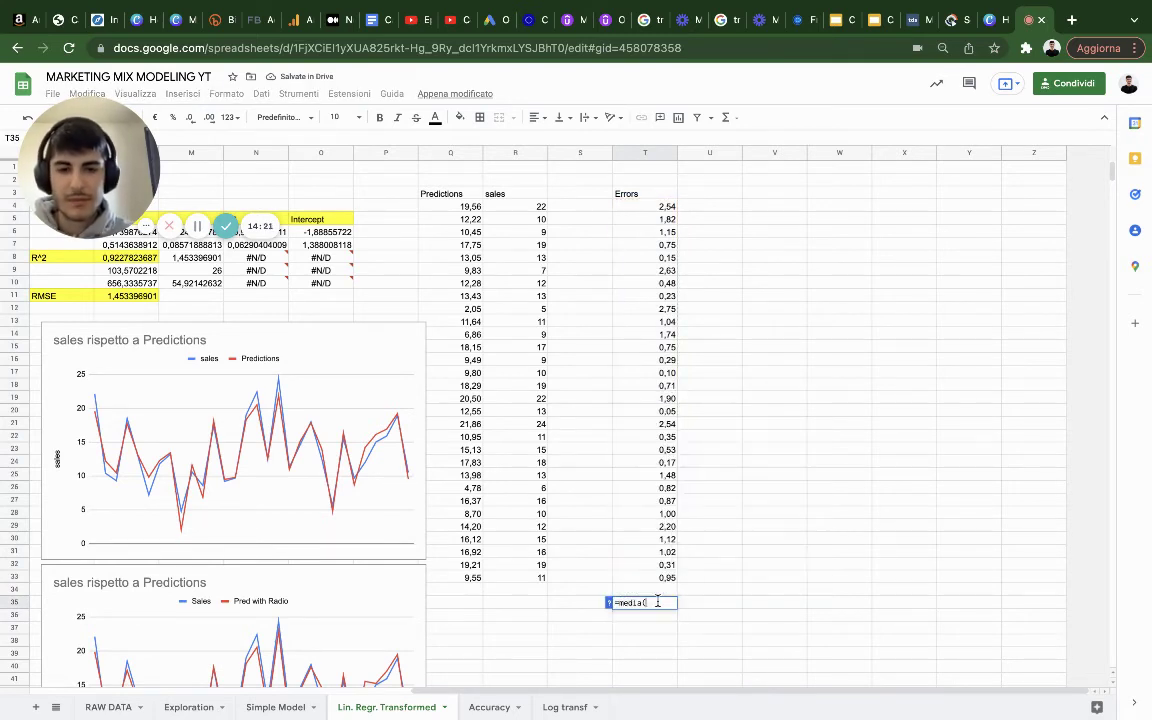
left_click_drag(660, 206, 668, 582)
key("Return")
left_click(662, 603)
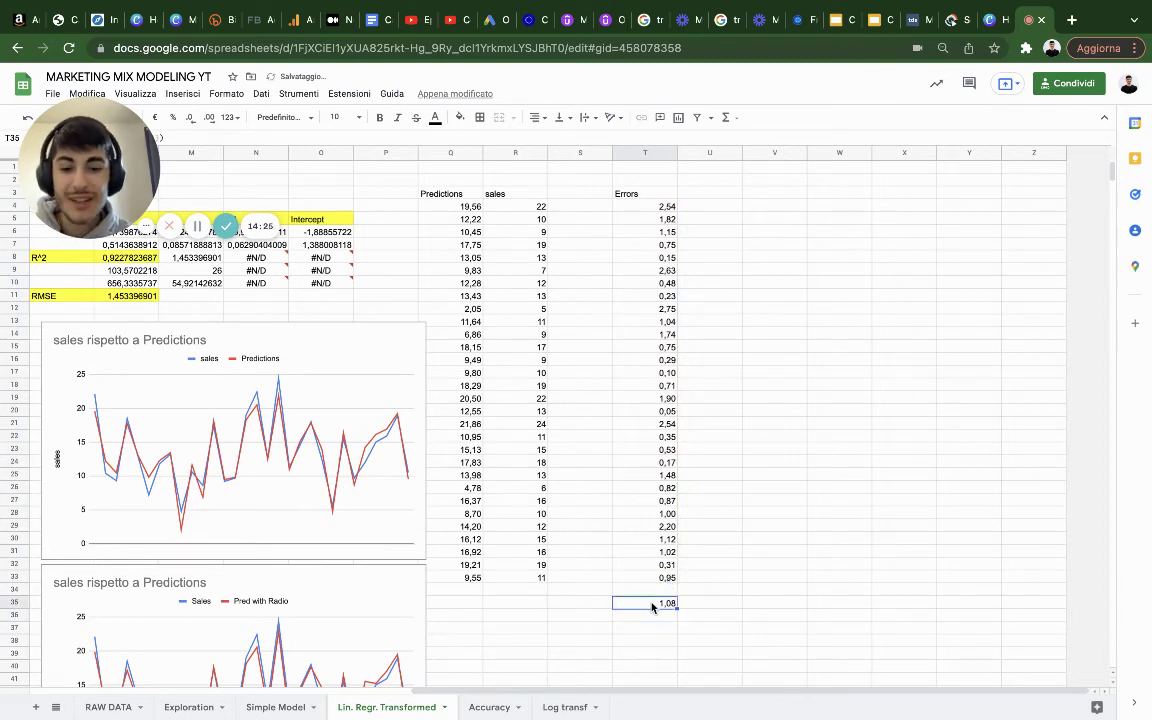
left_click(288, 706)
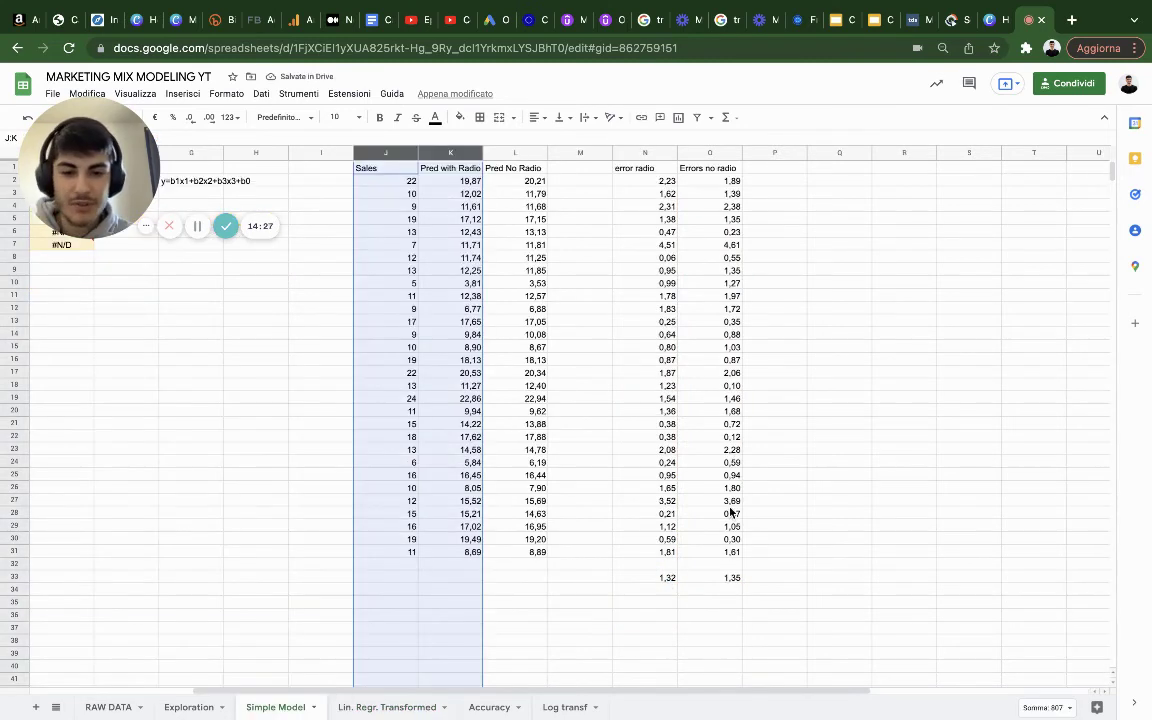
left_click(719, 577)
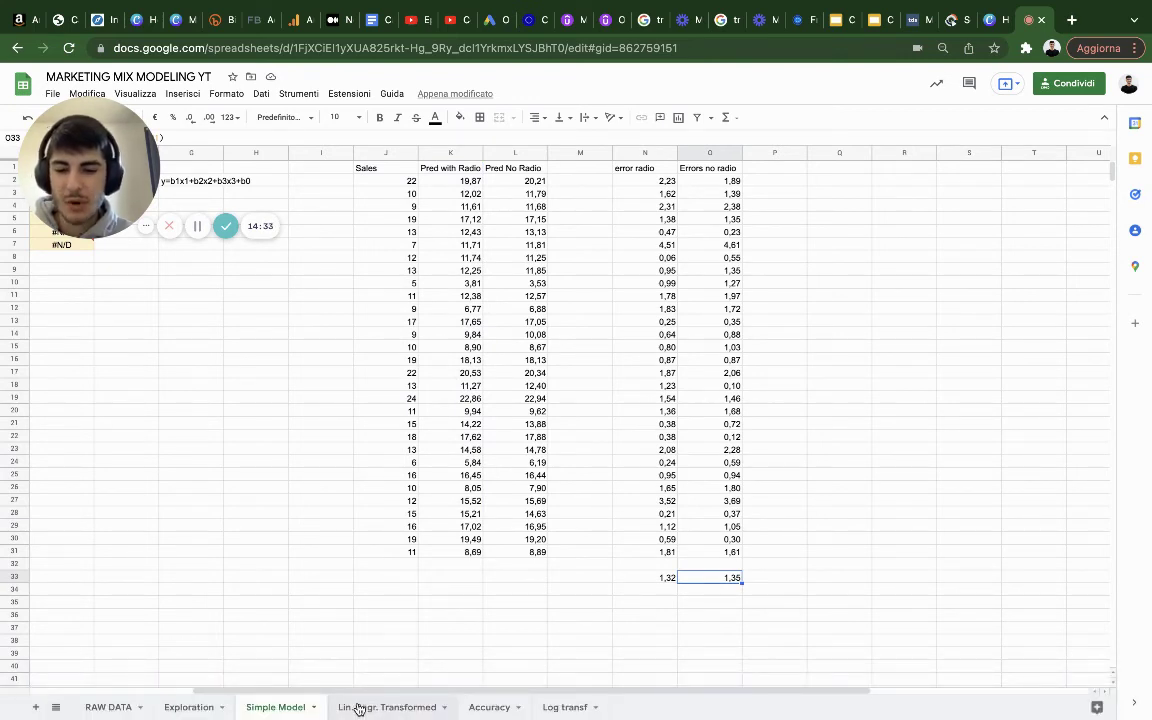
left_click(359, 707)
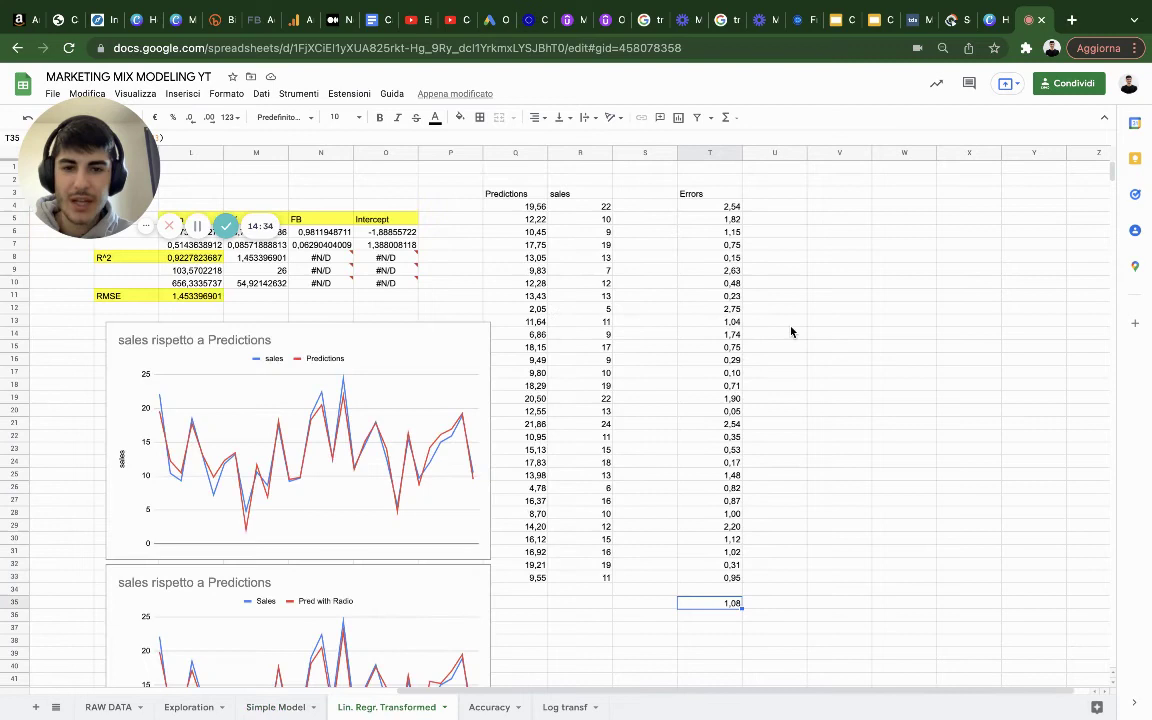
Step: Enter the header AVG_sales in V3 and compute the average of sales R4:R33 in V4
double_click(833, 191)
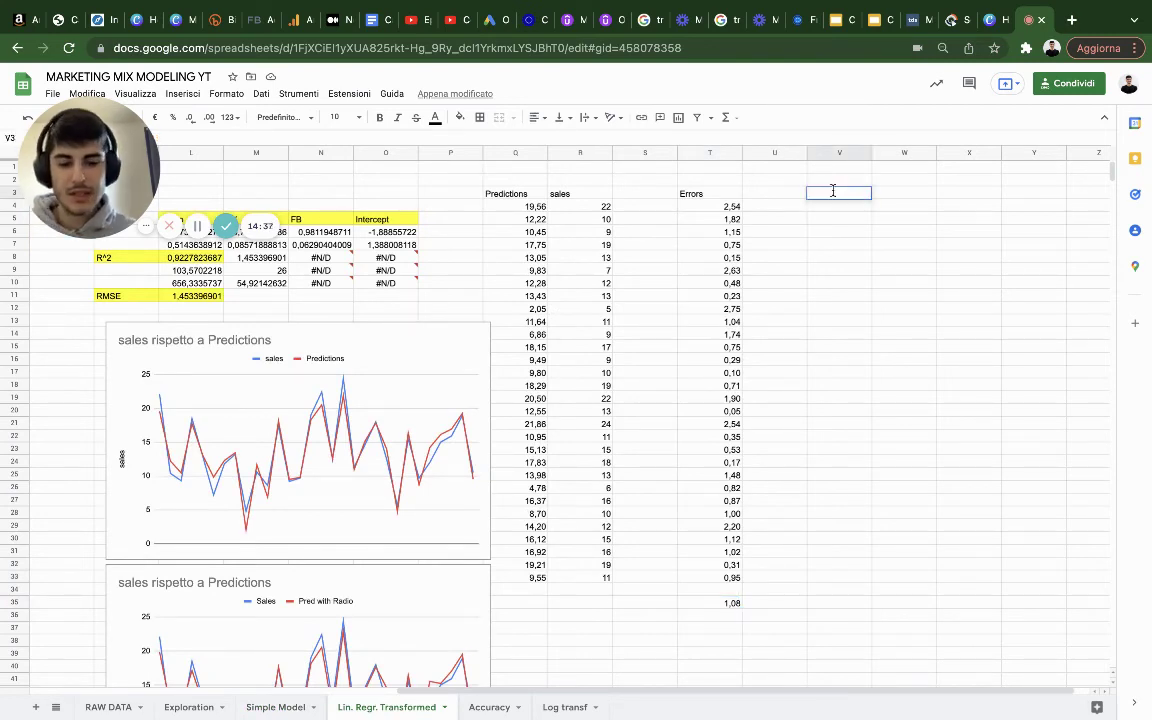
key("Escape")
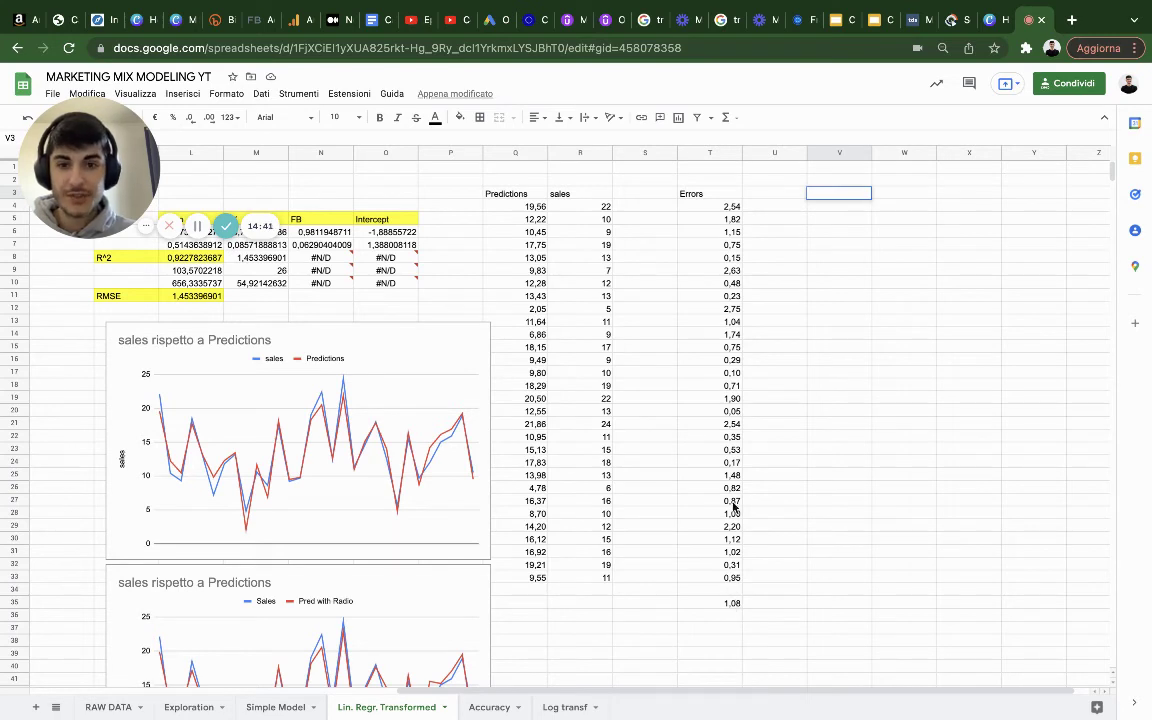
key("Return")
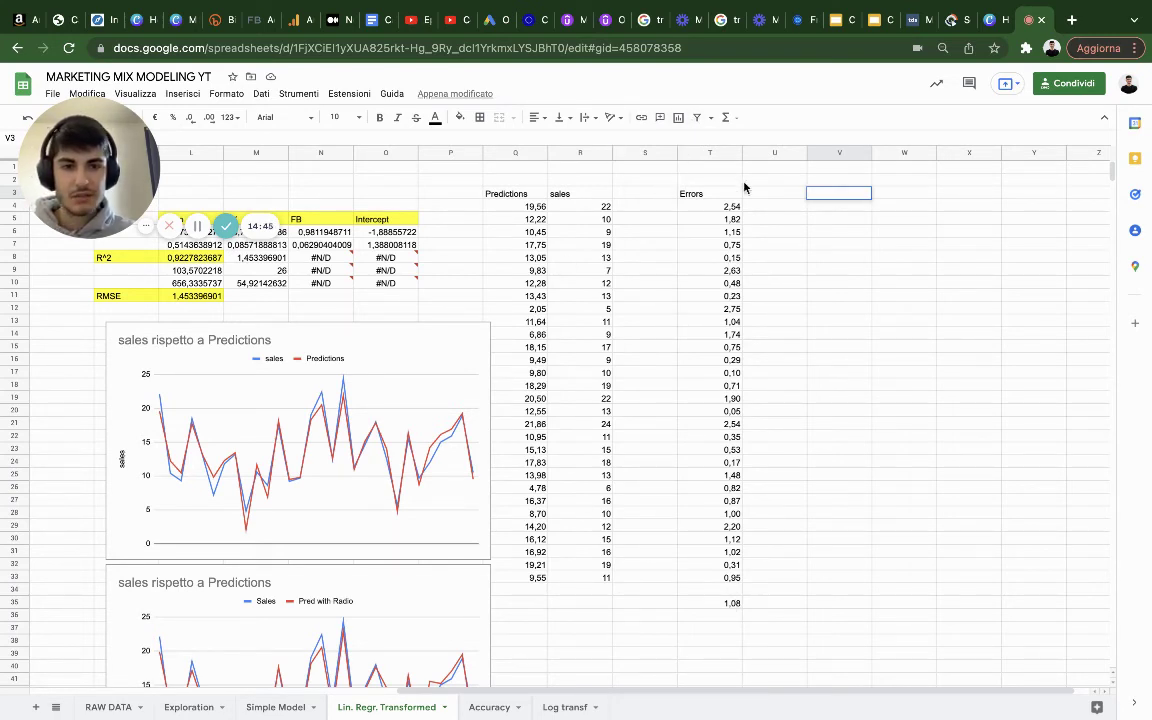
type("AVG_")
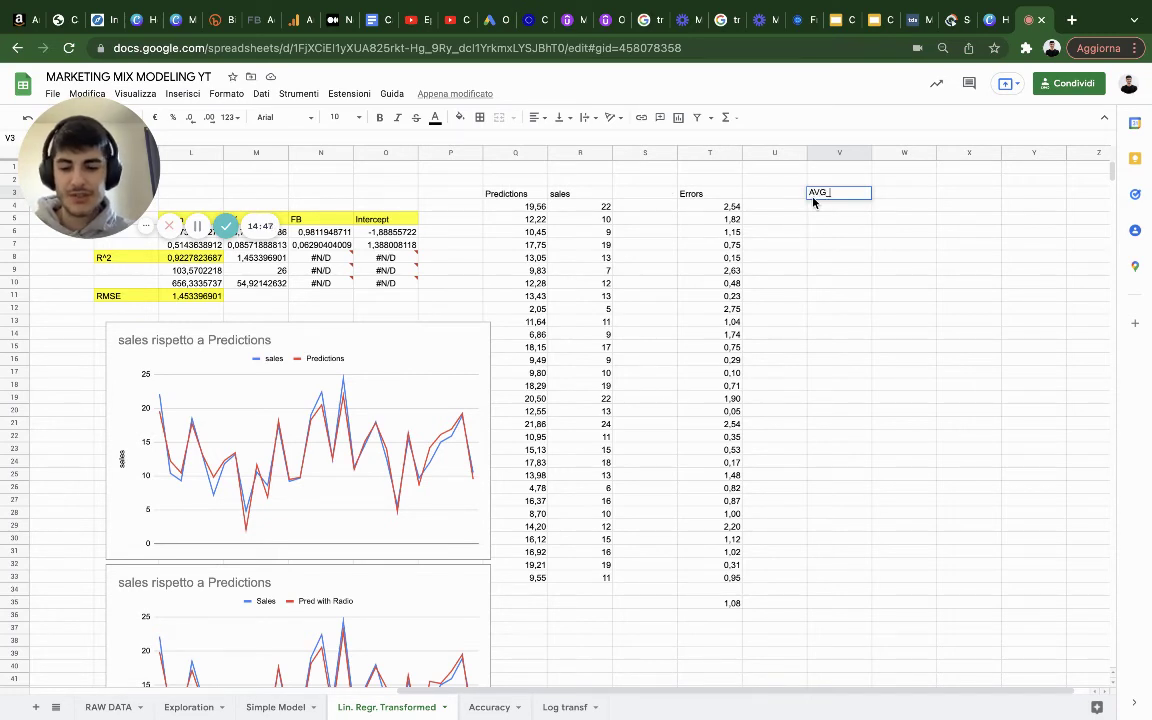
type("sales")
key("Return")
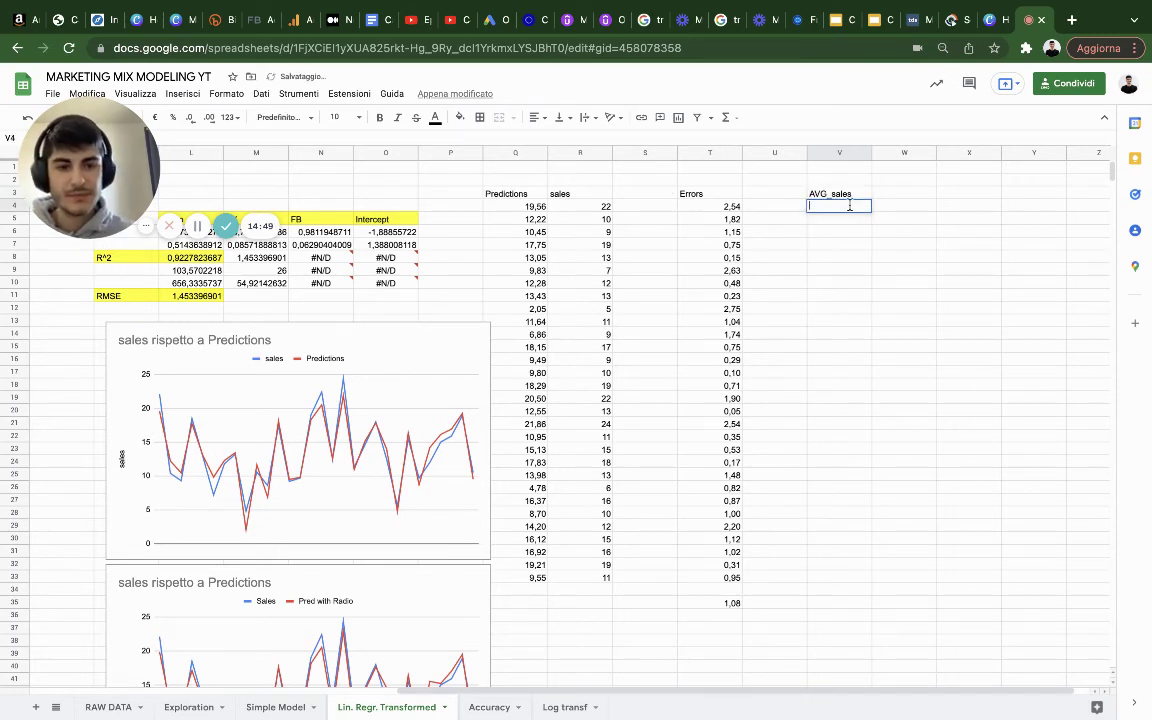
type("=aver")
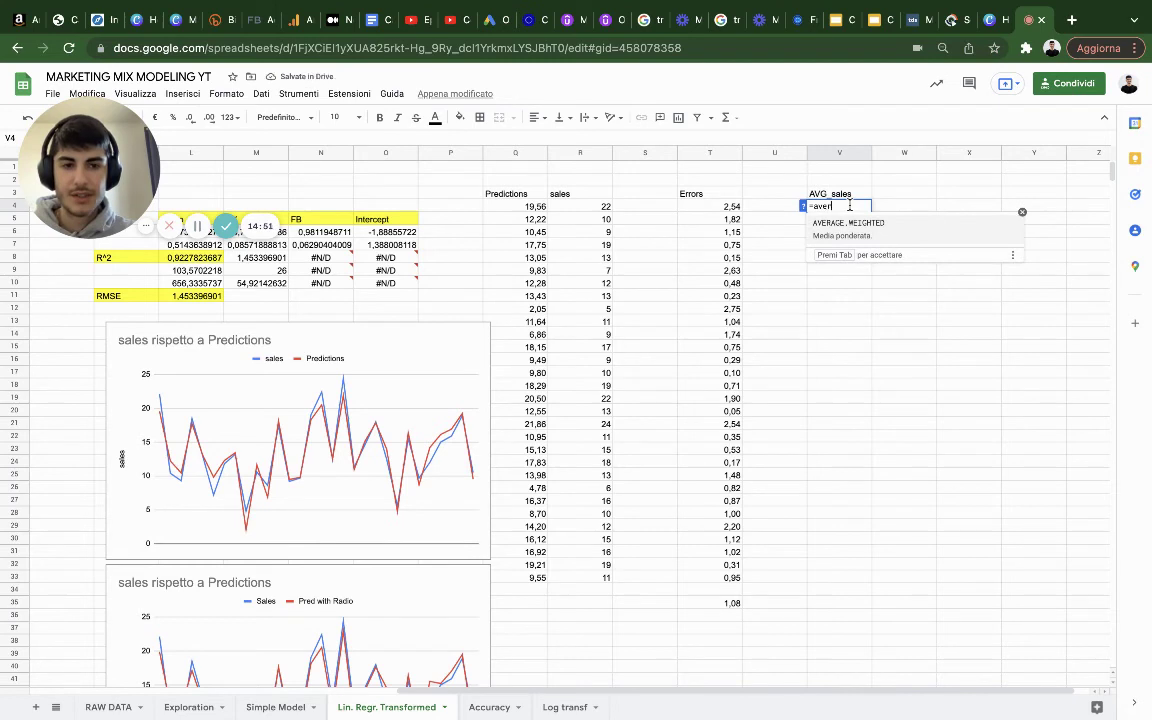
type("age(")
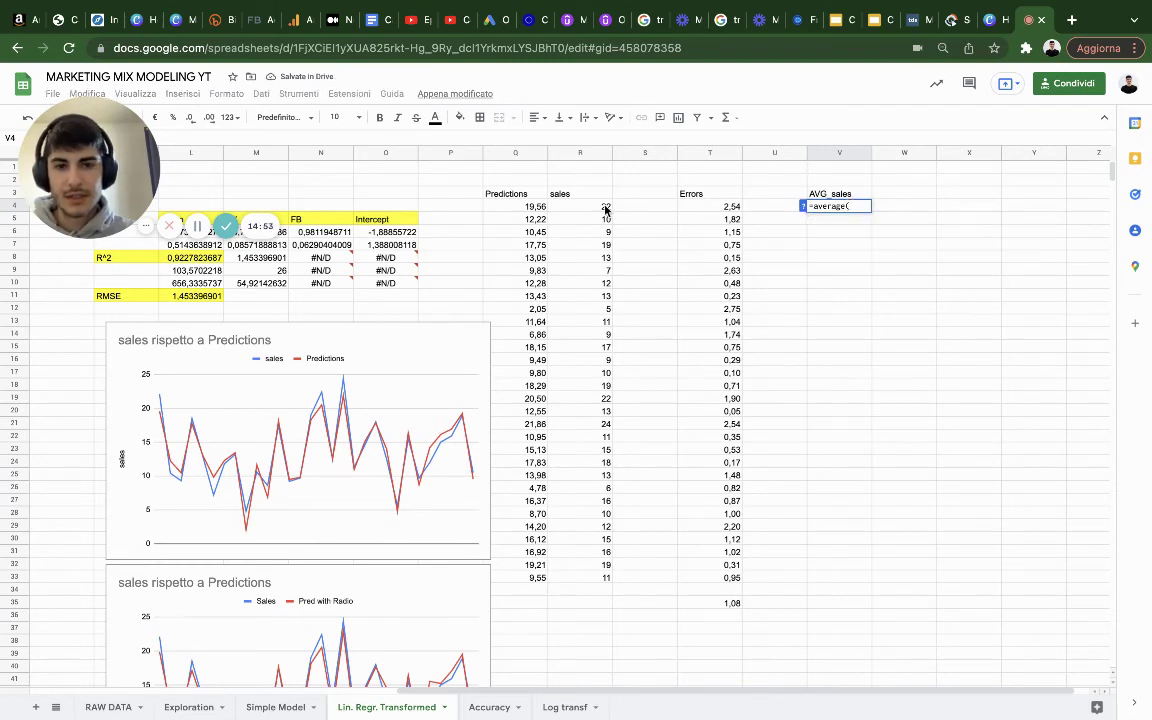
left_click_drag(600, 206, 580, 583)
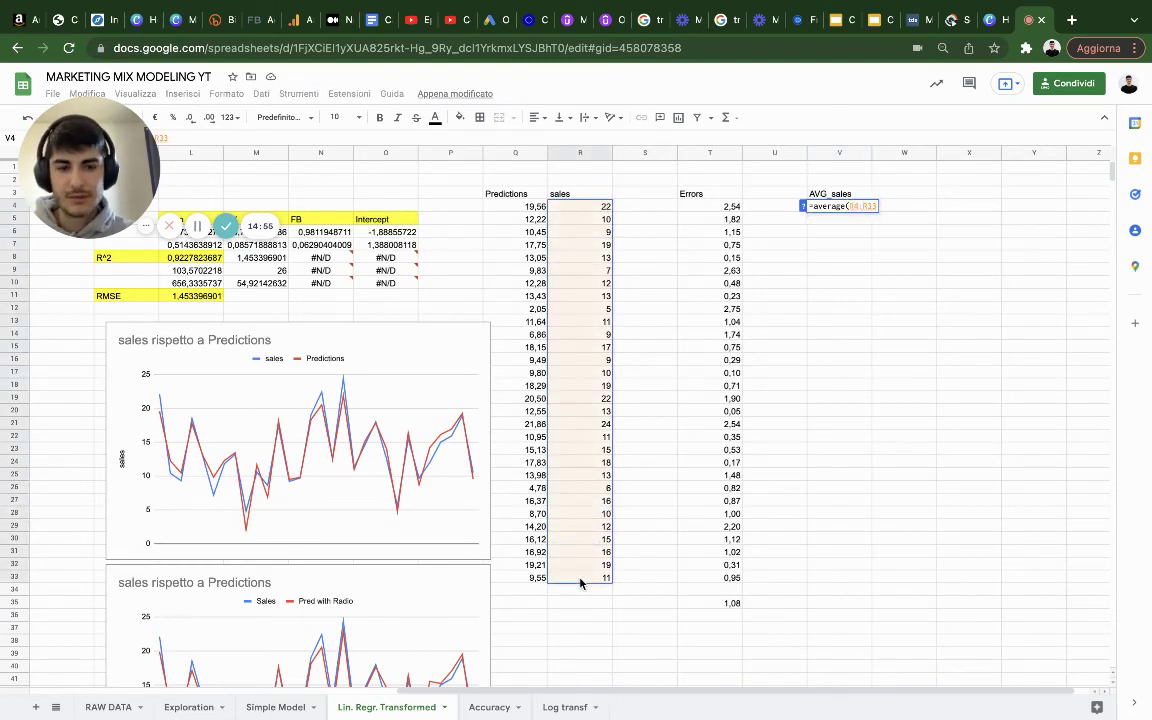
key("Return")
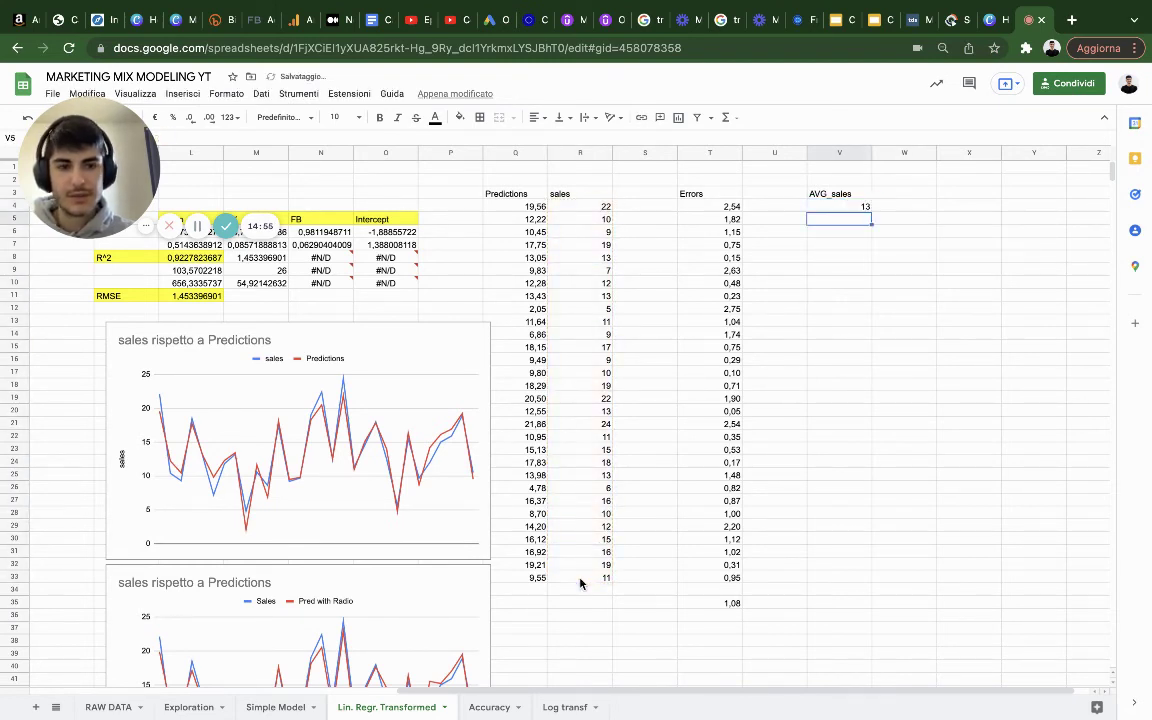
Step: Enter the header %error in W3 and divide the average error T35 by the average sales V4 in W4, as a percentage
left_click(908, 193)
type("%erro")
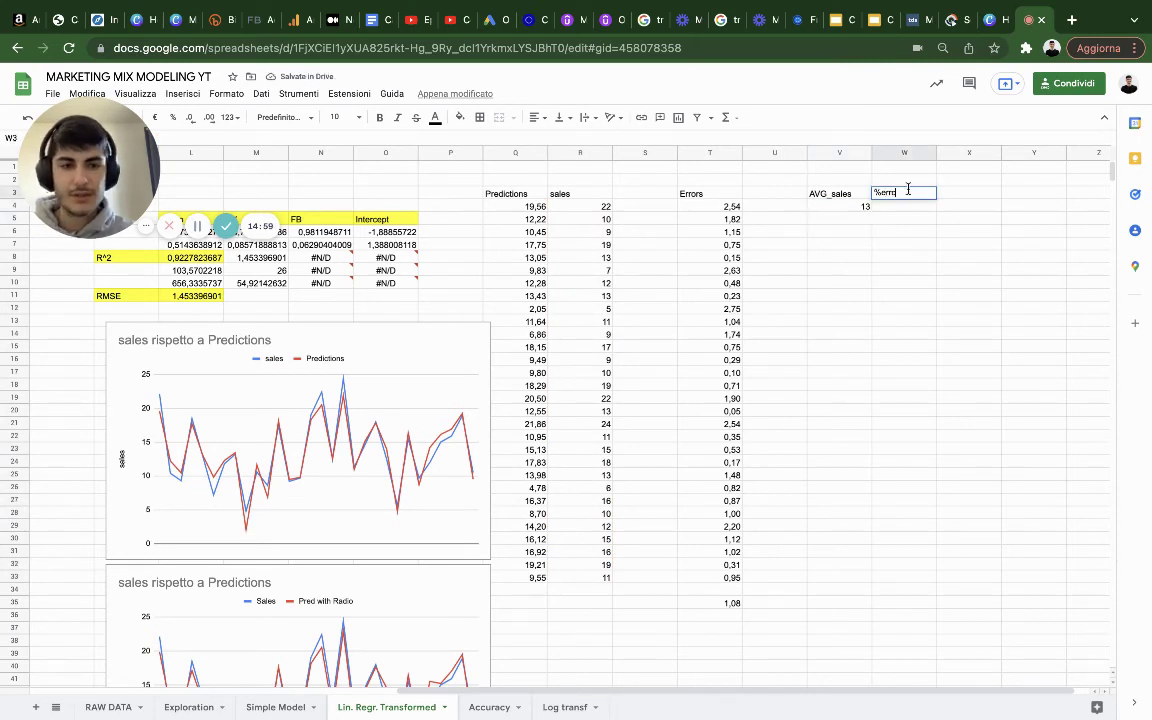
type("r")
key("Return")
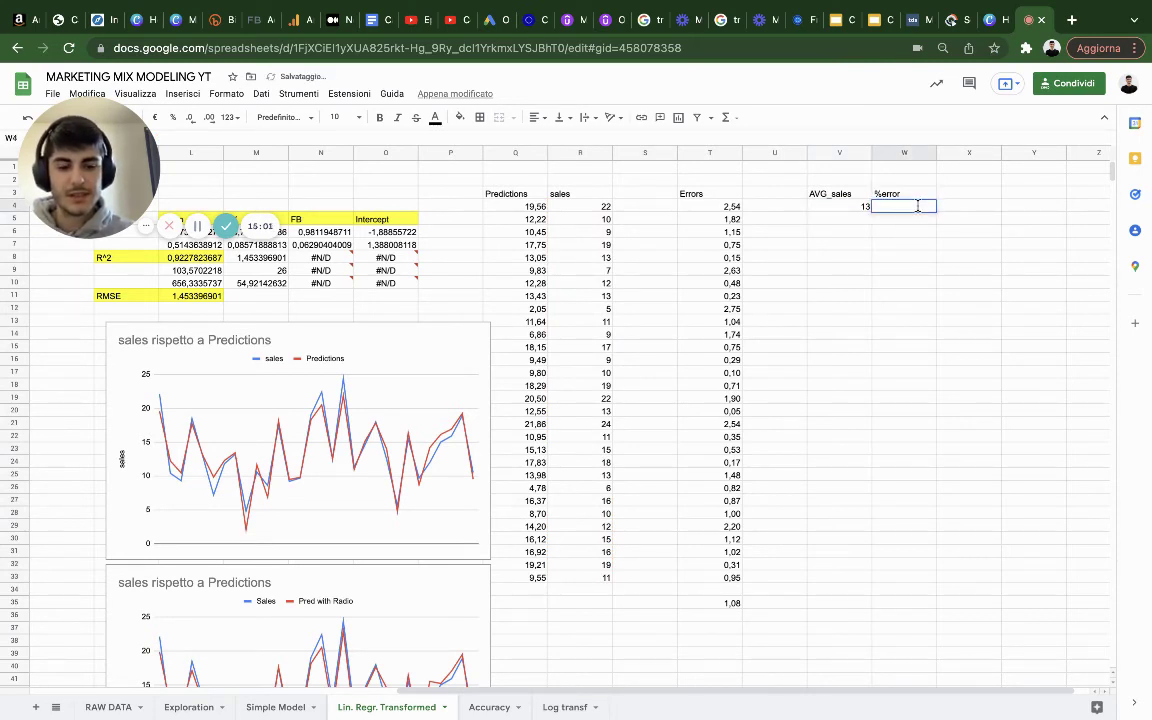
type("=")
left_click(728, 592)
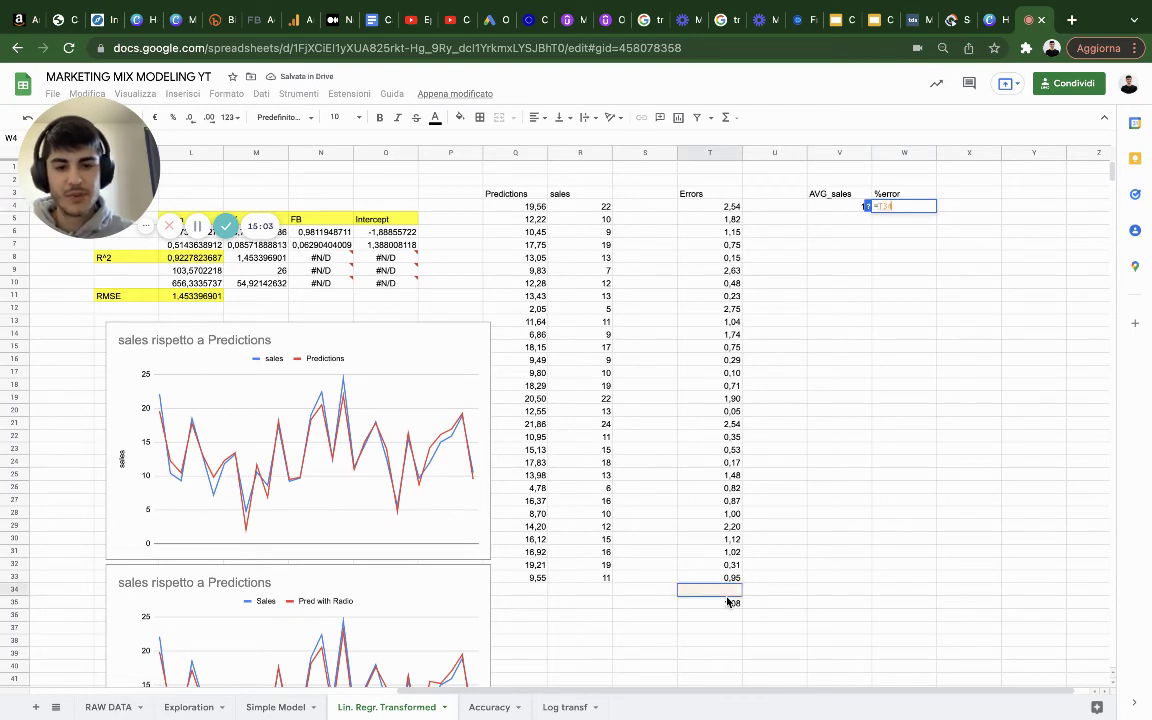
left_click(726, 603)
type("/")
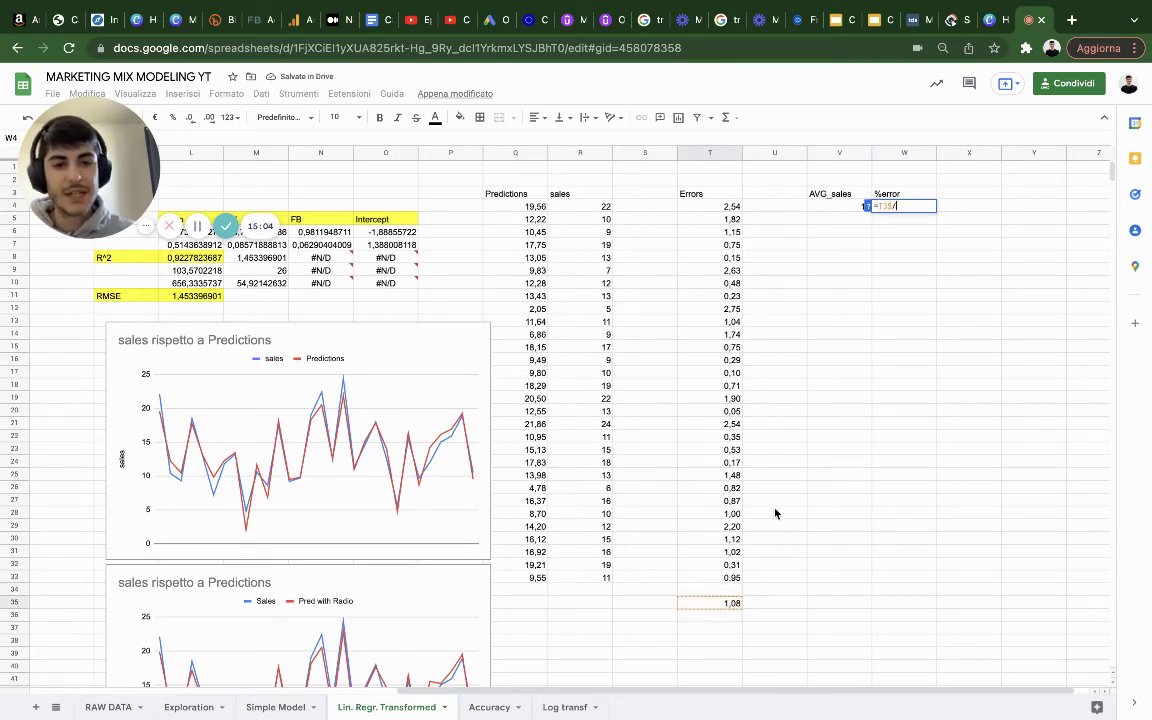
left_click(838, 205)
key("Return")
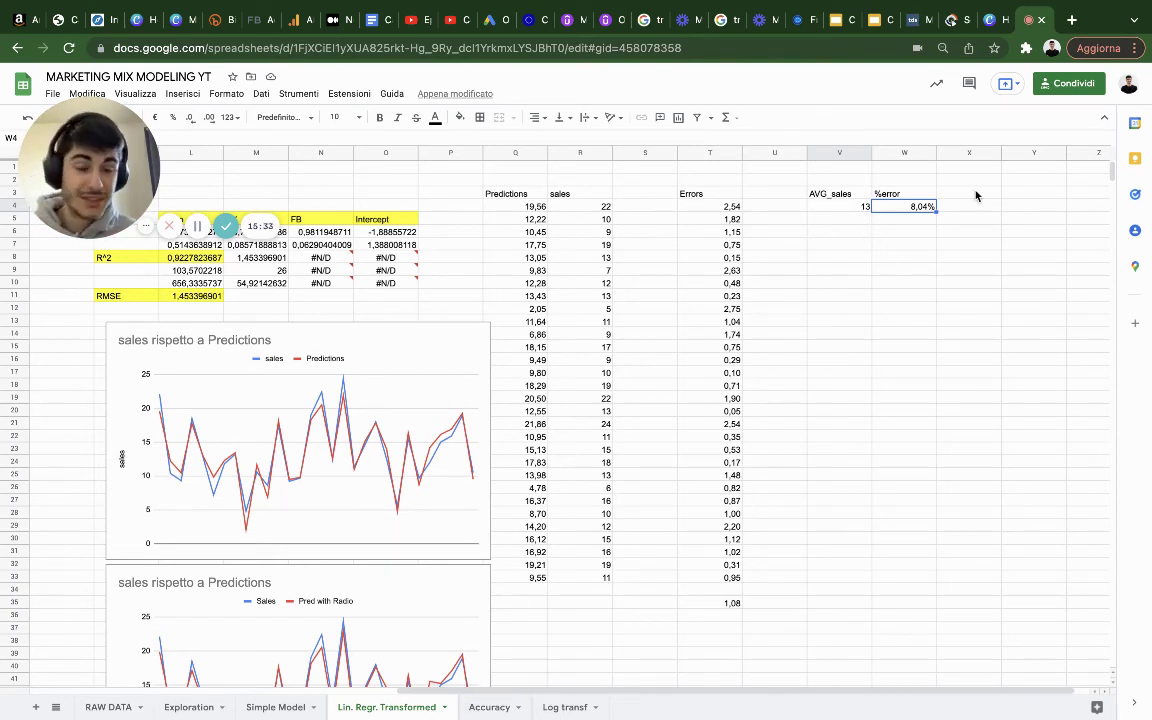
Step: On the Simple Model sheet, enter the header AVG_SAles in Q1 and link Q2 to V4 of the Lin. Regr. Transformed sheet
left_click(286, 707)
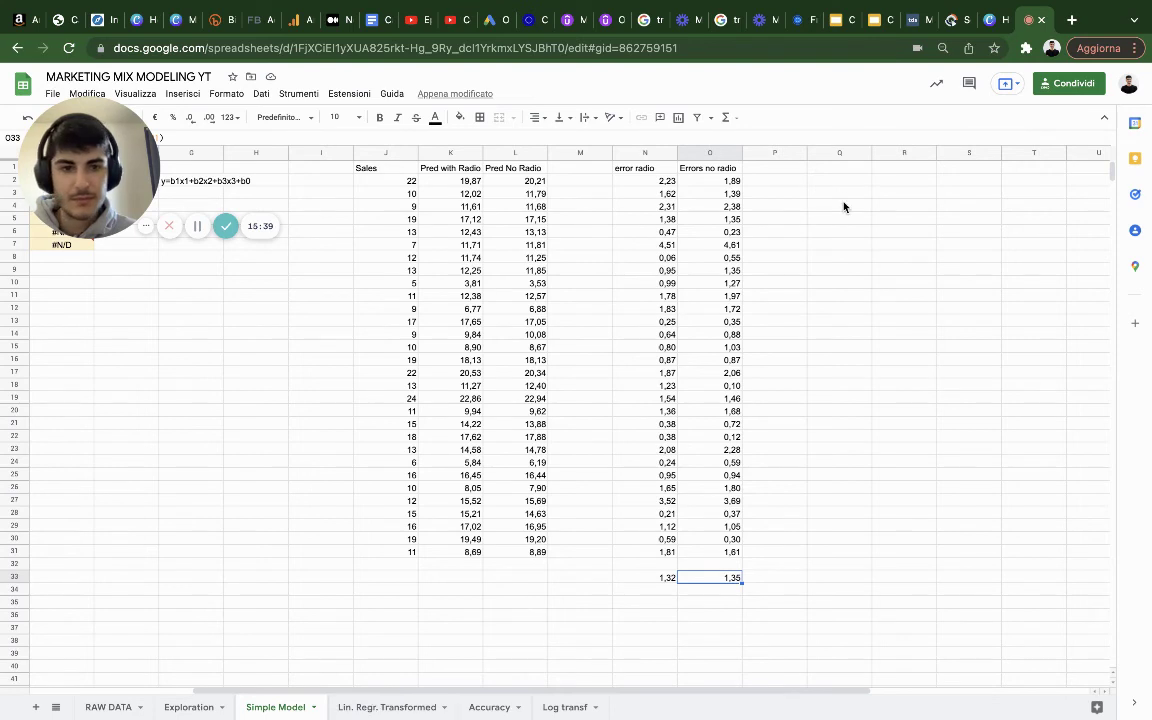
left_click(832, 166)
type("AVG")
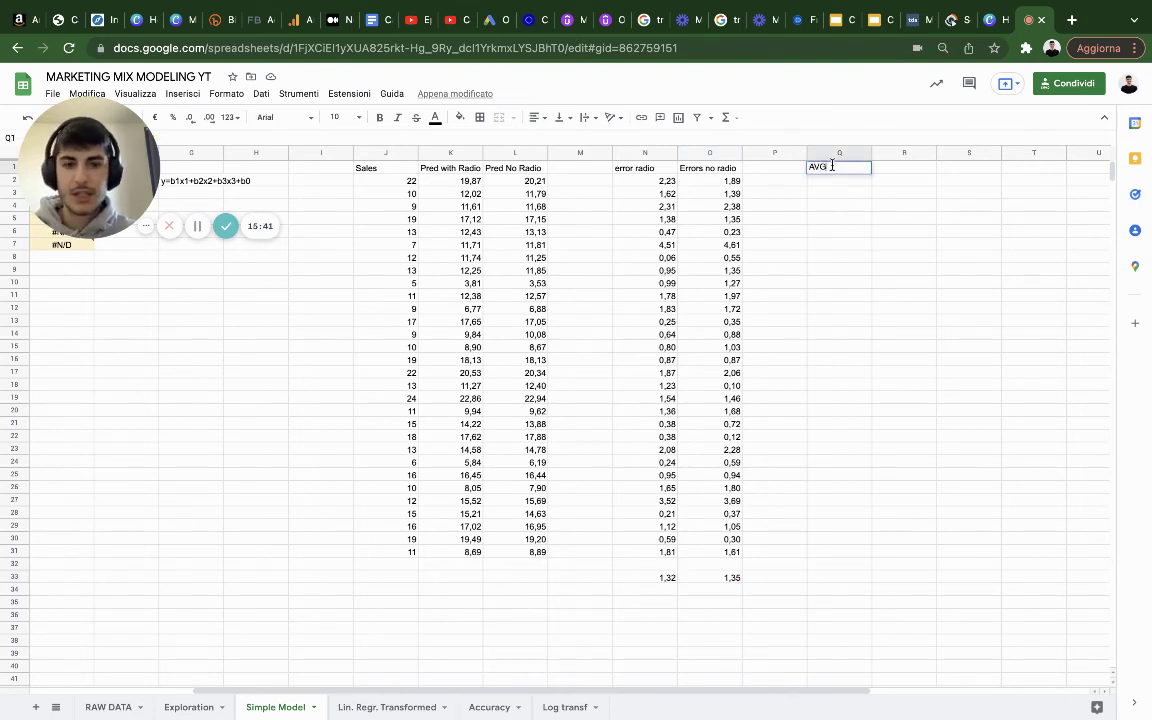
type(" SAles")
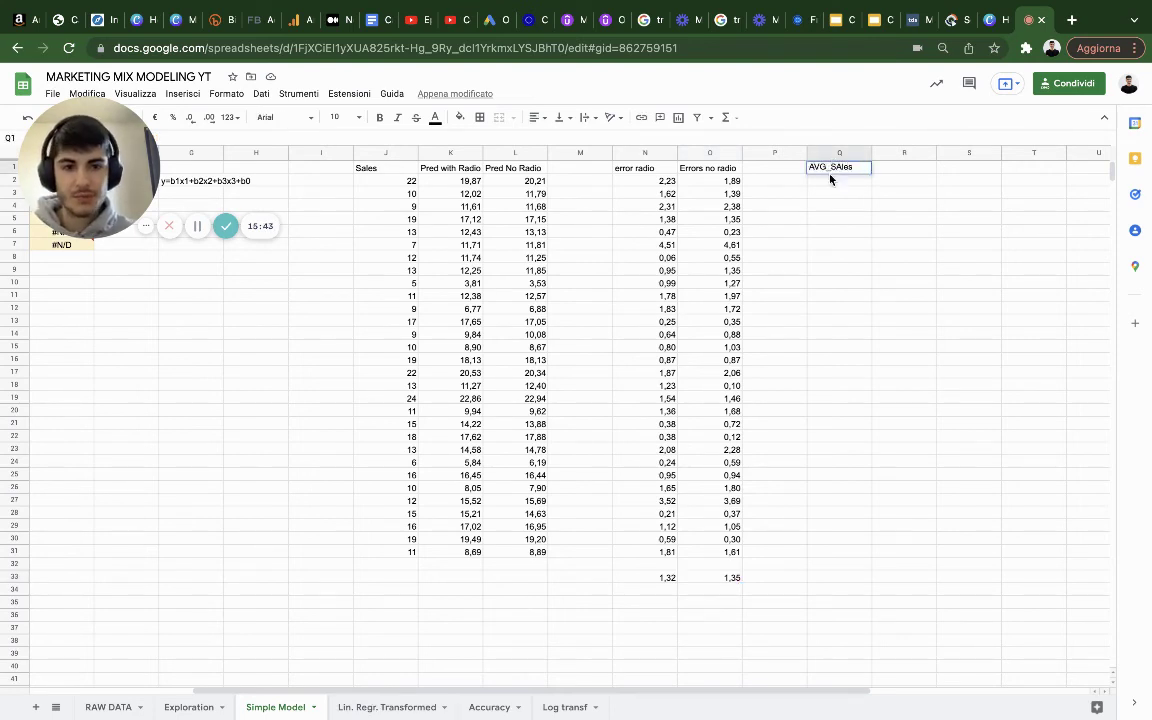
key("Return")
type("=")
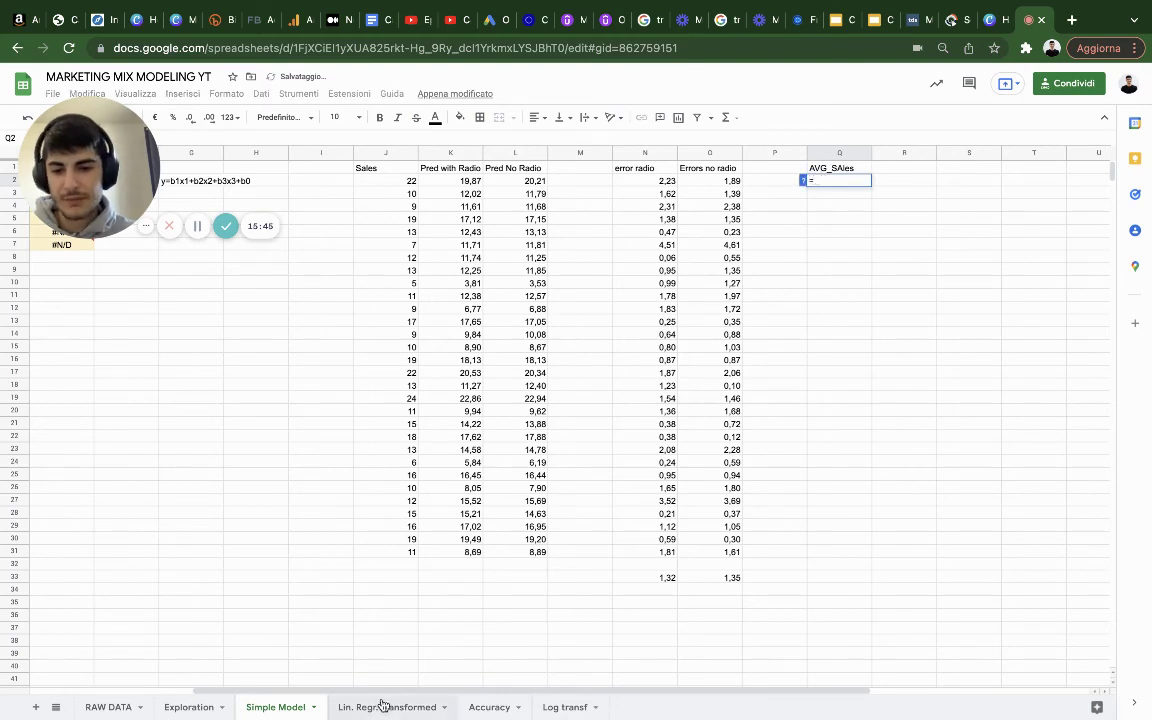
left_click(383, 705)
left_click(840, 205)
key("Return")
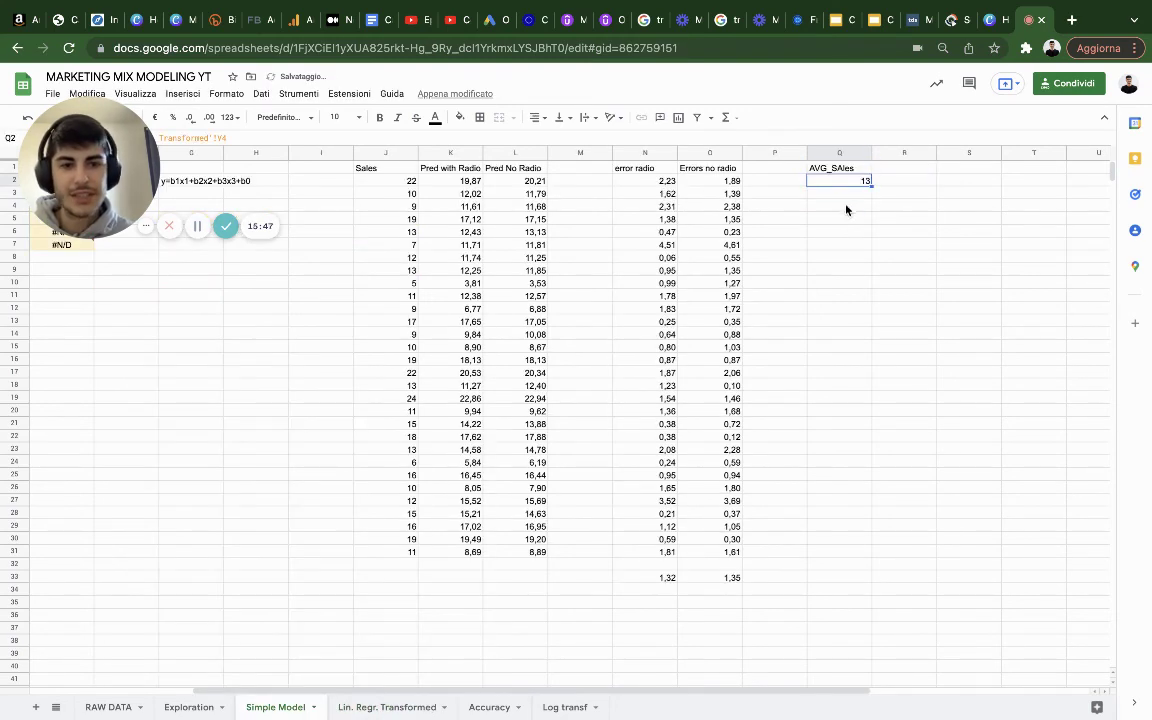
Step: Compute the simple model's error rate in R1 as N33 divided by Q2, formatted as a percentage
left_click(895, 167)
type("=")
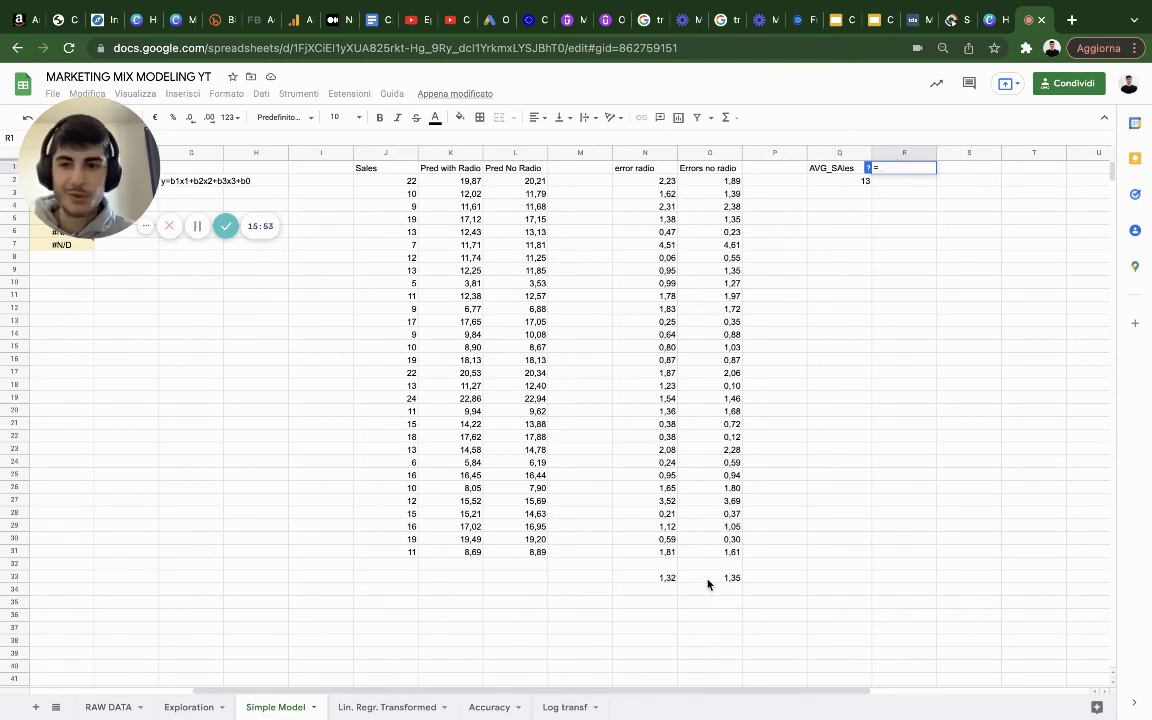
left_click(668, 578)
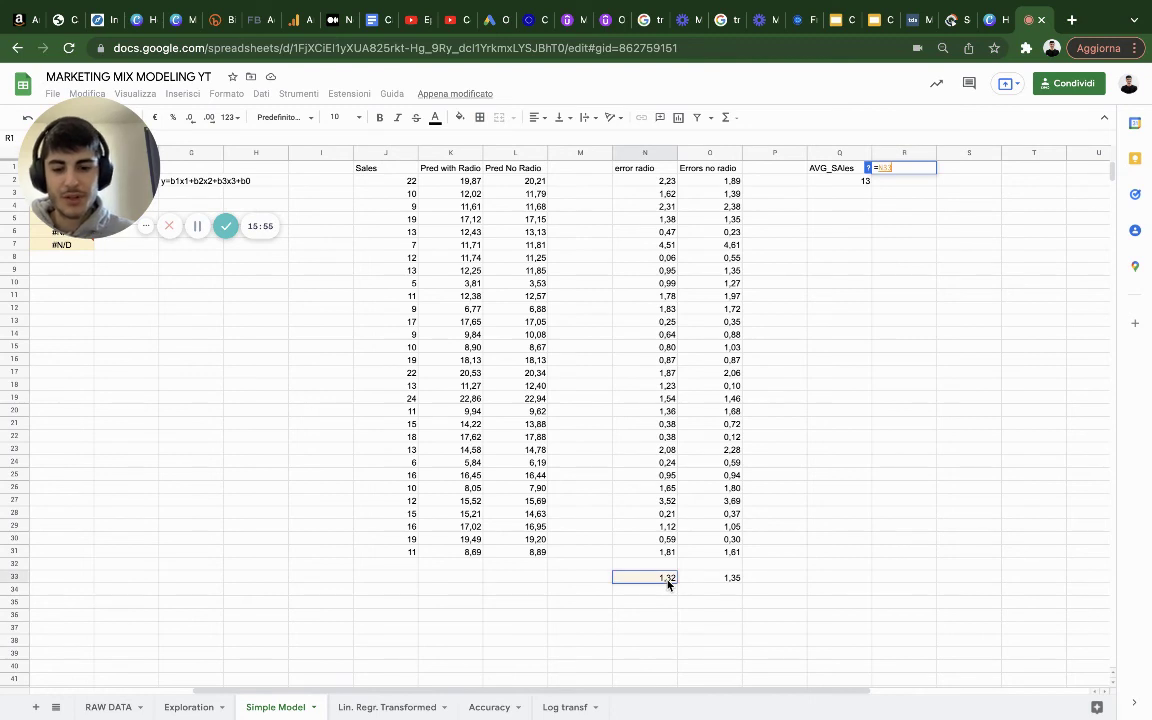
type("/")
left_click(837, 181)
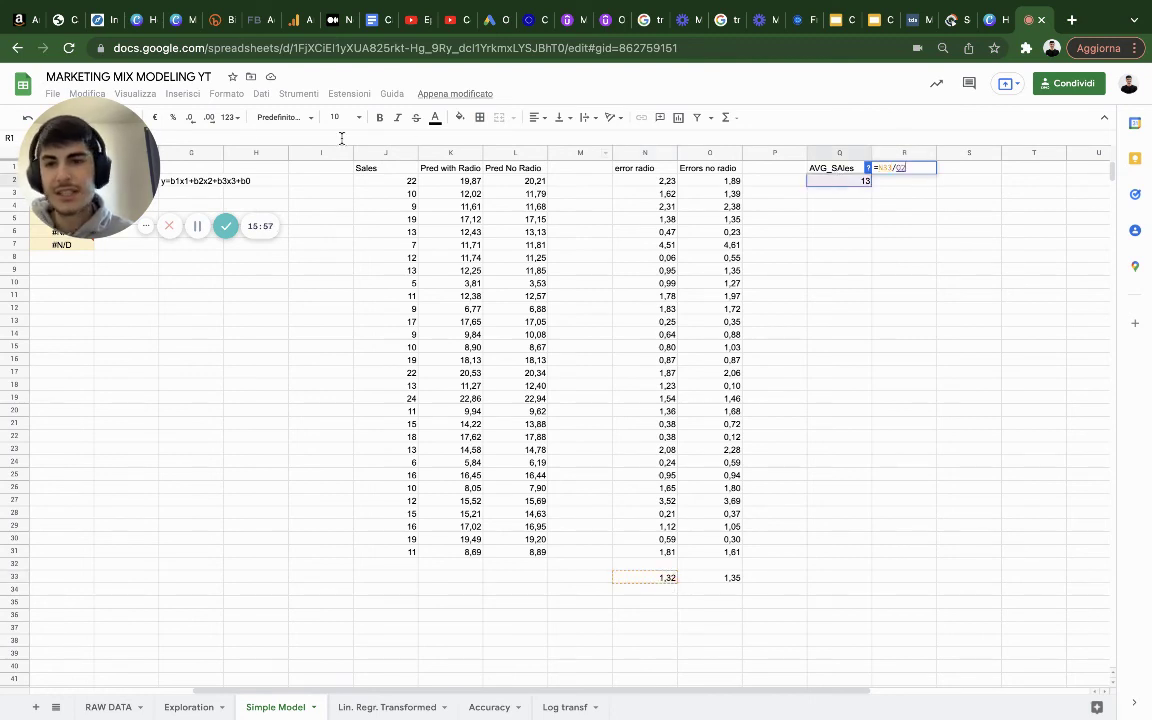
left_click(171, 118)
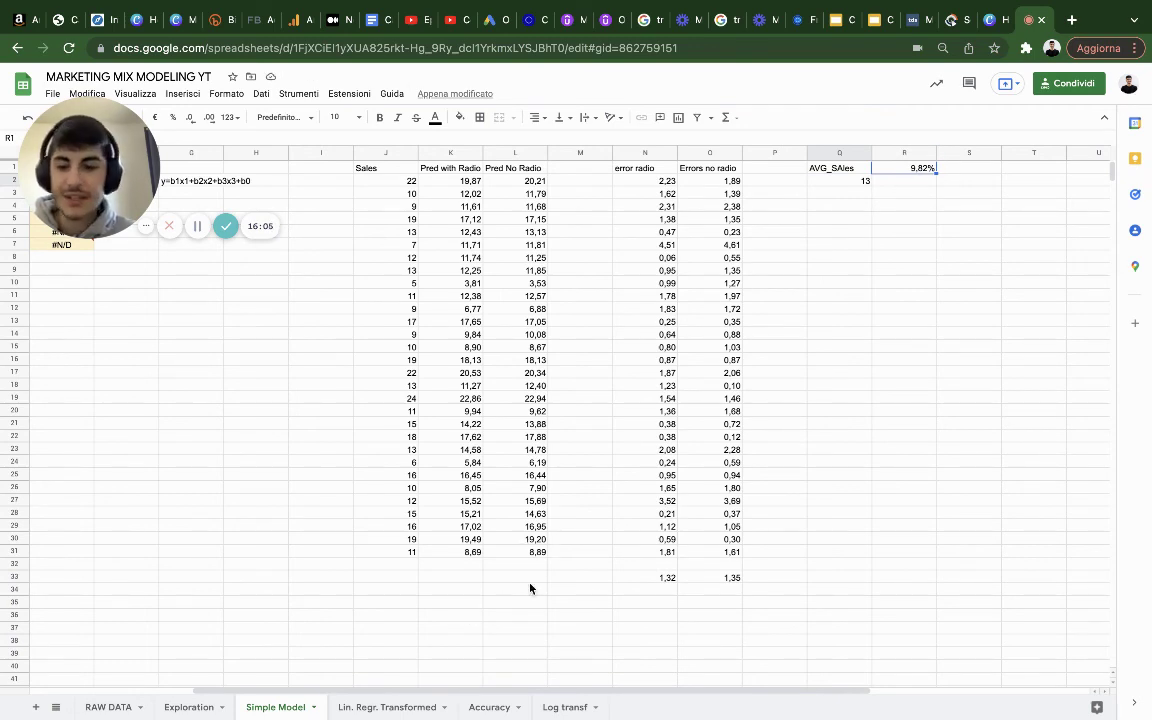
Step: Return to the Lin. Regr. Transformed sheet to review its error percentage against the simple model's
left_click(386, 707)
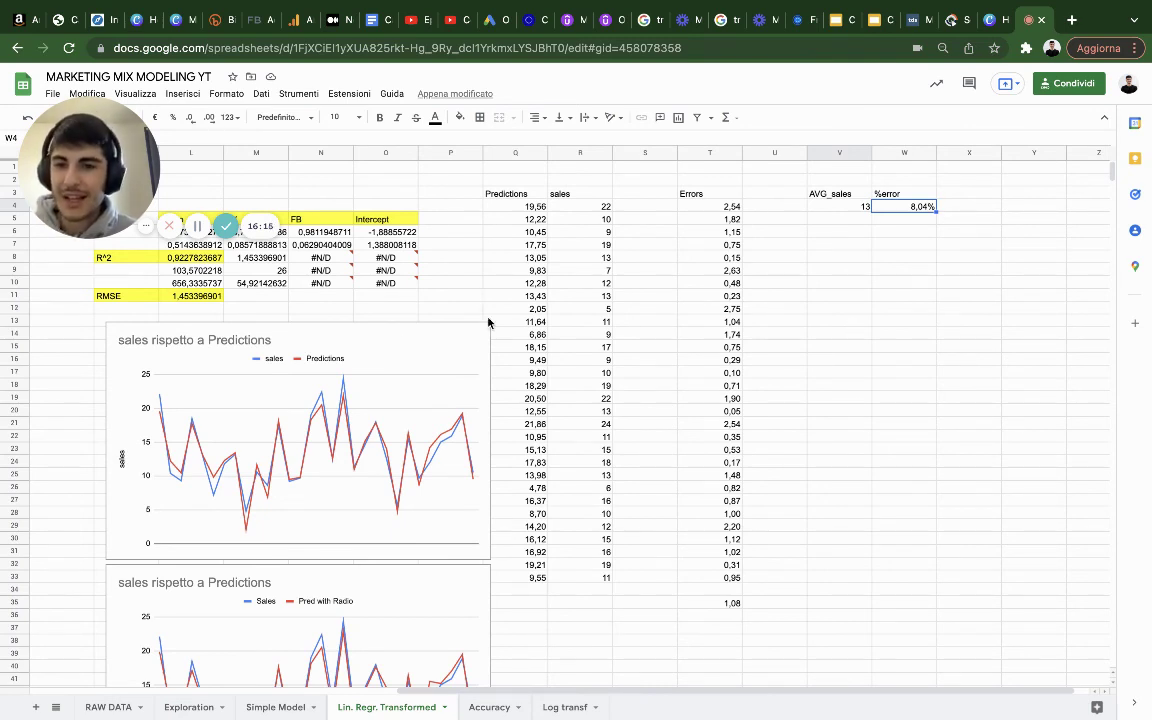
left_click_drag(128, 177, 990, 174)
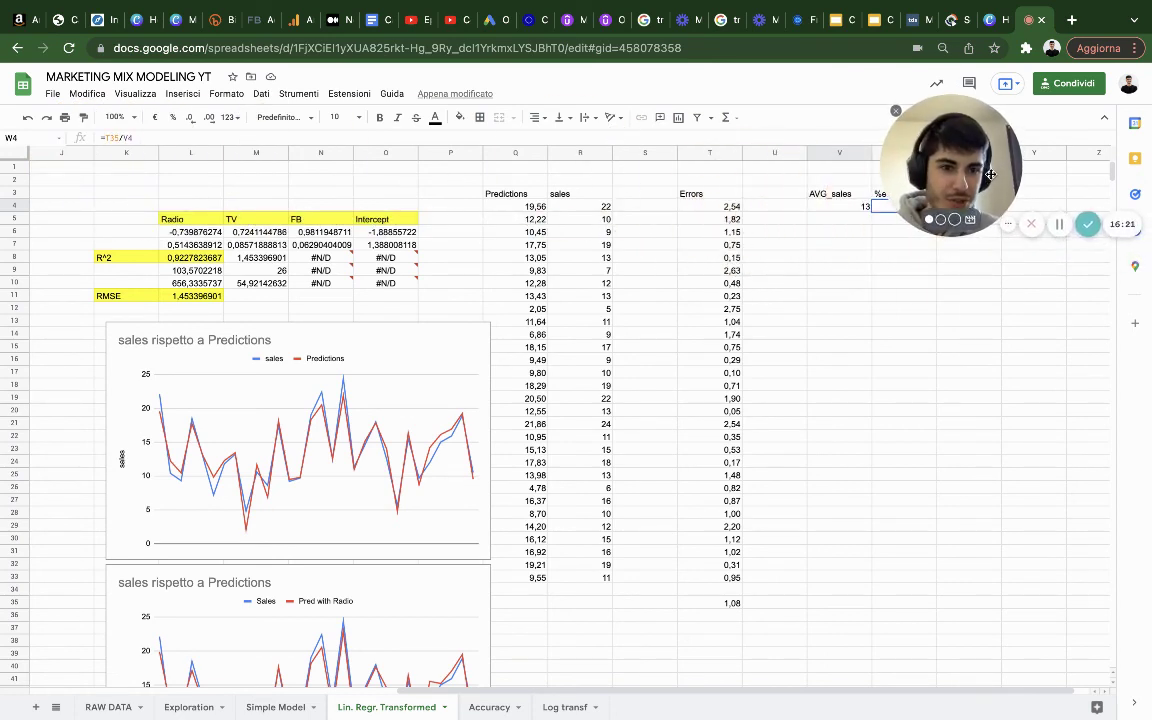